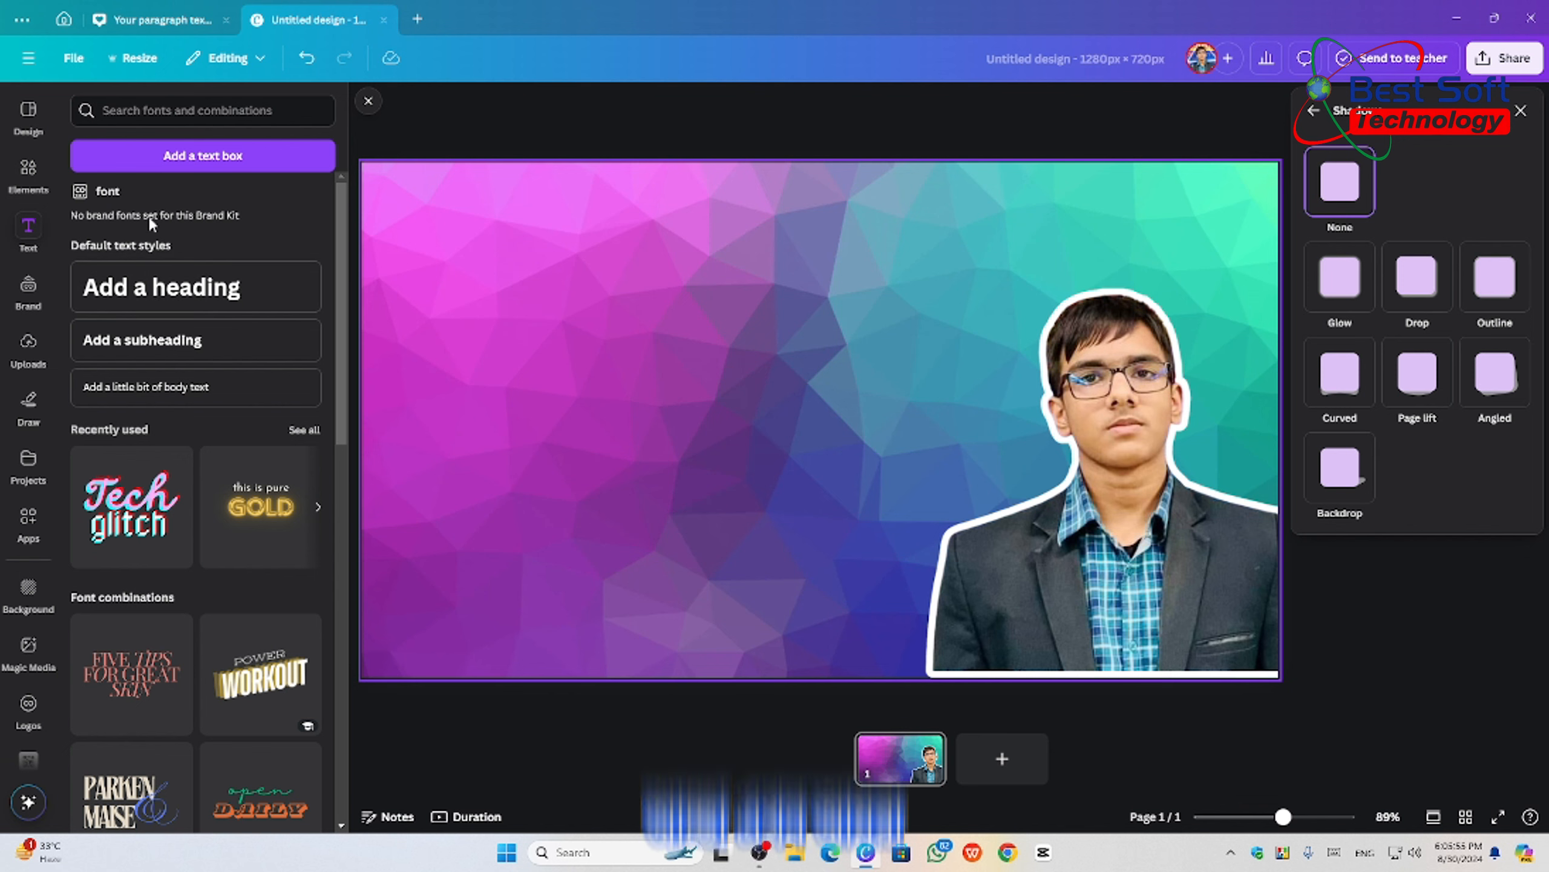
# - Add a heading text box to the thumbnail reading "How To Make Video"
pyautogui.click(115, 296)
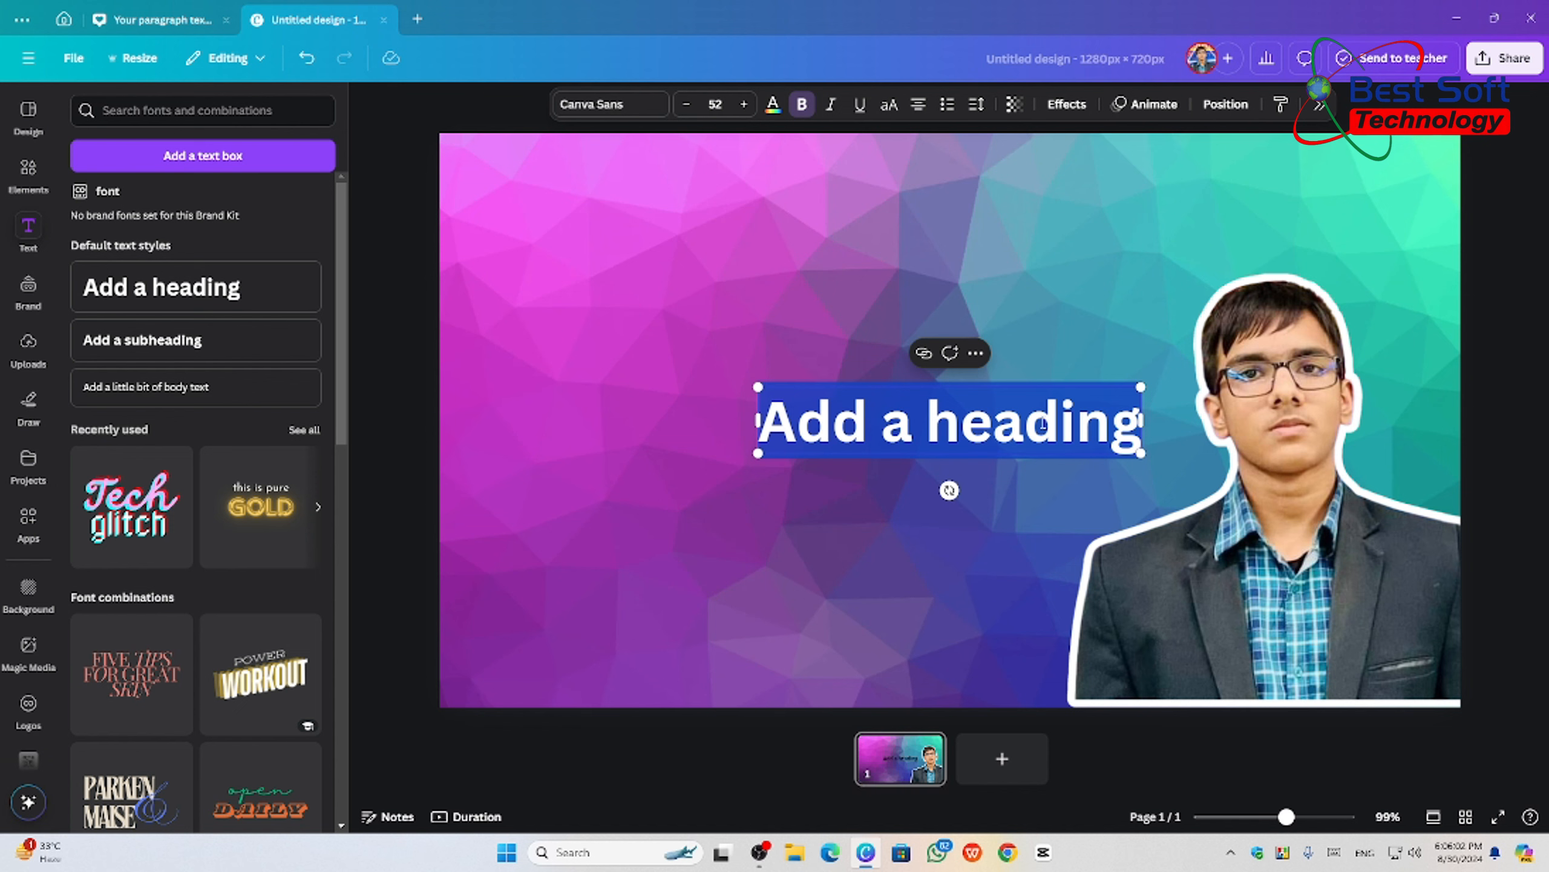
pyautogui.press('BackSpace')
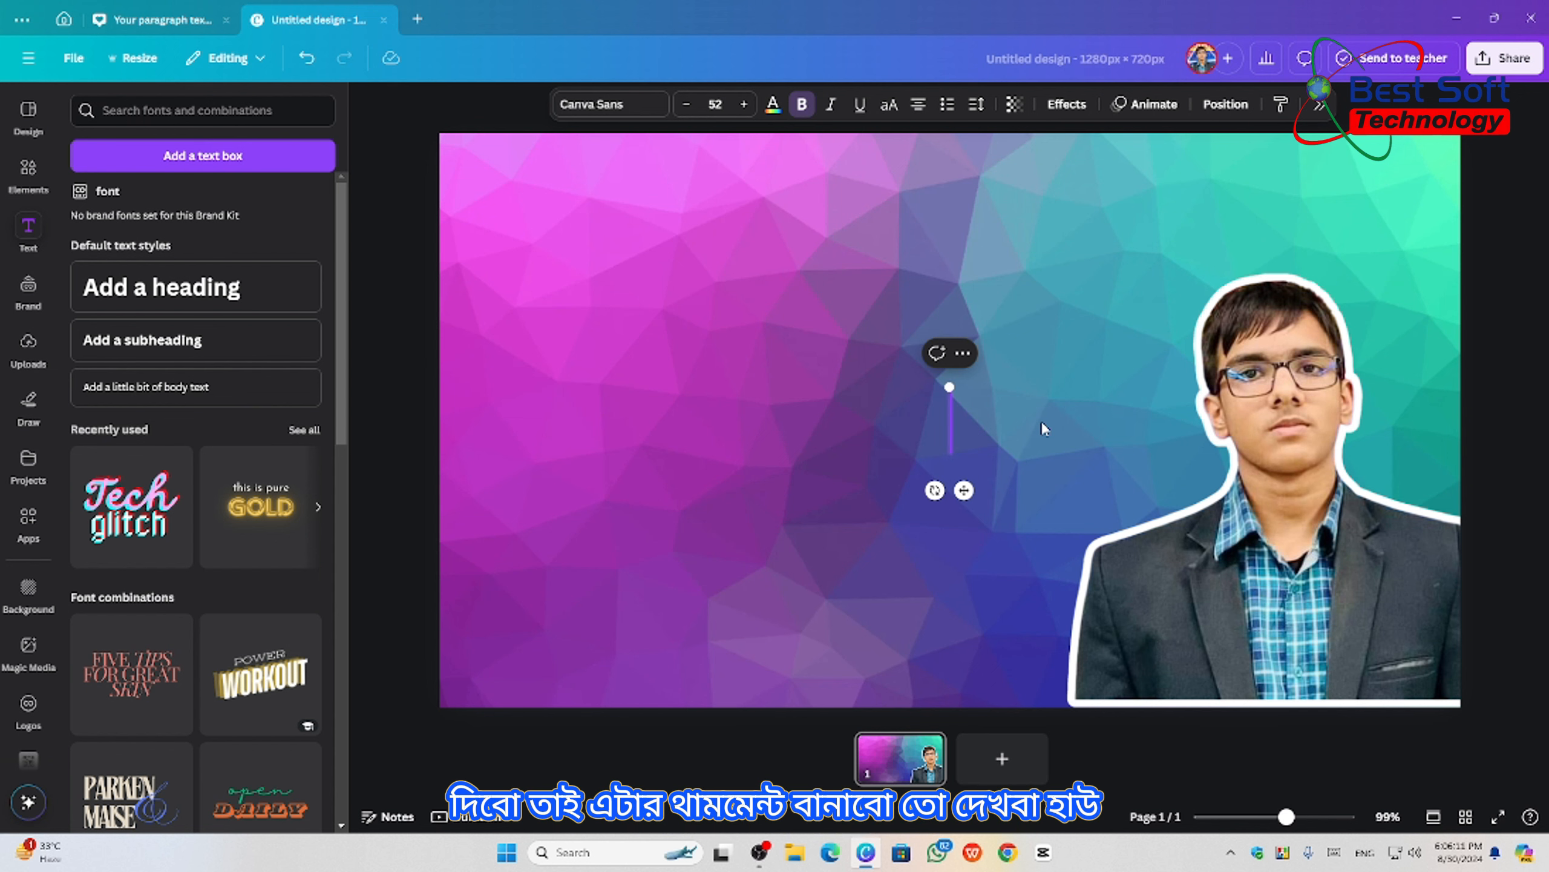
pyautogui.write('Ho')
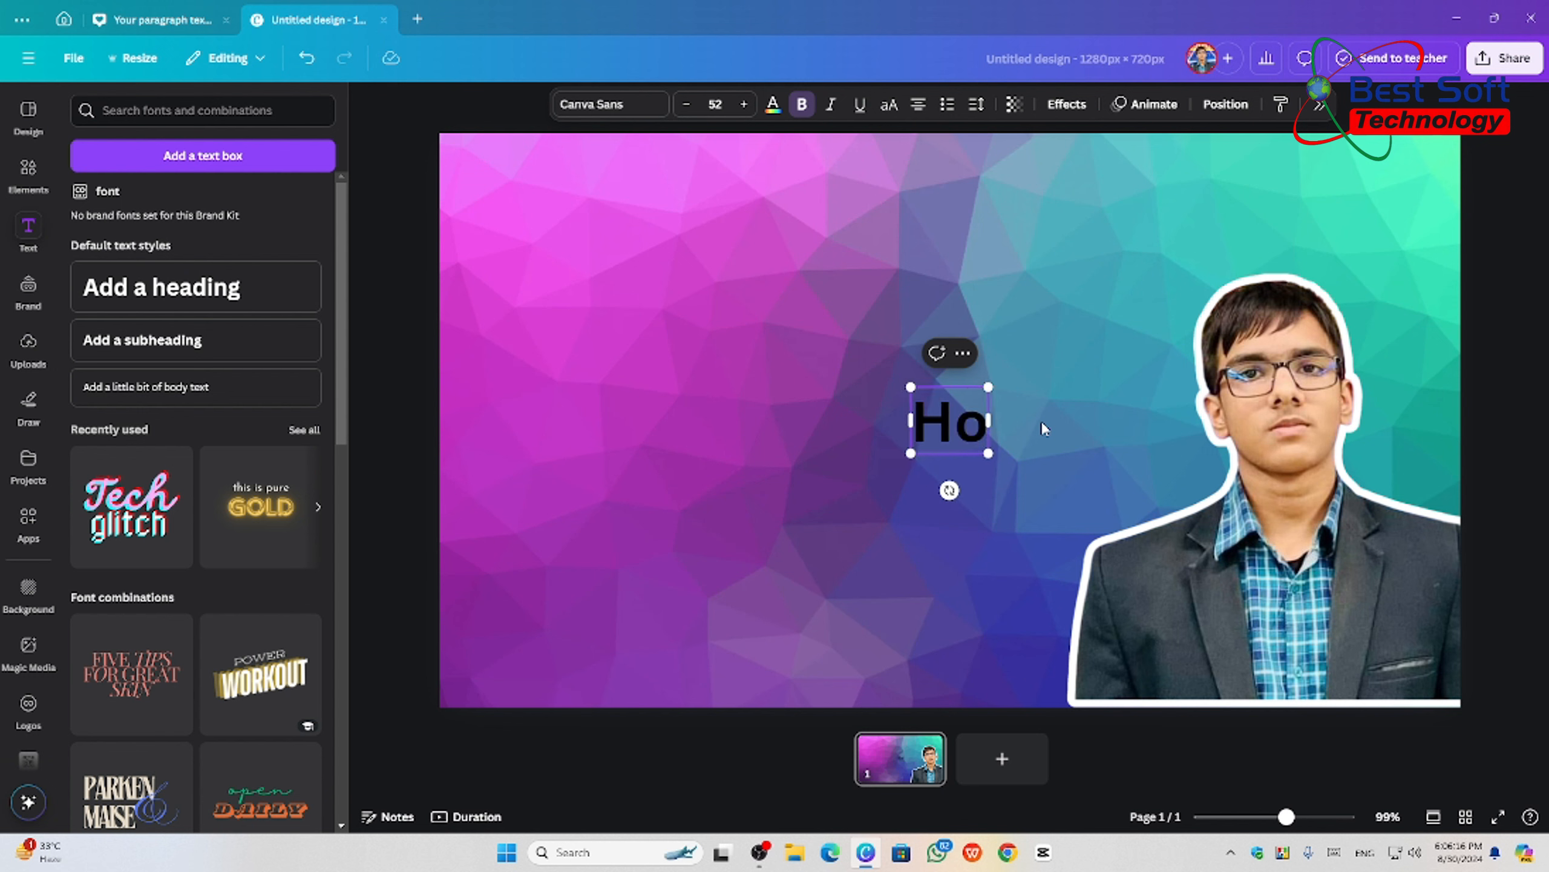
pyautogui.write('w To')
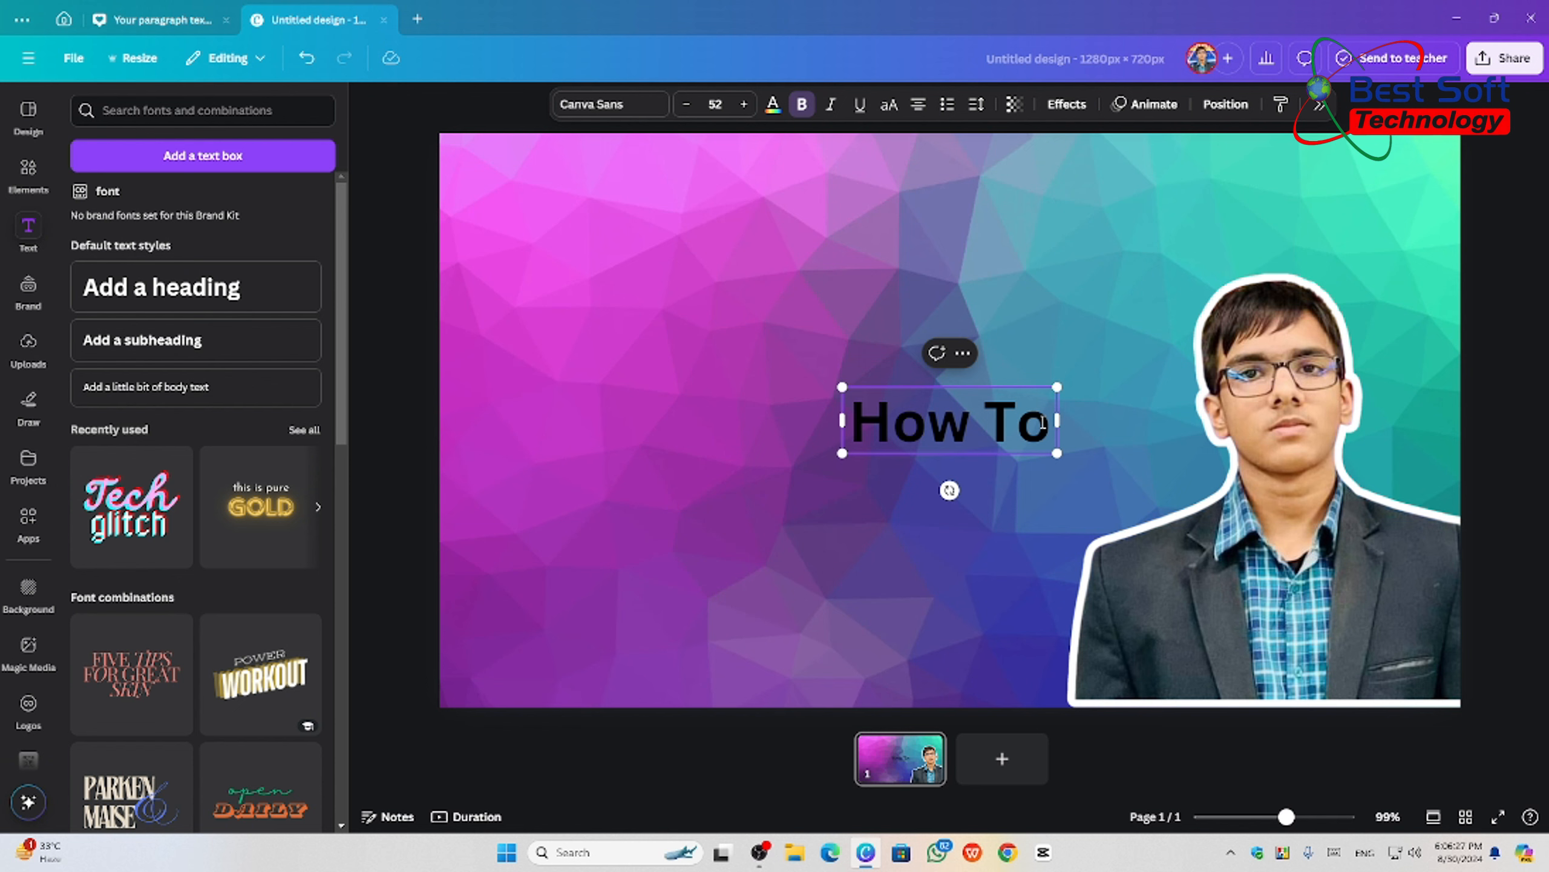
pyautogui.write('M')
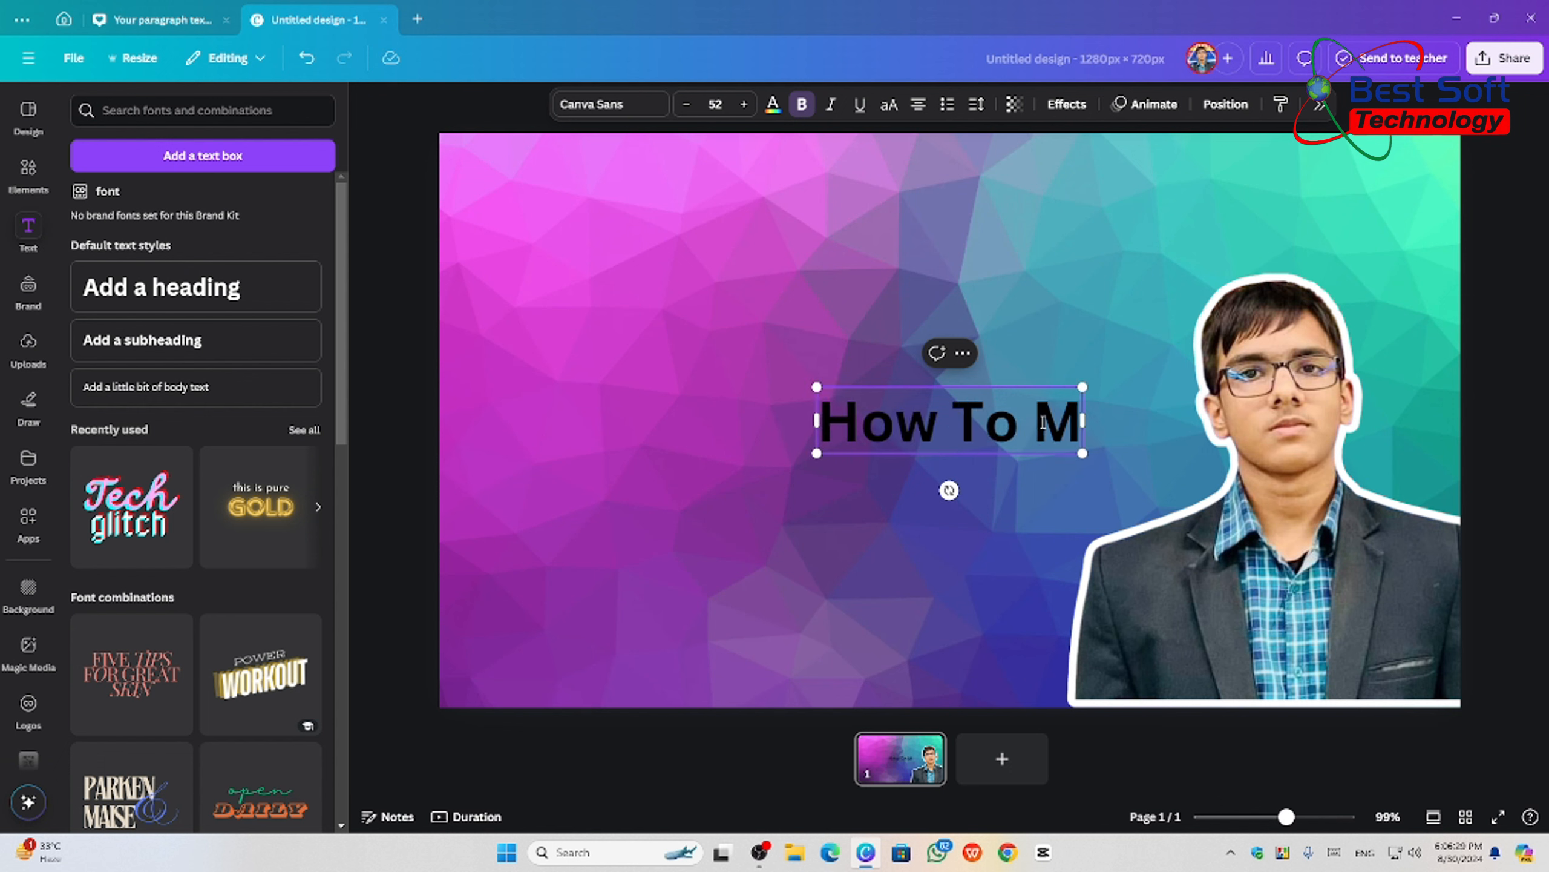
pyautogui.write('ake')
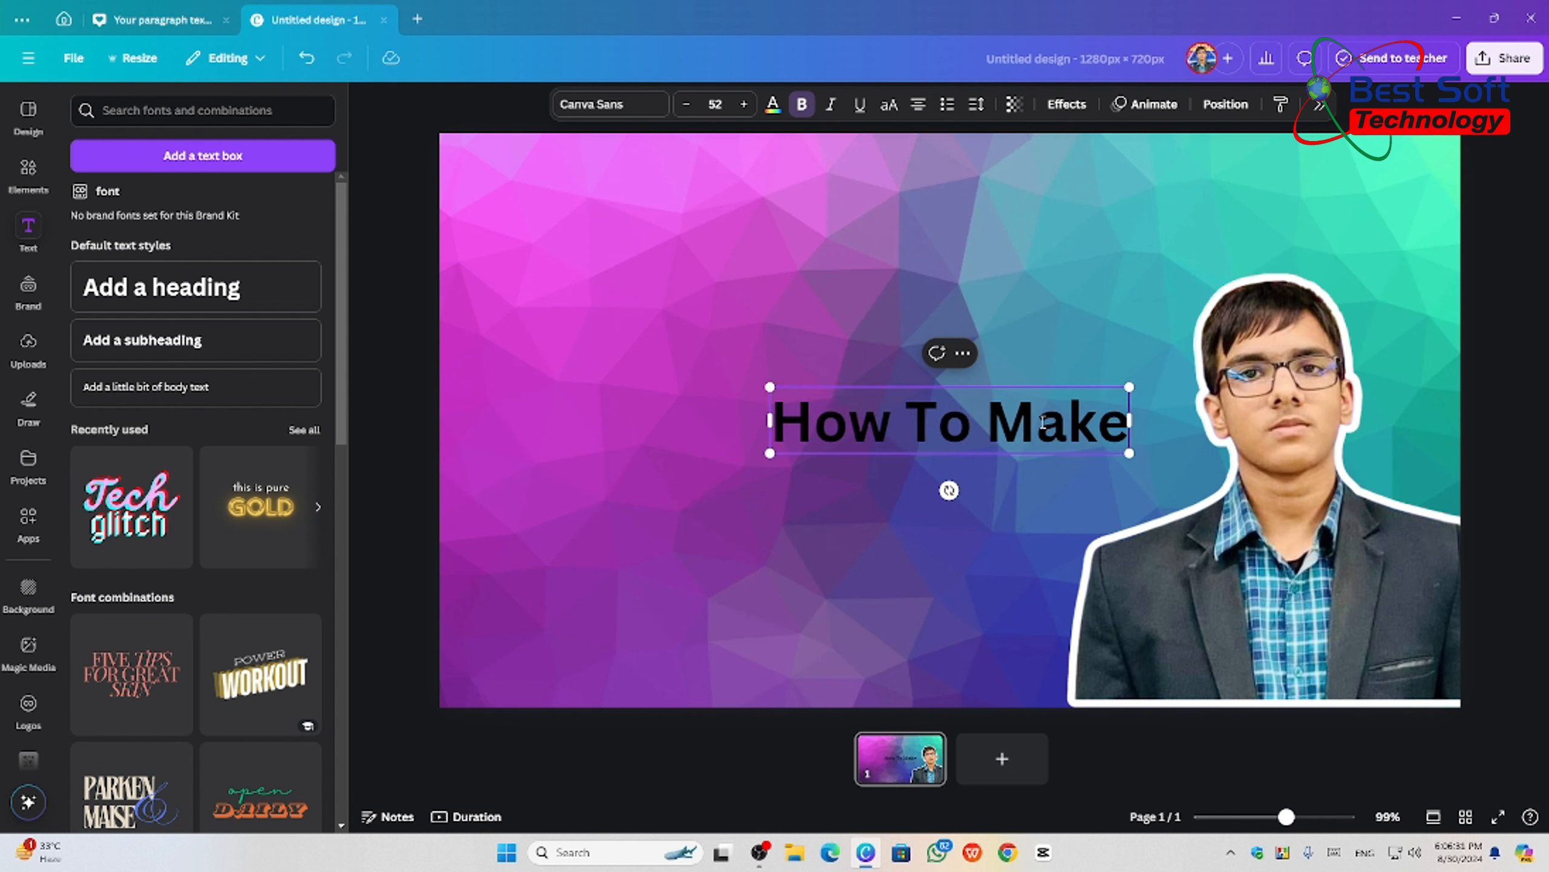
pyautogui.write(' Vid')
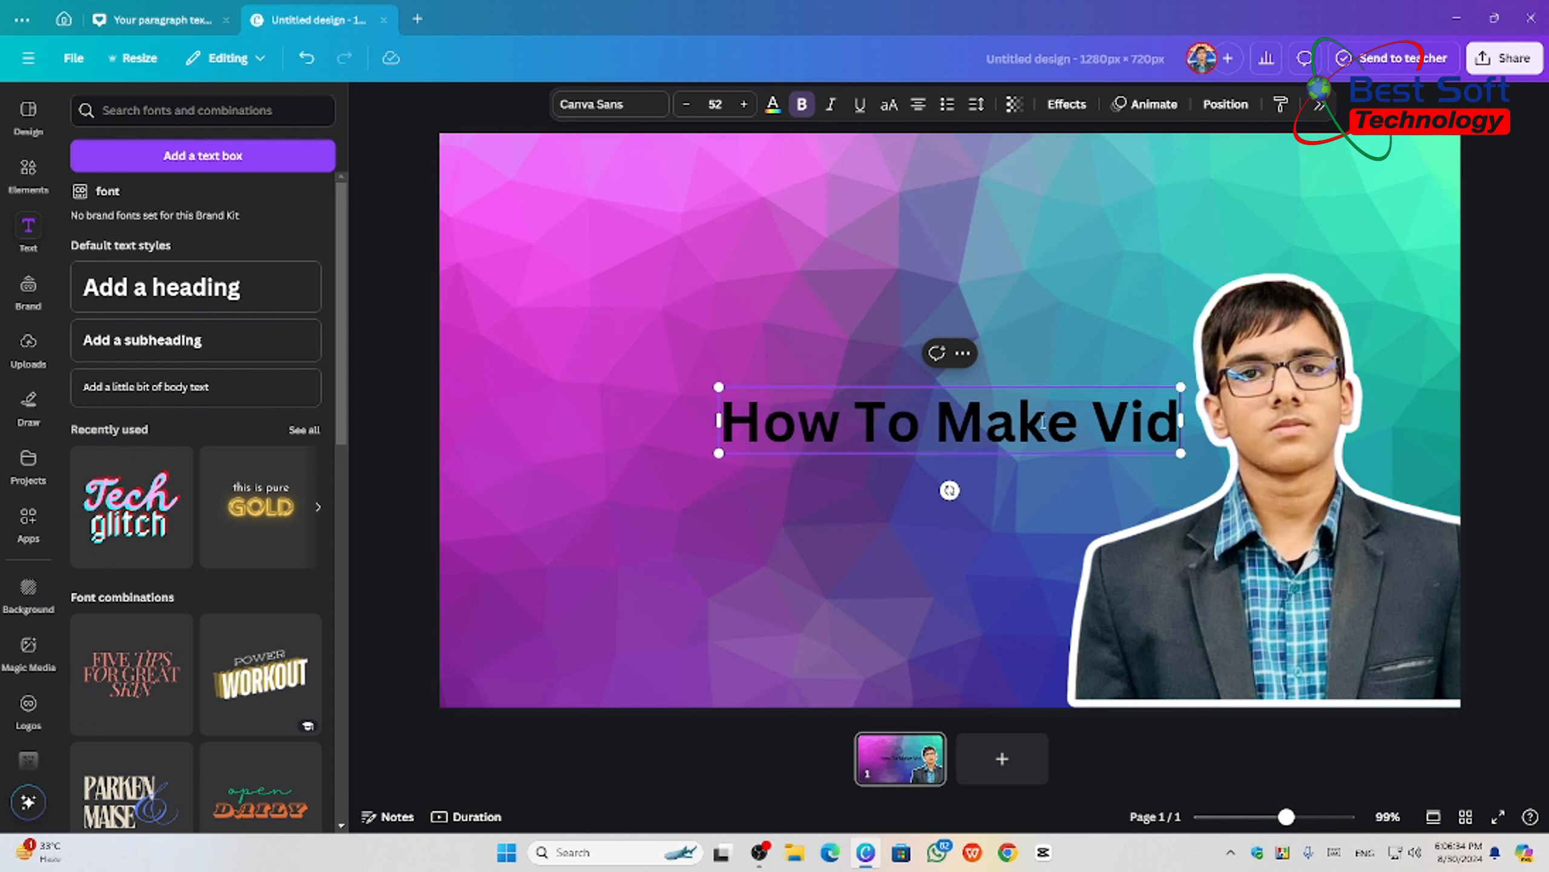
pyautogui.write('eo')
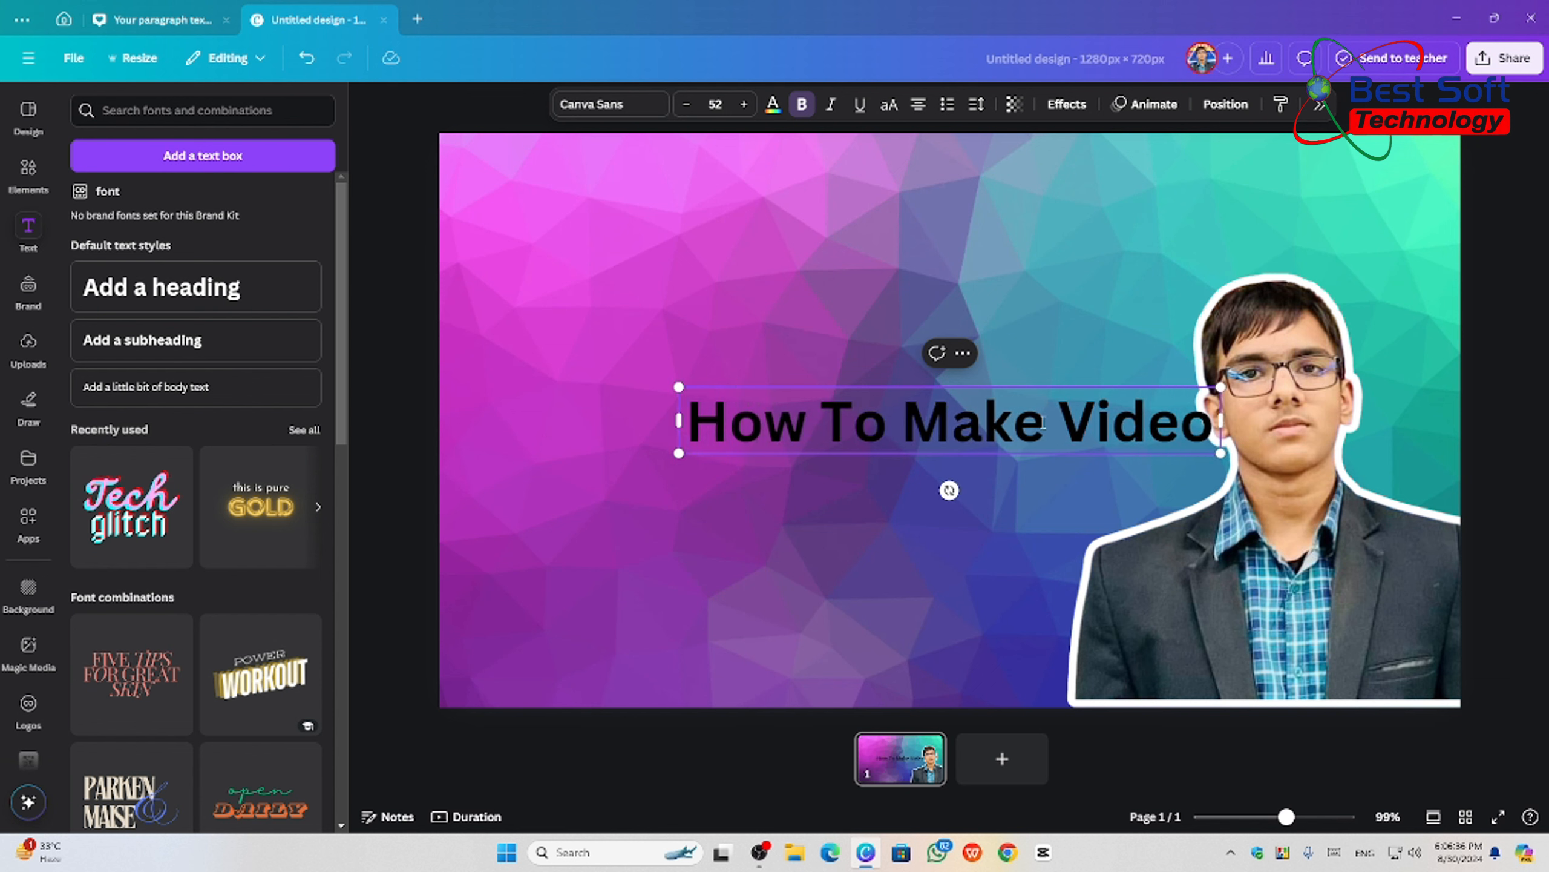
# - Convert the heading to uppercase, enlarge it to about size 61.1 and fit its box into the design's upper-left corner
pyautogui.click(1001, 391)
pyautogui.click(989, 409)
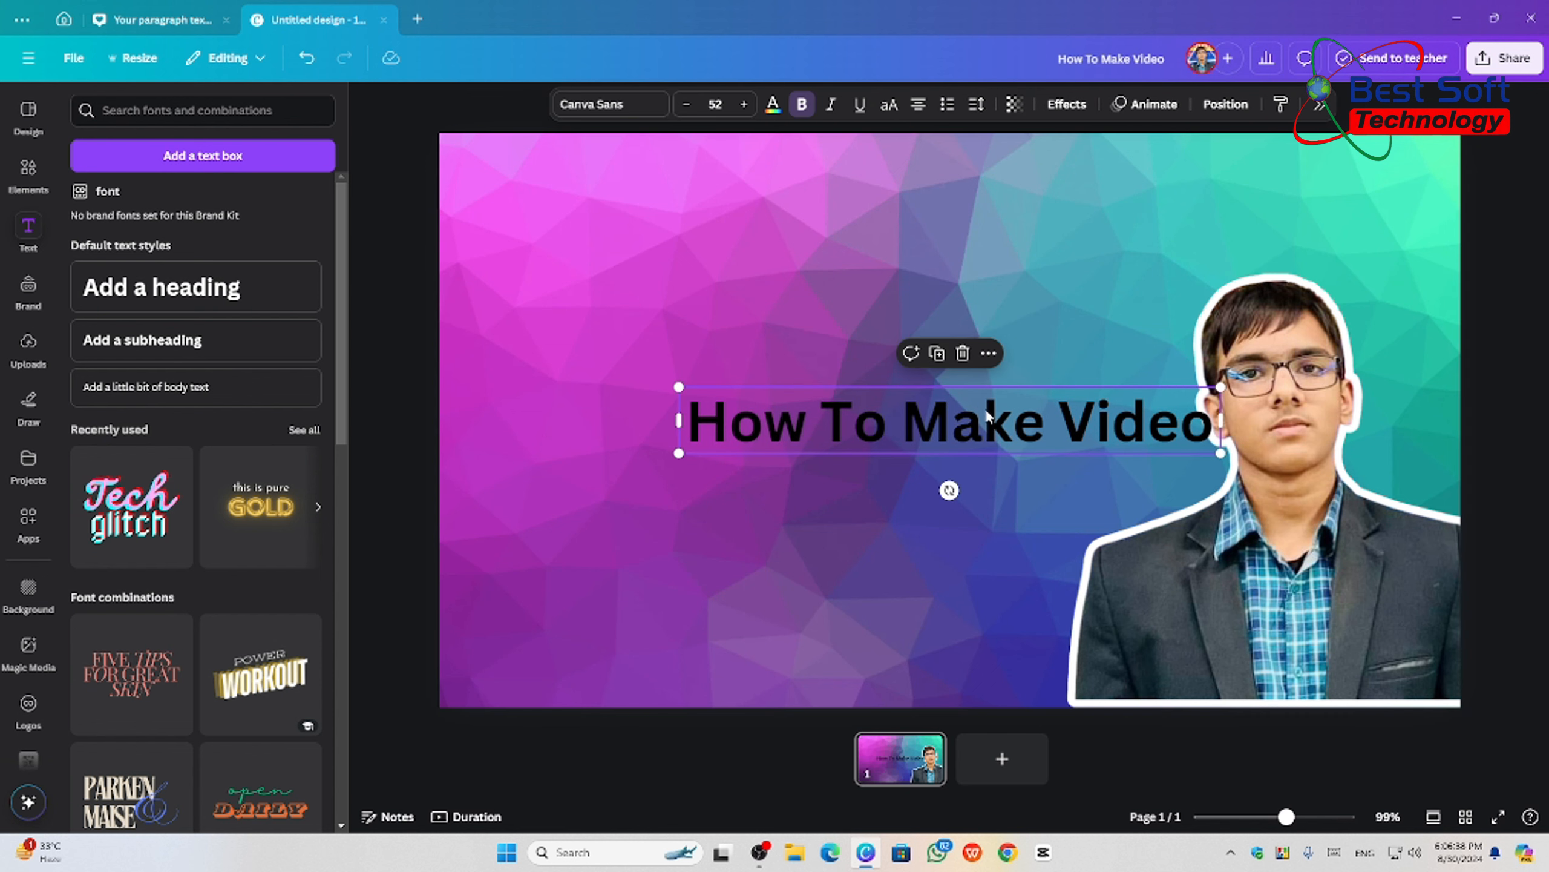
pyautogui.moveTo(989, 410); pyautogui.dragTo(758, 264)
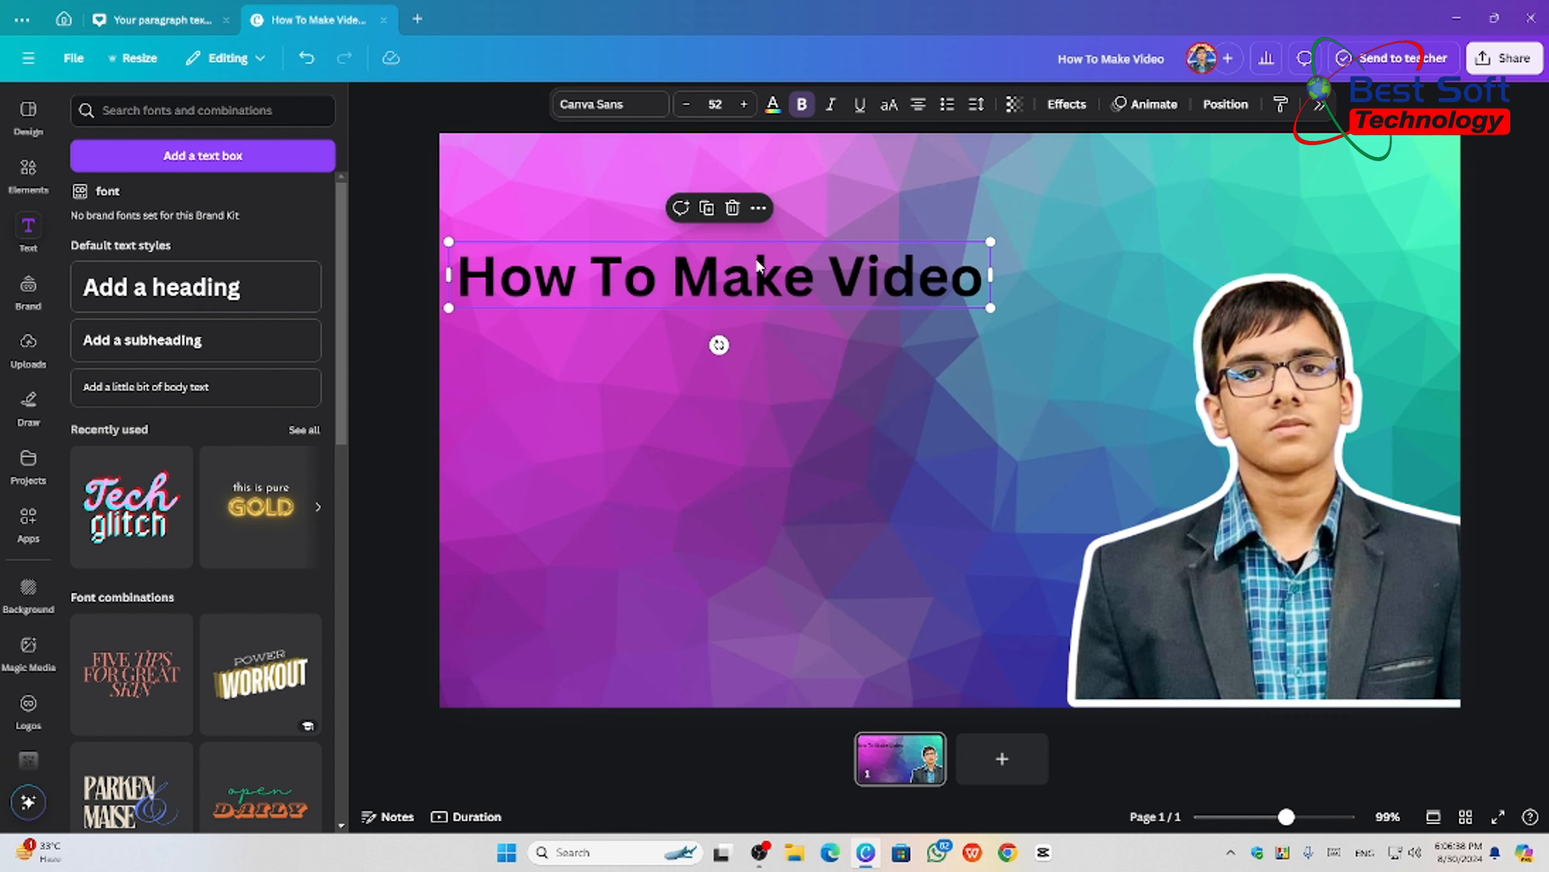
pyautogui.click(888, 105)
pyautogui.moveTo(1000, 236); pyautogui.dragTo(1097, 217)
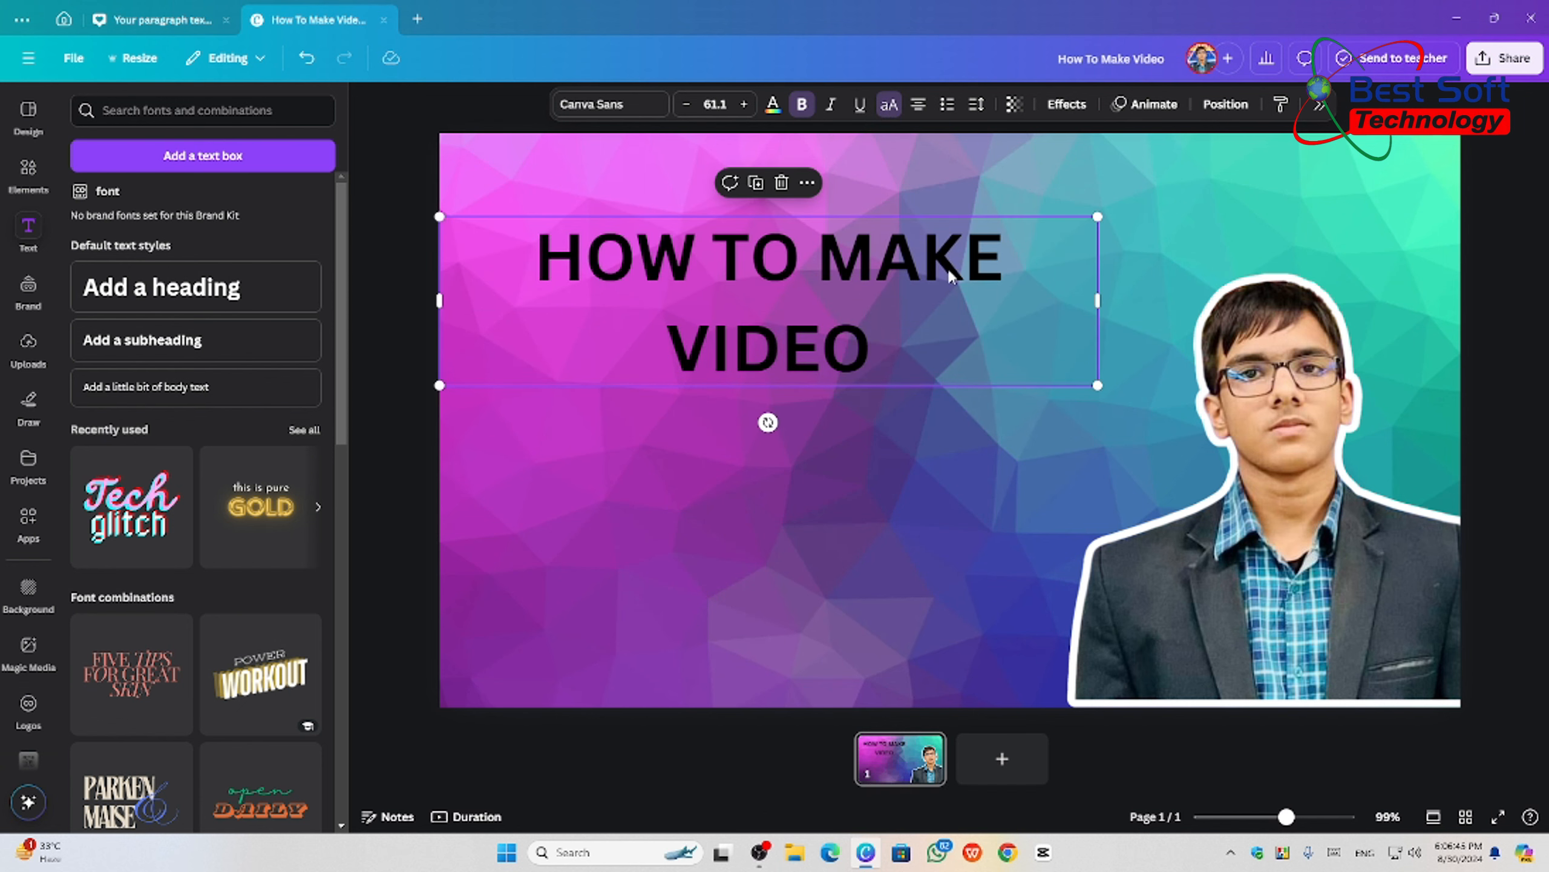
pyautogui.moveTo(947, 267); pyautogui.dragTo(908, 197)
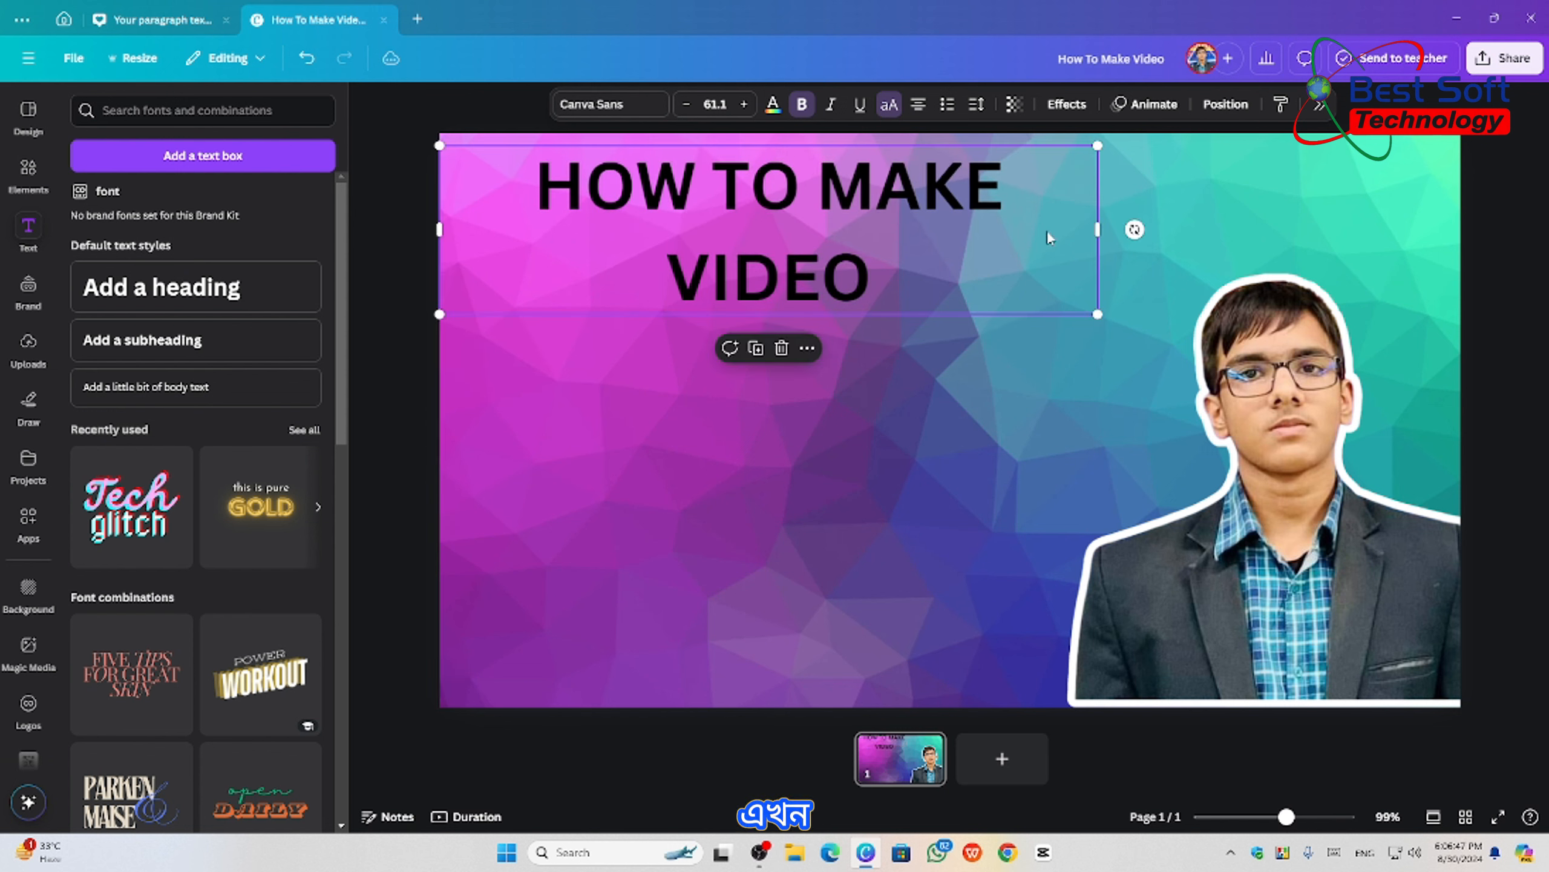
pyautogui.moveTo(1098, 230); pyautogui.dragTo(949, 228)
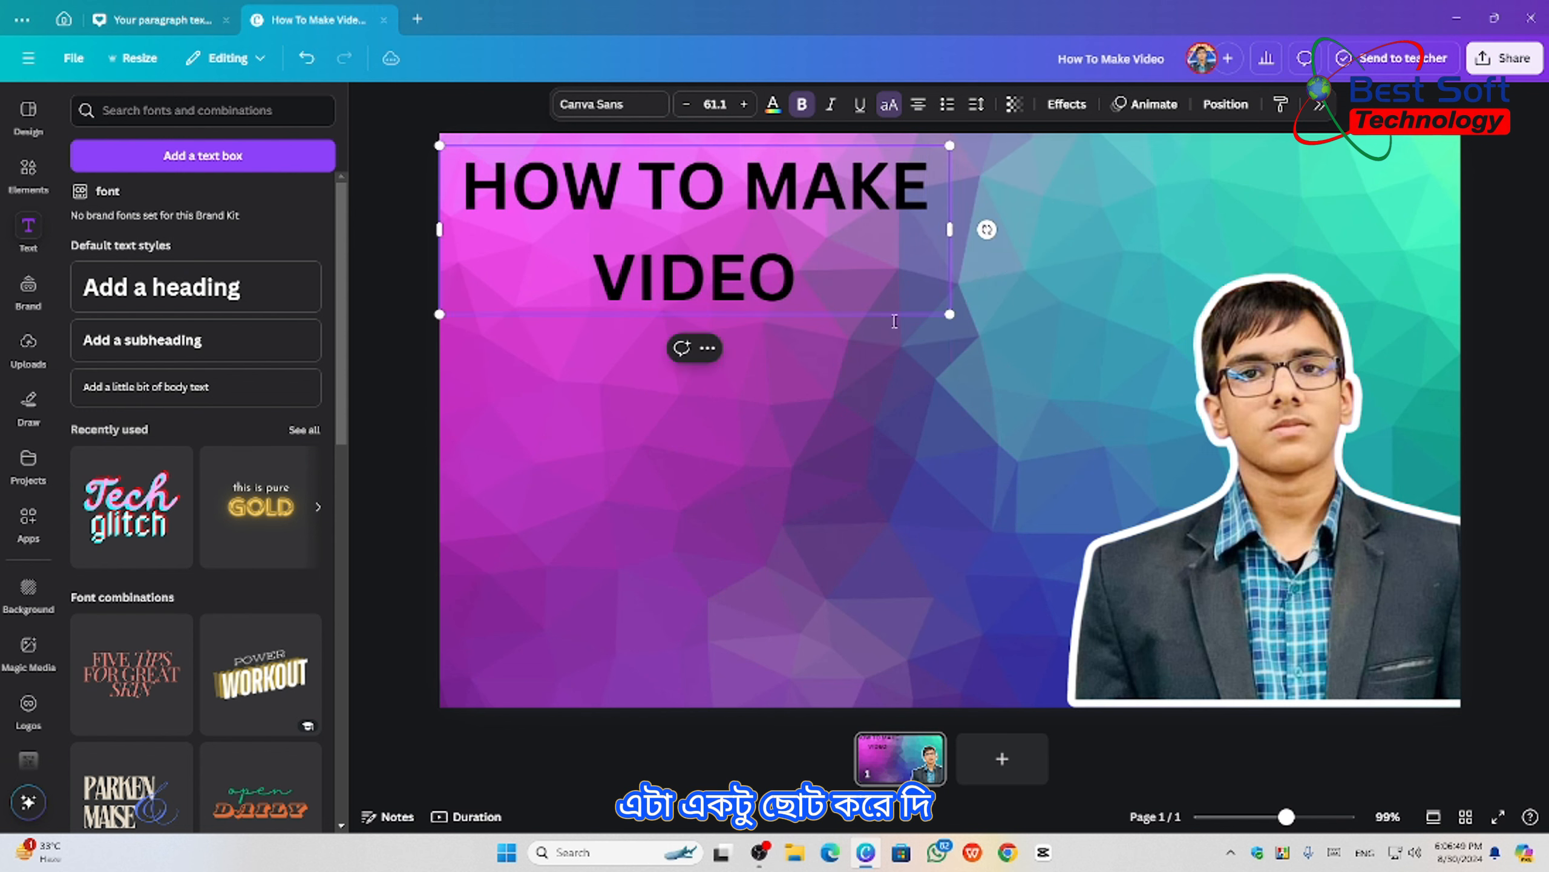
# - Apply the Outline effect to the heading with a thickness of 103 and a dark blue outline colour
pyautogui.click(1068, 104)
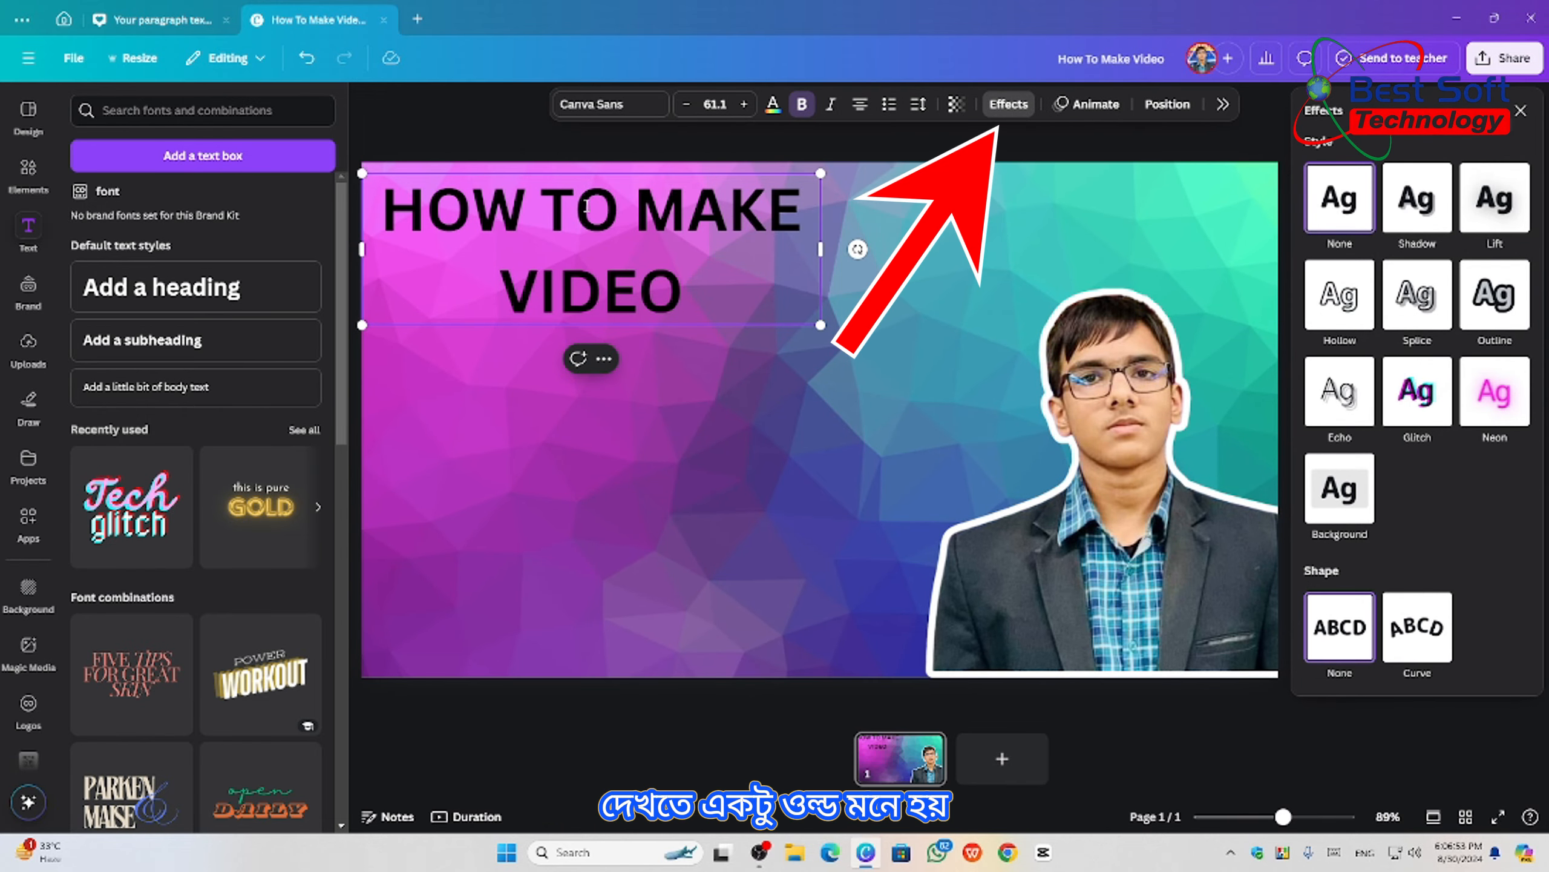
pyautogui.click(1493, 298)
pyautogui.moveTo(1335, 388); pyautogui.dragTo(1361, 393)
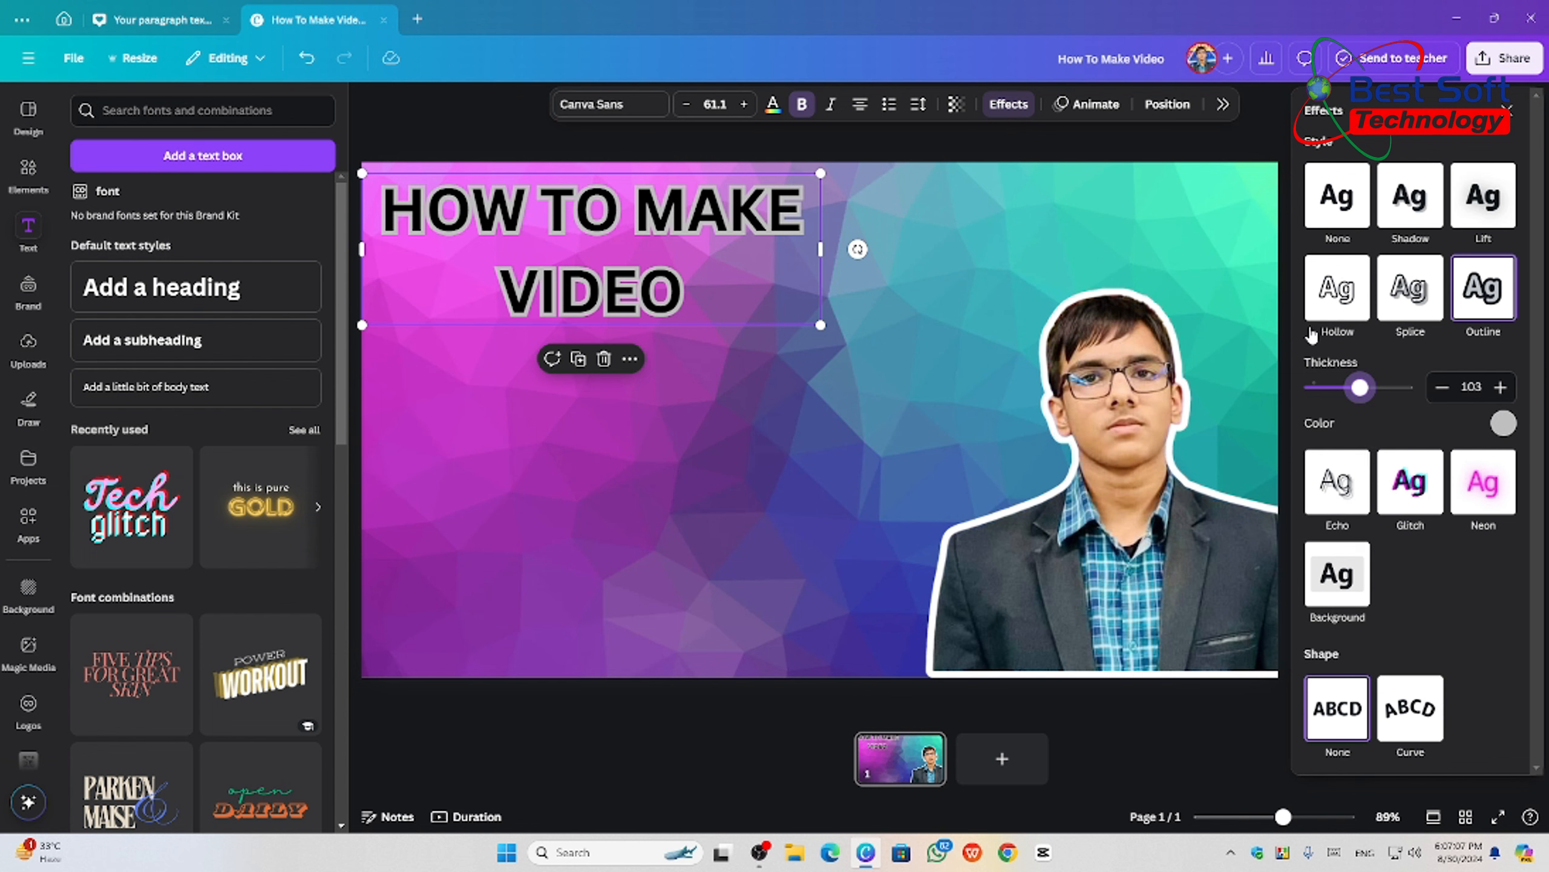
pyautogui.click(1502, 423)
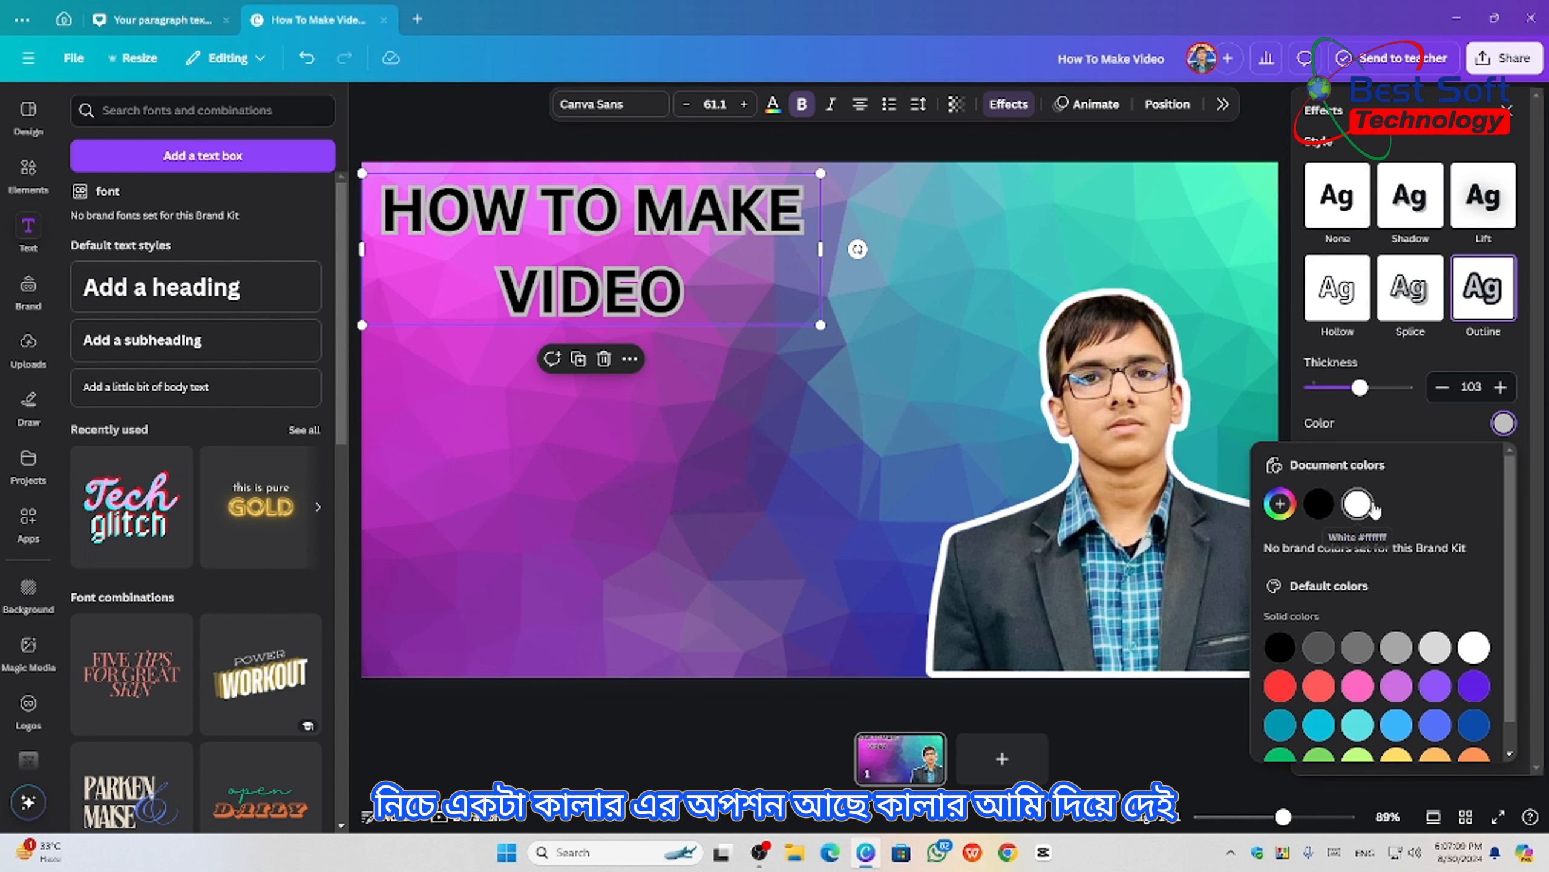
pyautogui.scroll(-1, 1360, 674)
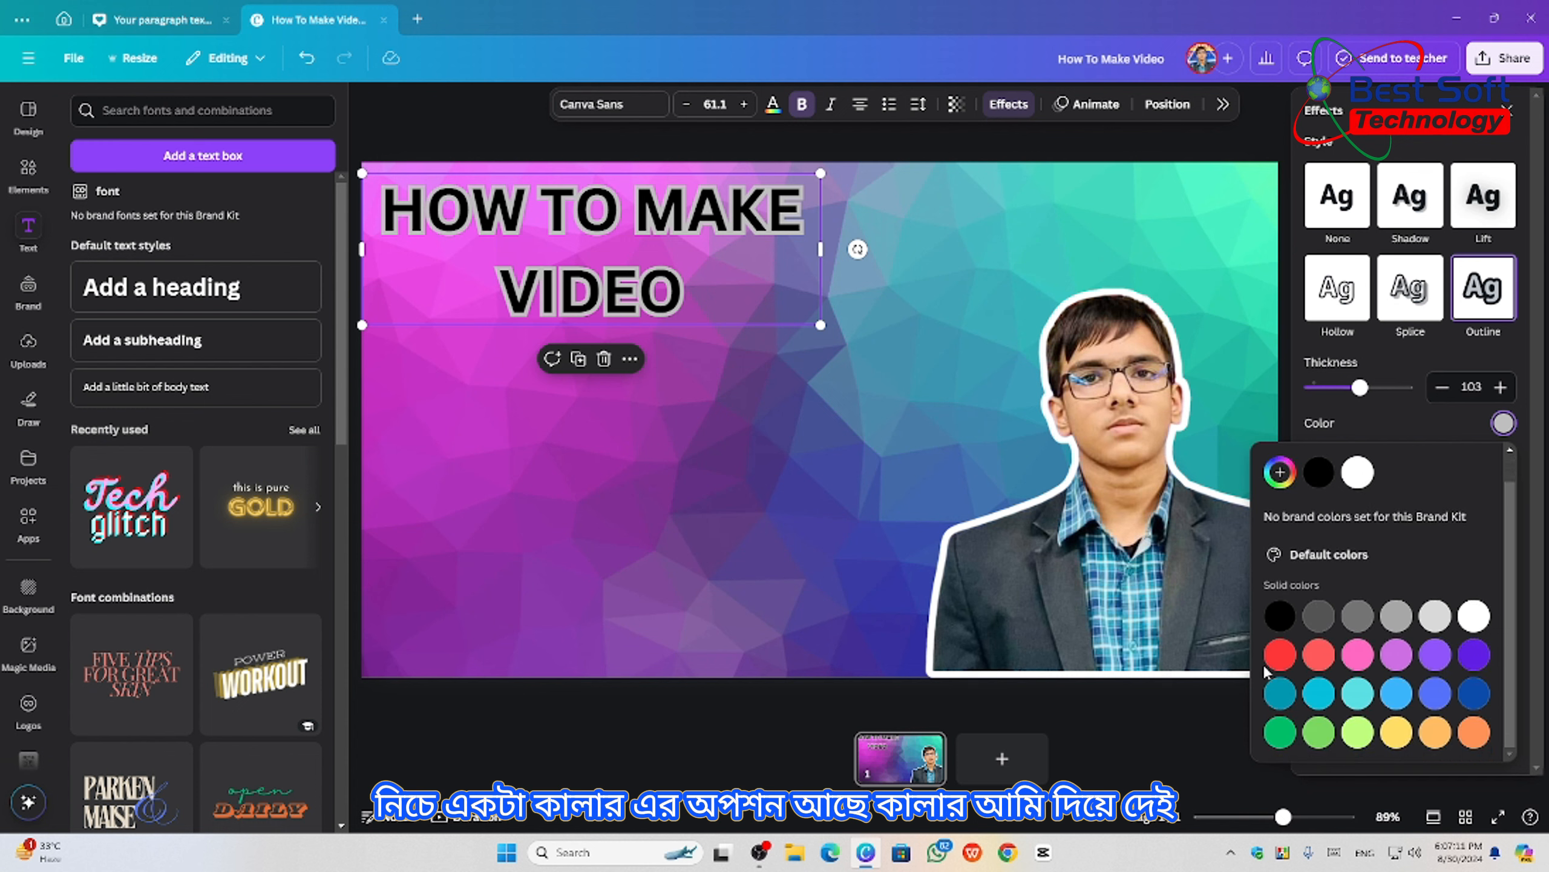
pyautogui.click(1292, 660)
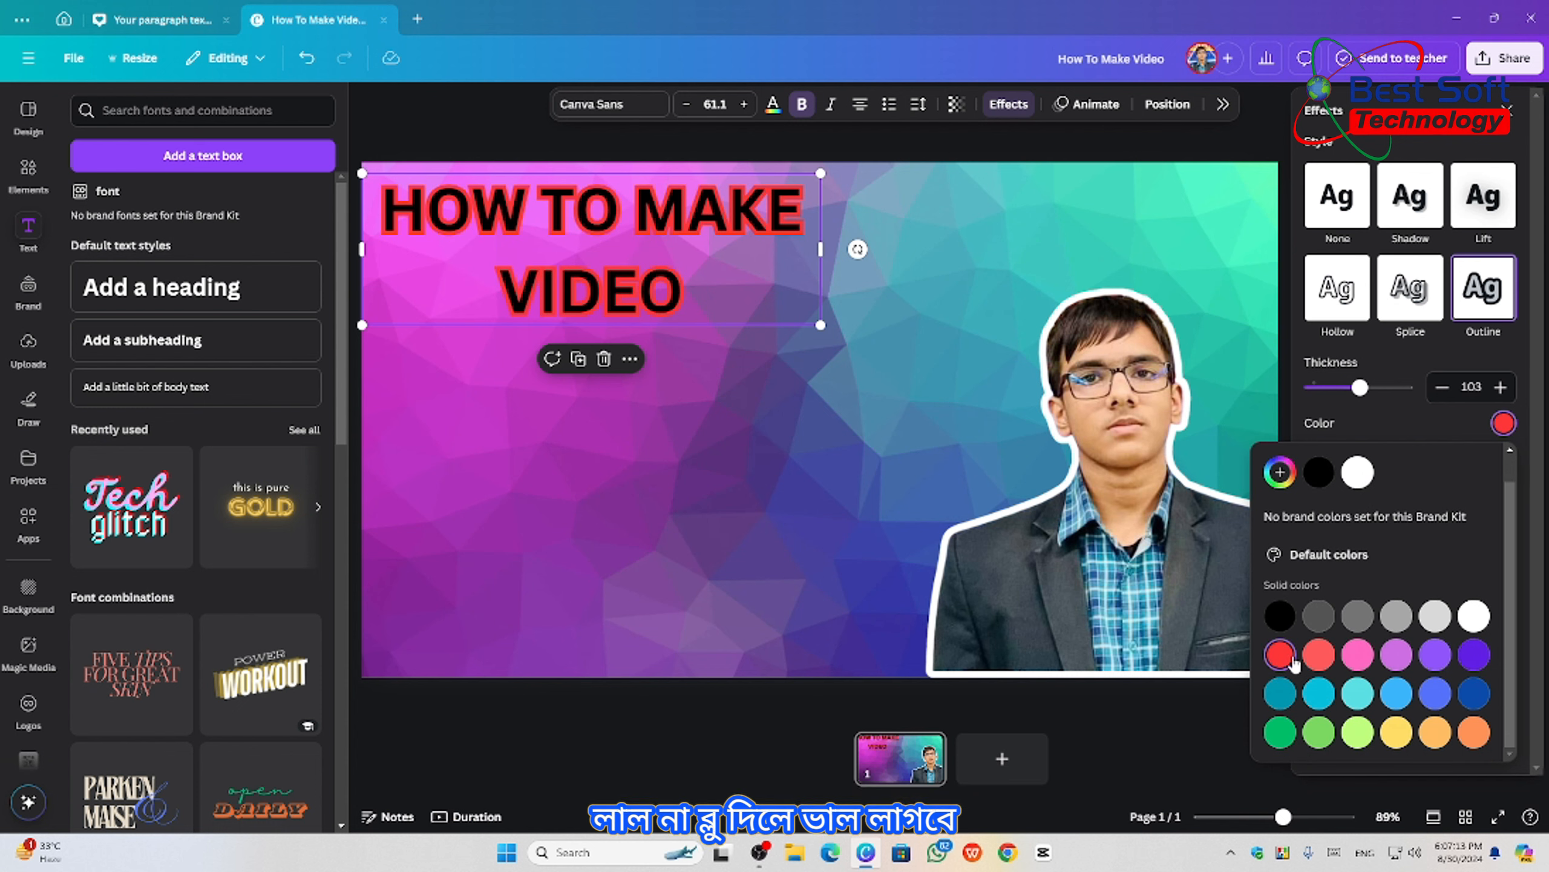
pyautogui.click(1472, 695)
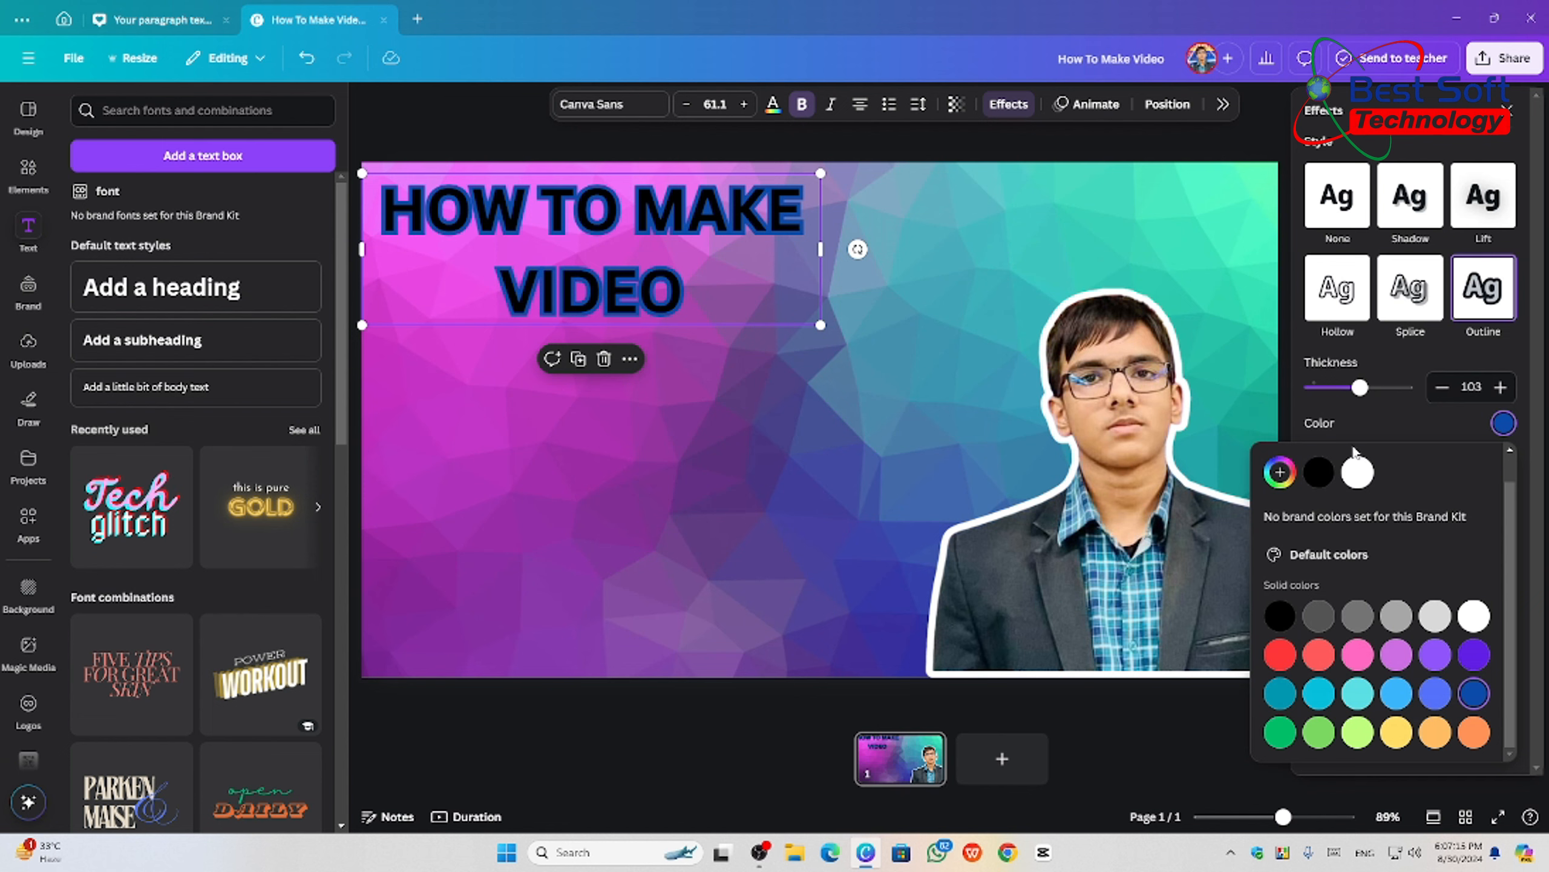
# - Colour the heading's text white and enlarge it to about size 91.4 along the upper edge of the design
pyautogui.click(772, 105)
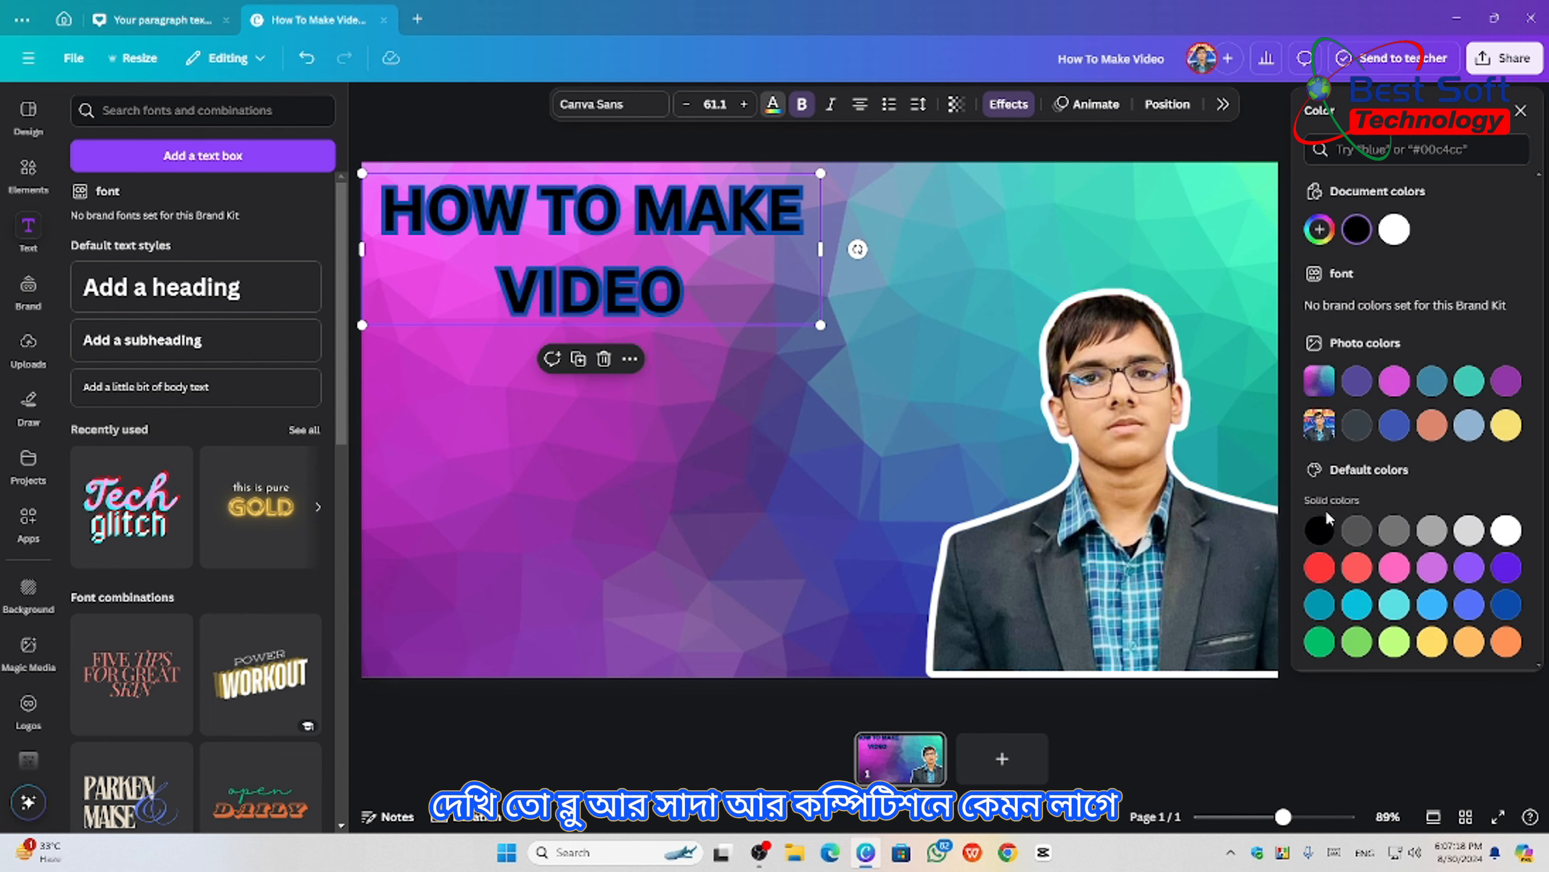
pyautogui.click(1506, 529)
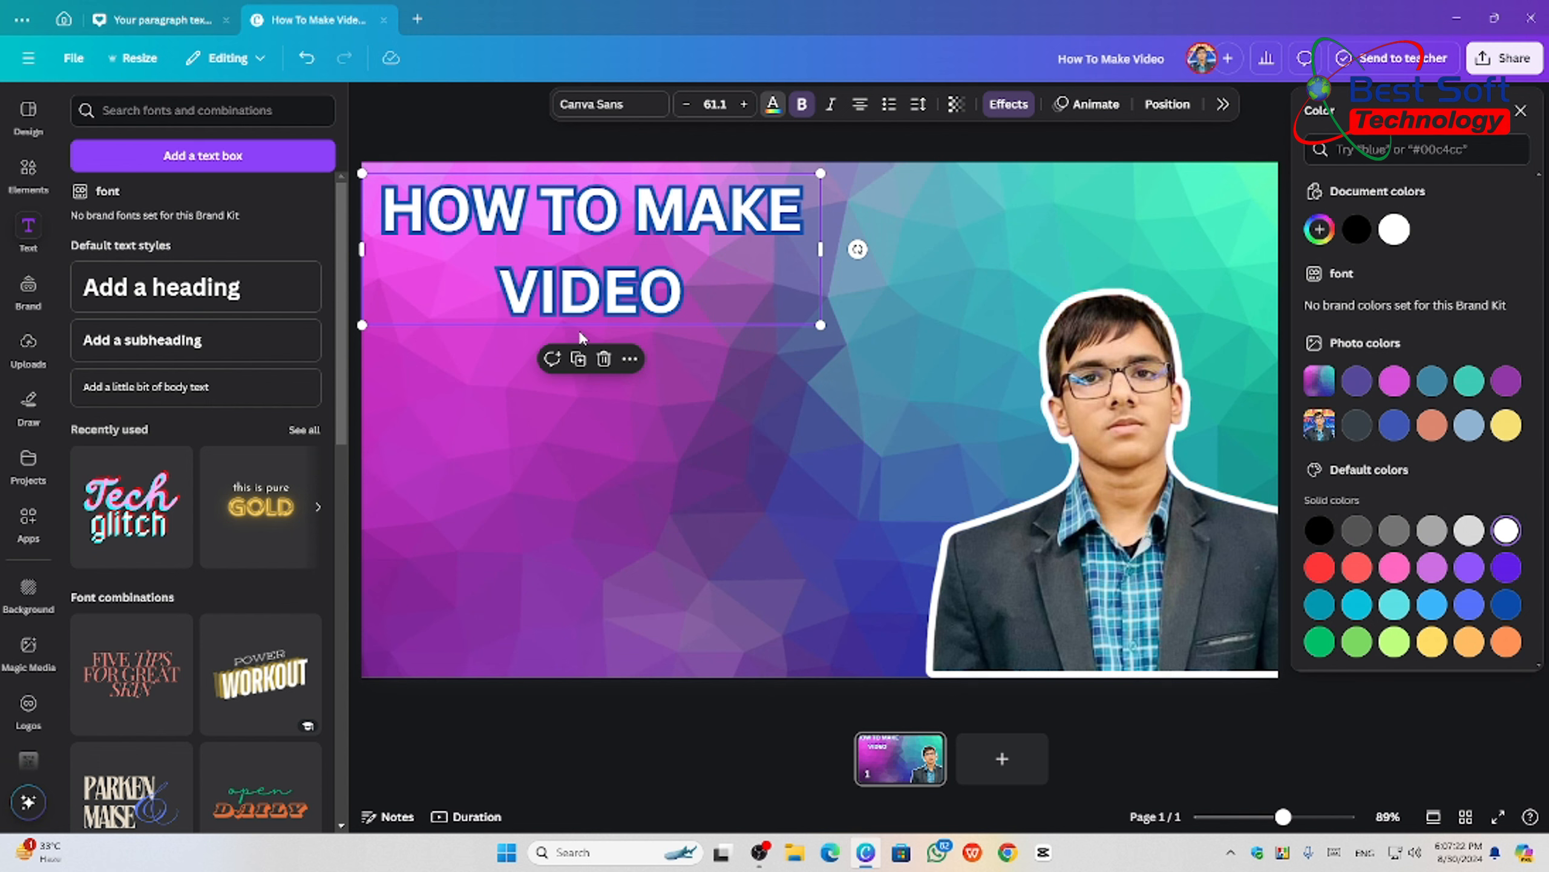
pyautogui.moveTo(822, 323); pyautogui.dragTo(1041, 404)
pyautogui.moveTo(878, 302)
pyautogui.mouseDown()
pyautogui.moveTo(869, 294)
pyautogui.moveTo(889, 291)
pyautogui.mouseUp()
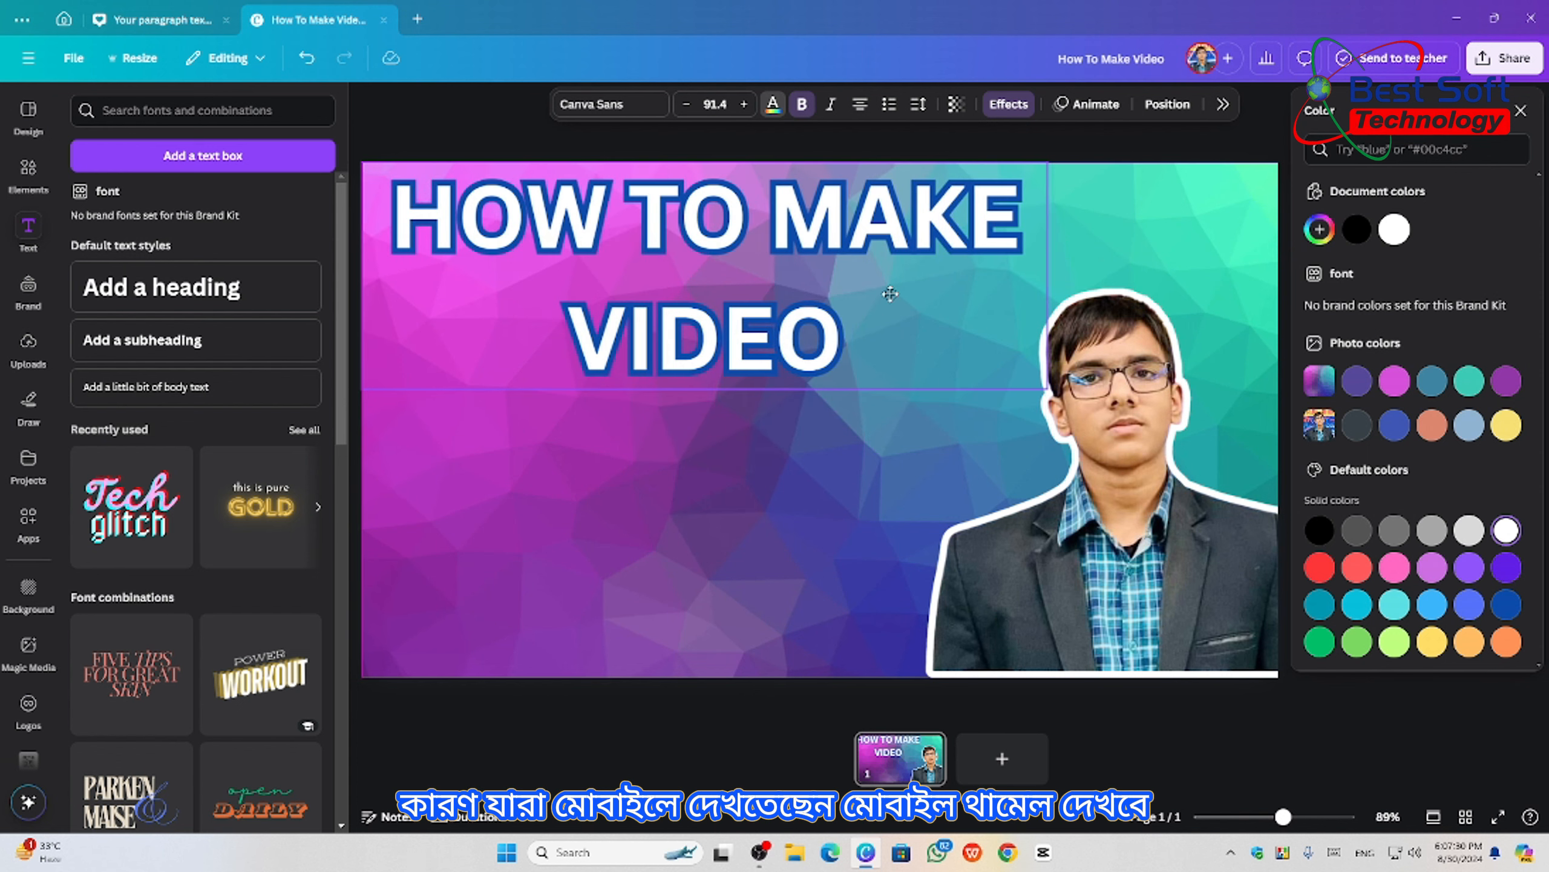
pyautogui.click(881, 423)
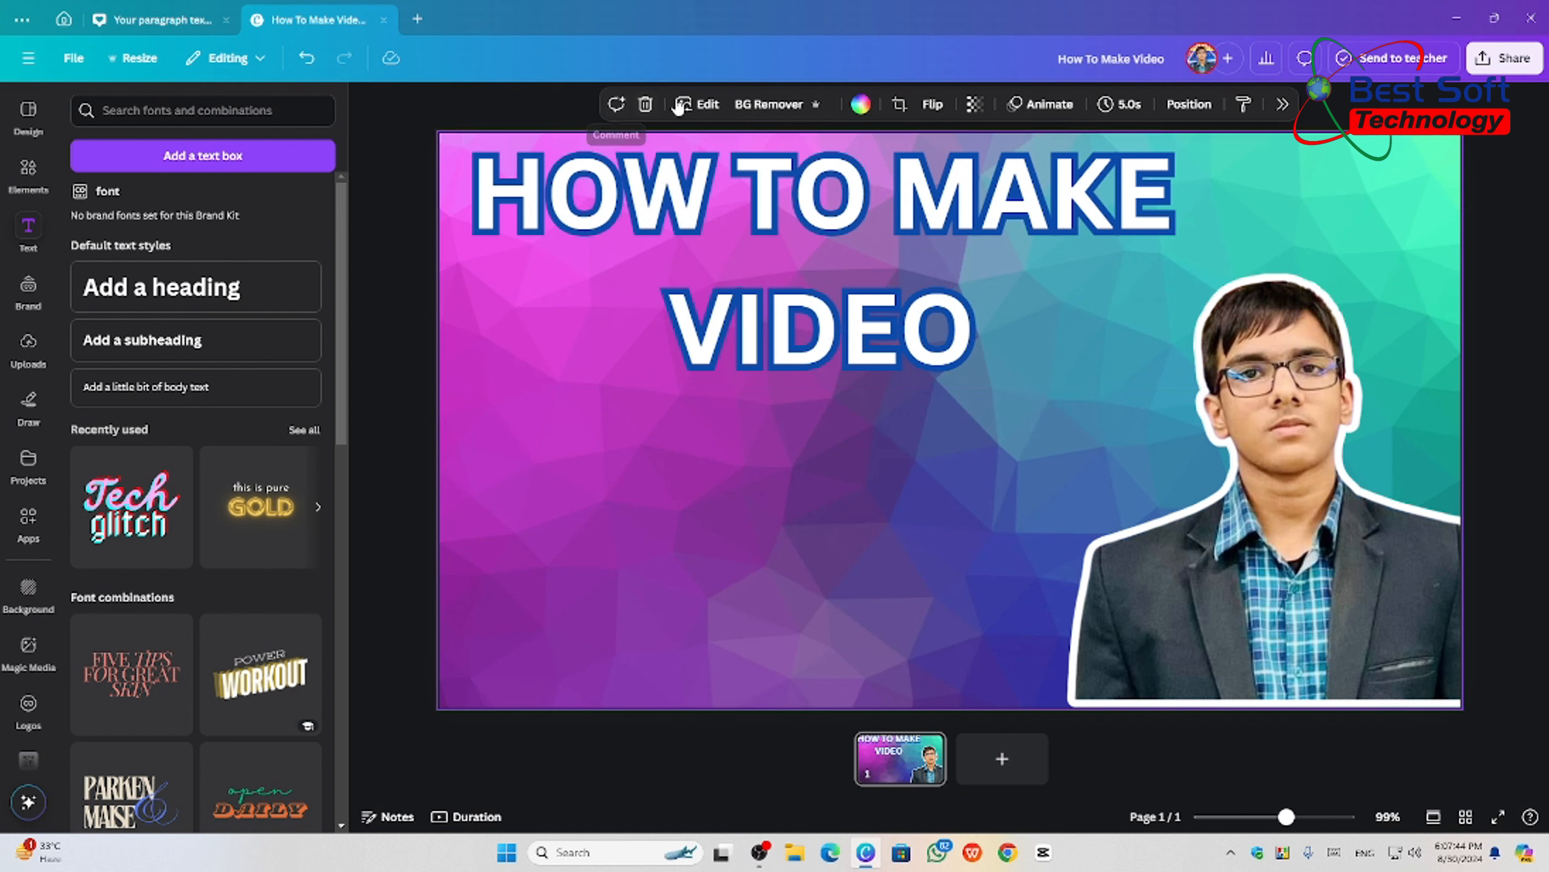
# - Add a second heading text box reading "For Canva"
pyautogui.click(185, 299)
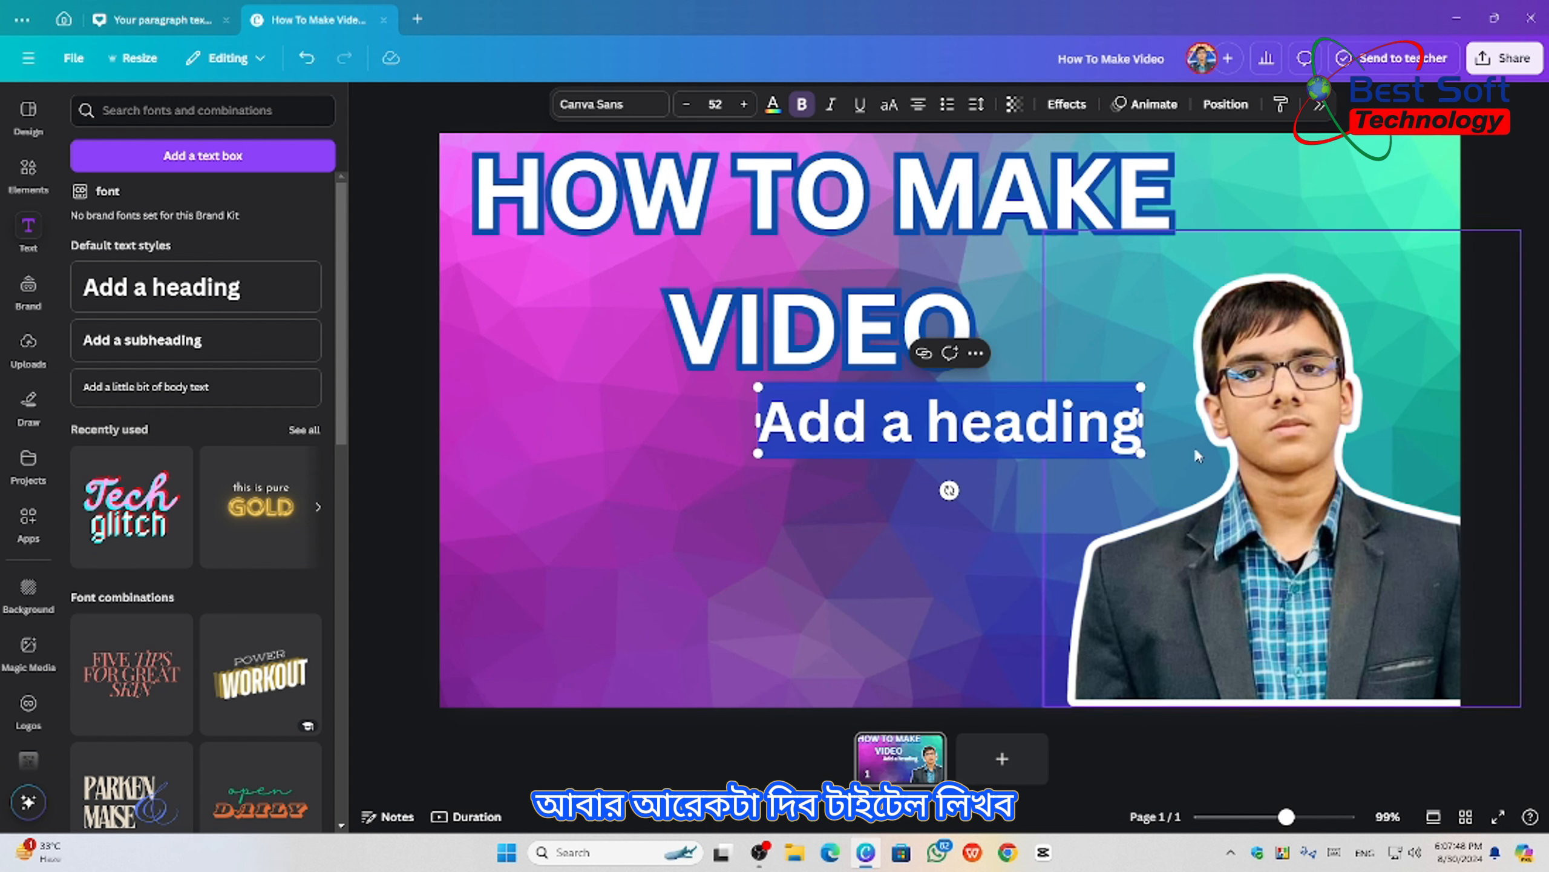
pyautogui.press('BackSpace')
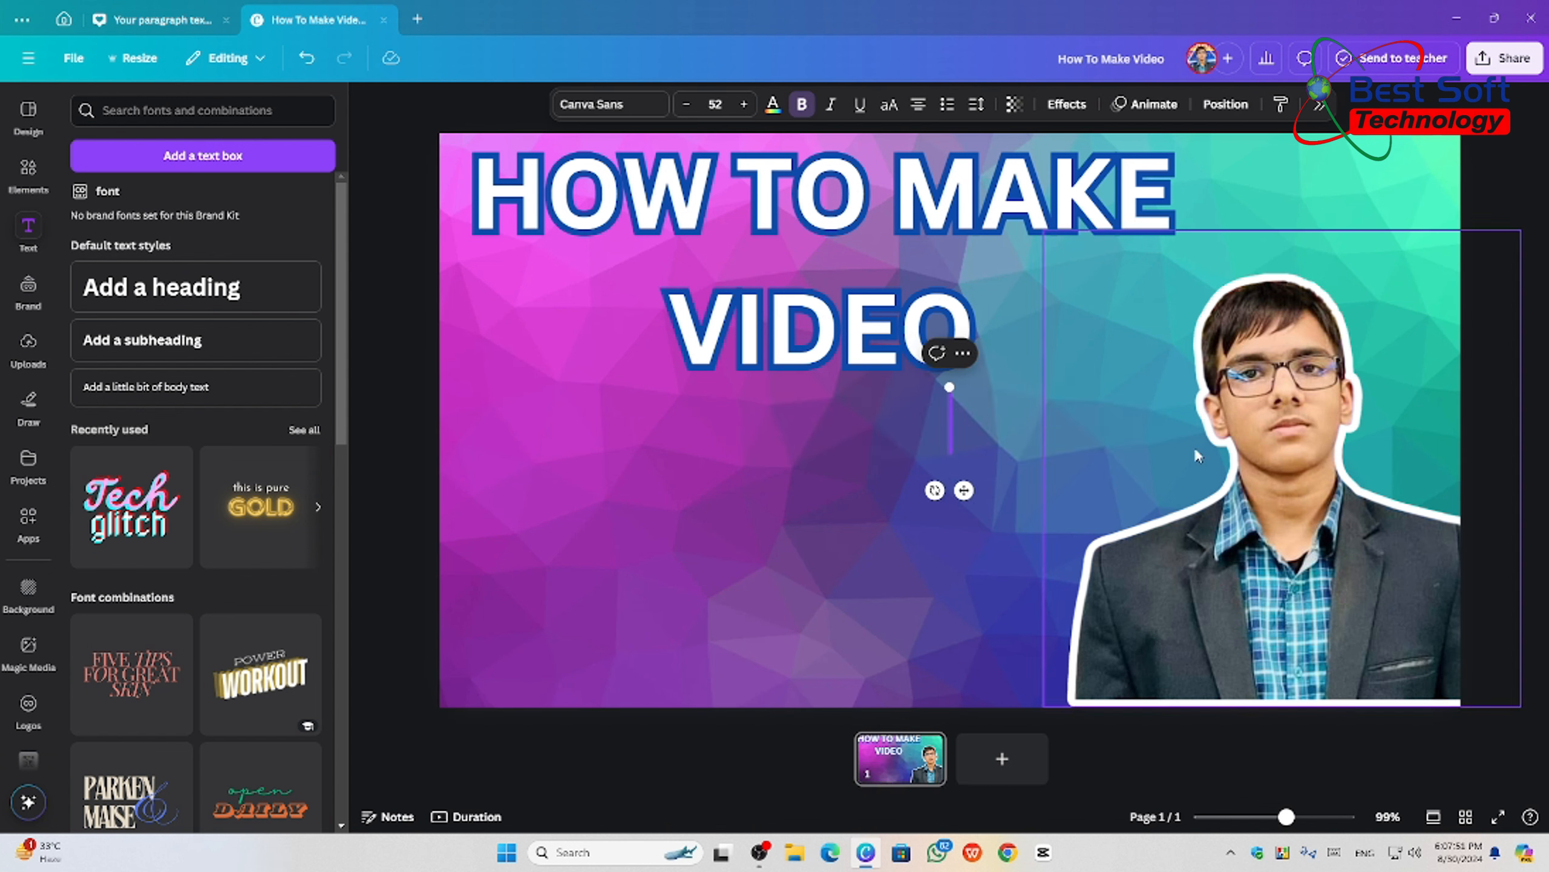
pyautogui.write('For')
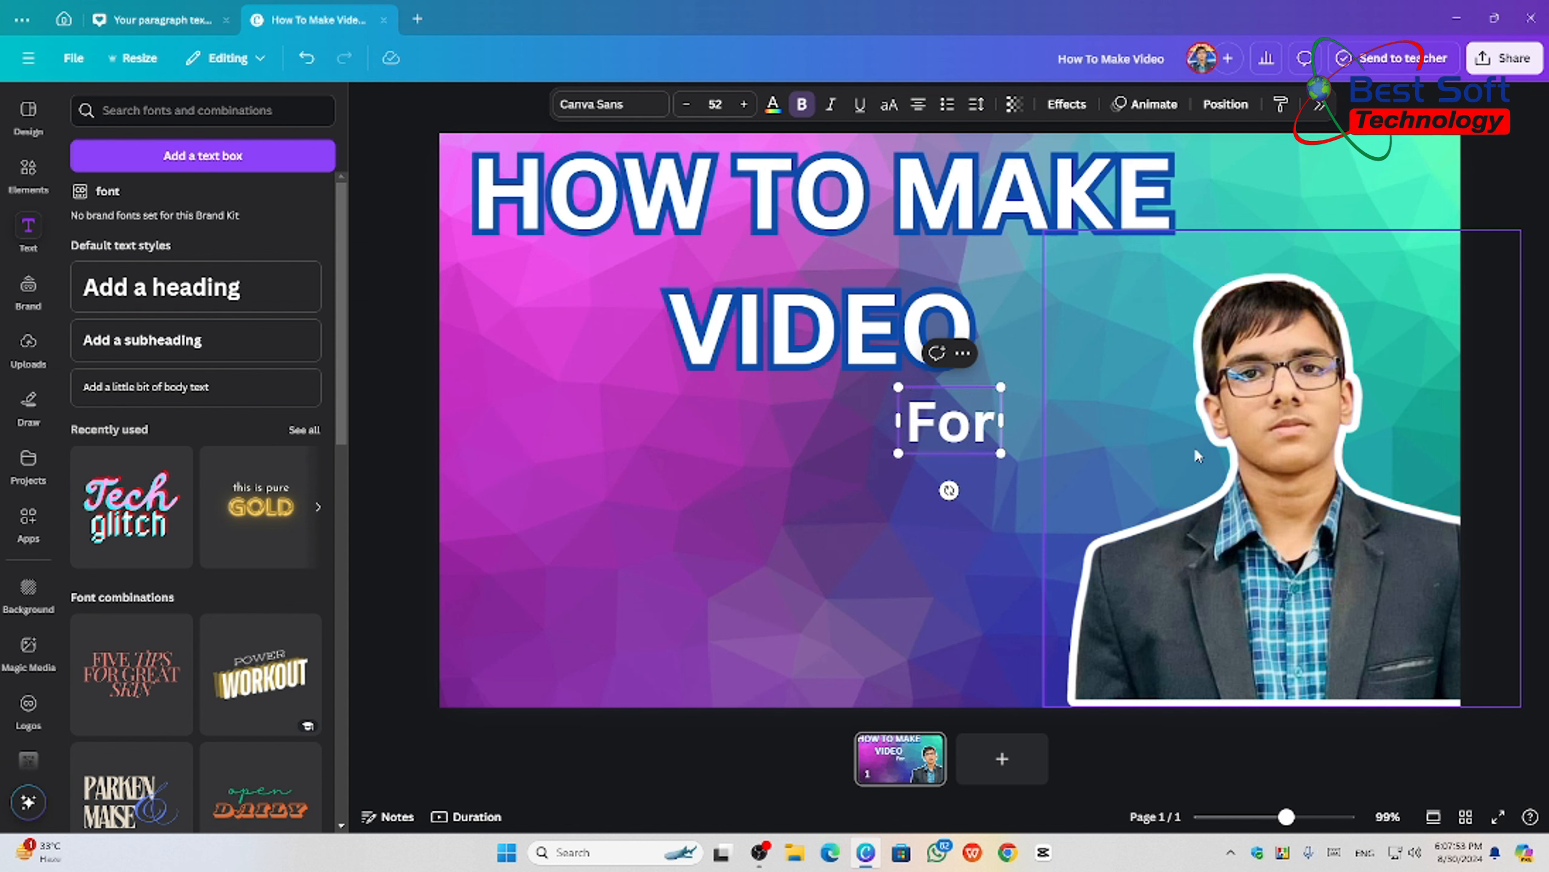
pyautogui.write(' Can')
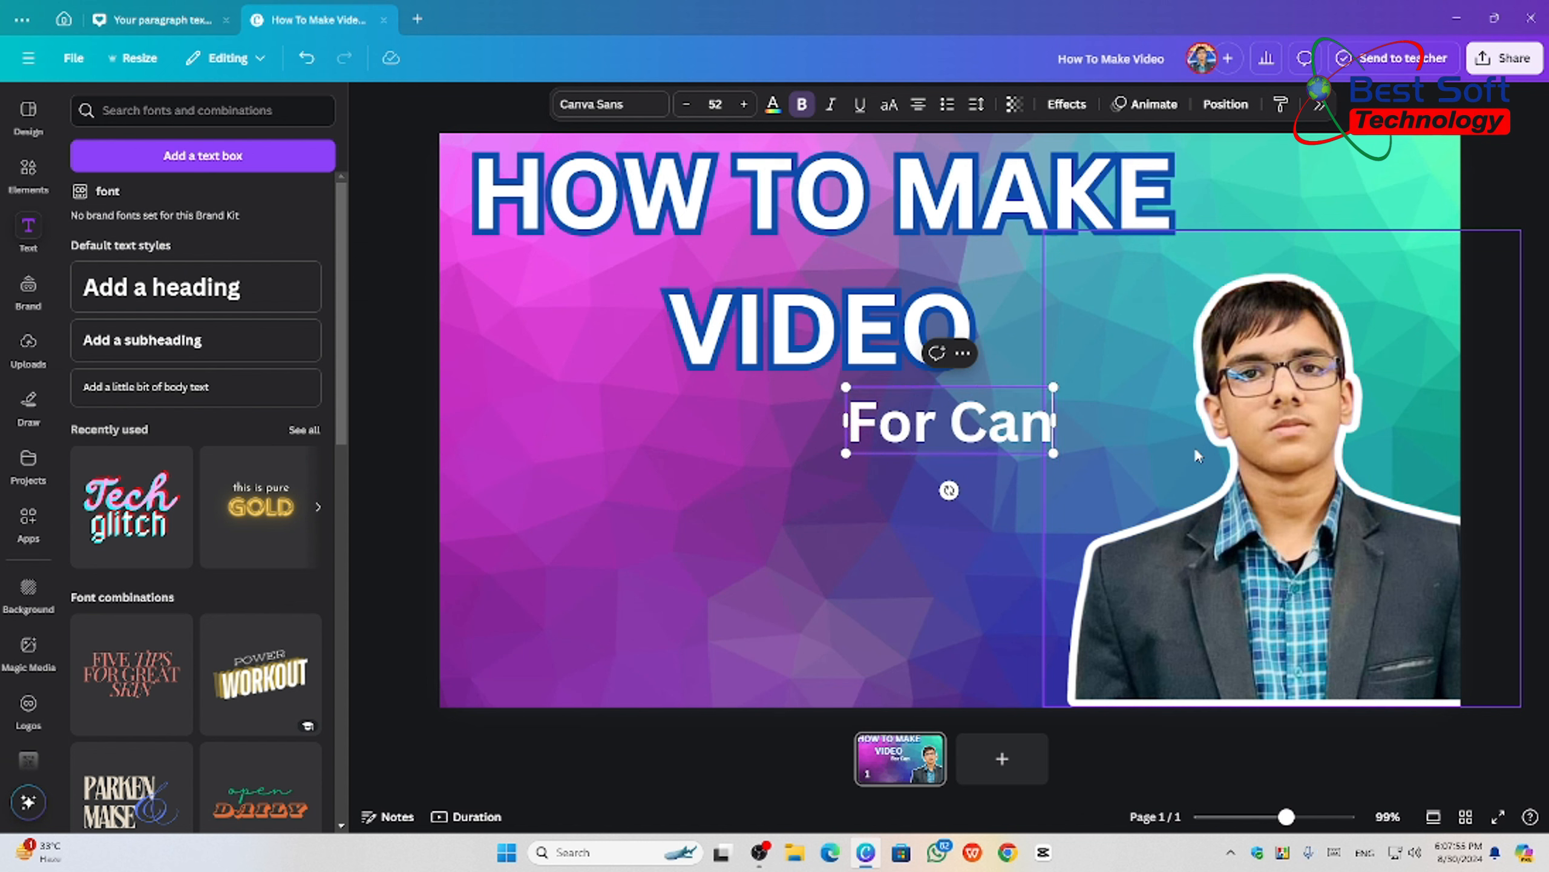
pyautogui.write('va')
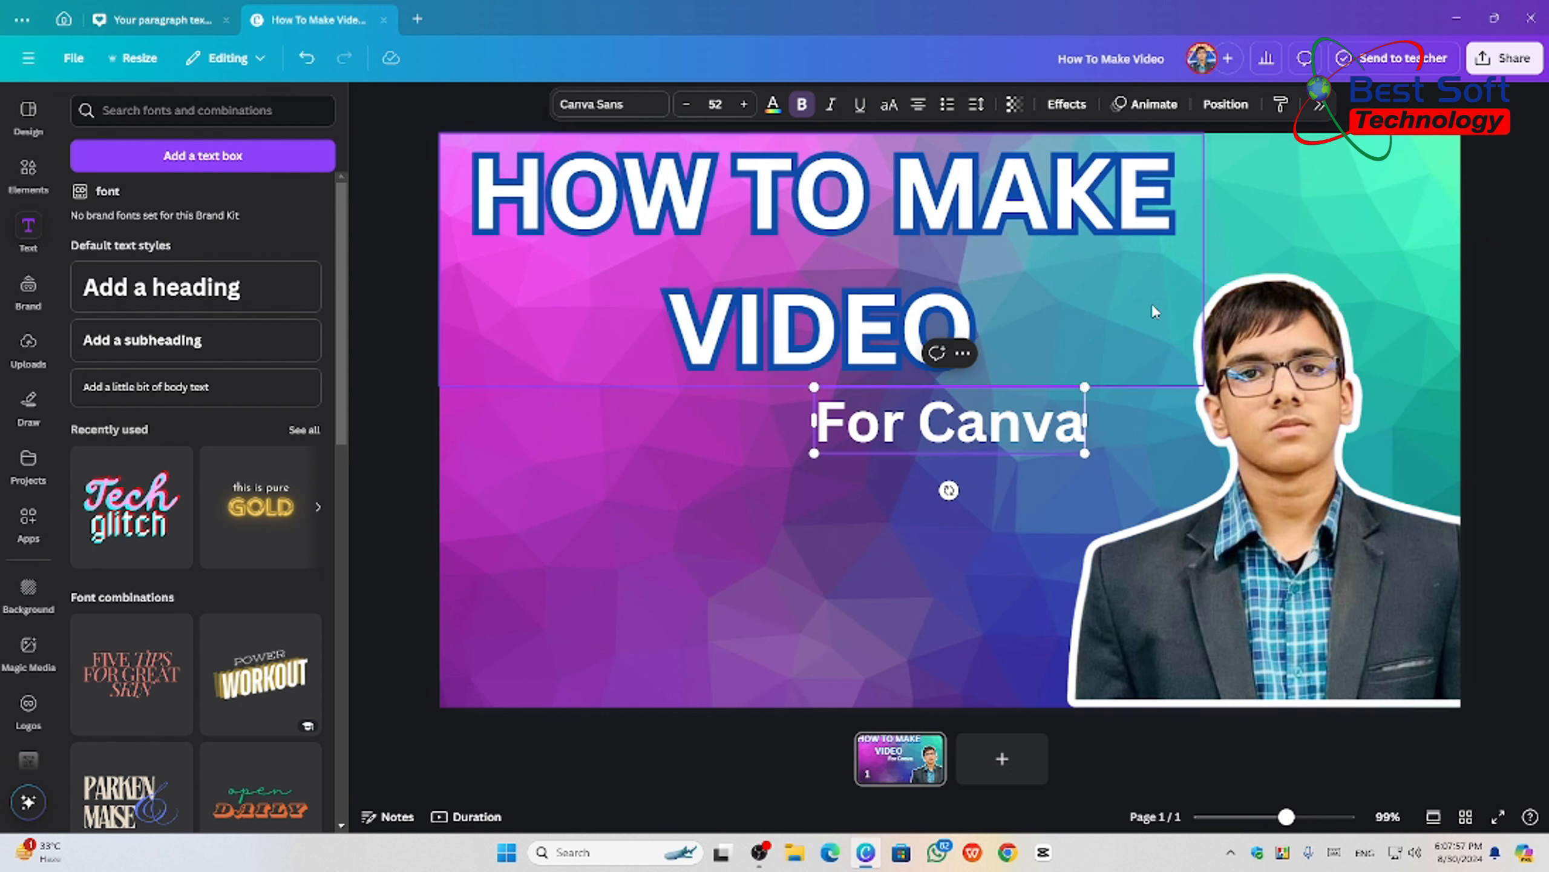
# - Convert the second heading to uppercase, enlarge it to about size 98.9 and place it beneath the main heading
pyautogui.click(889, 105)
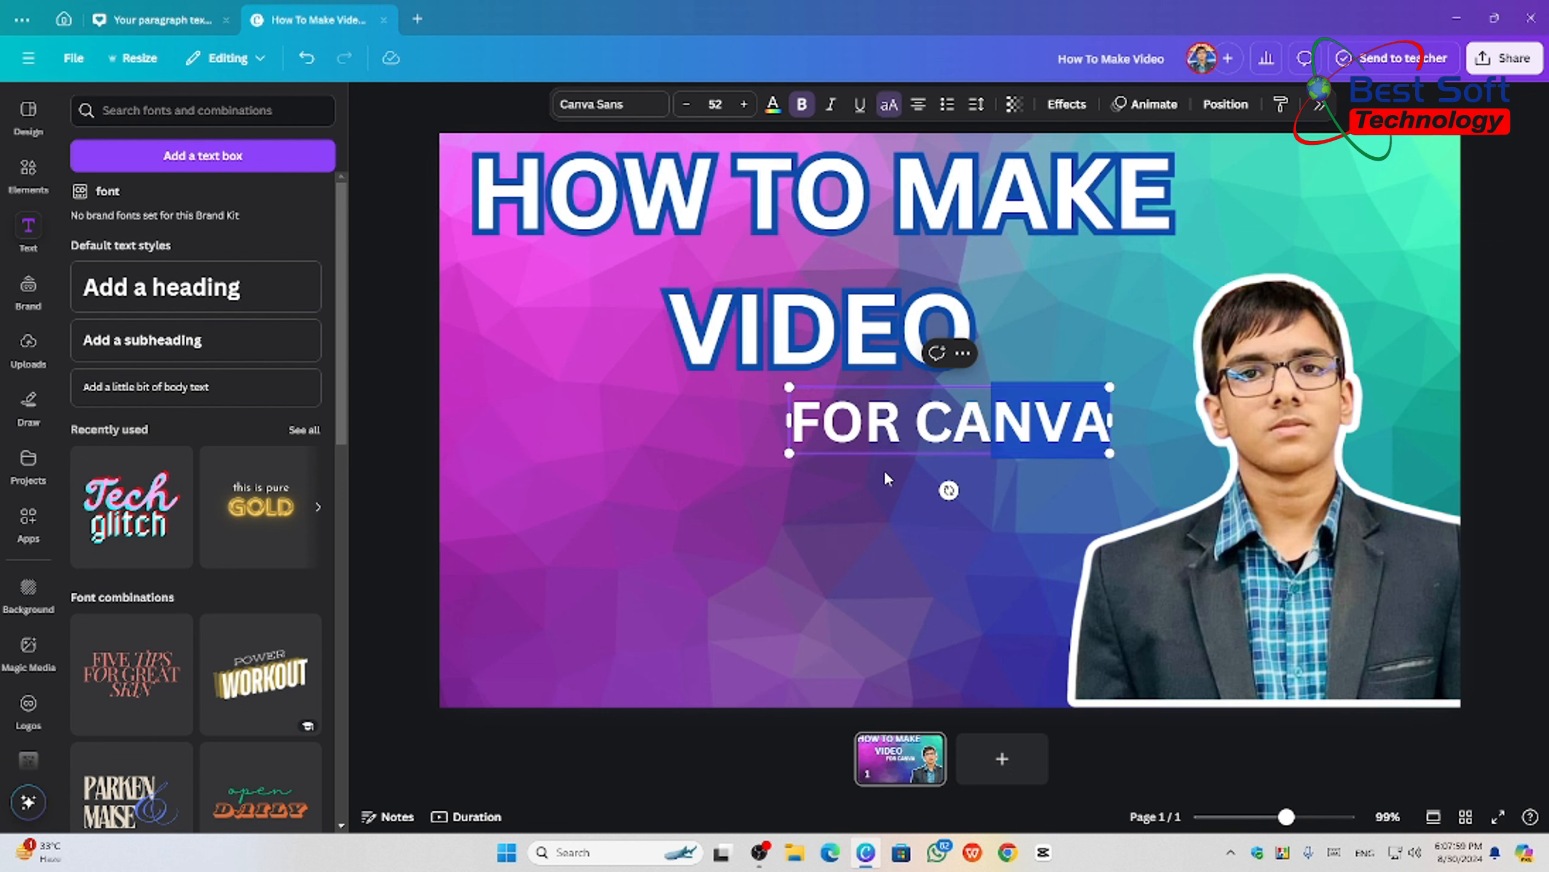
pyautogui.moveTo(981, 427); pyautogui.dragTo(703, 500)
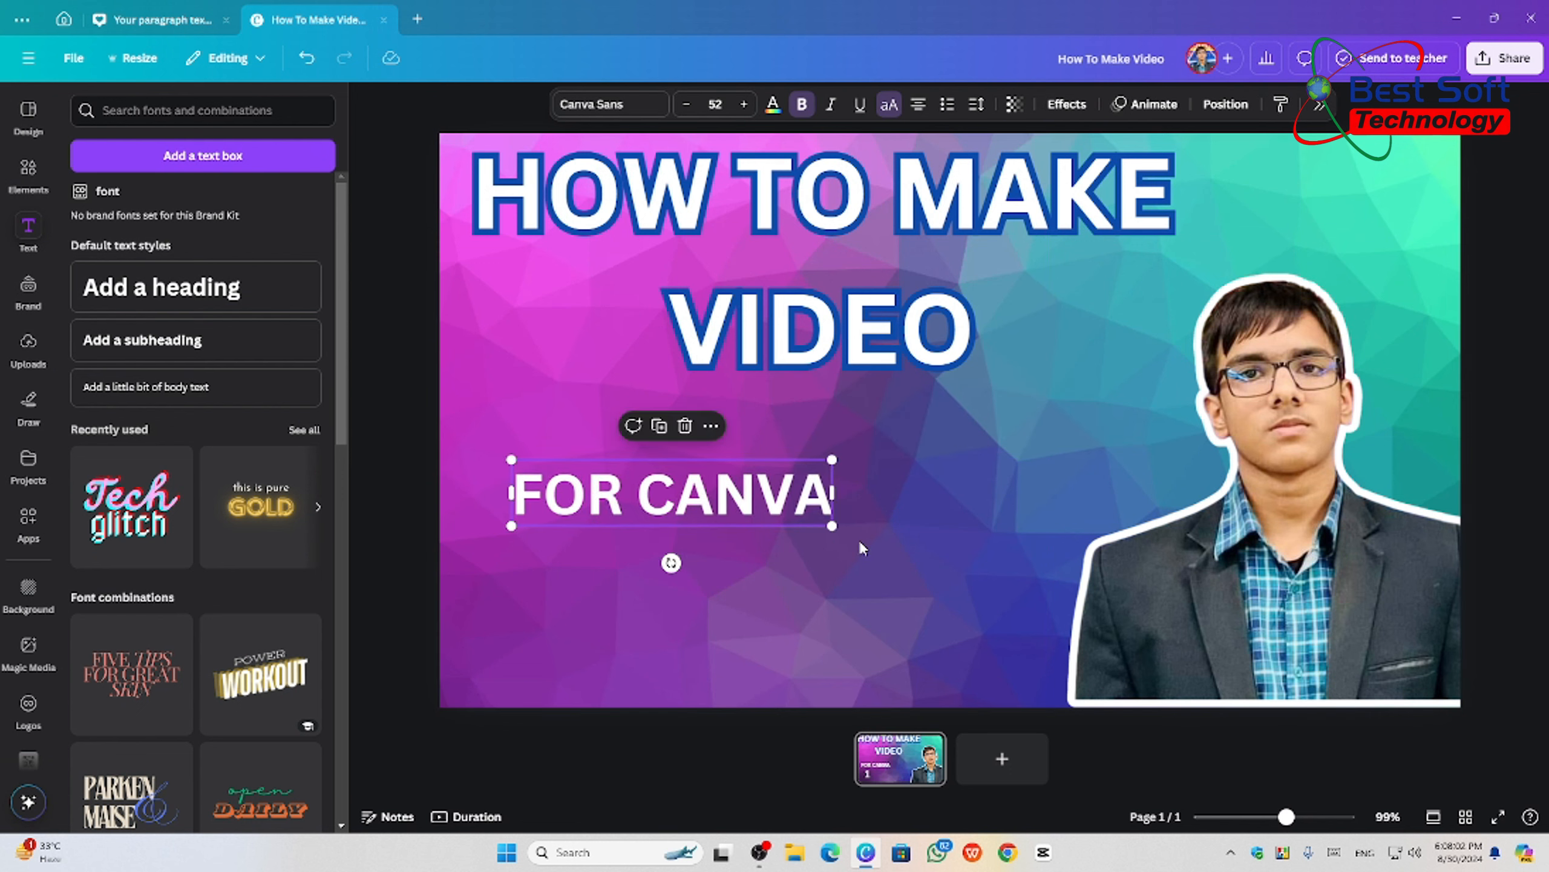
pyautogui.moveTo(833, 525); pyautogui.dragTo(1123, 588)
pyautogui.moveTo(940, 555); pyautogui.dragTo(927, 515)
# - Left-align the text of the main "HOW TO MAKE VIDEO" heading
pyautogui.click(902, 278)
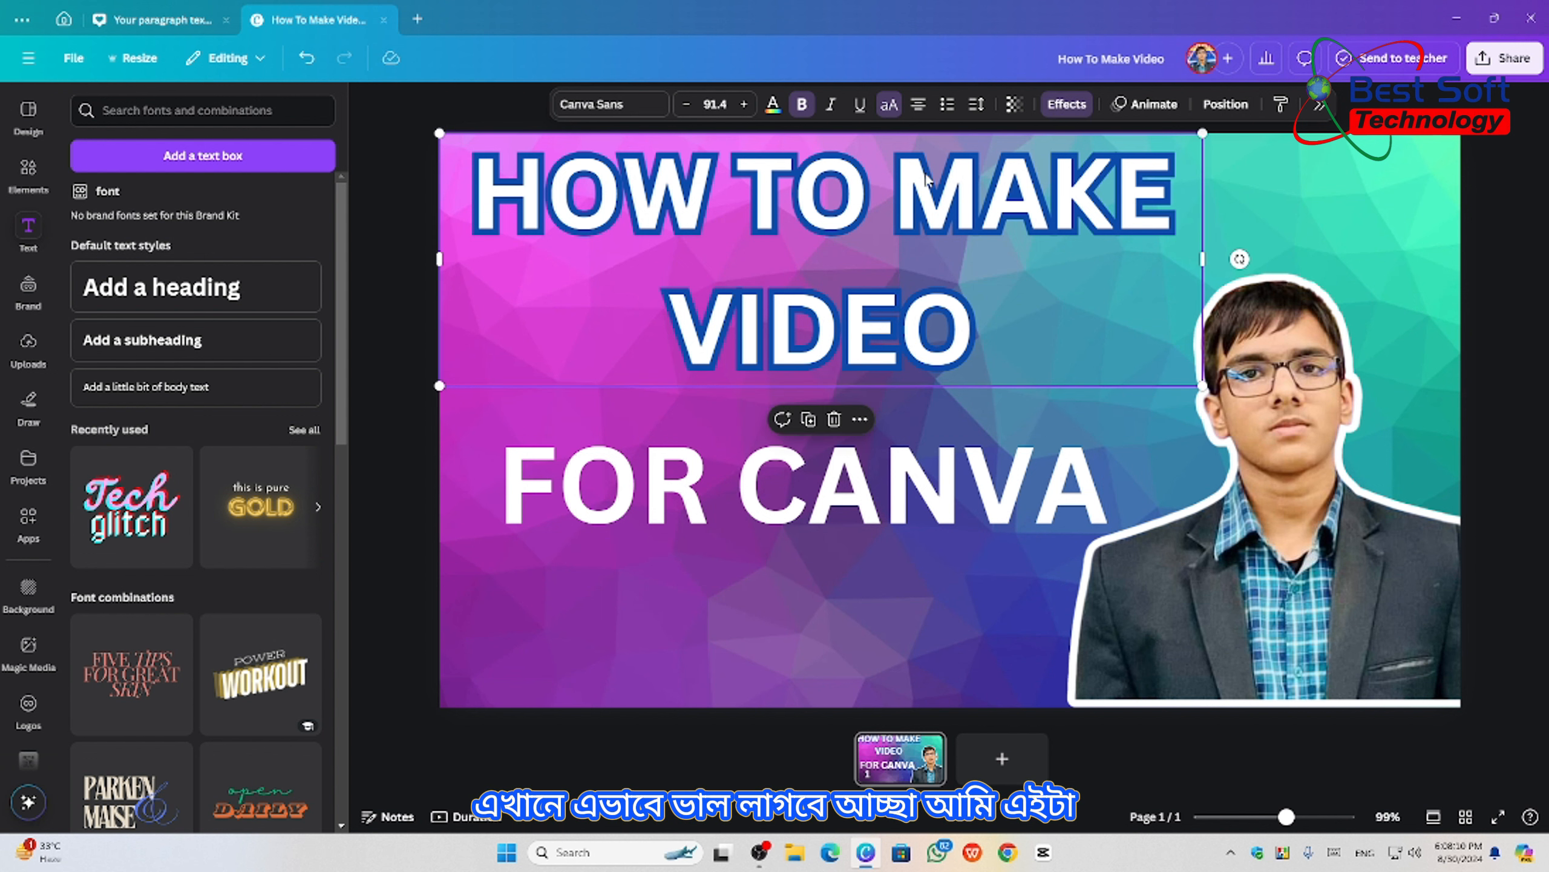
pyautogui.click(920, 104)
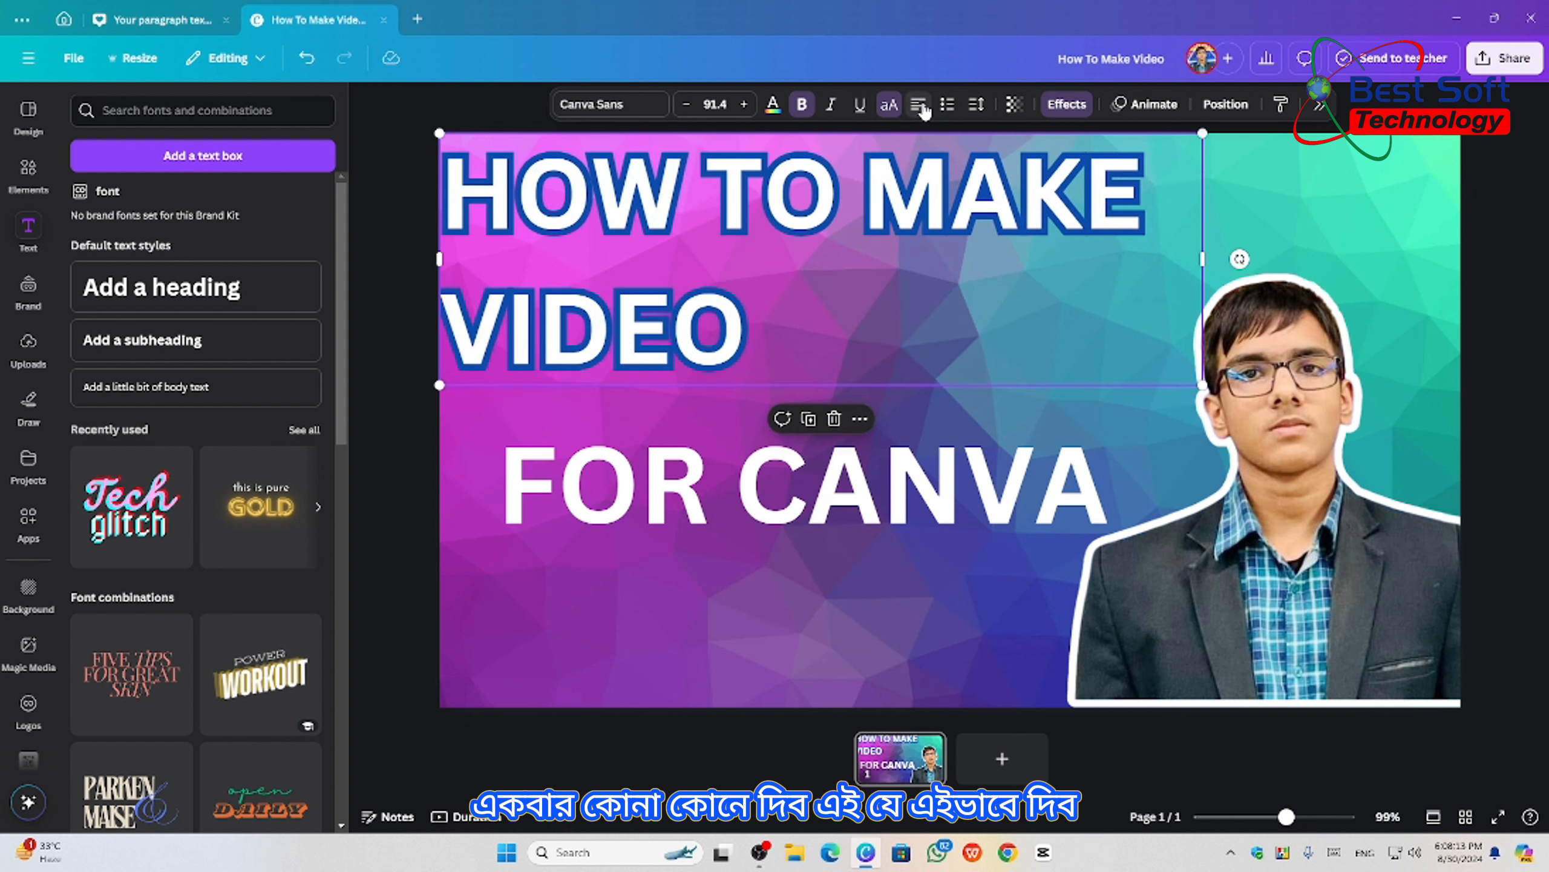
# - Move the "FOR CANVA" heading to the design's lower-left area and enlarge it to about size 109
pyautogui.click(869, 427)
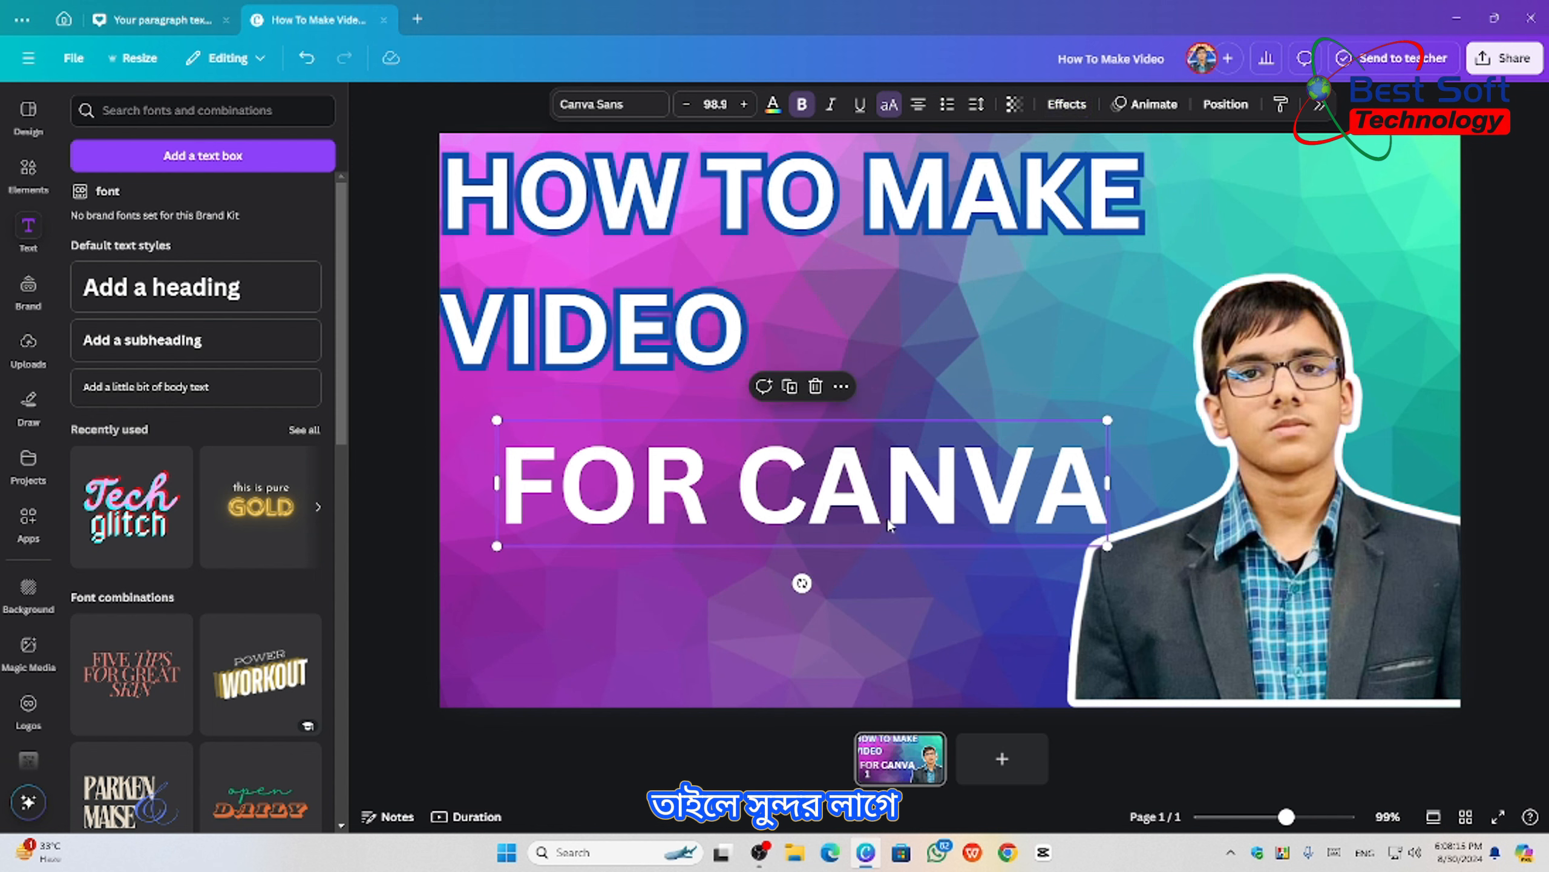
pyautogui.moveTo(893, 515); pyautogui.dragTo(848, 591)
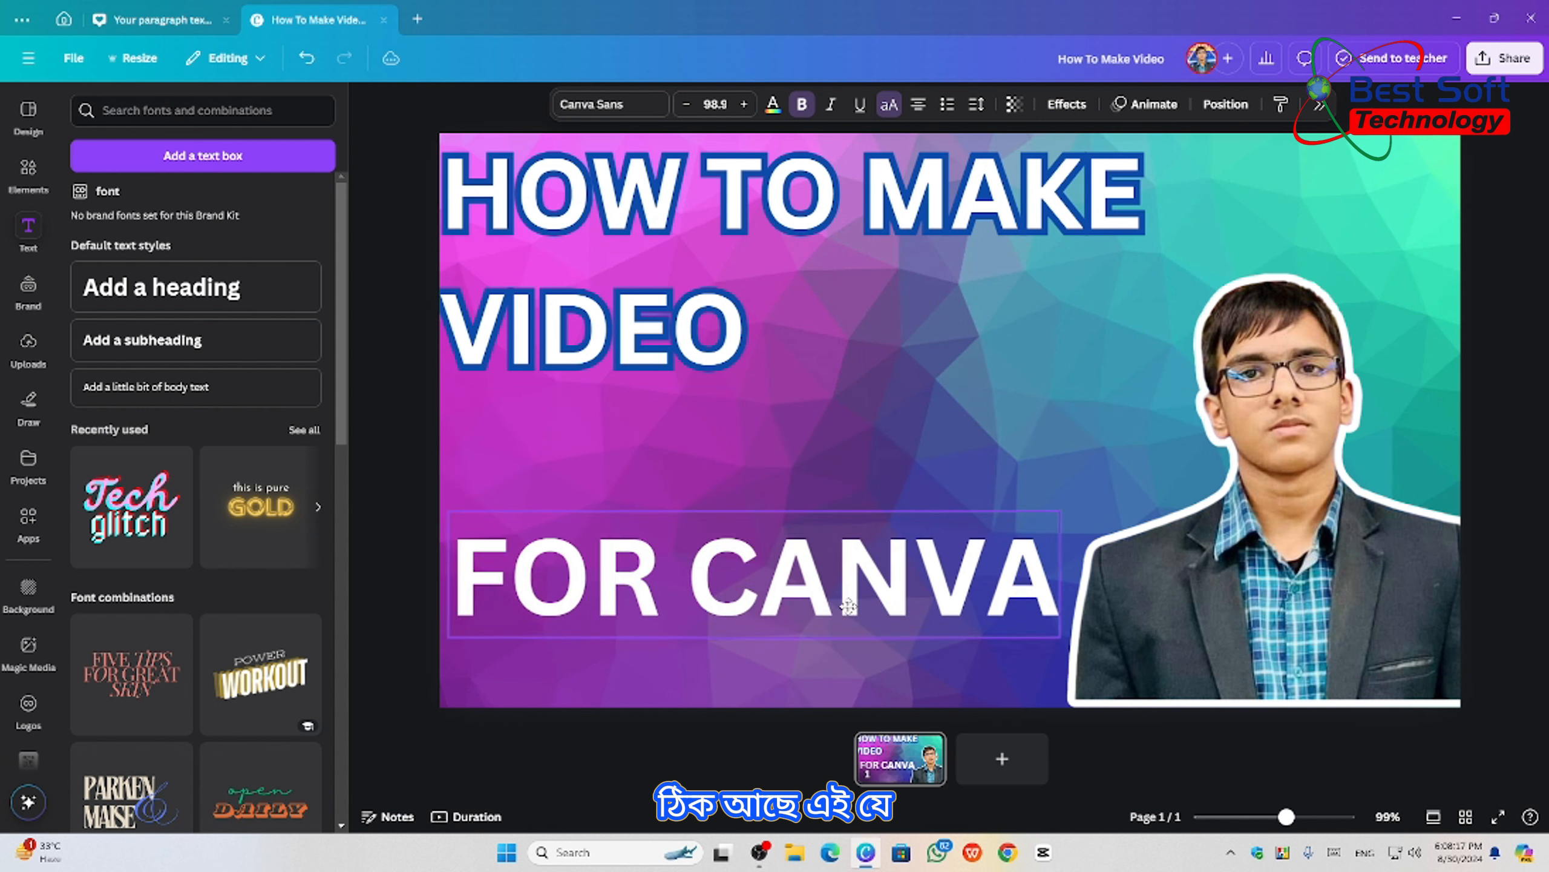
pyautogui.moveTo(1060, 493); pyautogui.dragTo(1124, 484)
pyautogui.moveTo(936, 579)
pyautogui.mouseDown()
pyautogui.moveTo(927, 561)
pyautogui.moveTo(930, 581)
pyautogui.mouseUp()
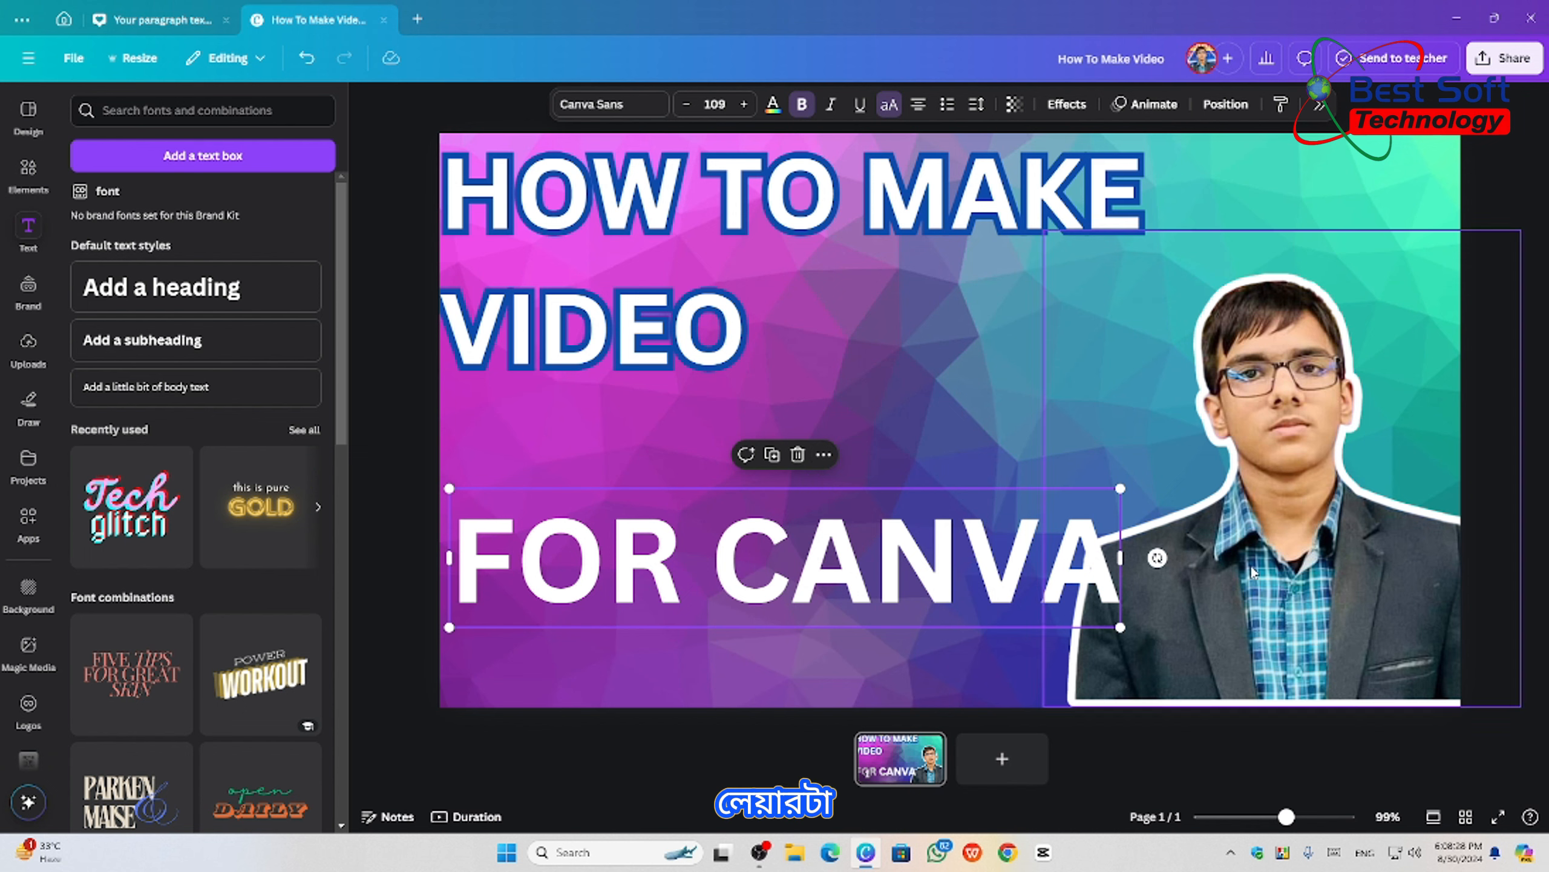
# - Send the "FOR CANVA" heading backward so it sits behind the portrait
pyautogui.click(824, 455)
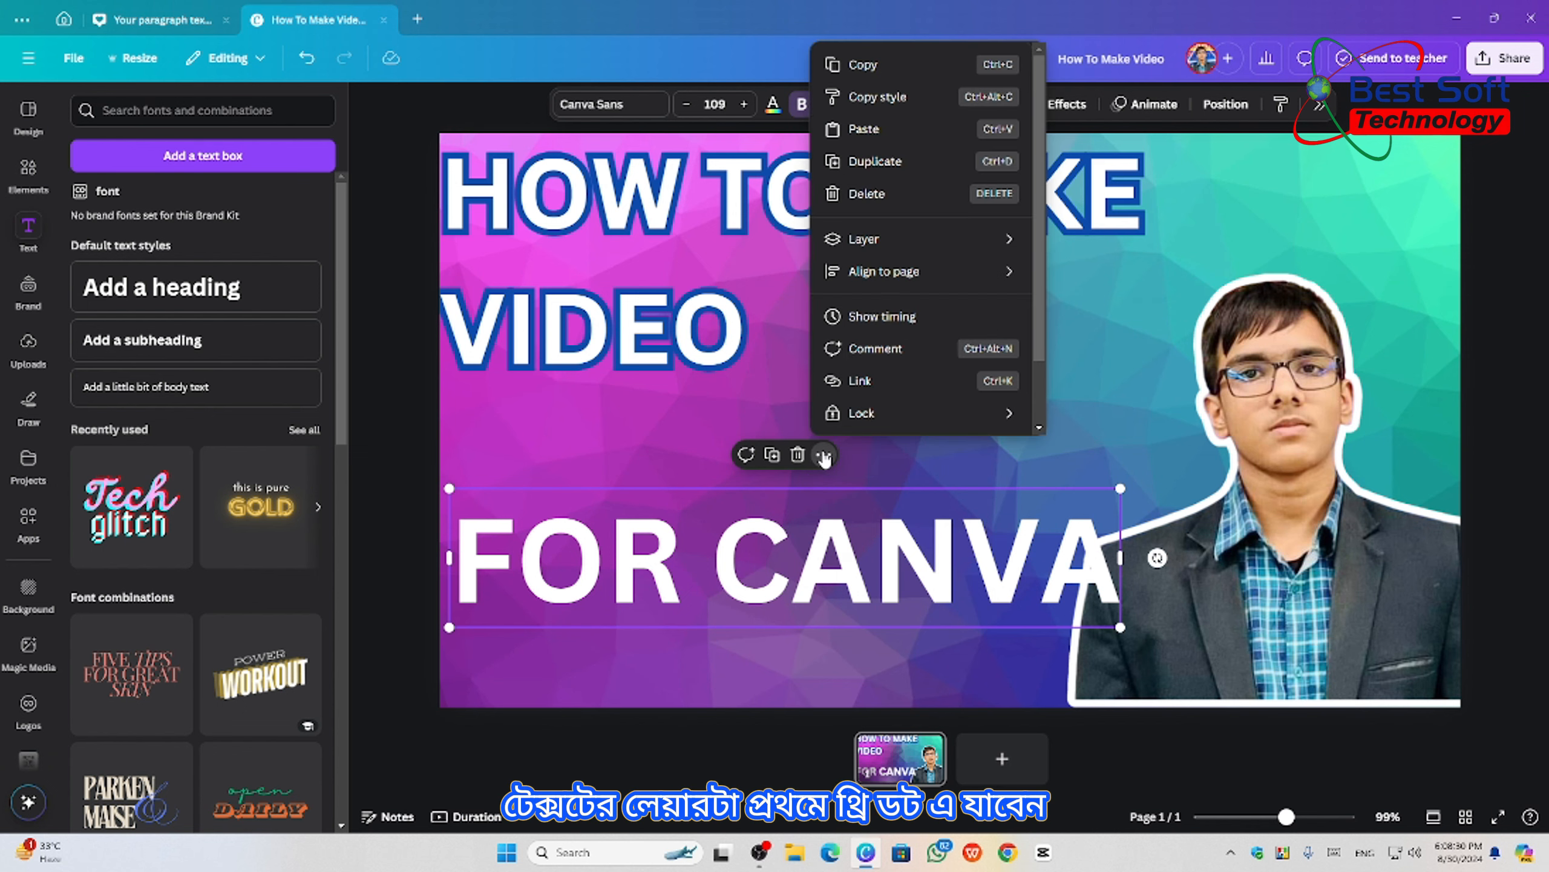
pyautogui.moveTo(882, 239)
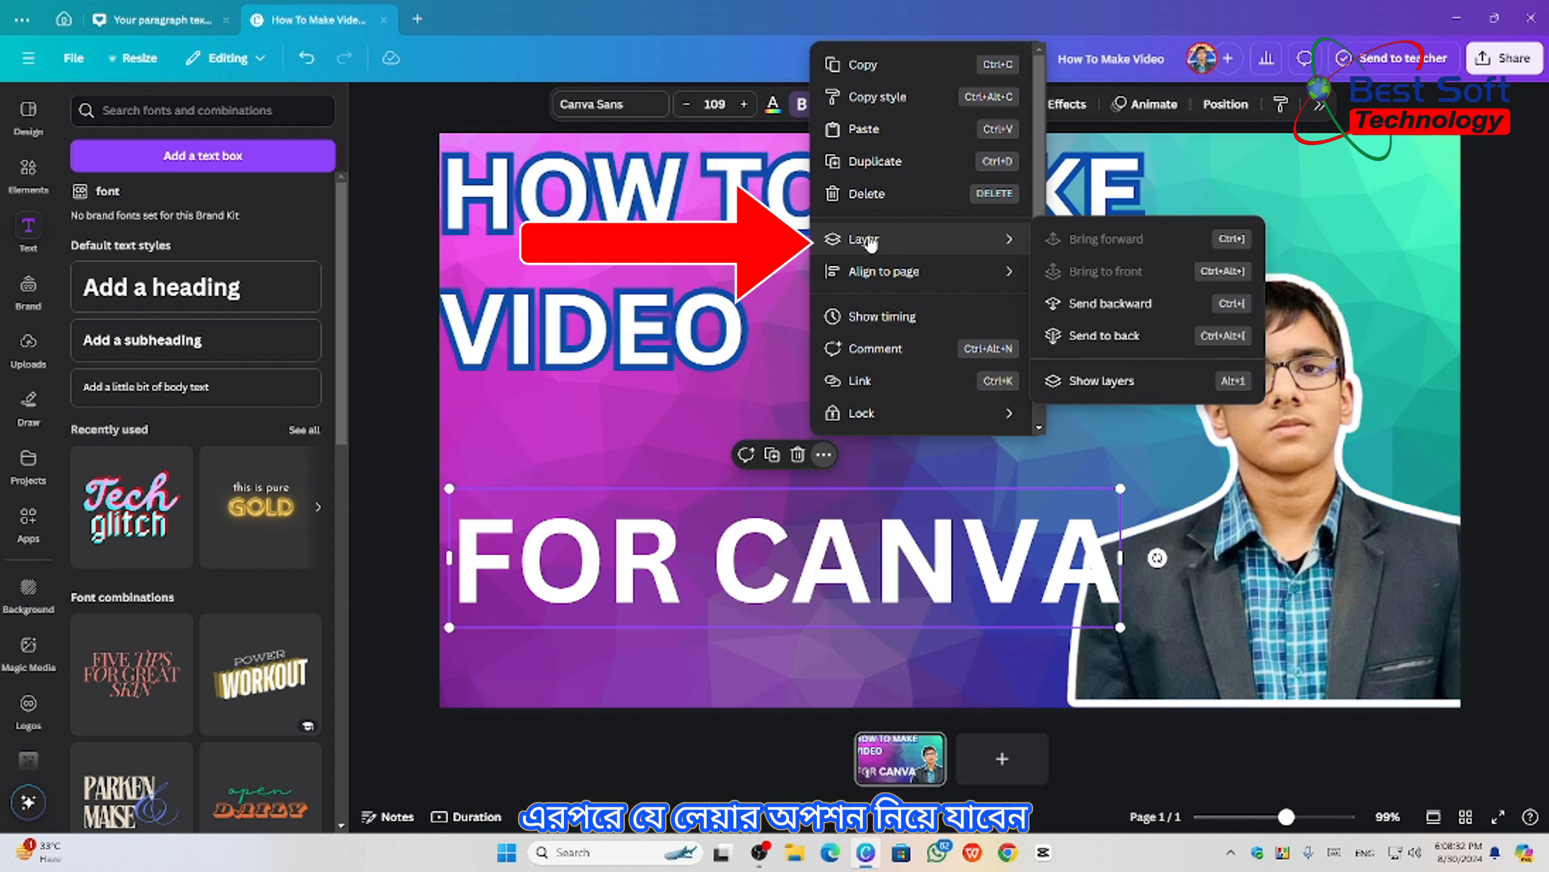
pyautogui.click(1082, 316)
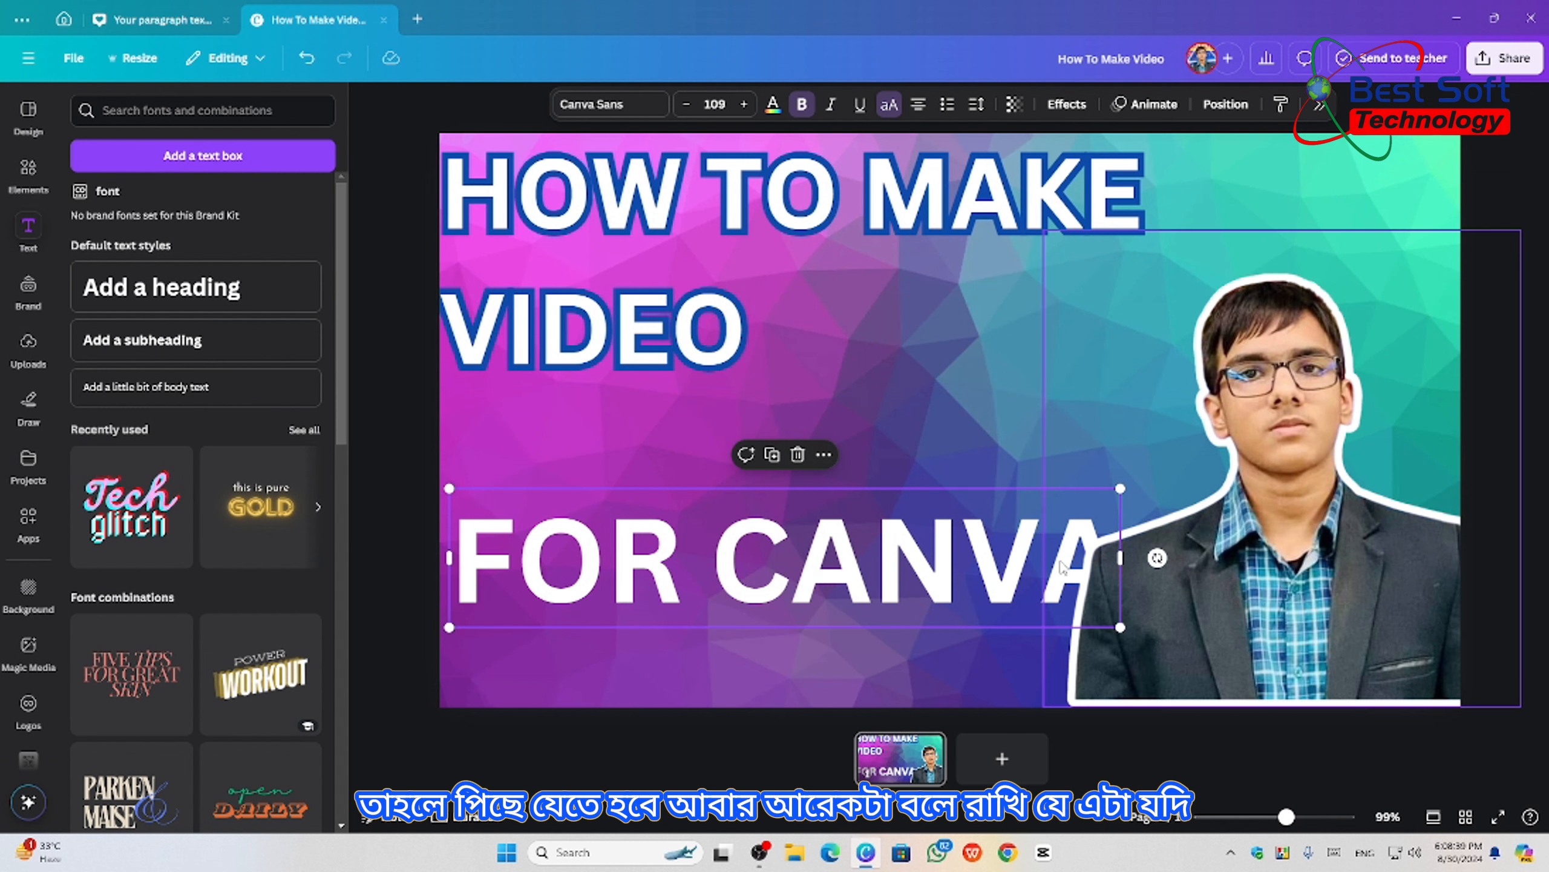
pyautogui.click(823, 454)
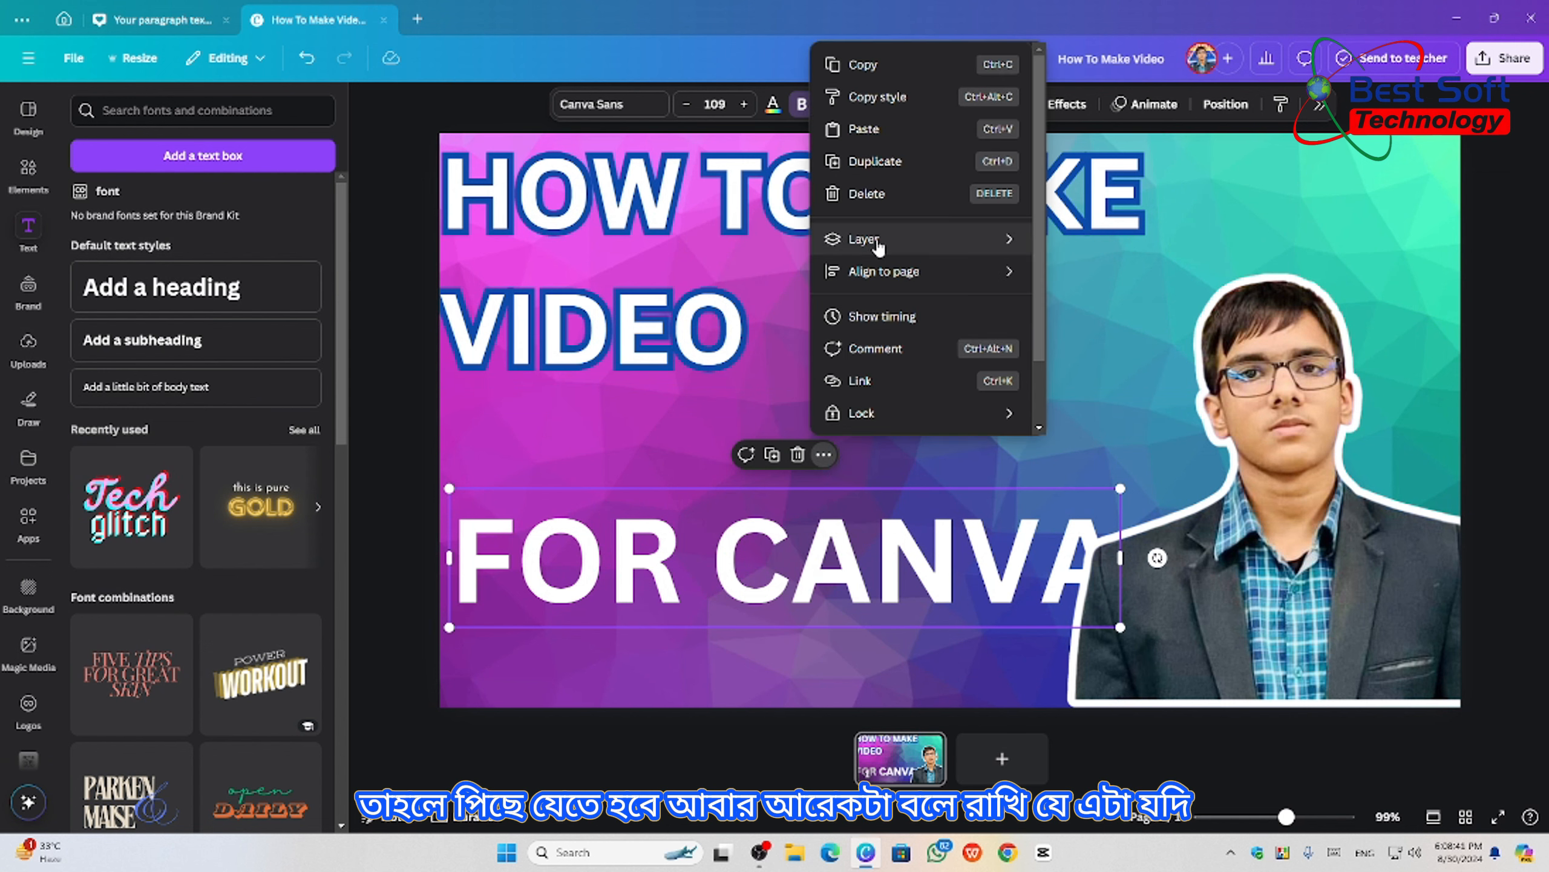
pyautogui.moveTo(878, 244)
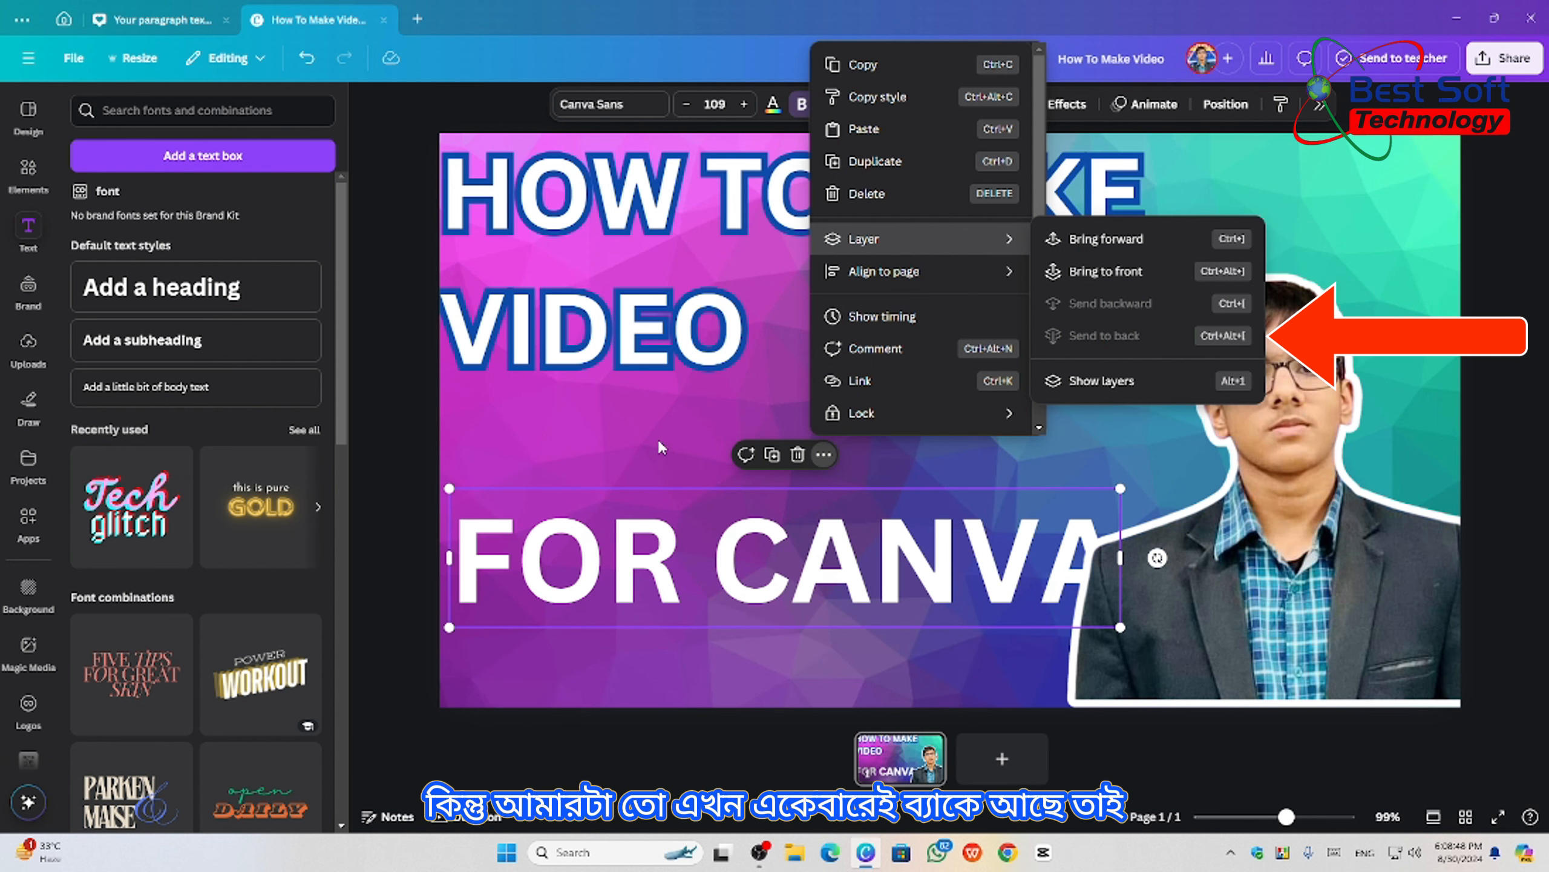
pyautogui.click(693, 434)
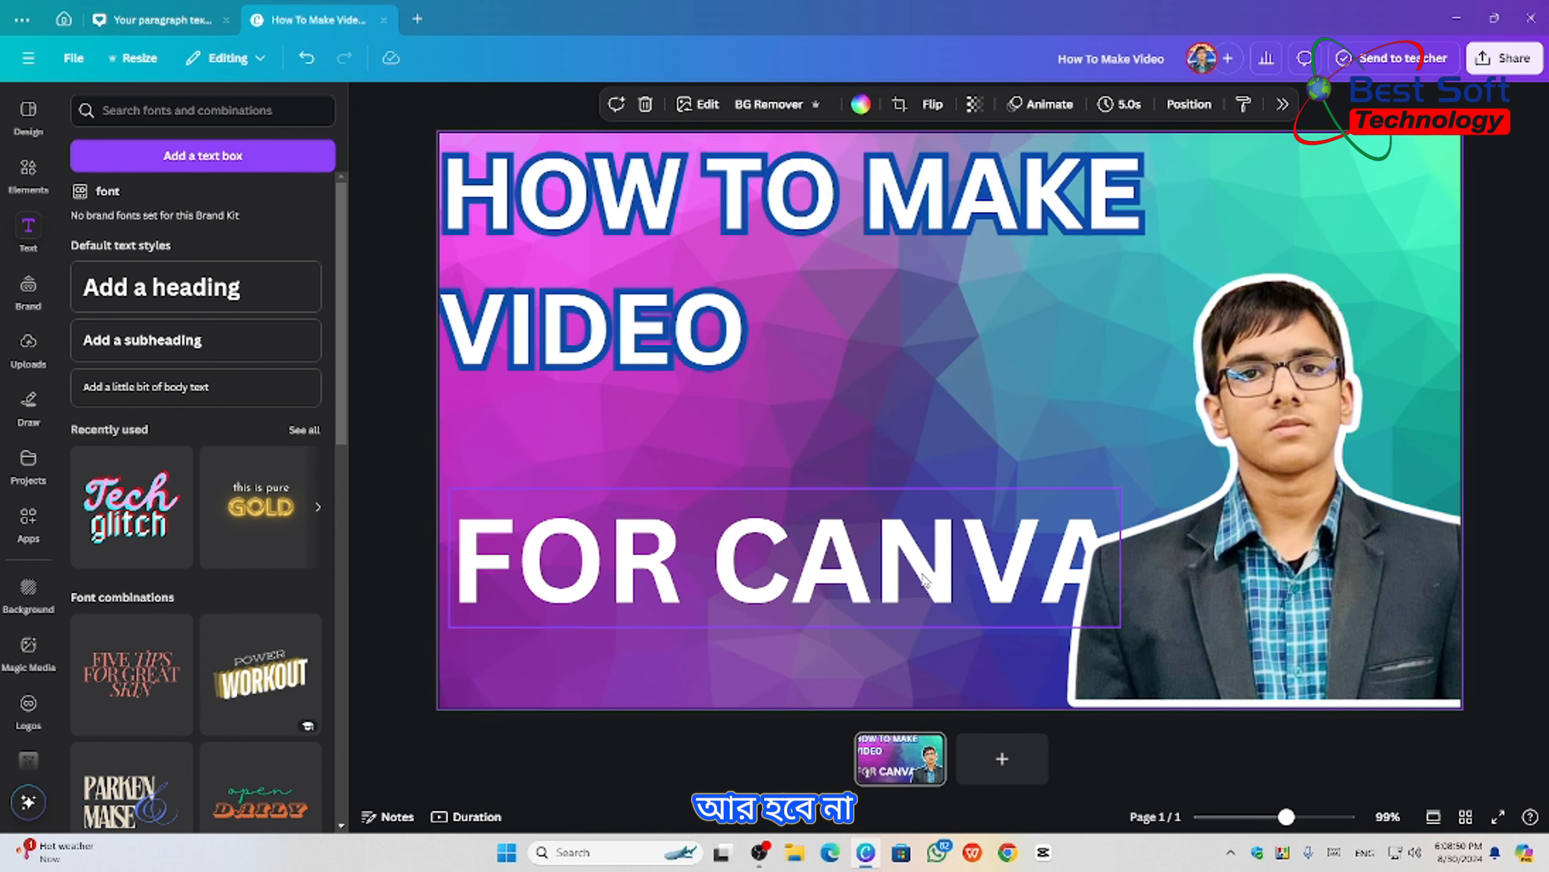
# - Try the Outline and Hollow effects on the "FOR CANVA" heading, testing dark blue and red as the text colour
pyautogui.click(721, 564)
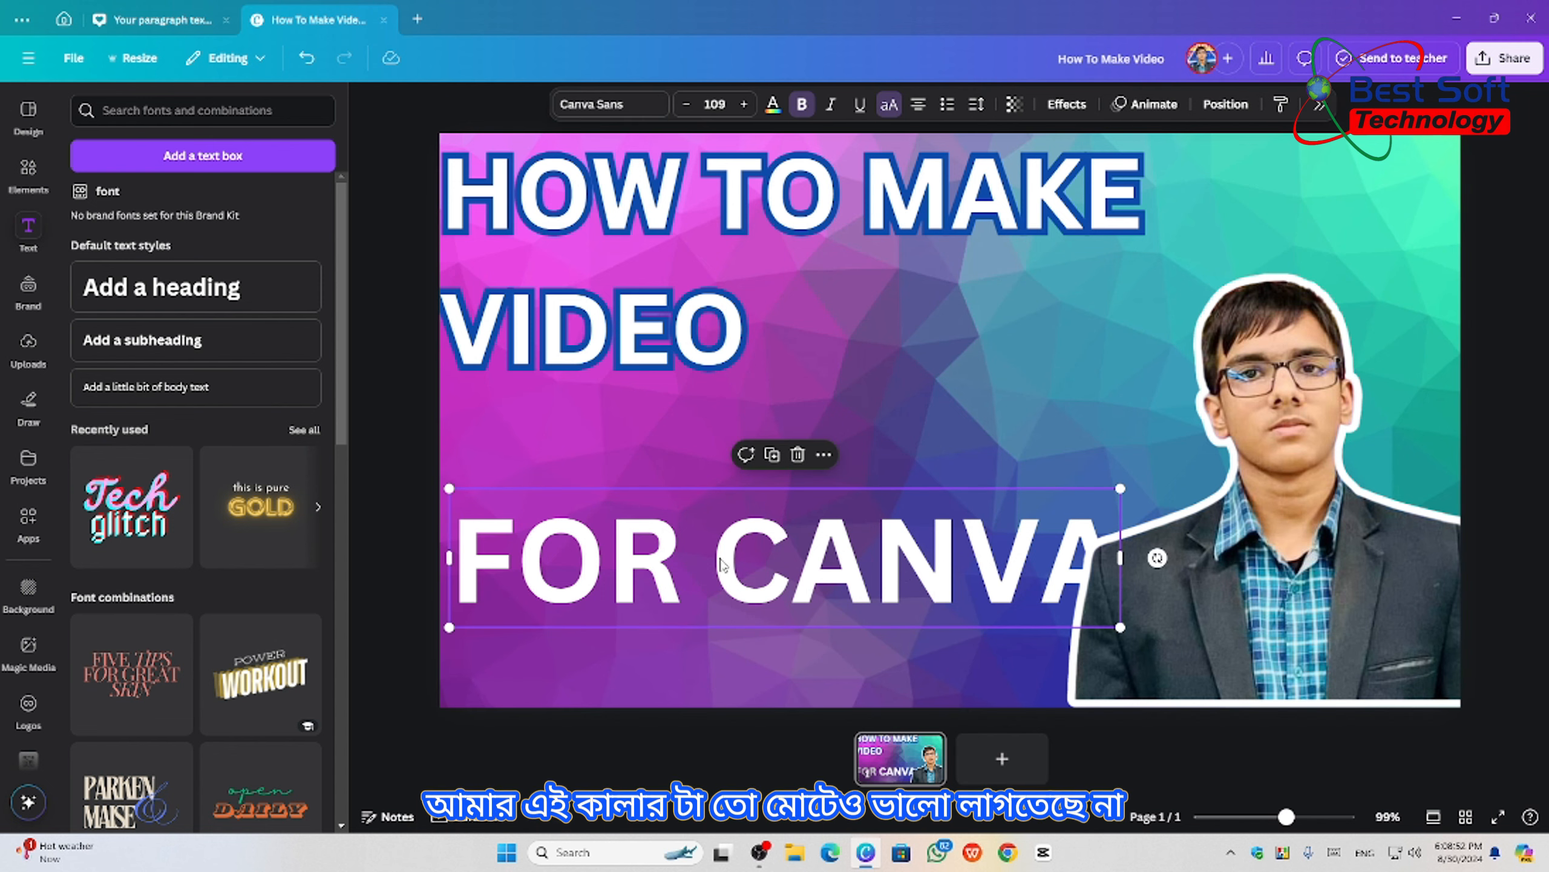
pyautogui.click(1075, 113)
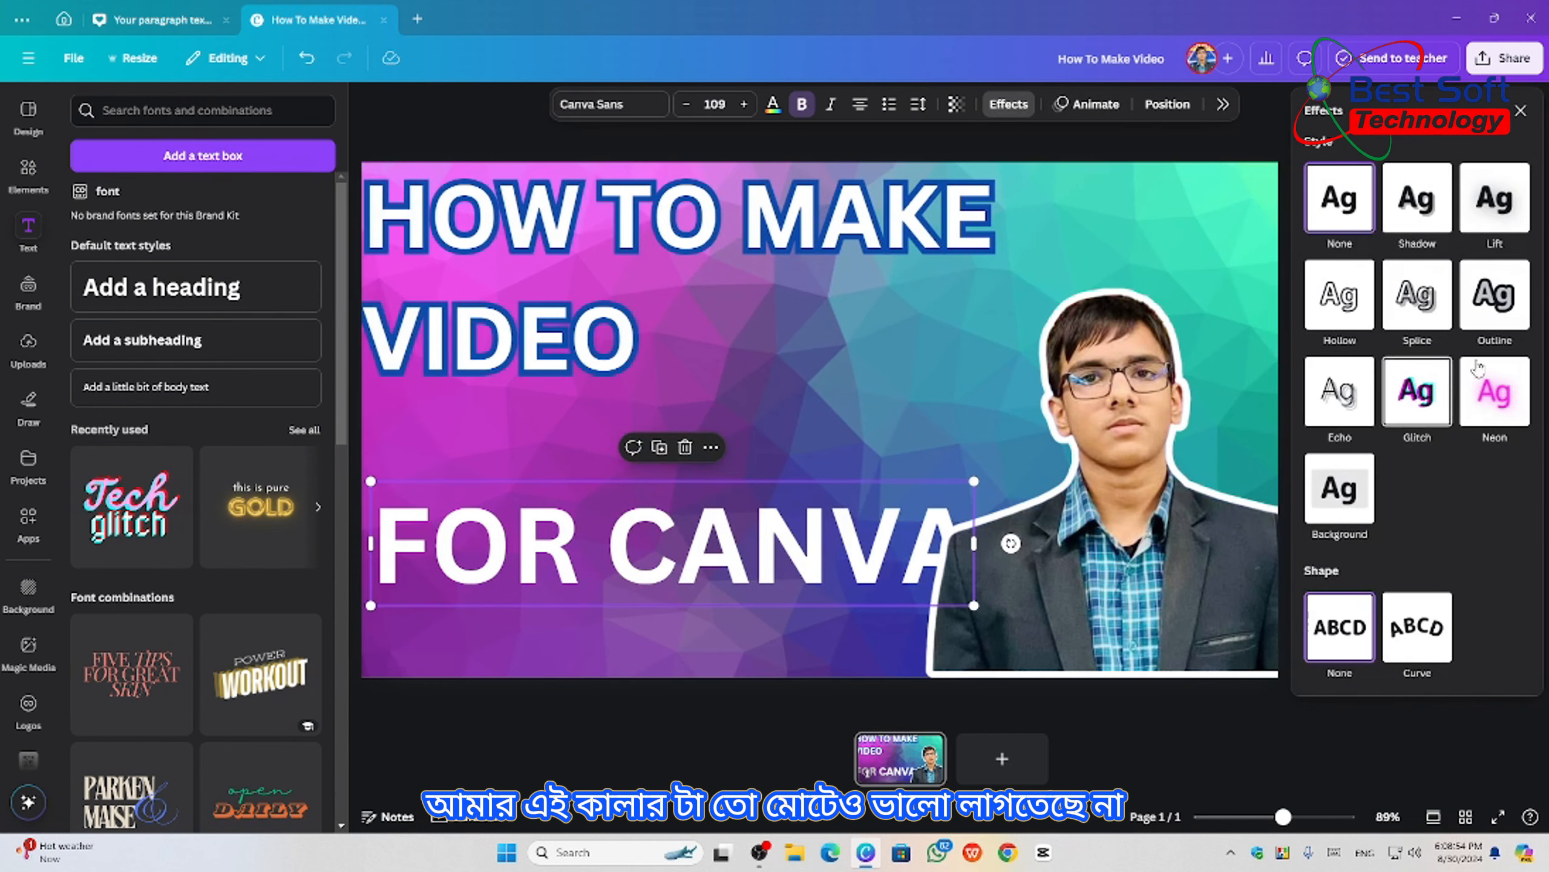
pyautogui.click(1482, 287)
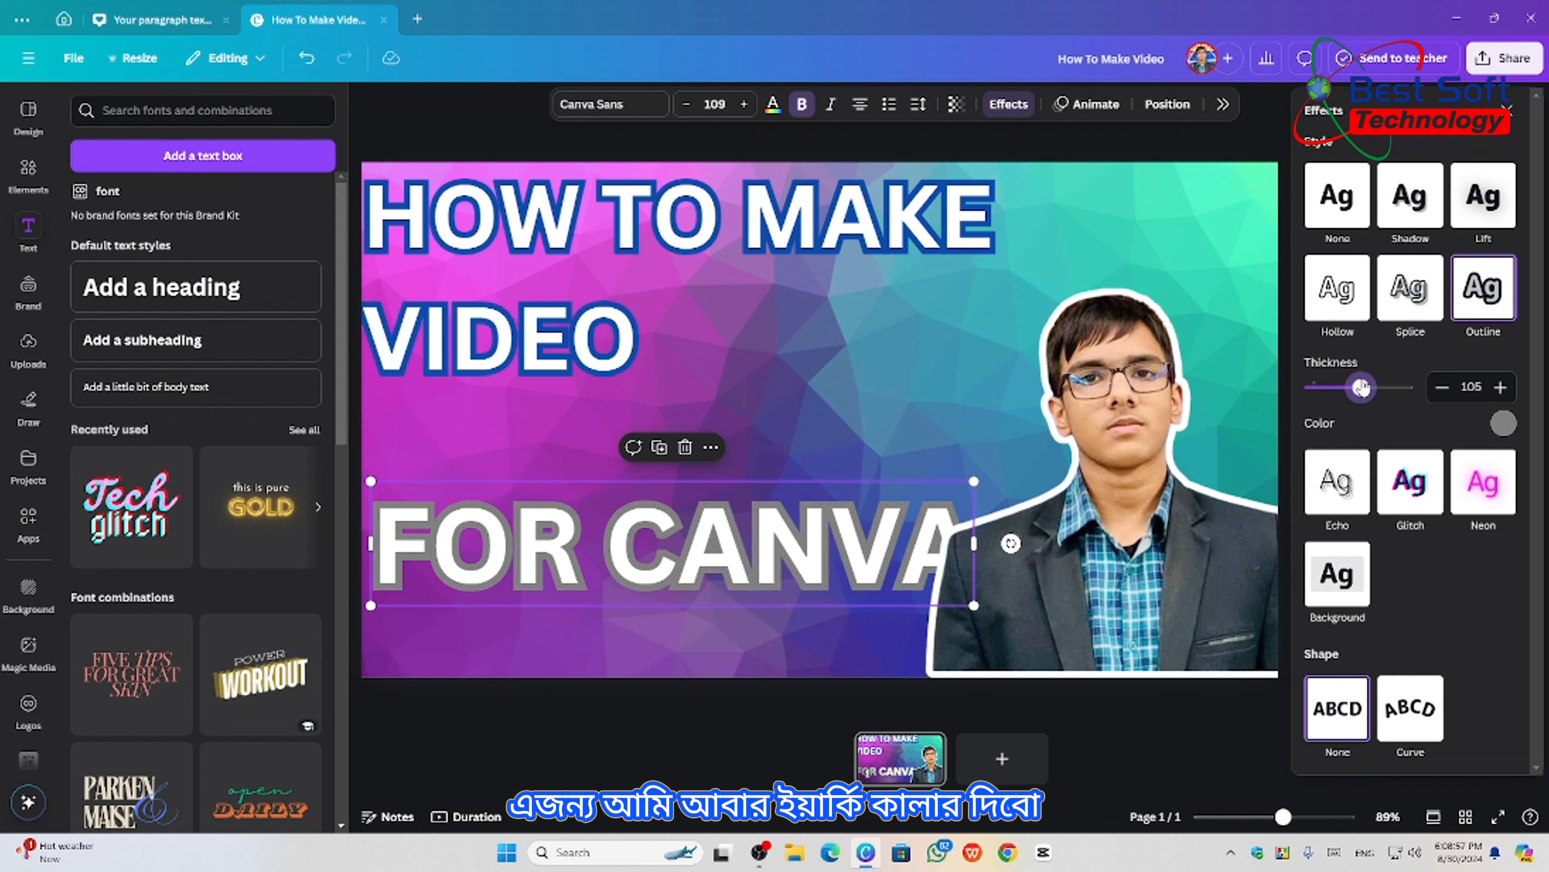
pyautogui.click(1351, 309)
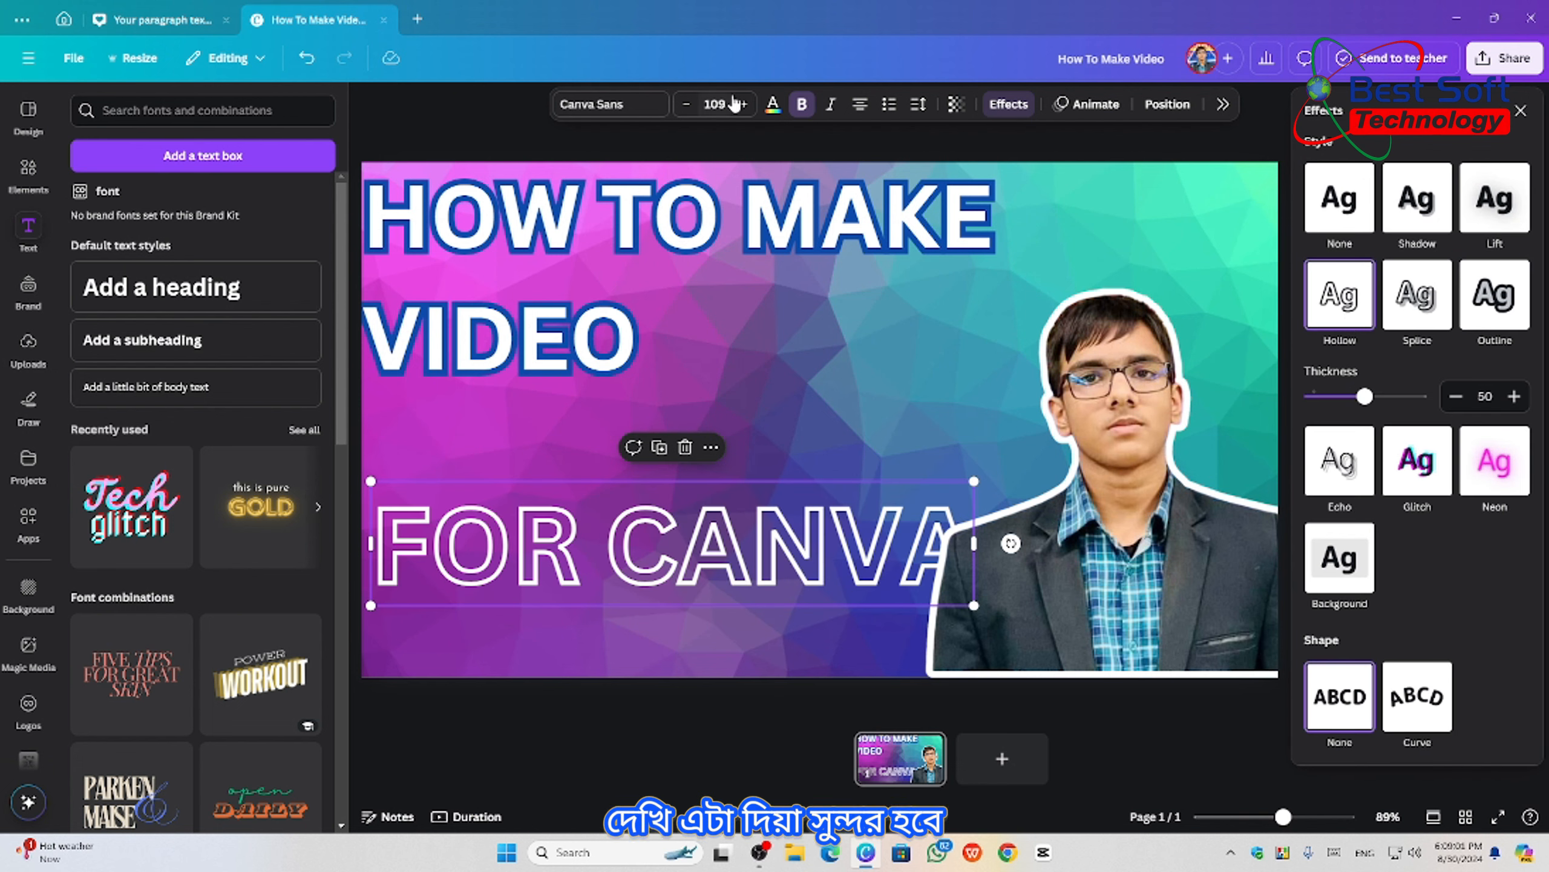
pyautogui.click(773, 103)
pyautogui.click(1505, 603)
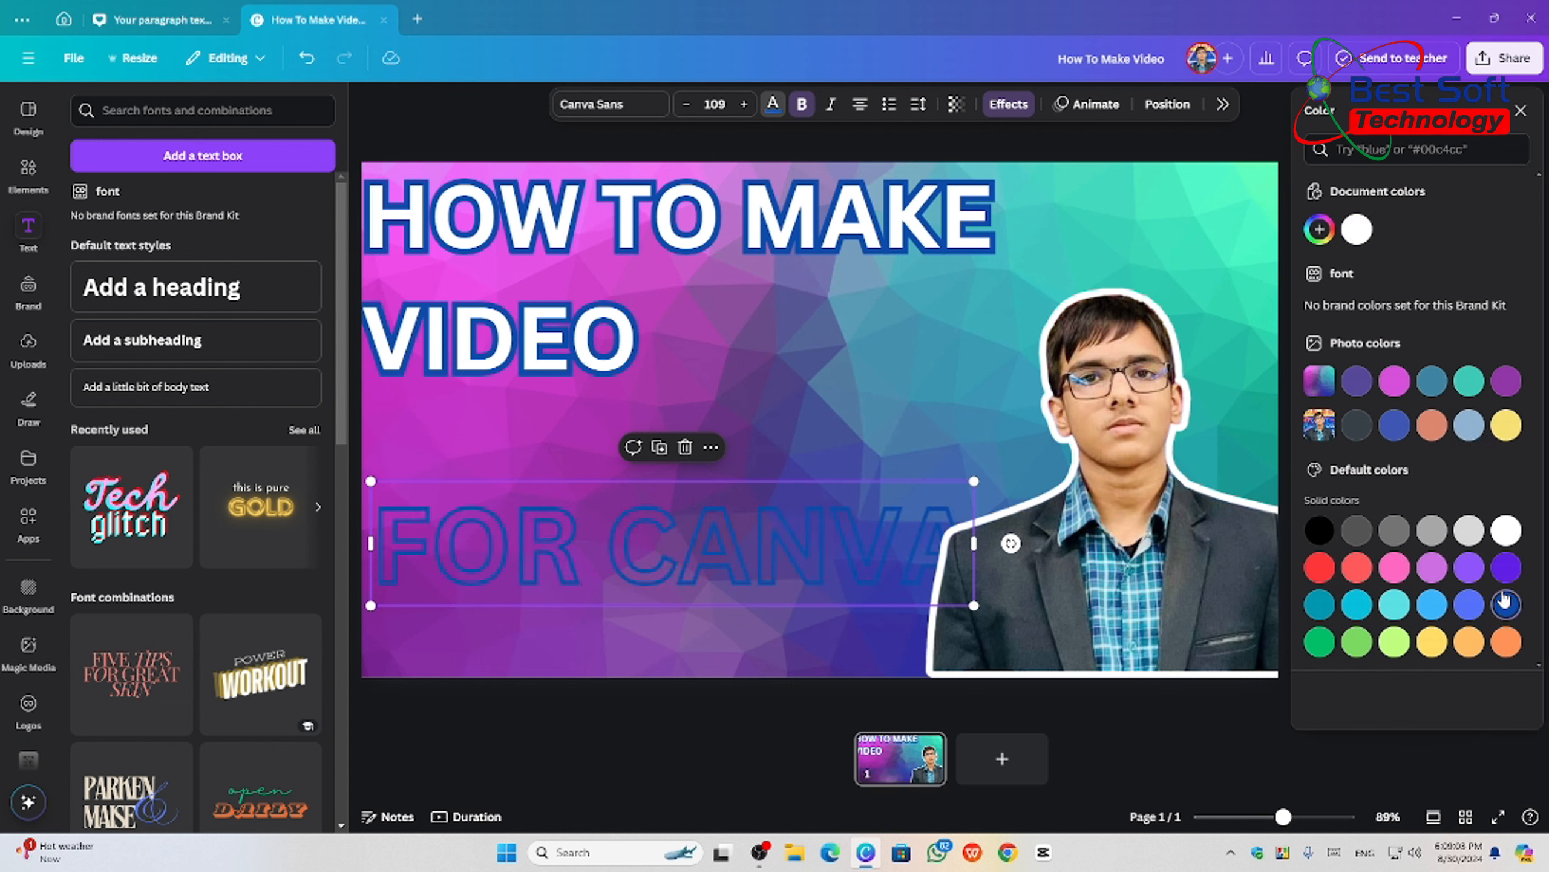
pyautogui.click(1324, 570)
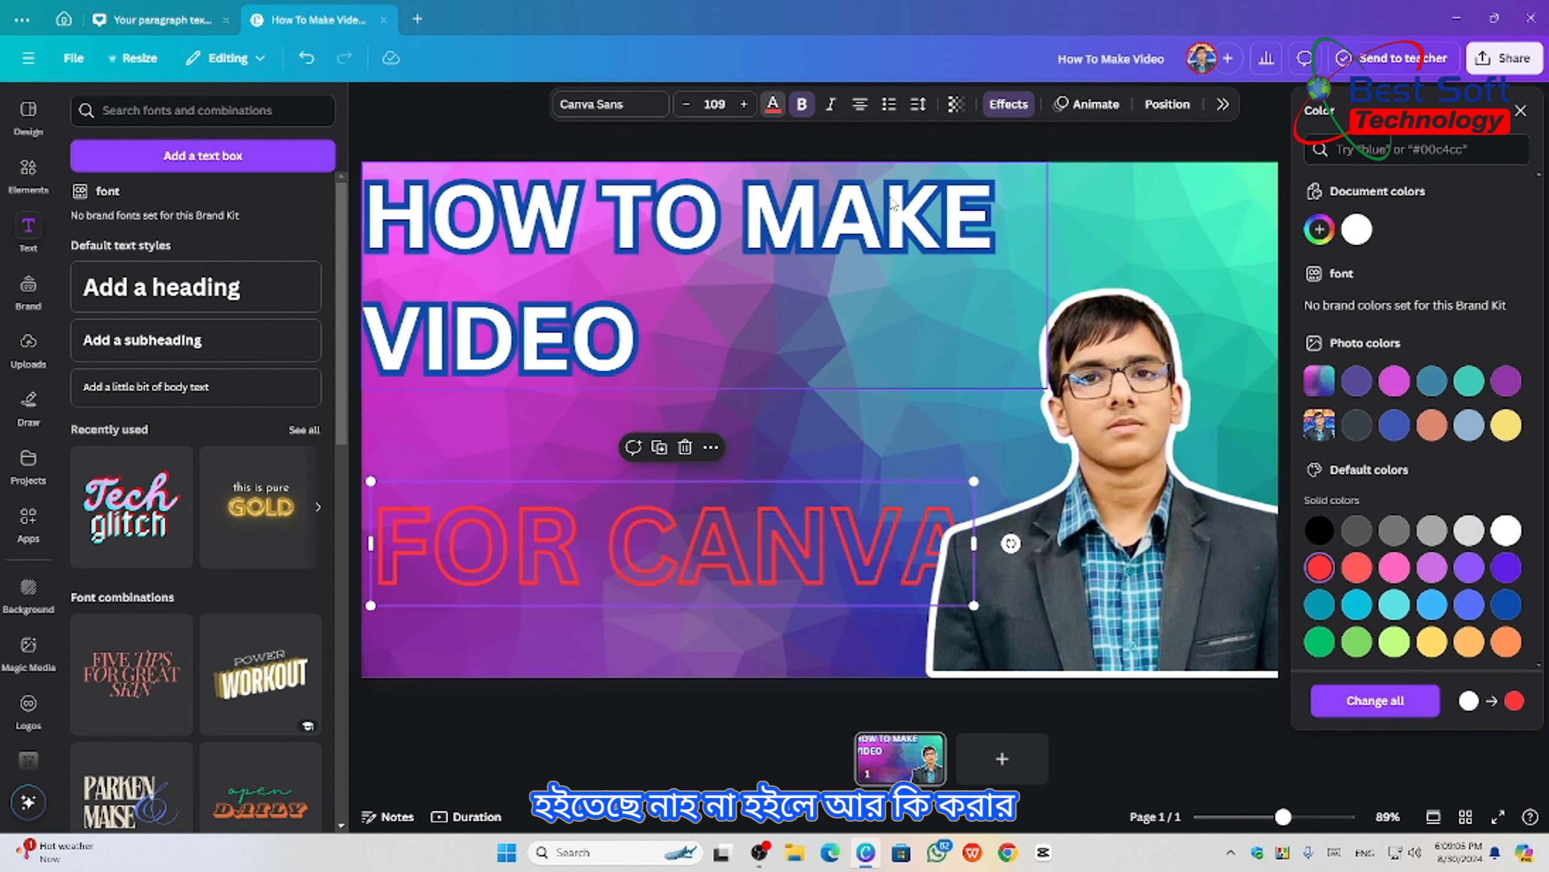
# - Apply the Outline effect with thickness 53 to the "FOR CANVA" heading and move it flush with the design's left edge
pyautogui.click(1004, 108)
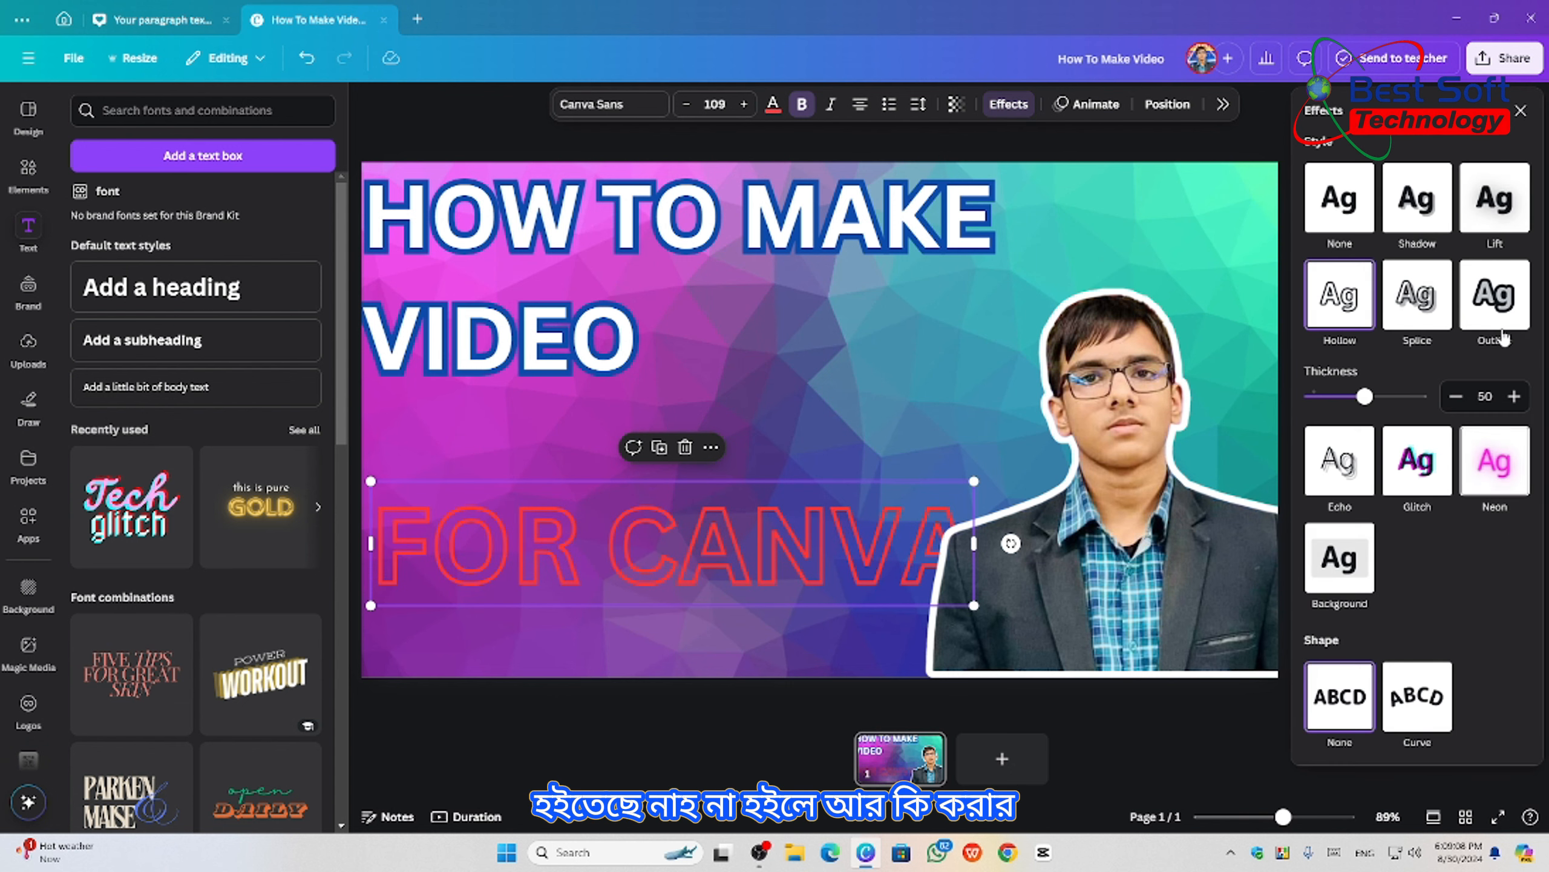
pyautogui.click(1497, 299)
pyautogui.moveTo(1345, 390); pyautogui.dragTo(1339, 393)
pyautogui.click(1503, 423)
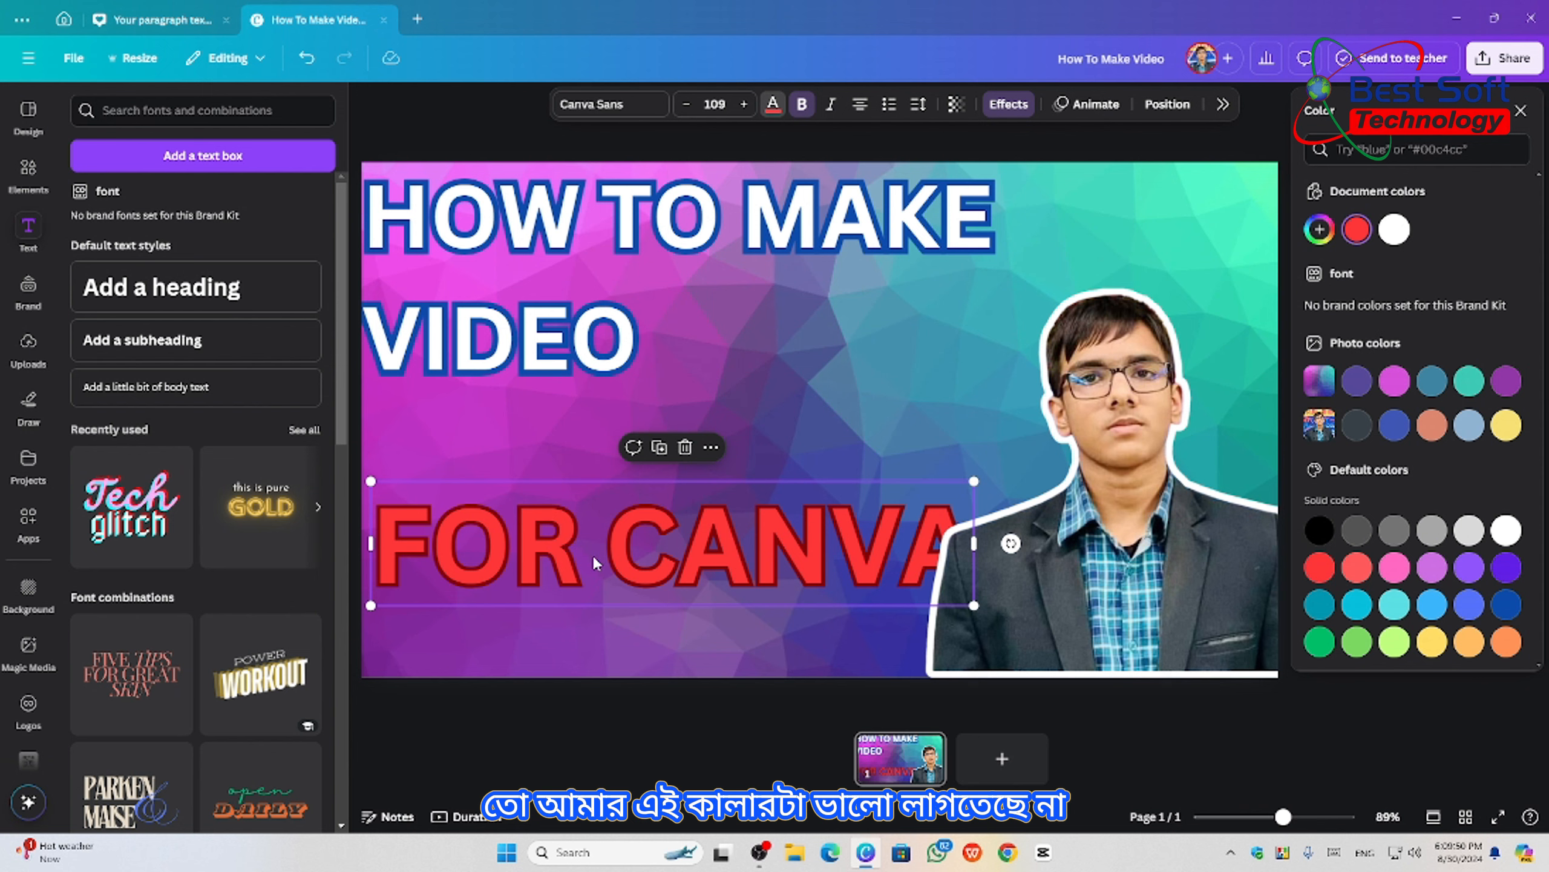
pyautogui.moveTo(593, 561); pyautogui.dragTo(585, 549)
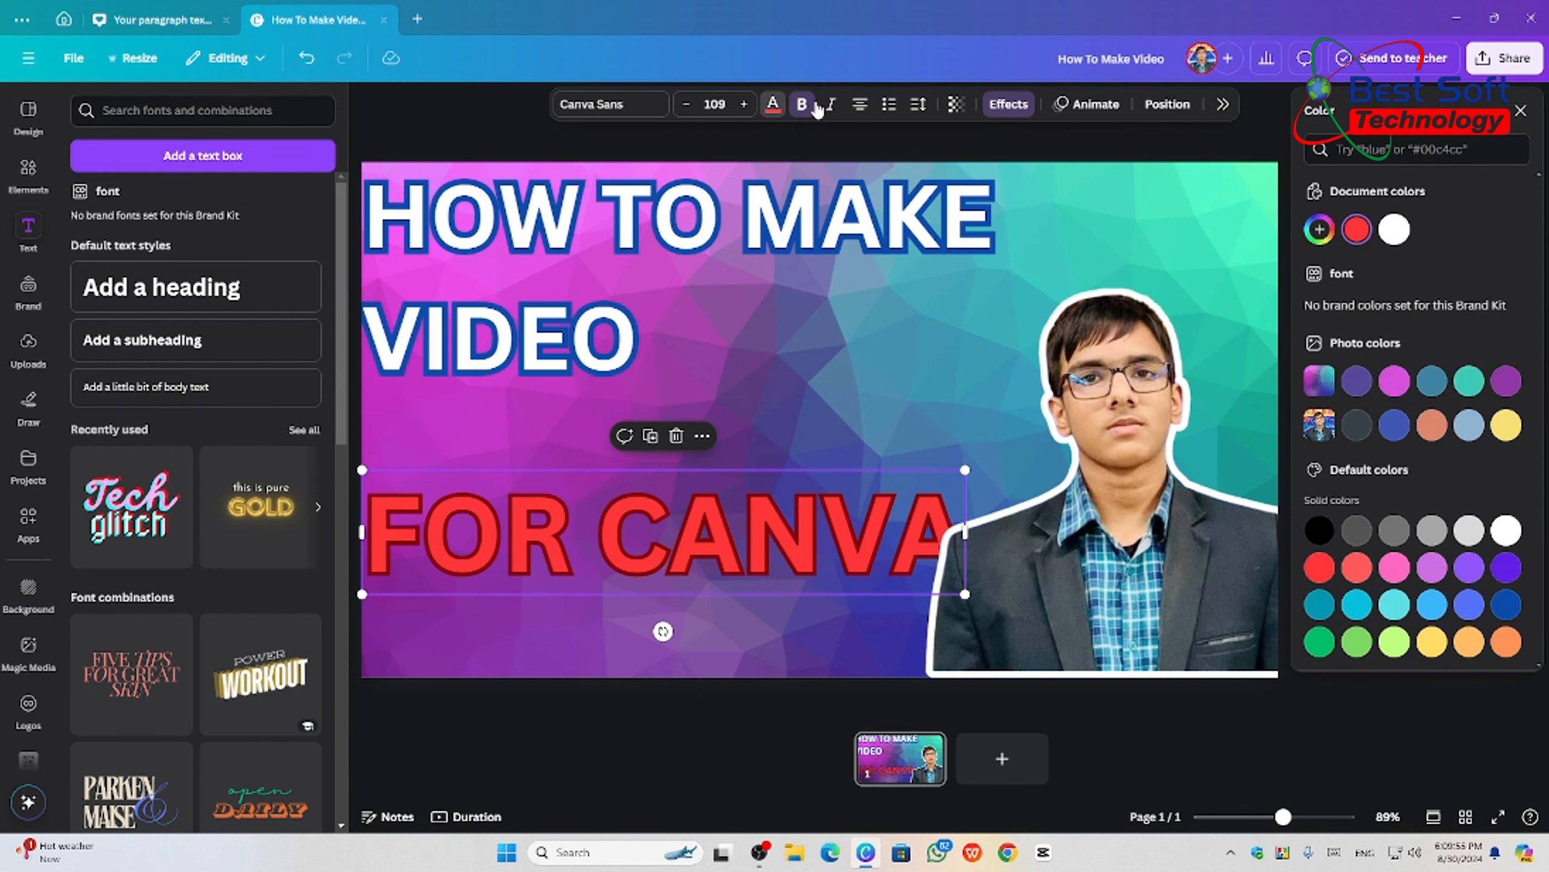
# - Try green and white as the outline colour of the "FOR CANVA" heading
pyautogui.click(773, 105)
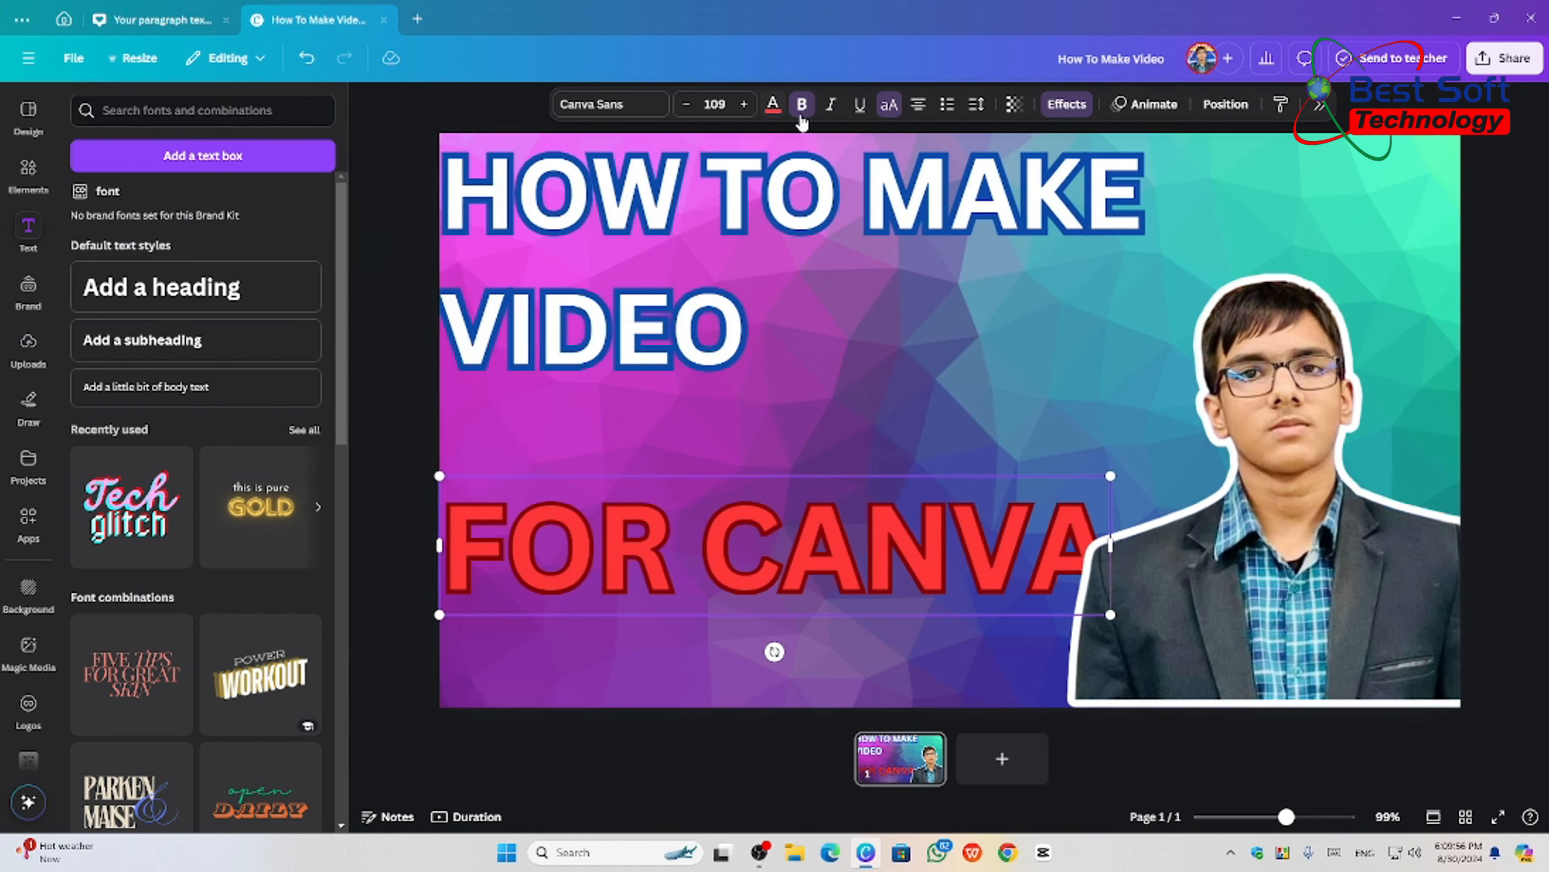
pyautogui.click(1068, 105)
pyautogui.click(1503, 422)
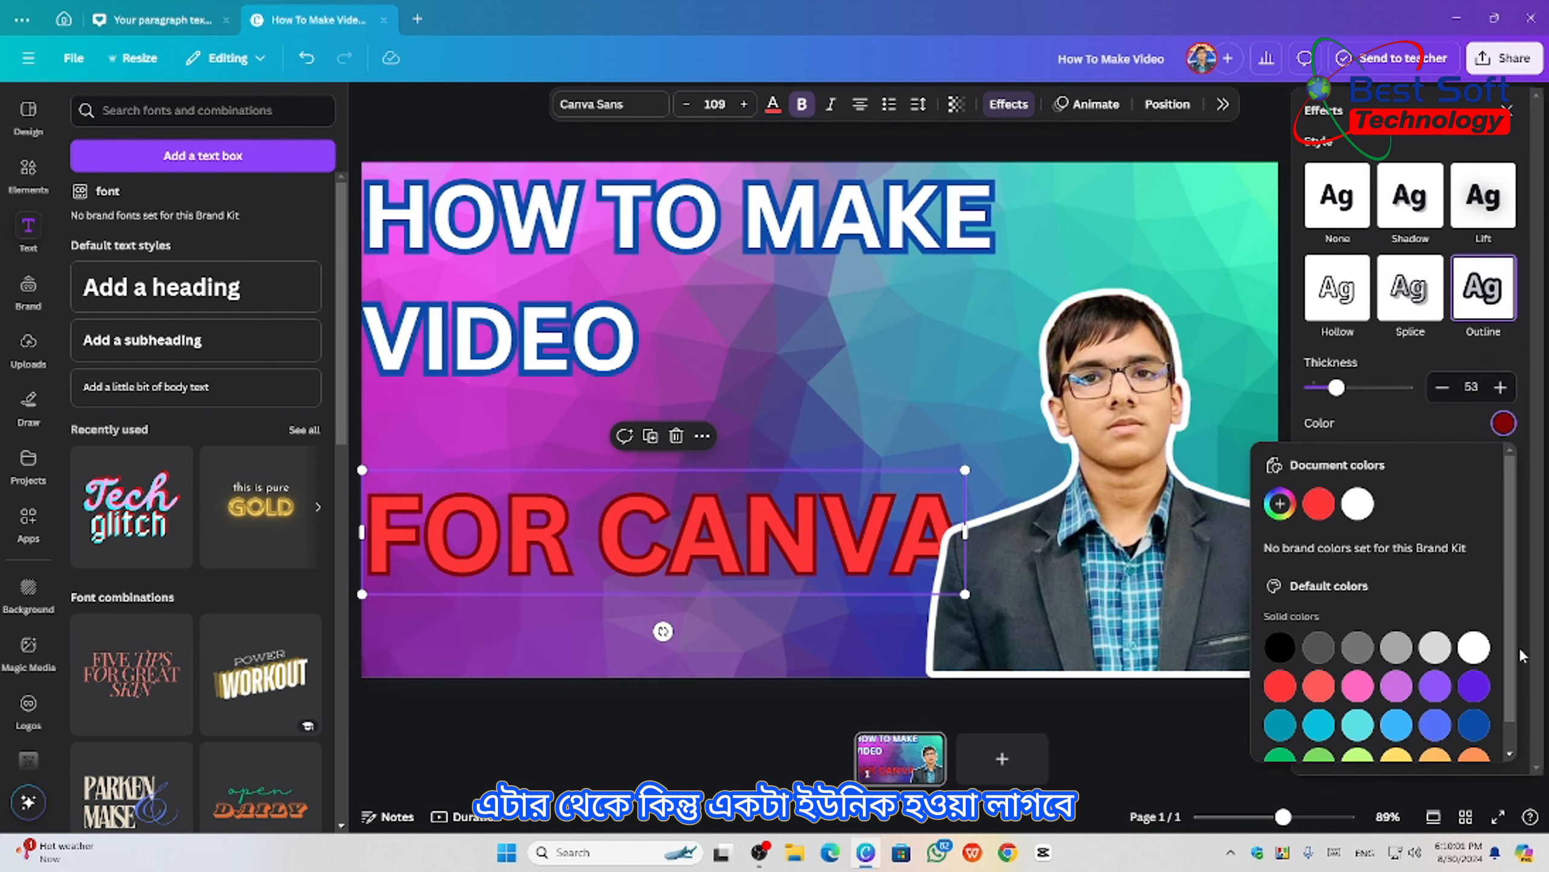
pyautogui.scroll(-1, 1433, 665)
pyautogui.scroll(-1, 1433, 665)
pyautogui.click(1280, 731)
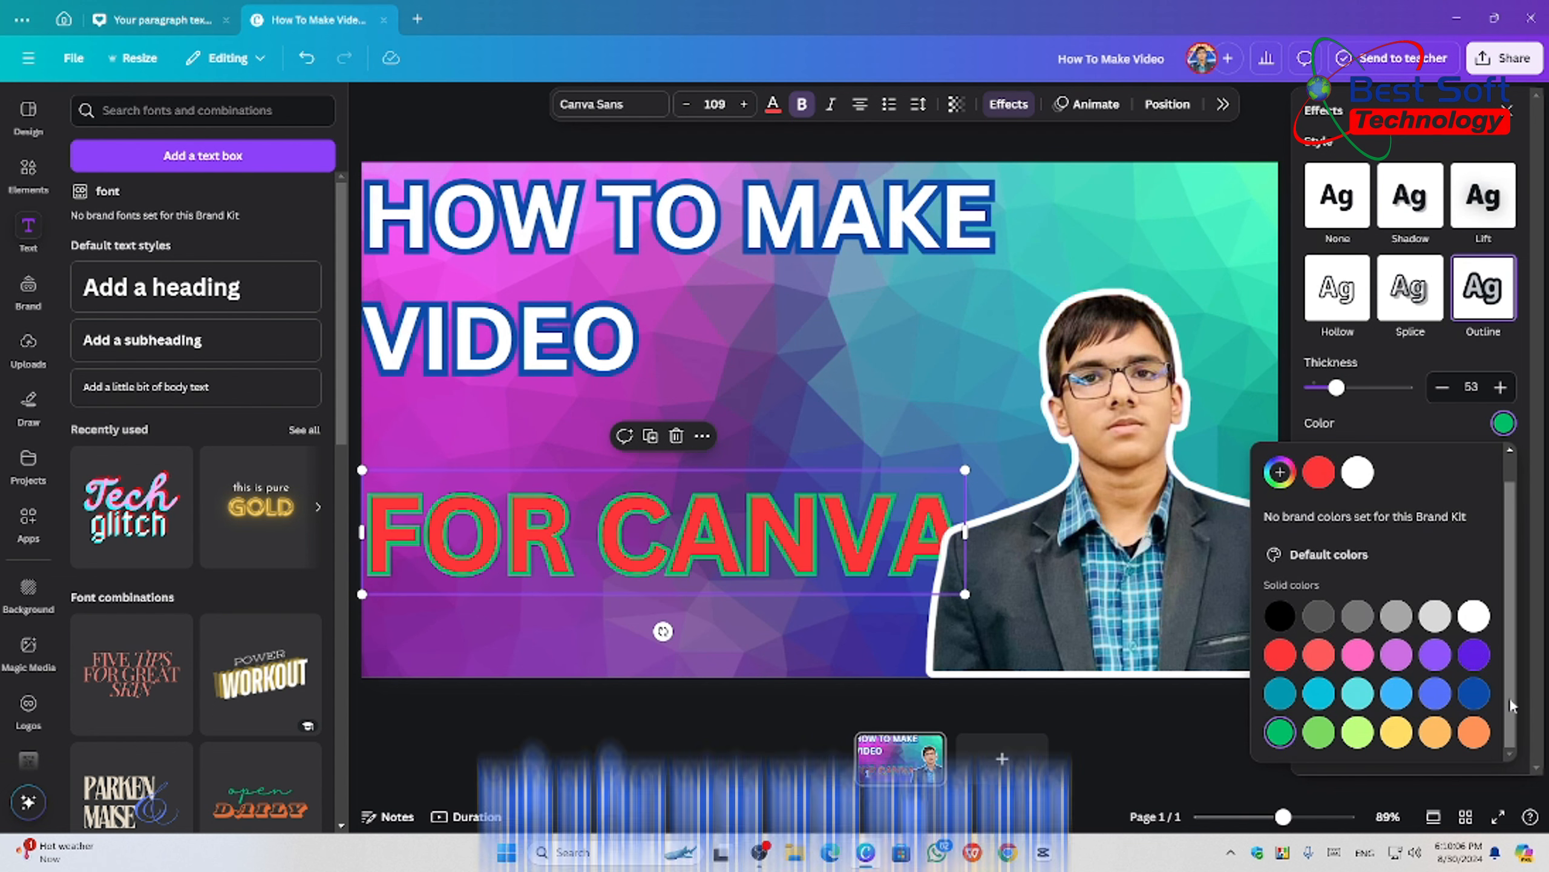
pyautogui.click(1473, 614)
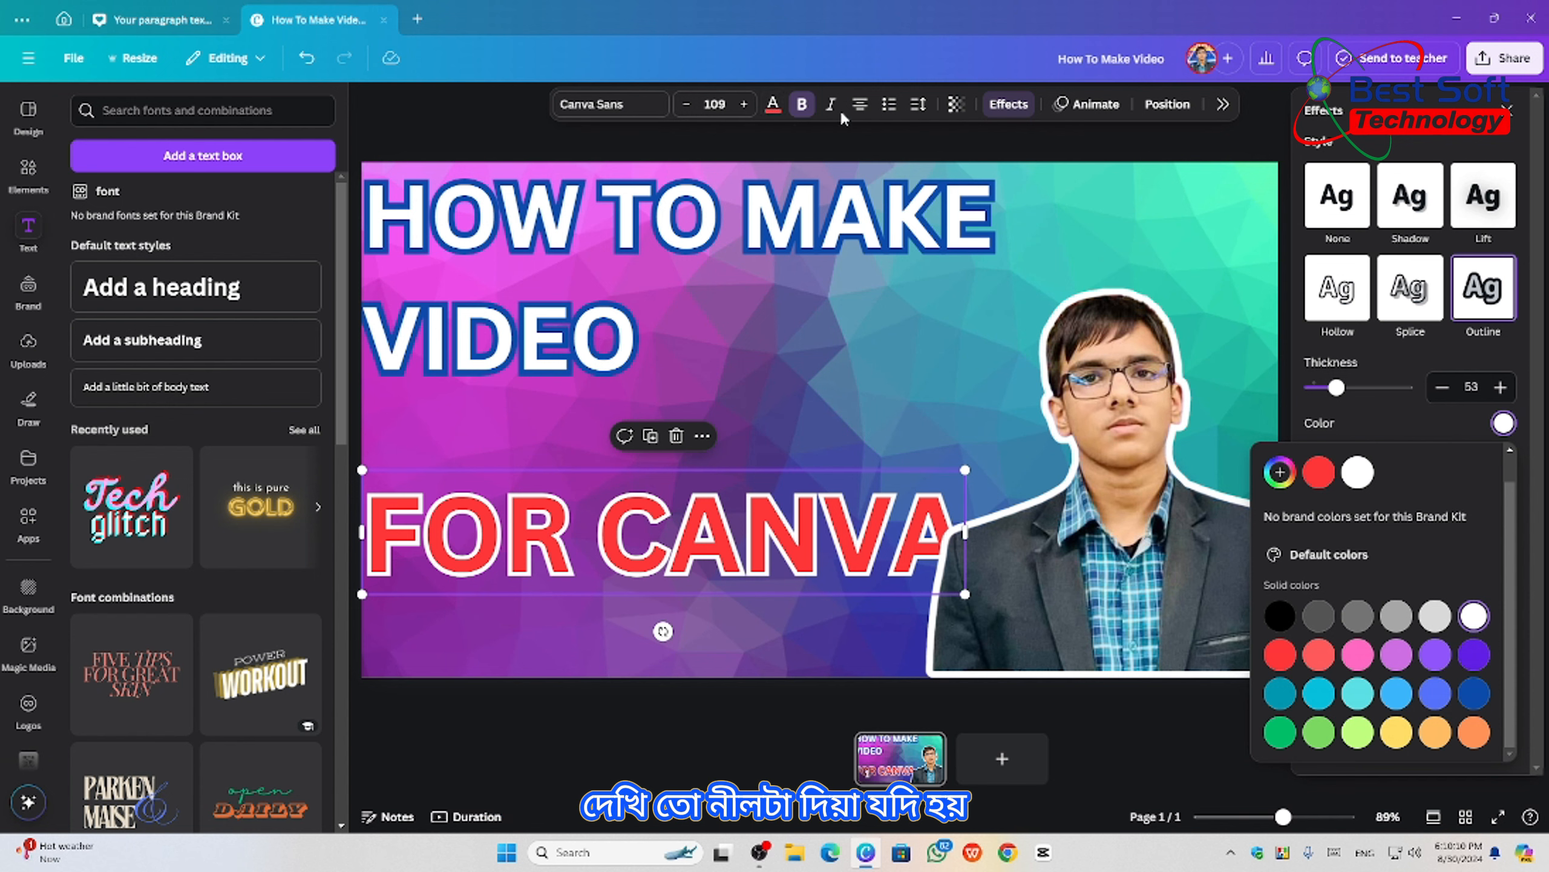
# - Try dark blue as the text colour of the "FOR CANVA" heading and set it to white instead
pyautogui.click(771, 108)
pyautogui.click(1505, 604)
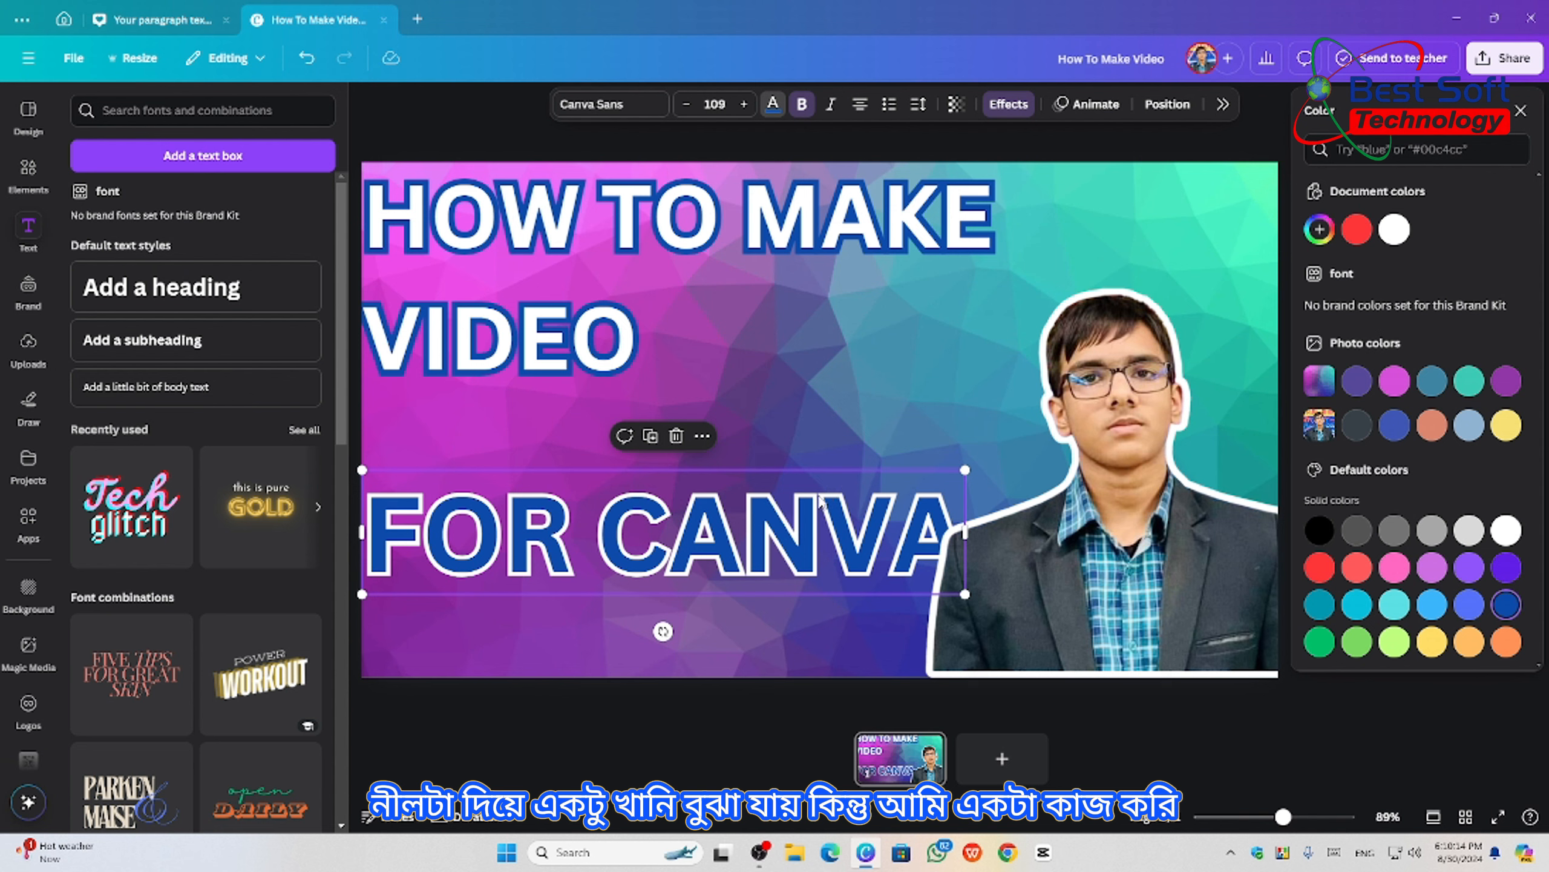
pyautogui.click(1506, 531)
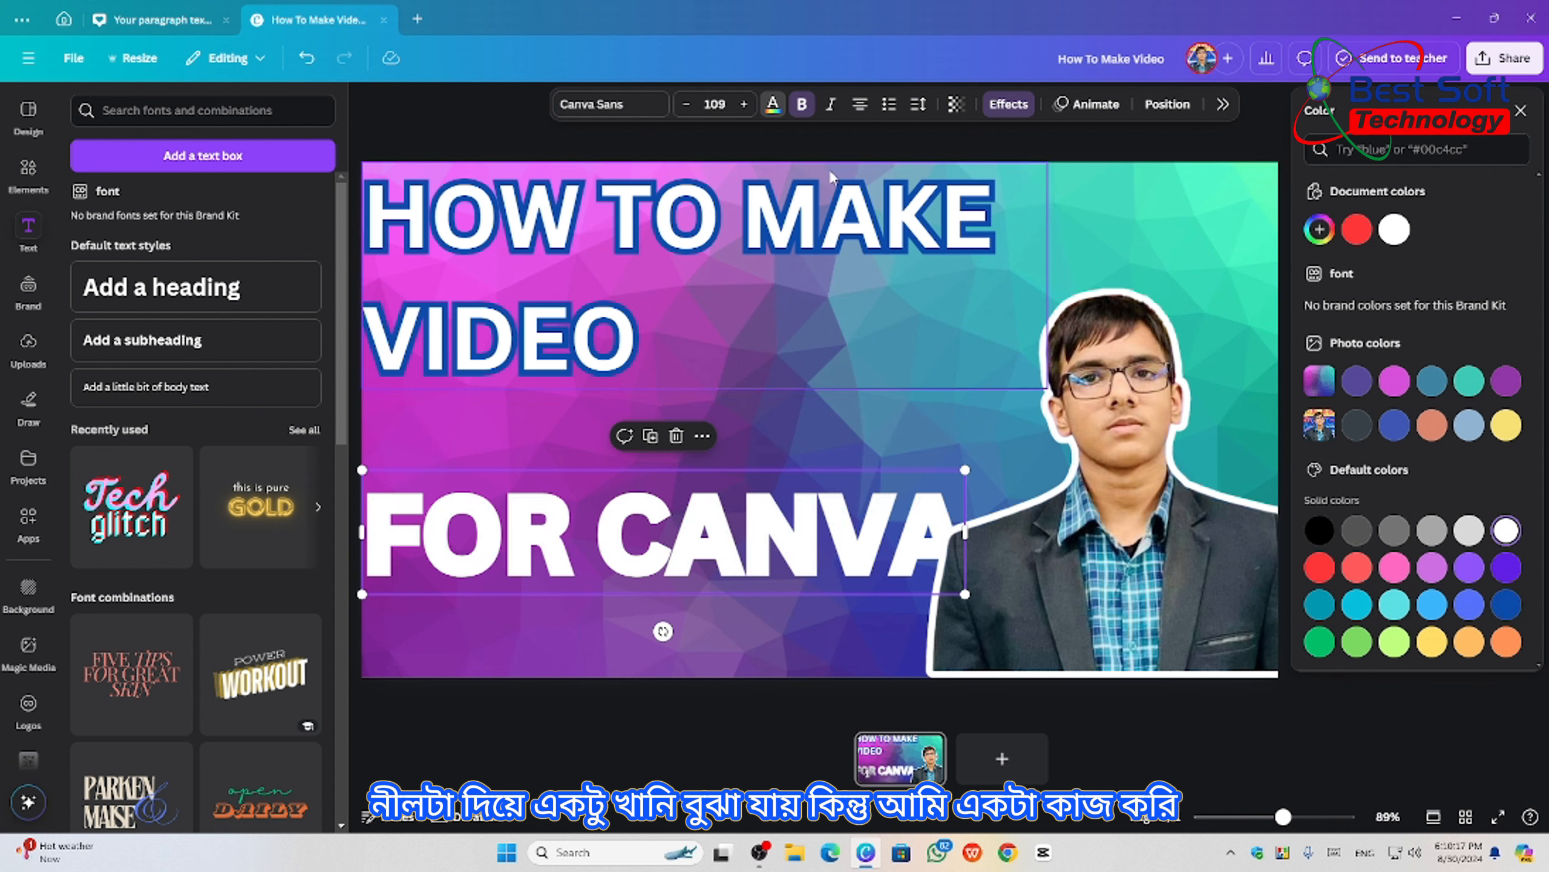
# - Test dark blue and red outlines on the "FOR CANVA" heading and set the outline colour to bright cyan
pyautogui.click(1003, 106)
pyautogui.click(1504, 423)
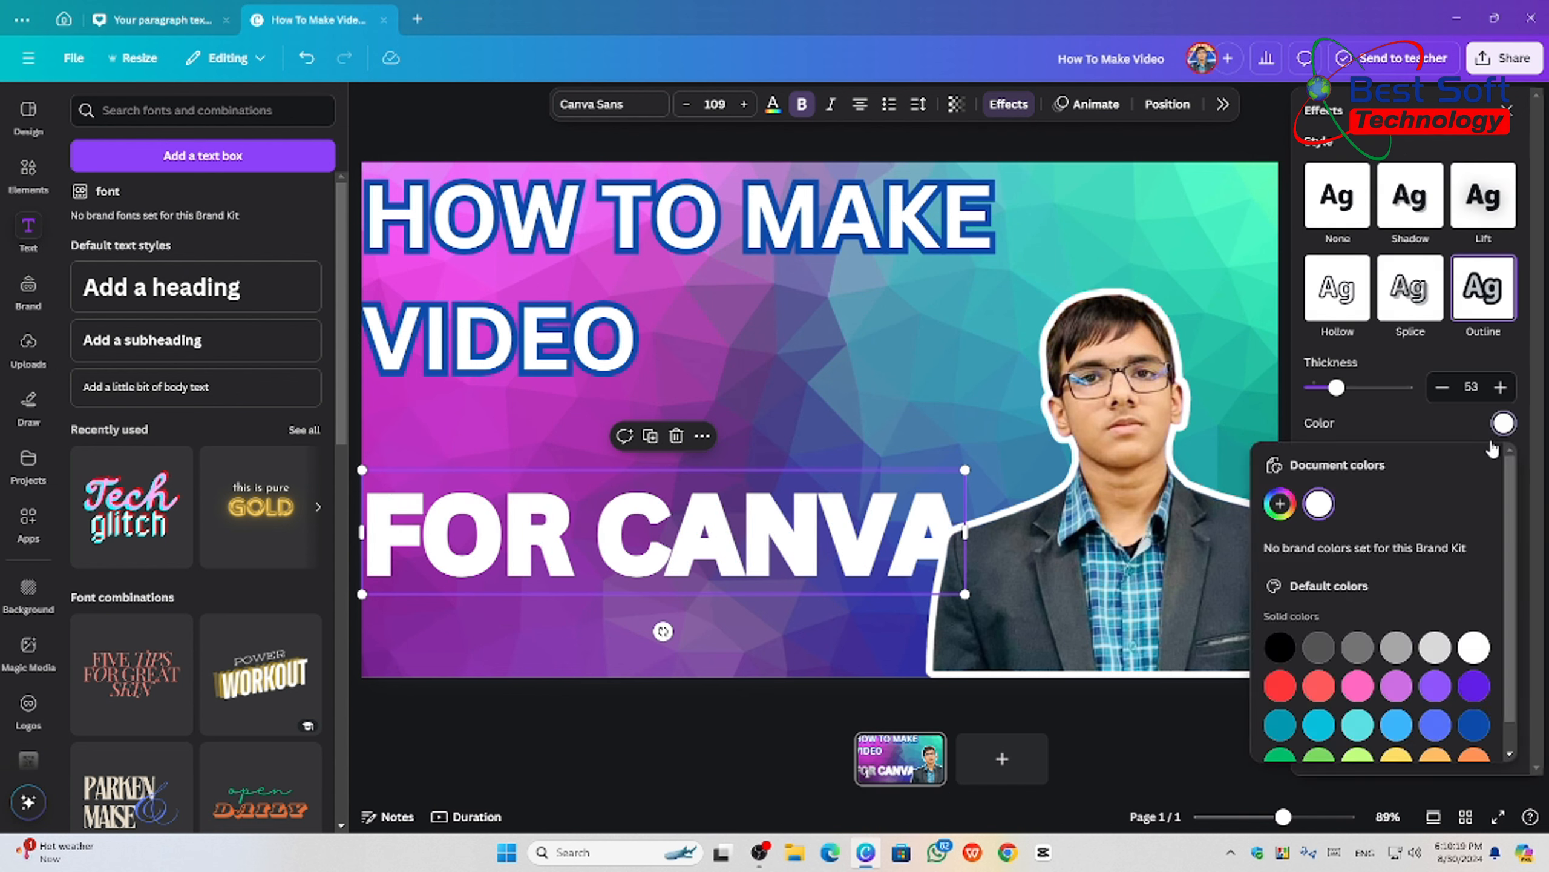
pyautogui.click(1473, 725)
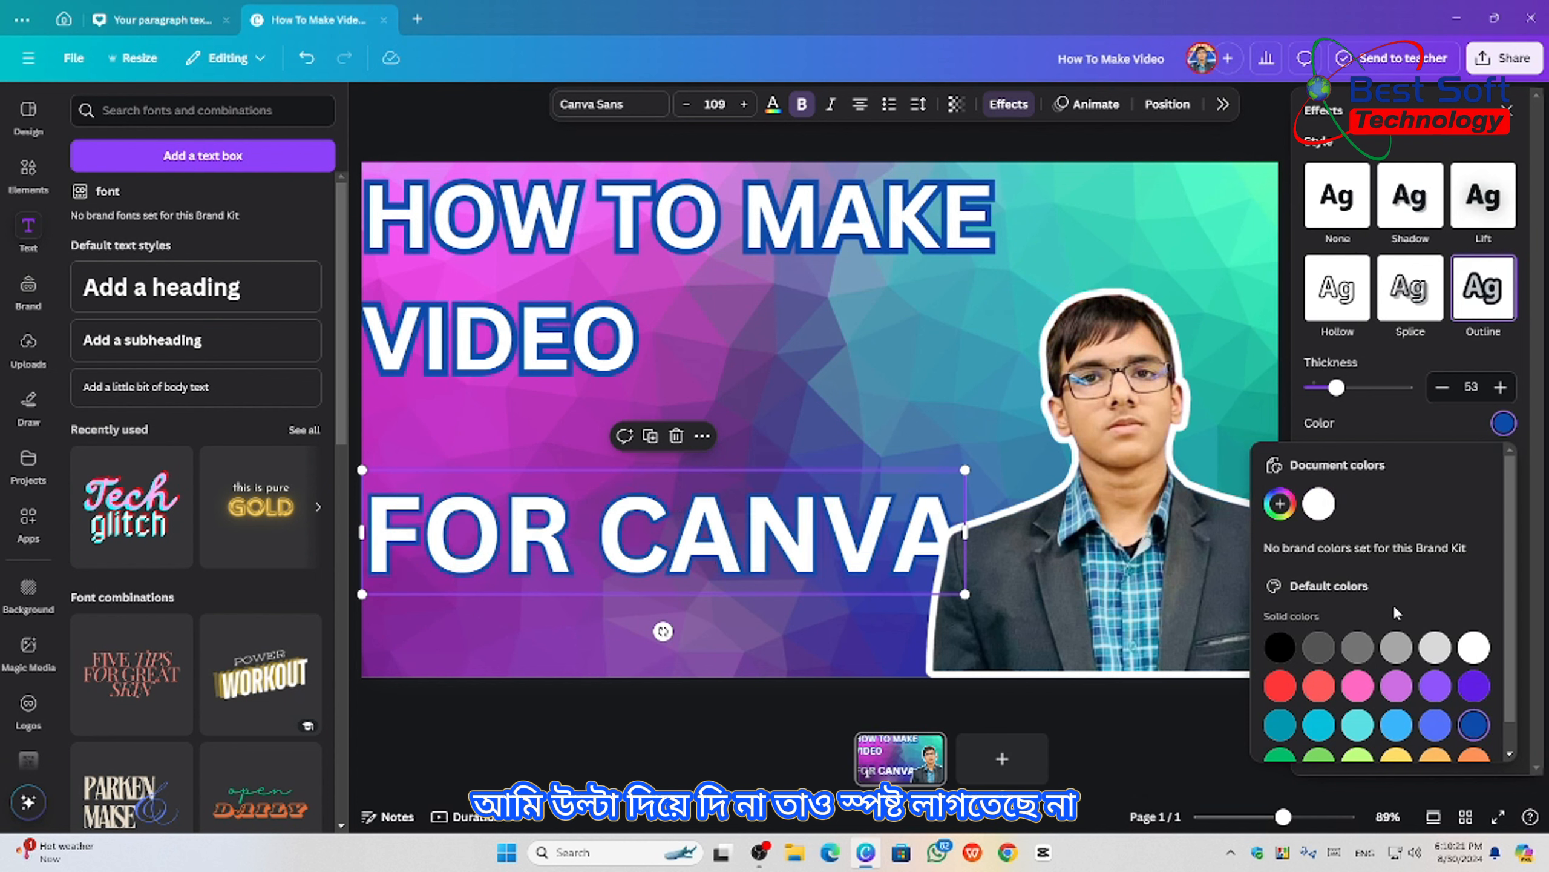
pyautogui.click(1278, 686)
pyautogui.scroll(-1, 1366, 726)
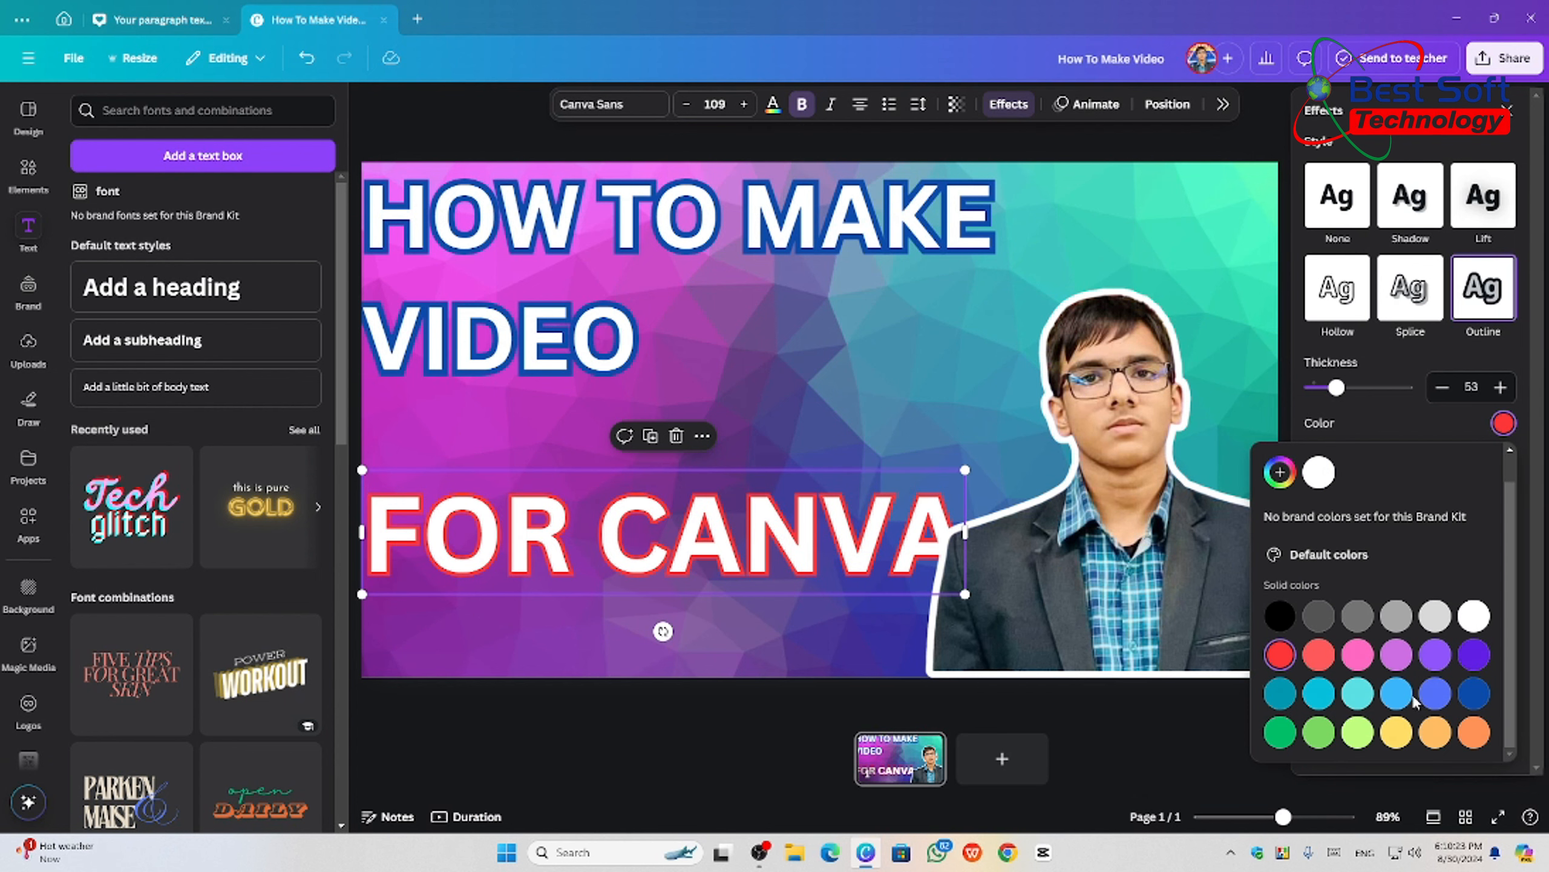
pyautogui.click(1277, 693)
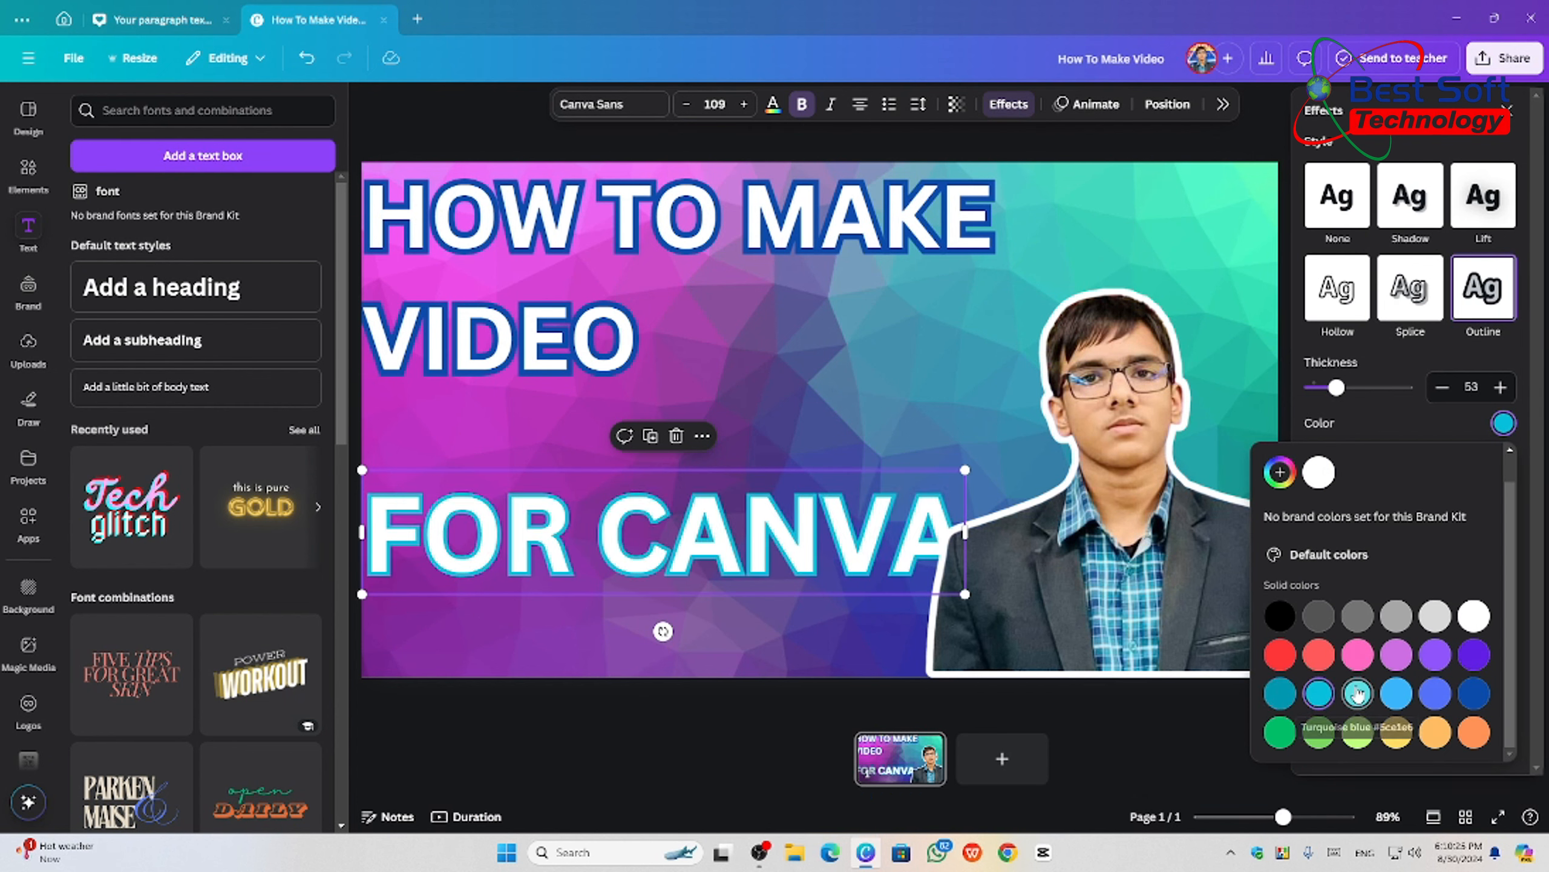
pyautogui.click(1332, 696)
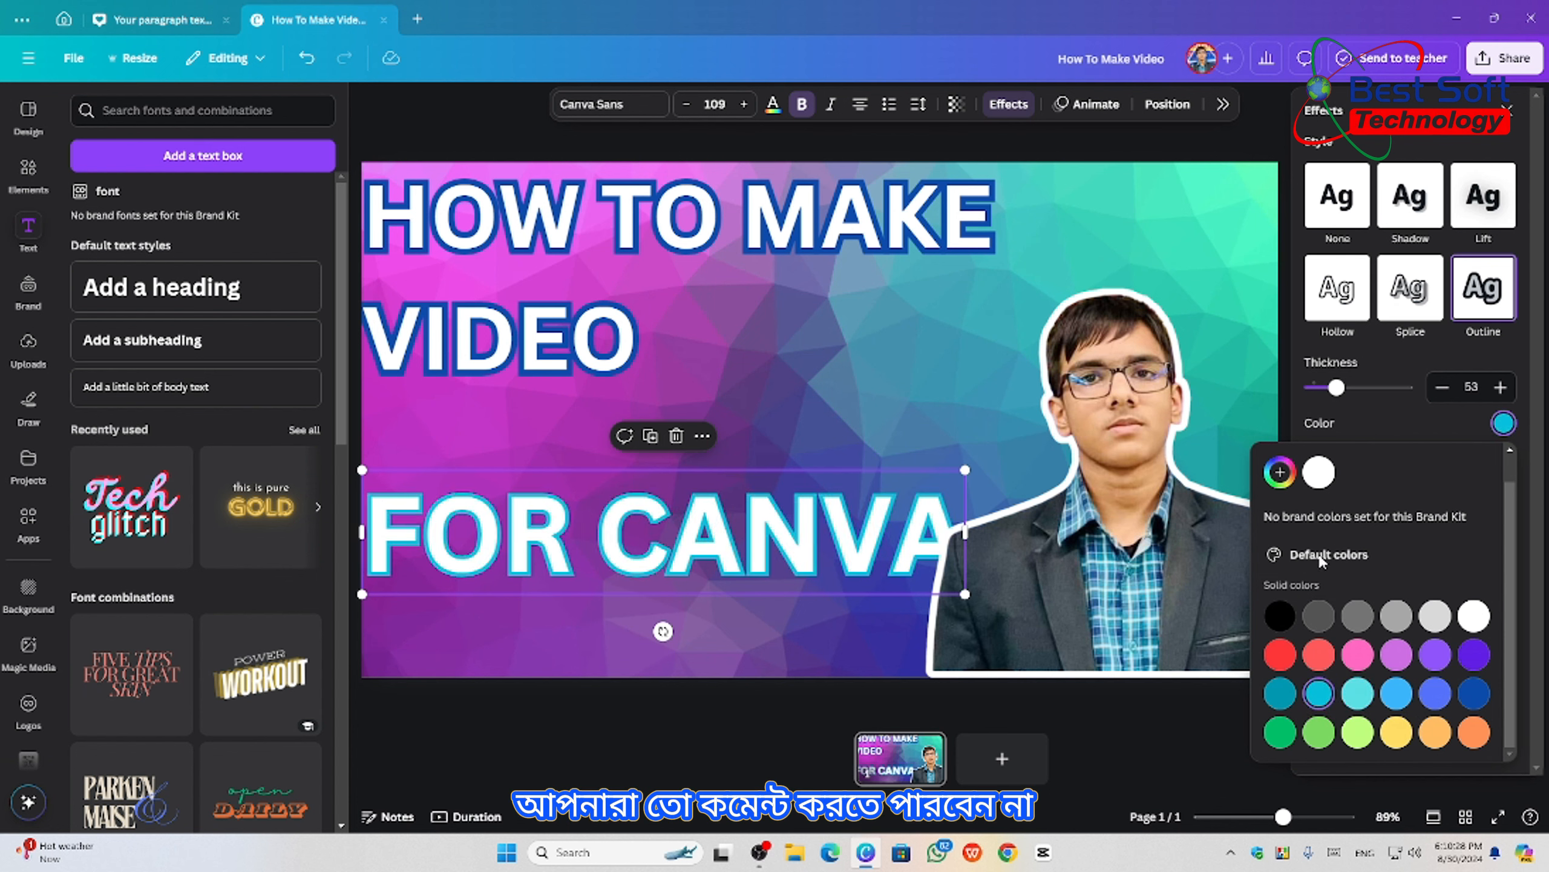
# - Increase the "FOR CANVA" outline thickness to 103 and close the effect settings
pyautogui.click(1374, 438)
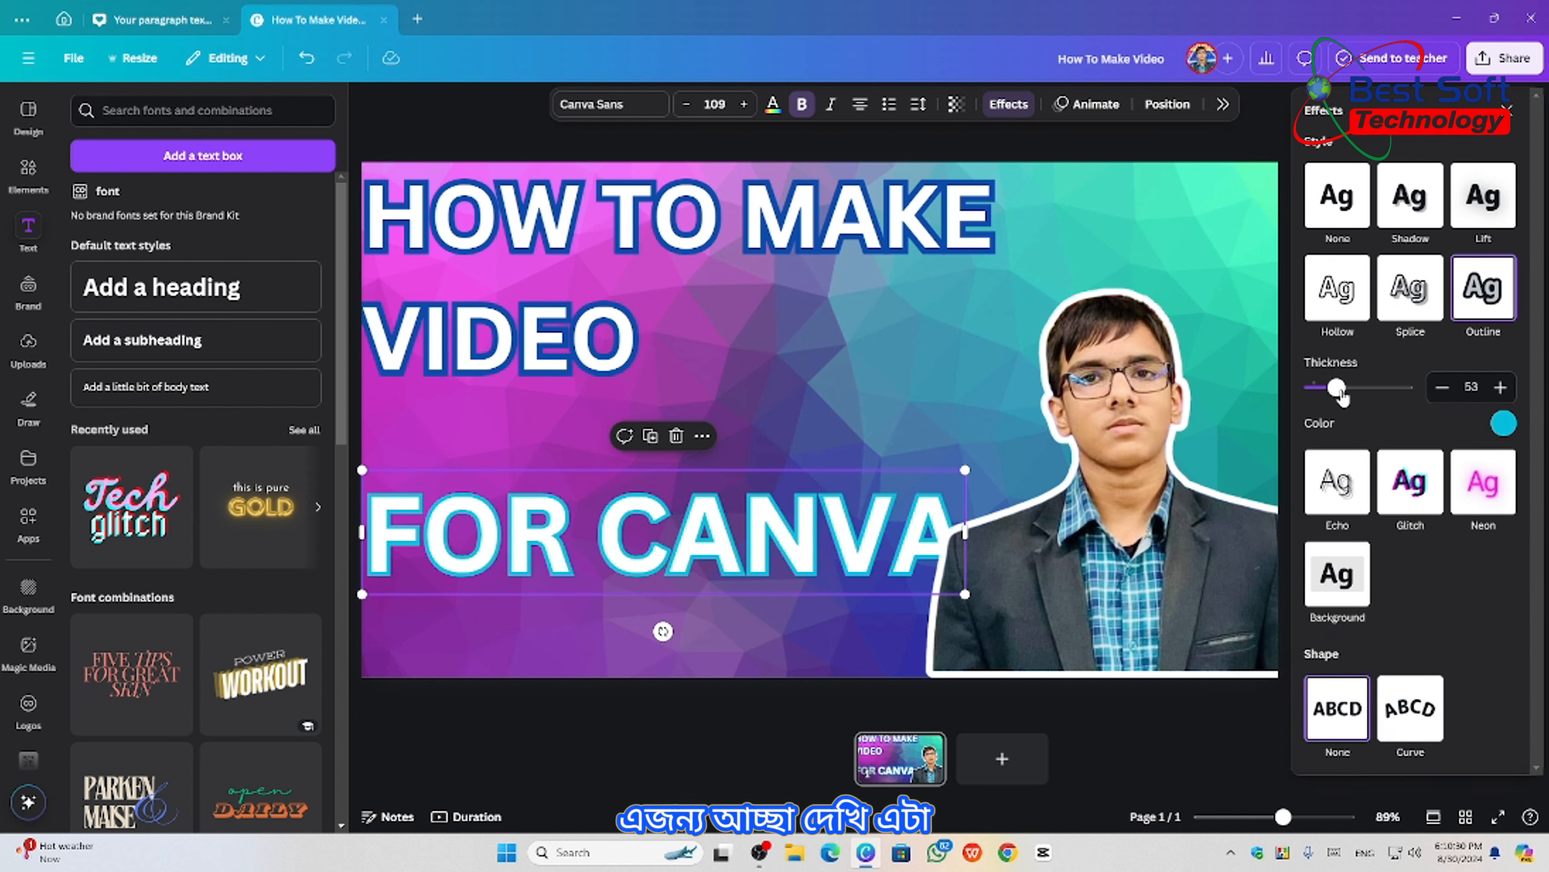
pyautogui.moveTo(1343, 395); pyautogui.dragTo(1364, 400)
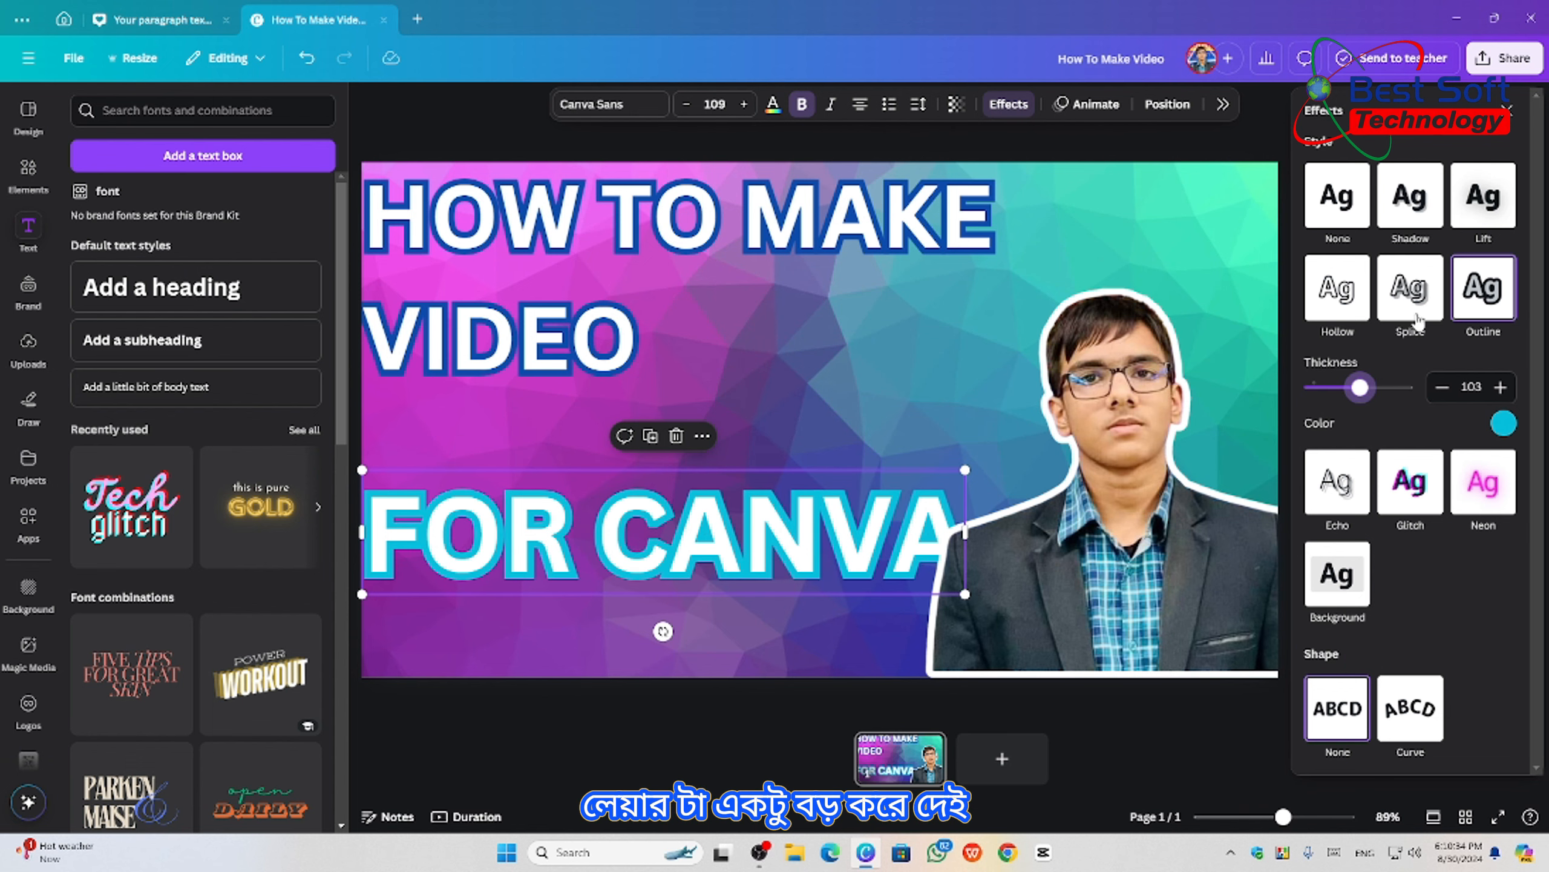
pyautogui.click(1507, 110)
pyautogui.click(927, 344)
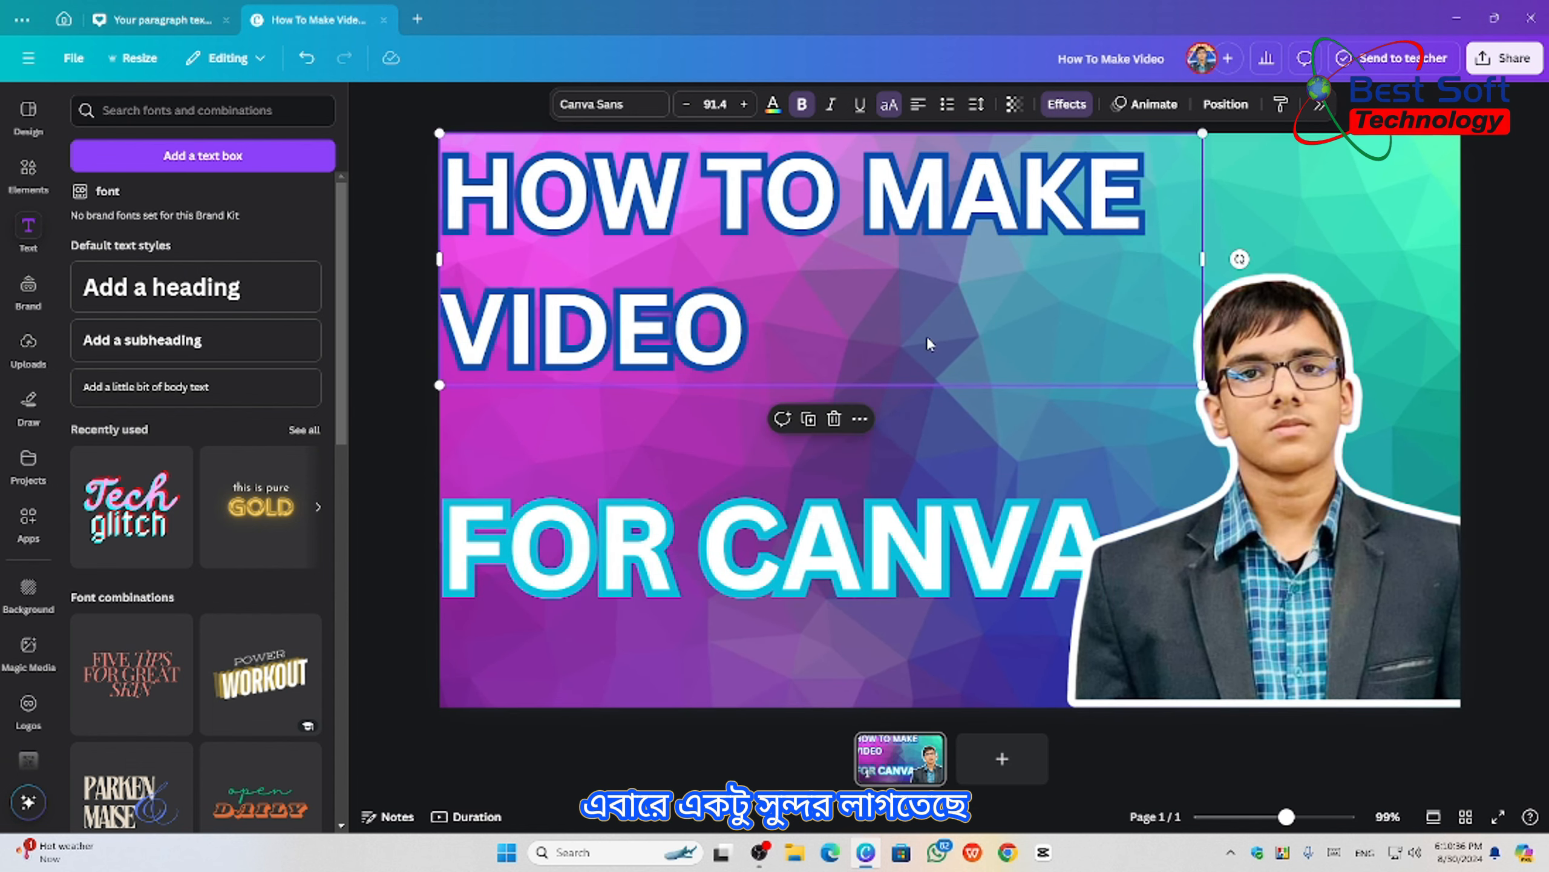
pyautogui.click(906, 412)
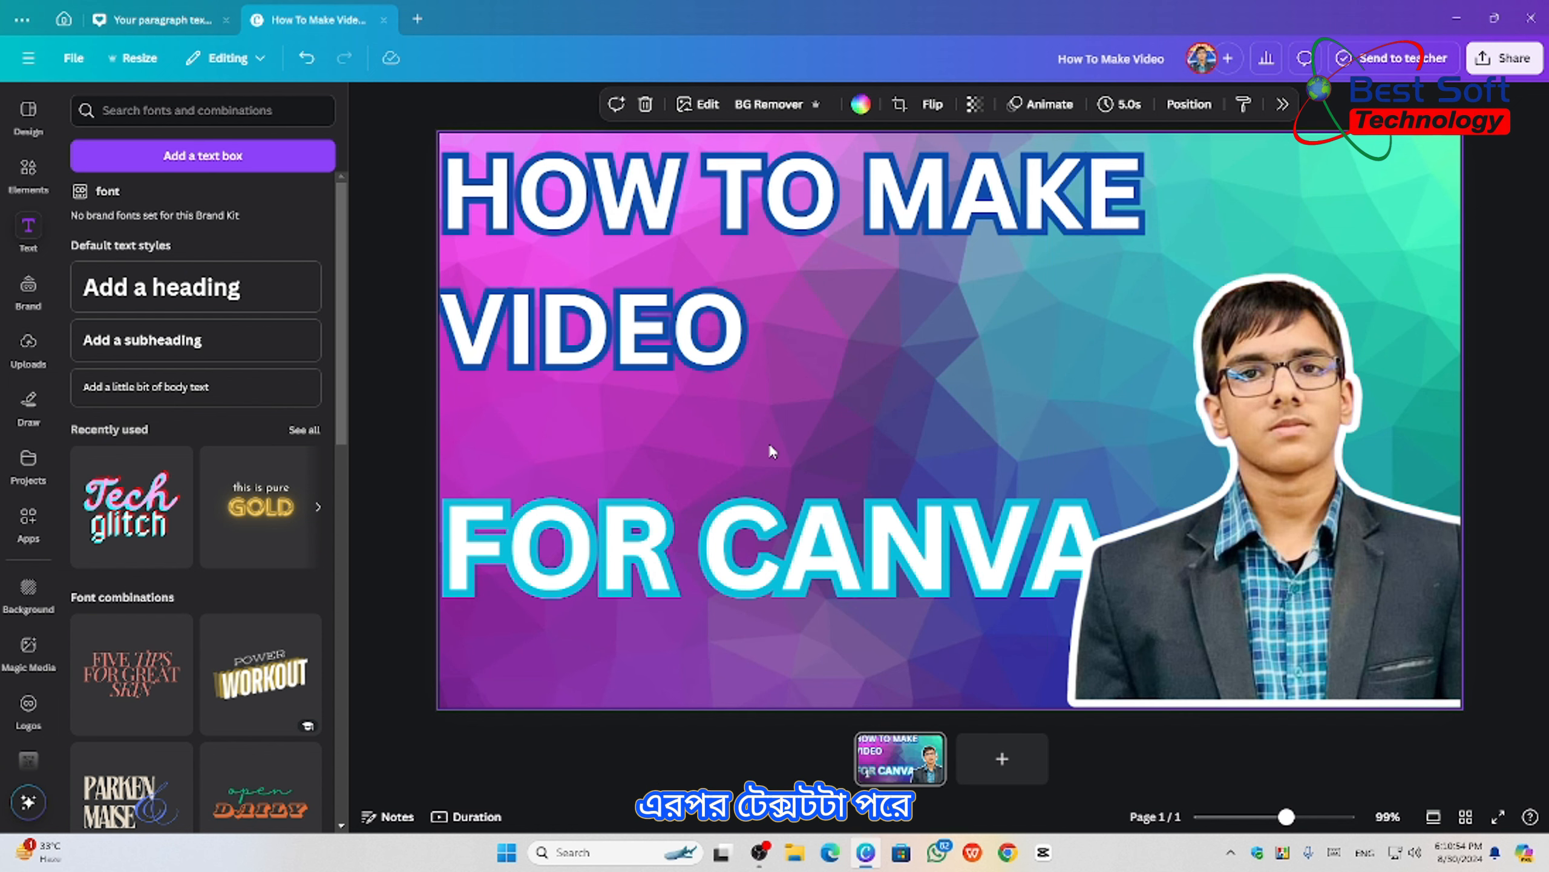
# - Insert the uploaded Canva logo image and move it to the middle of the design, beside the word "VIDEO"
pyautogui.click(27, 343)
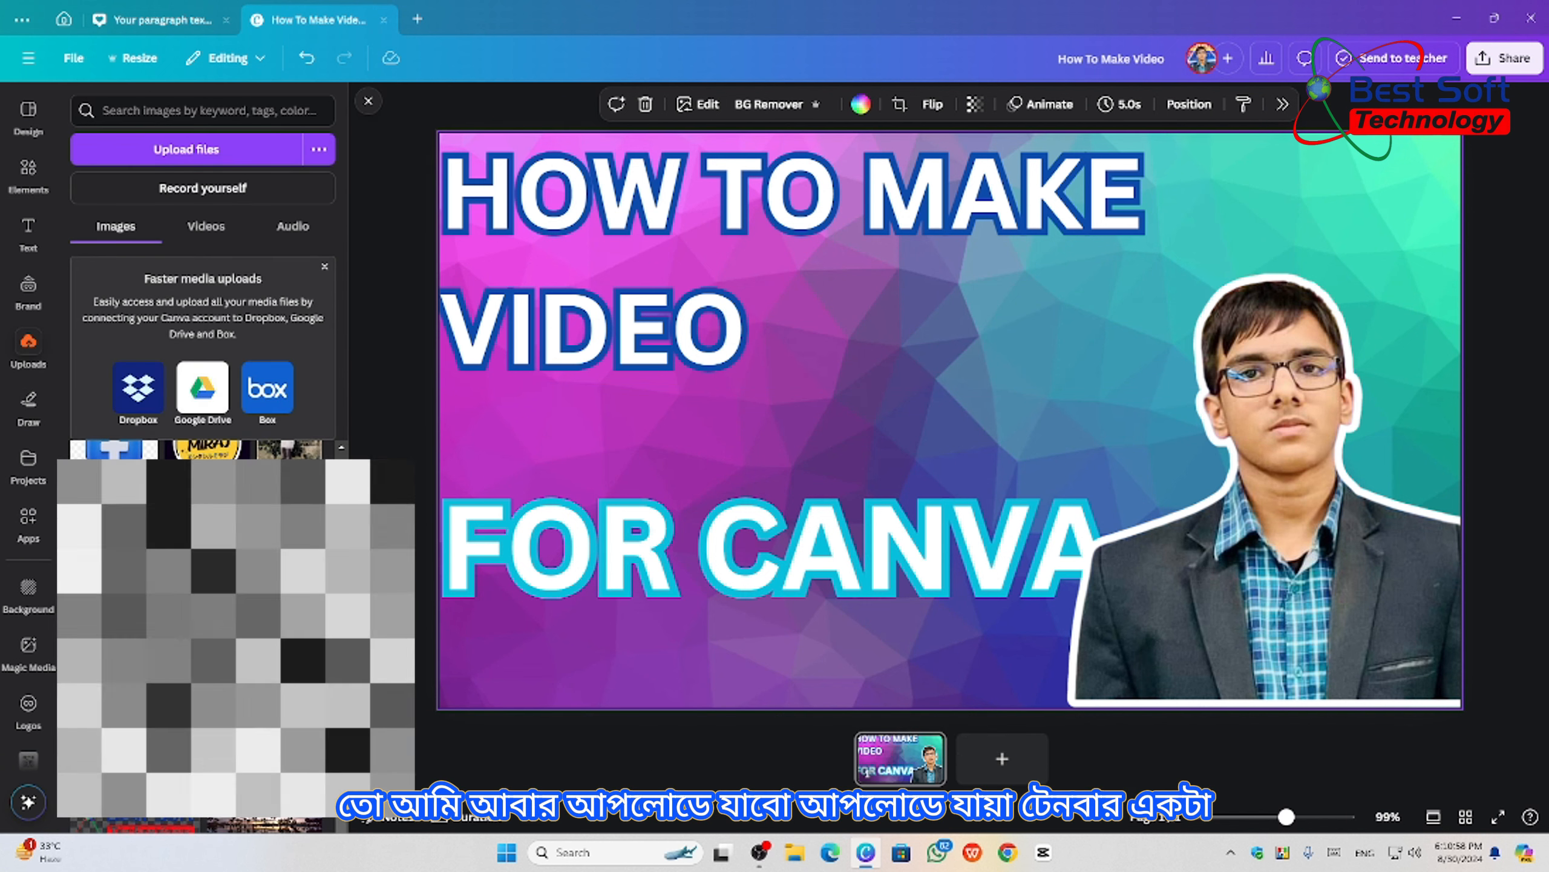
pyautogui.click(282, 451)
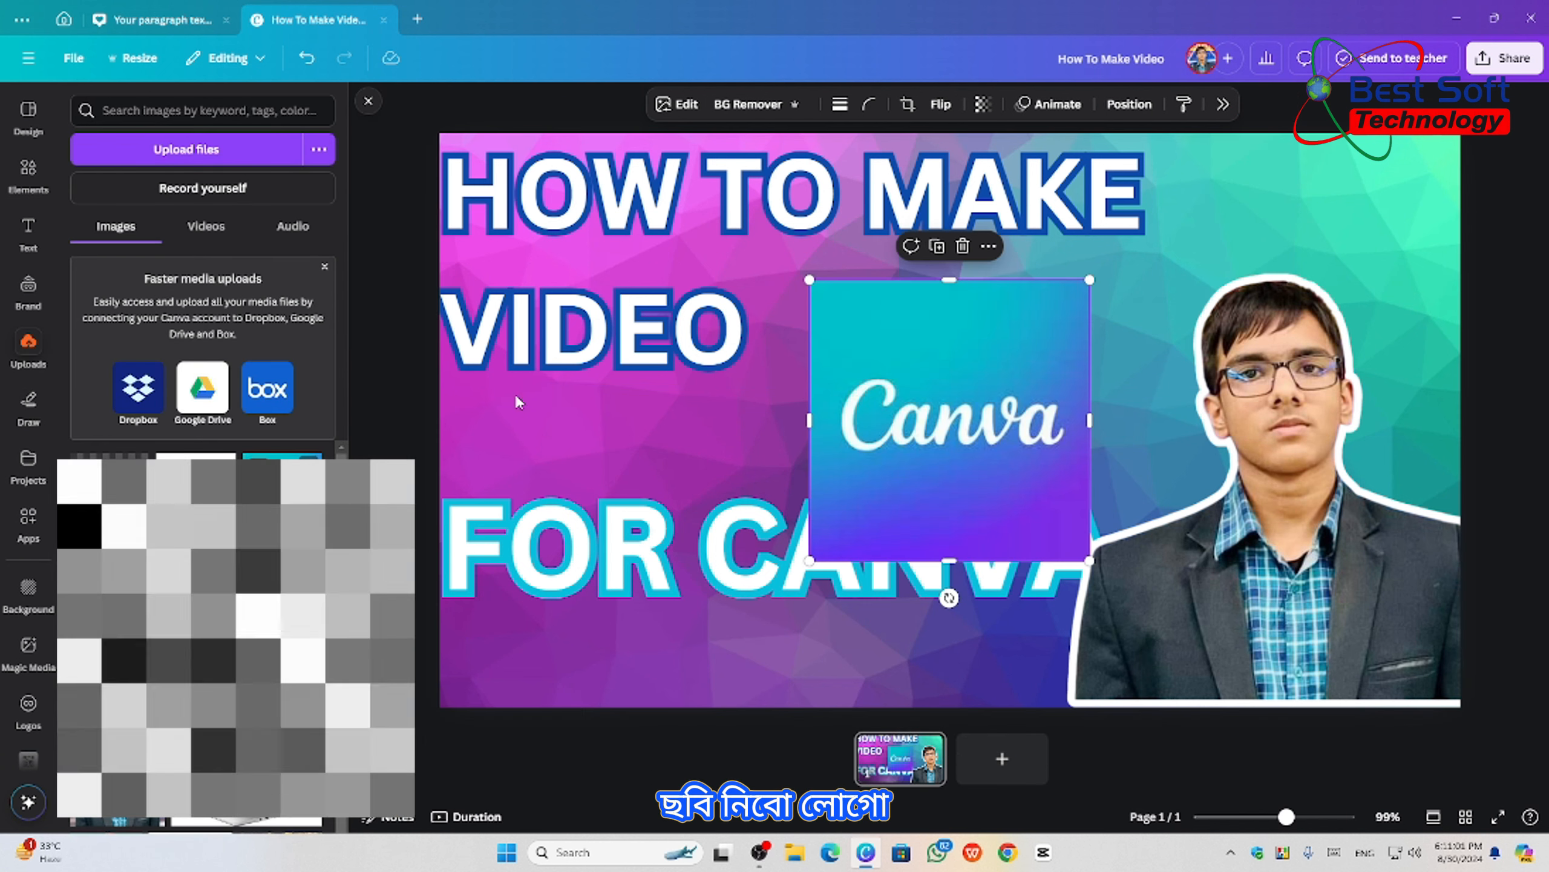
pyautogui.click(28, 113)
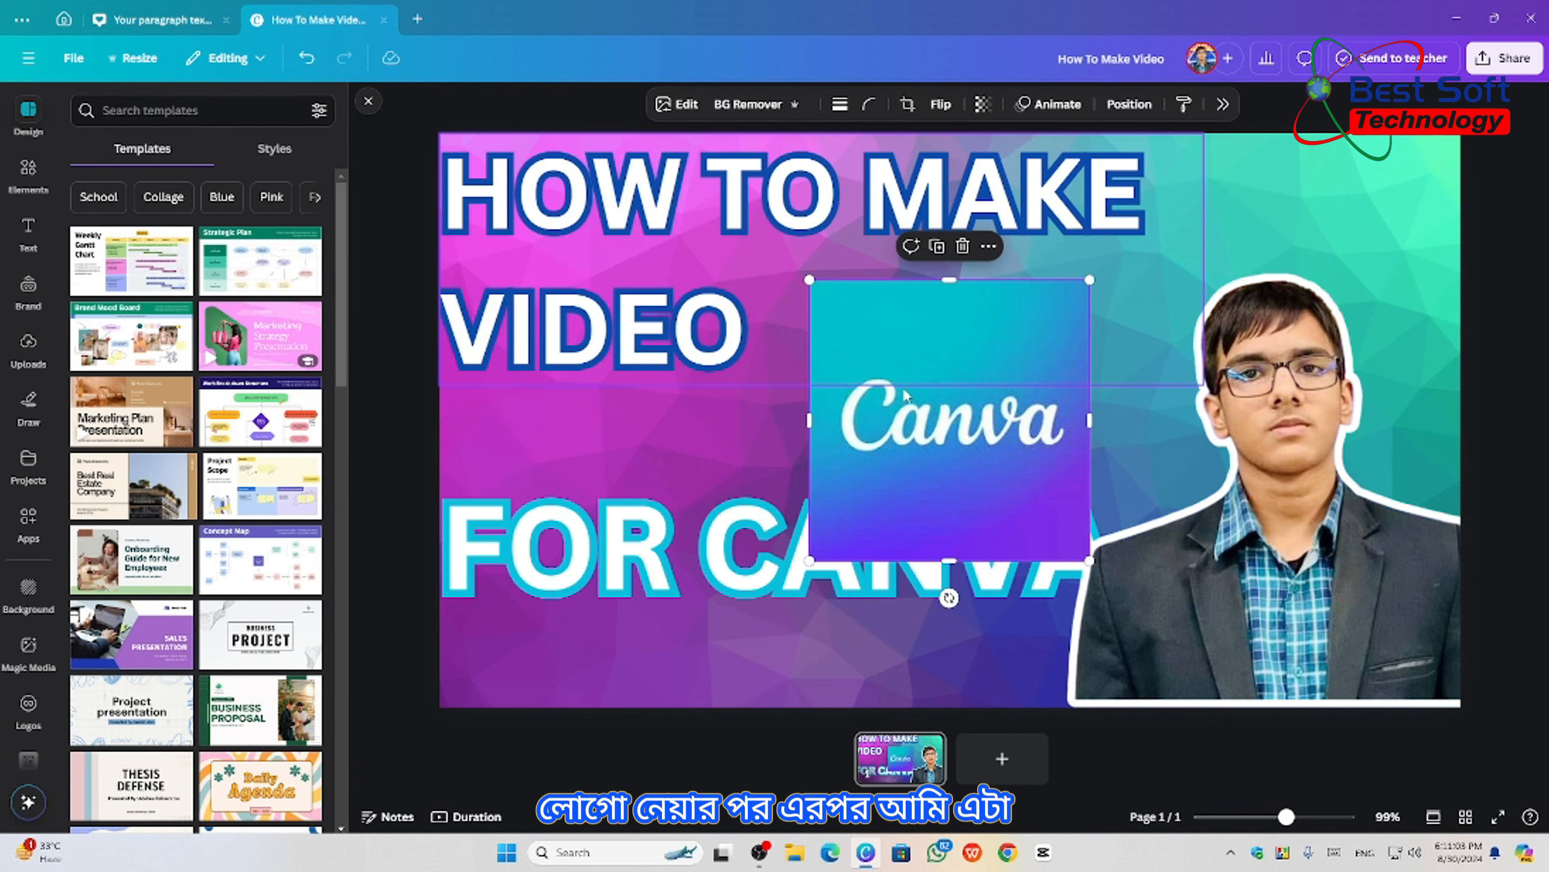
pyautogui.moveTo(909, 345); pyautogui.dragTo(813, 336)
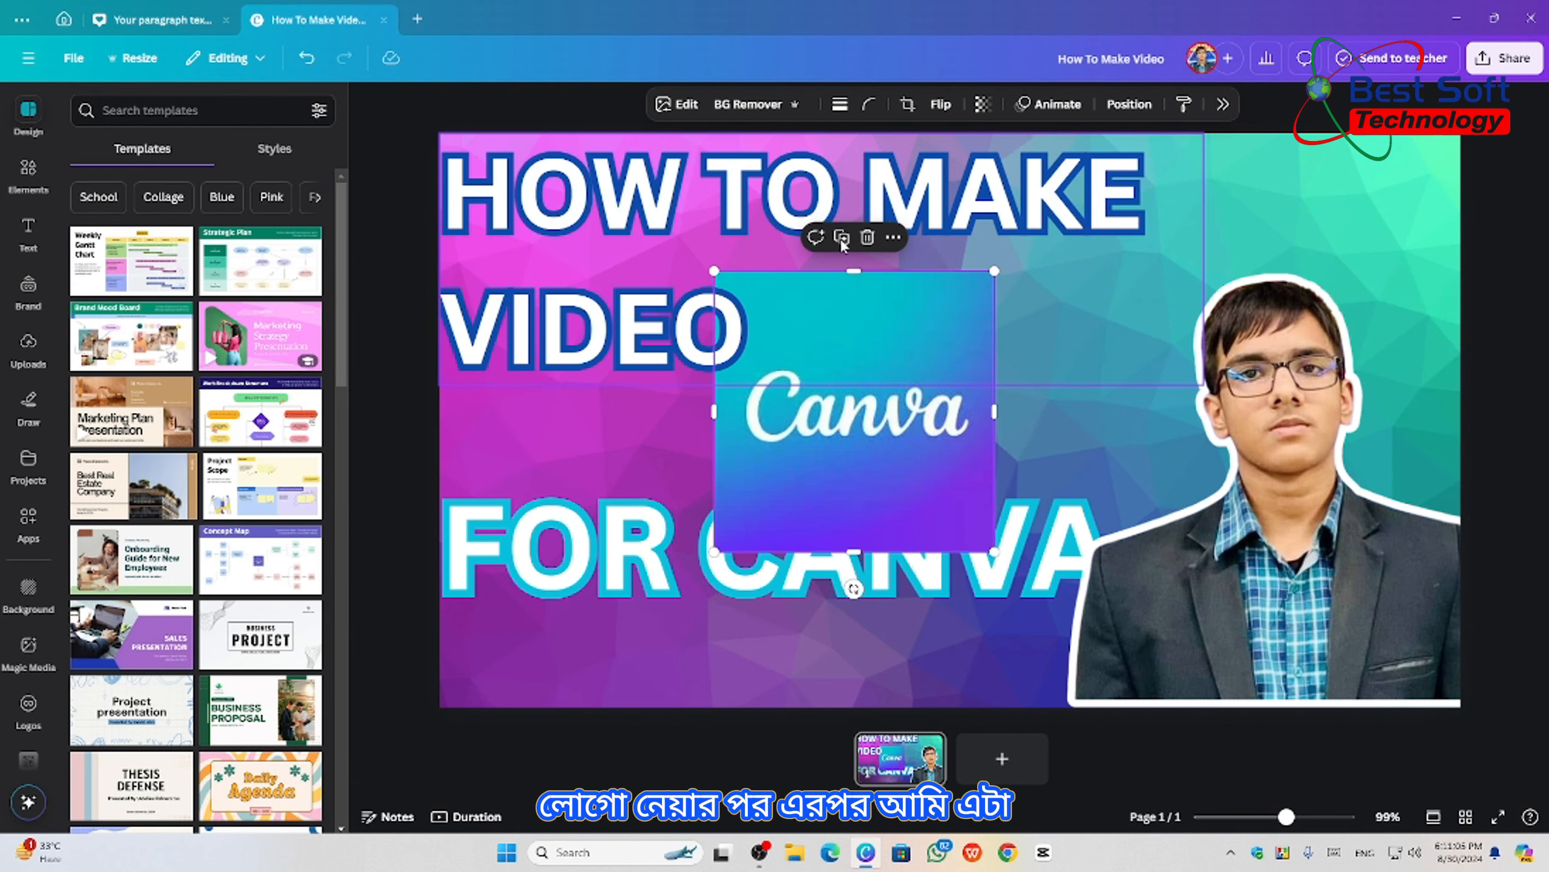
pyautogui.click(1029, 405)
pyautogui.click(925, 307)
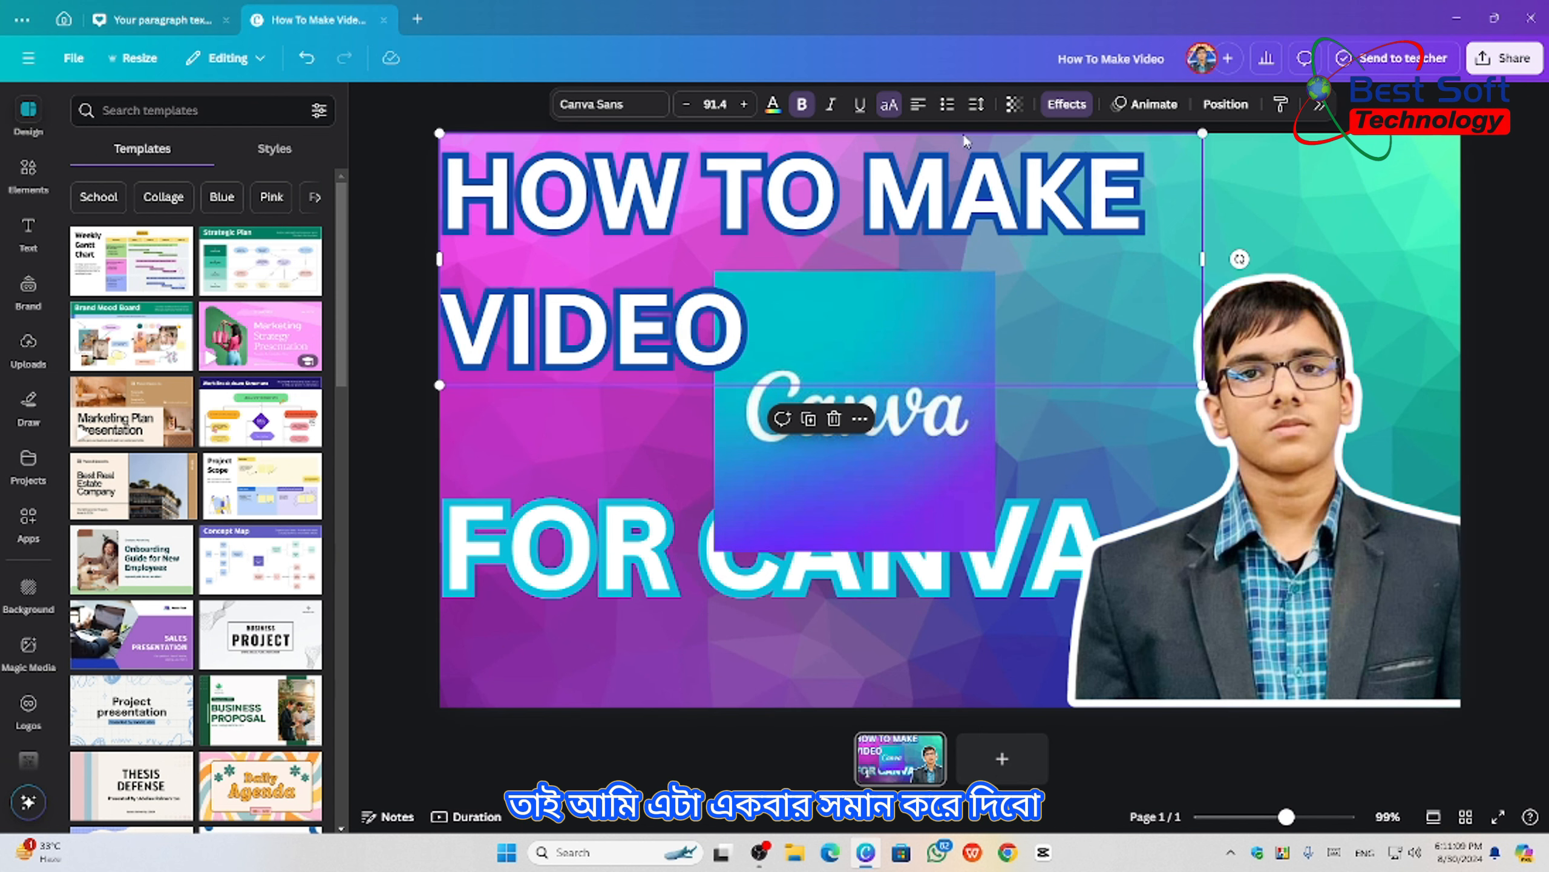
# - Round the corners of the Canva logo image
pyautogui.click(901, 477)
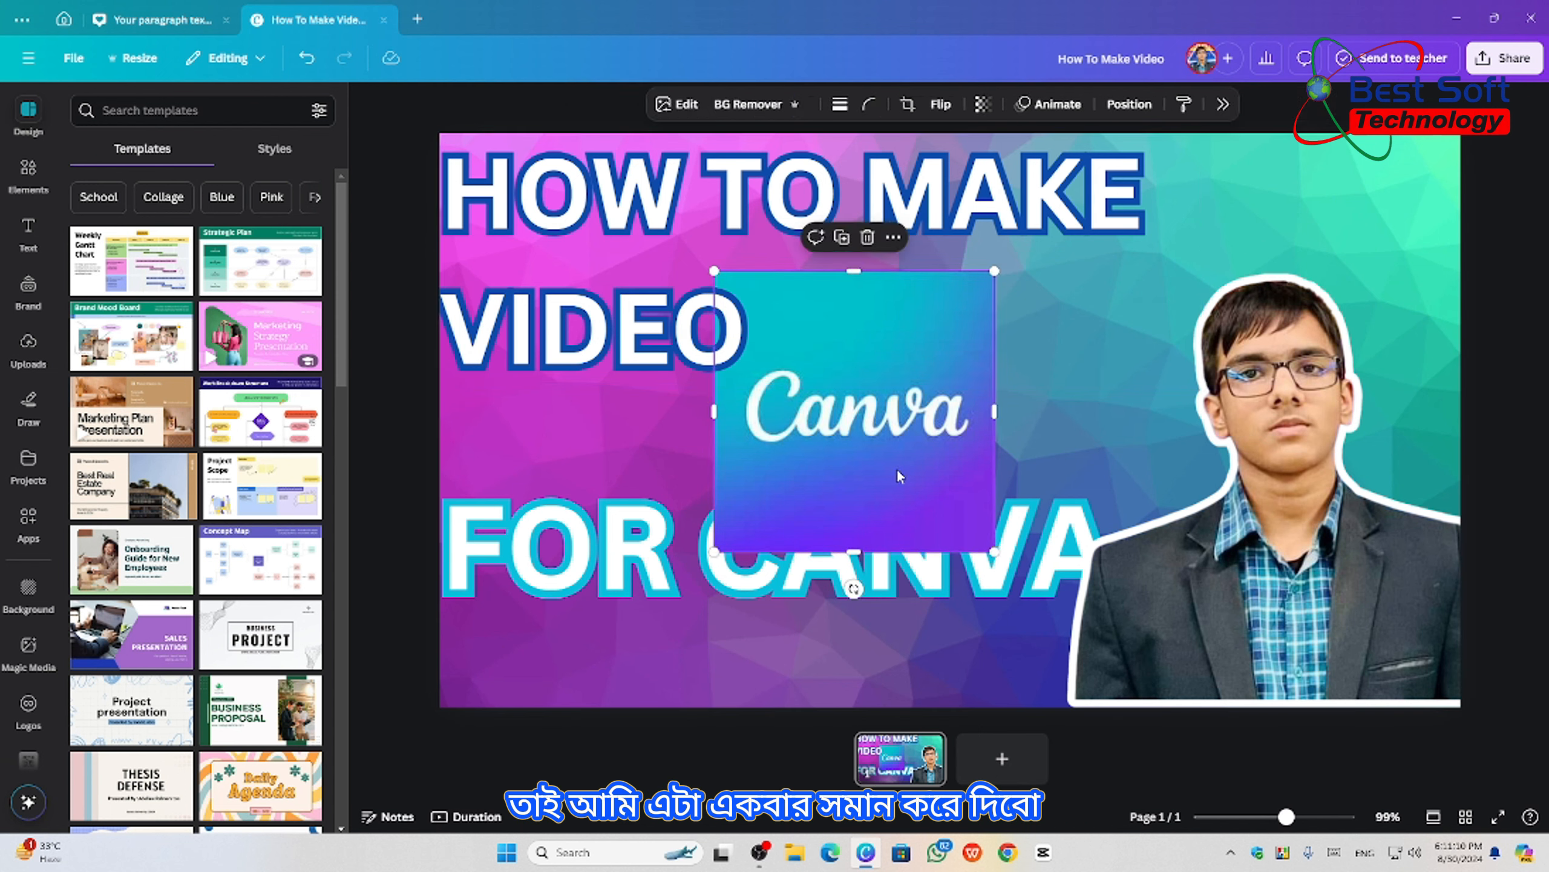
pyautogui.click(865, 105)
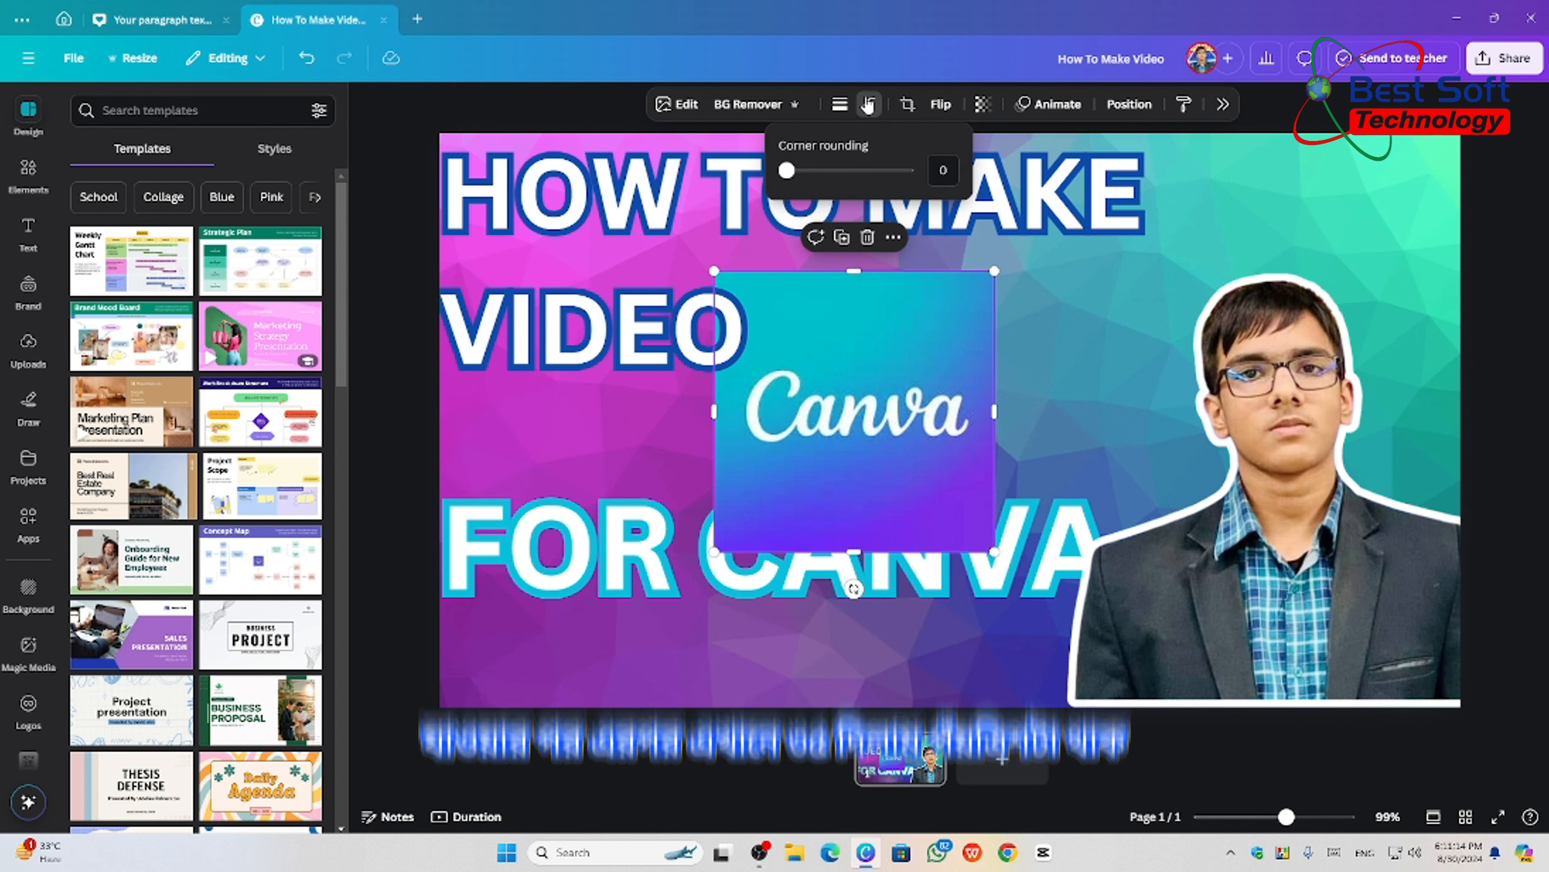
pyautogui.click(830, 172)
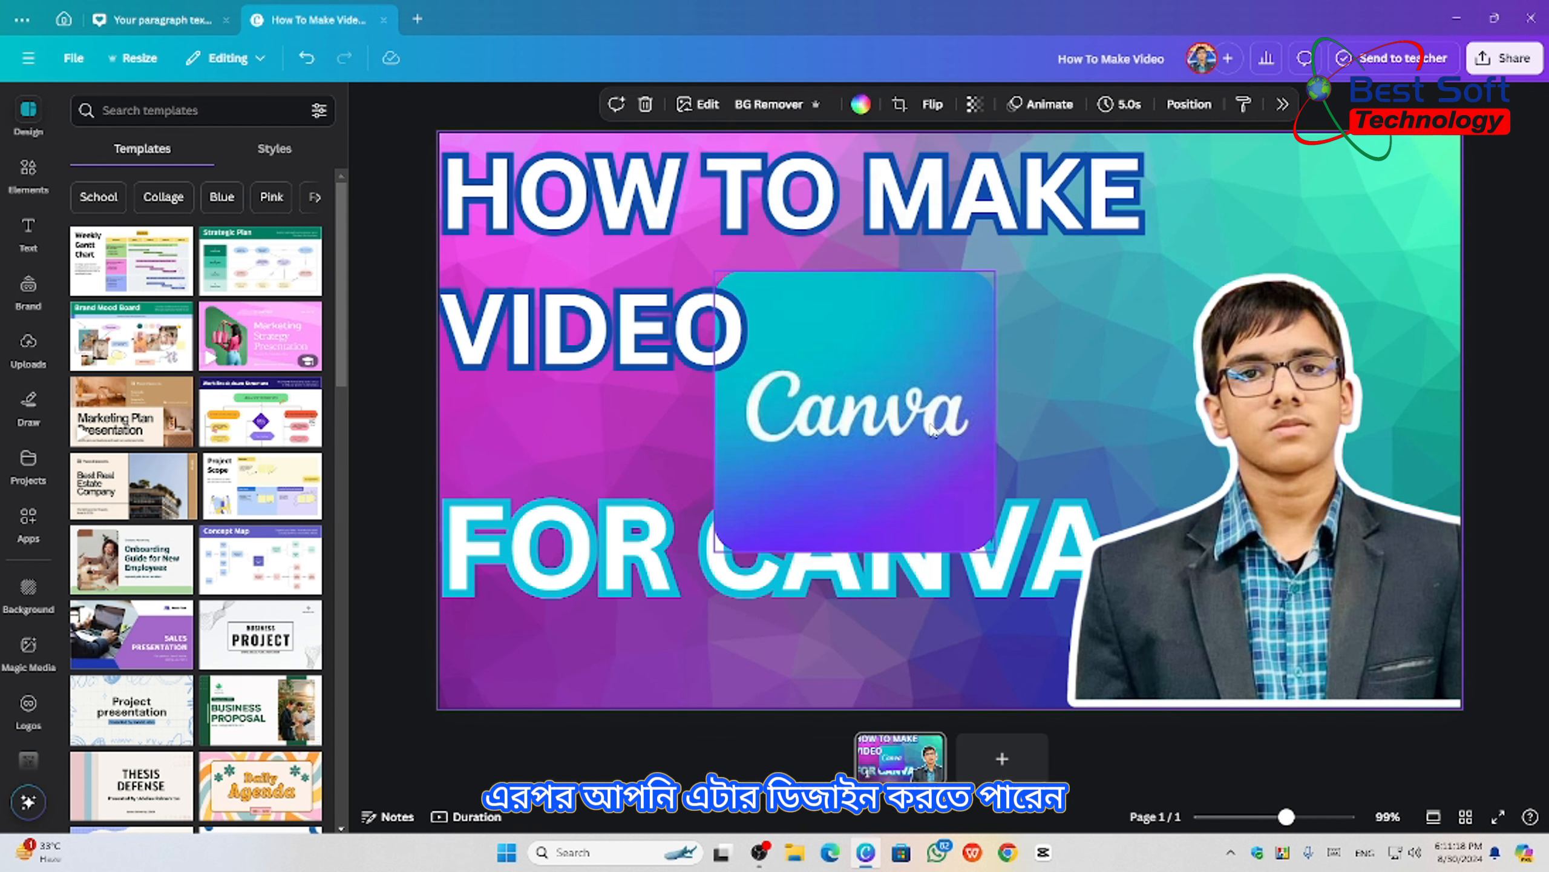
# - Scale down the Canva logo and try it at several places around the headings and the portrait
pyautogui.moveTo(870, 551); pyautogui.dragTo(696, 677)
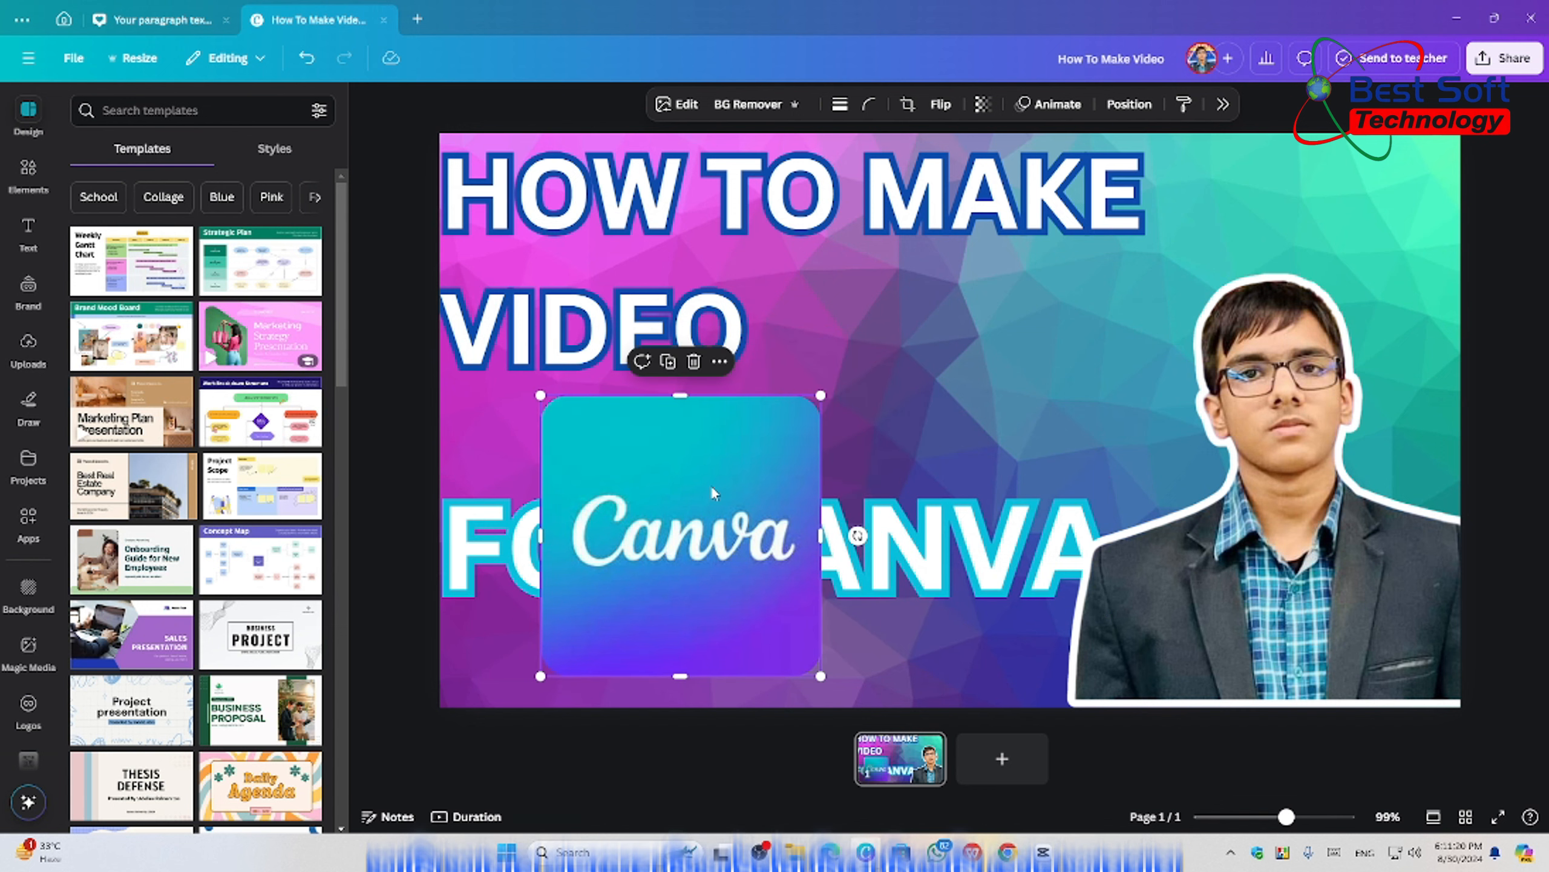
pyautogui.moveTo(711, 485); pyautogui.dragTo(727, 398)
pyautogui.moveTo(696, 629); pyautogui.dragTo(593, 626)
pyautogui.moveTo(701, 488); pyautogui.dragTo(1263, 330)
pyautogui.moveTo(1211, 379); pyautogui.dragTo(1294, 406)
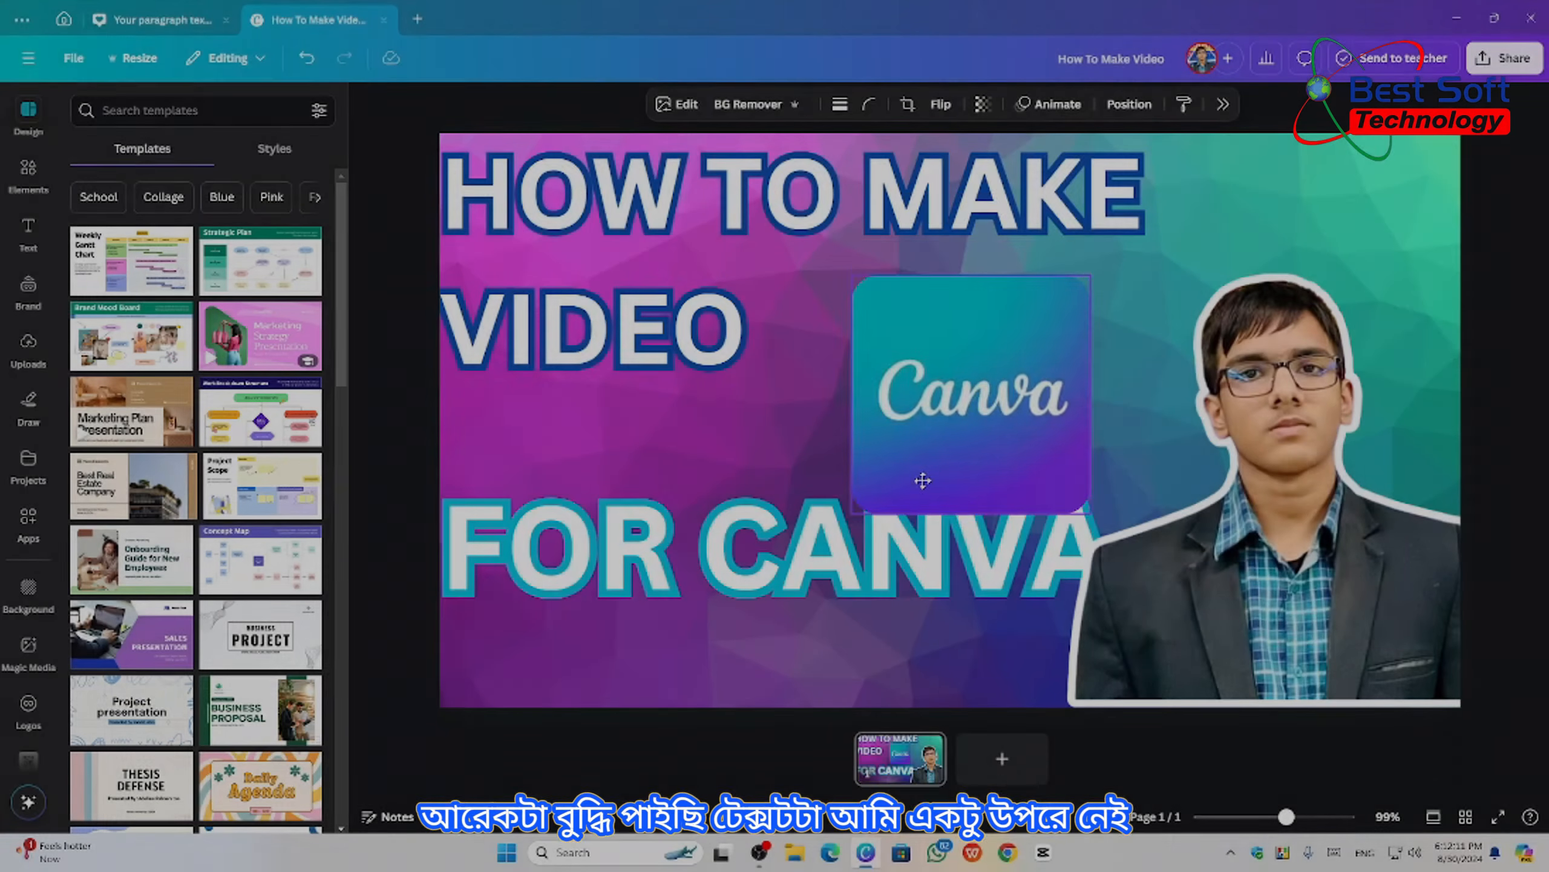
# - Raise the "FOR CANVA" heading to just below "VIDEO" and move the Canva logo beneath the heading's first word
pyautogui.moveTo(922, 481); pyautogui.dragTo(1171, 615)
pyautogui.moveTo(976, 549); pyautogui.dragTo(976, 460)
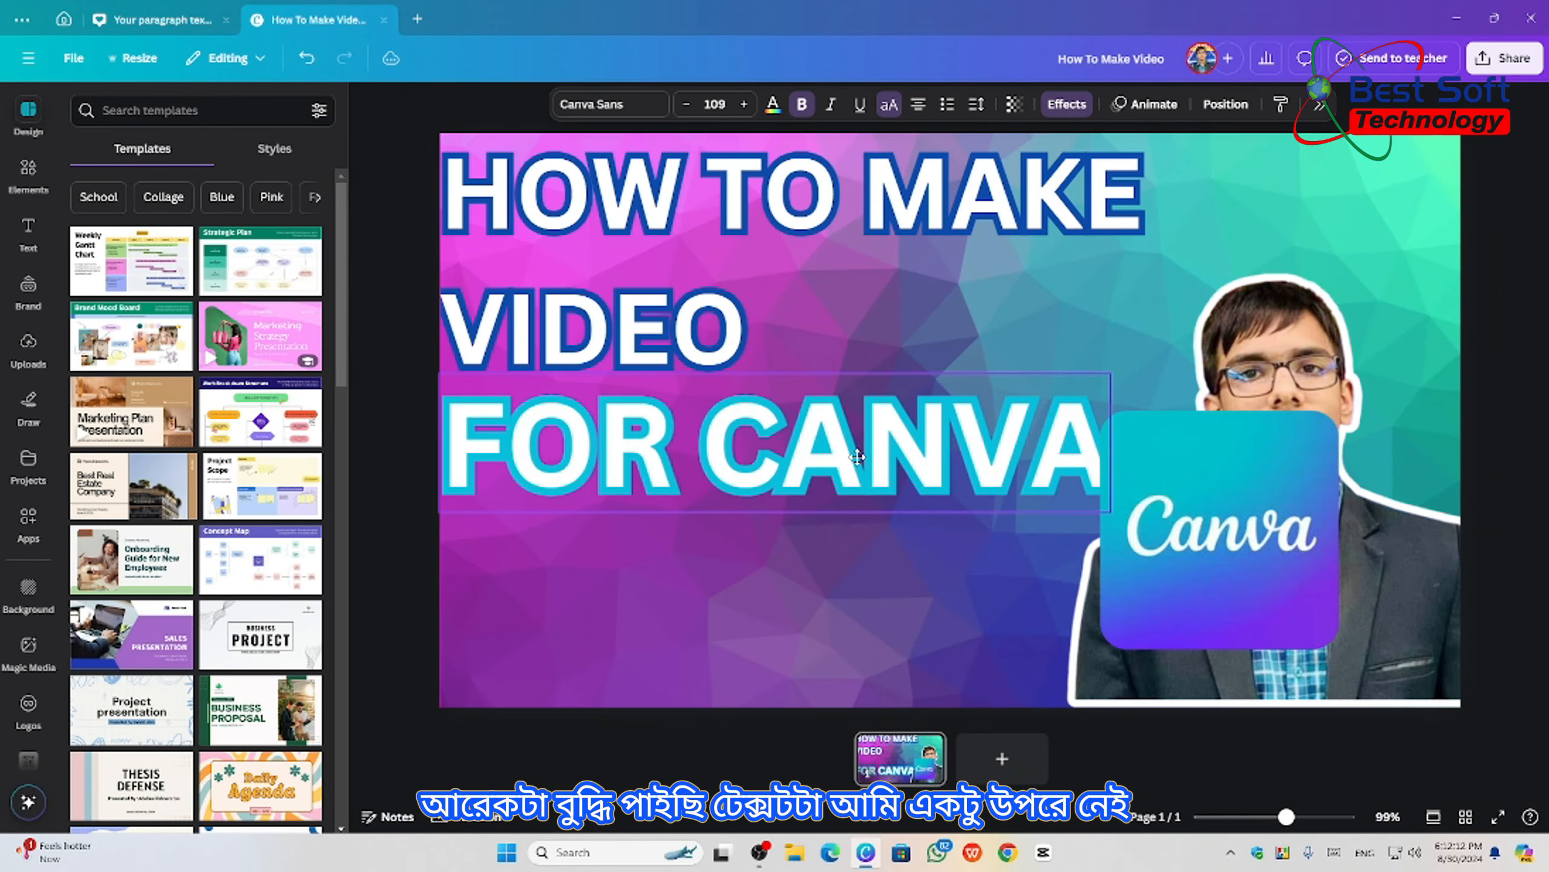
pyautogui.moveTo(1223, 535); pyautogui.dragTo(598, 604)
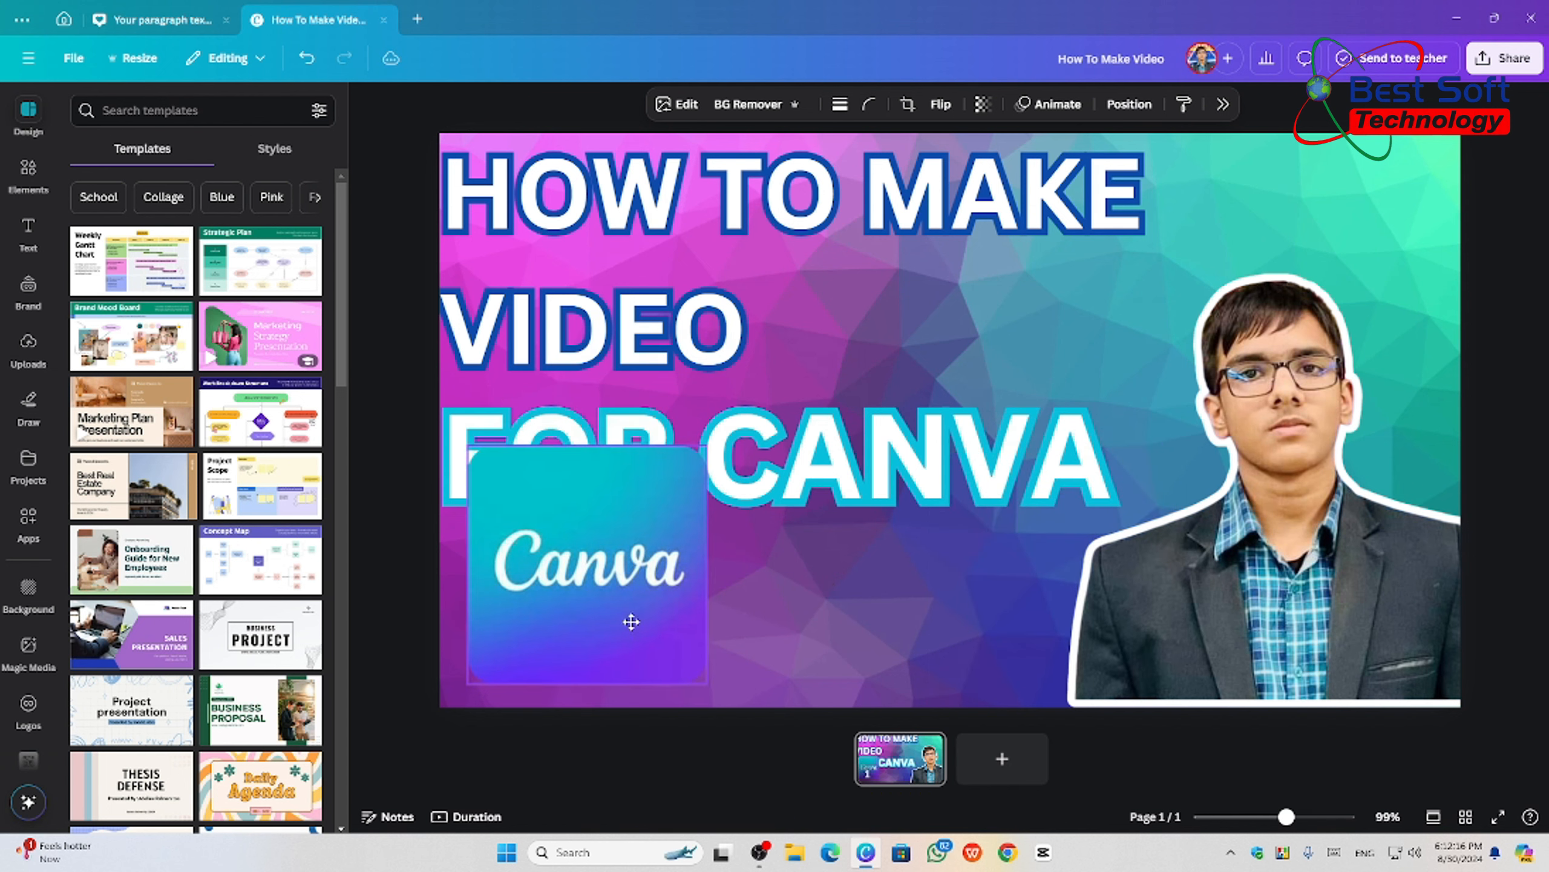
# - Tilt the Canva logo clockwise and place it in the design's lower-left corner, partly beyond the page edge
pyautogui.moveTo(745, 562); pyautogui.dragTo(719, 640)
pyautogui.moveTo(592, 586); pyautogui.dragTo(535, 606)
pyautogui.rightClick(523, 569)
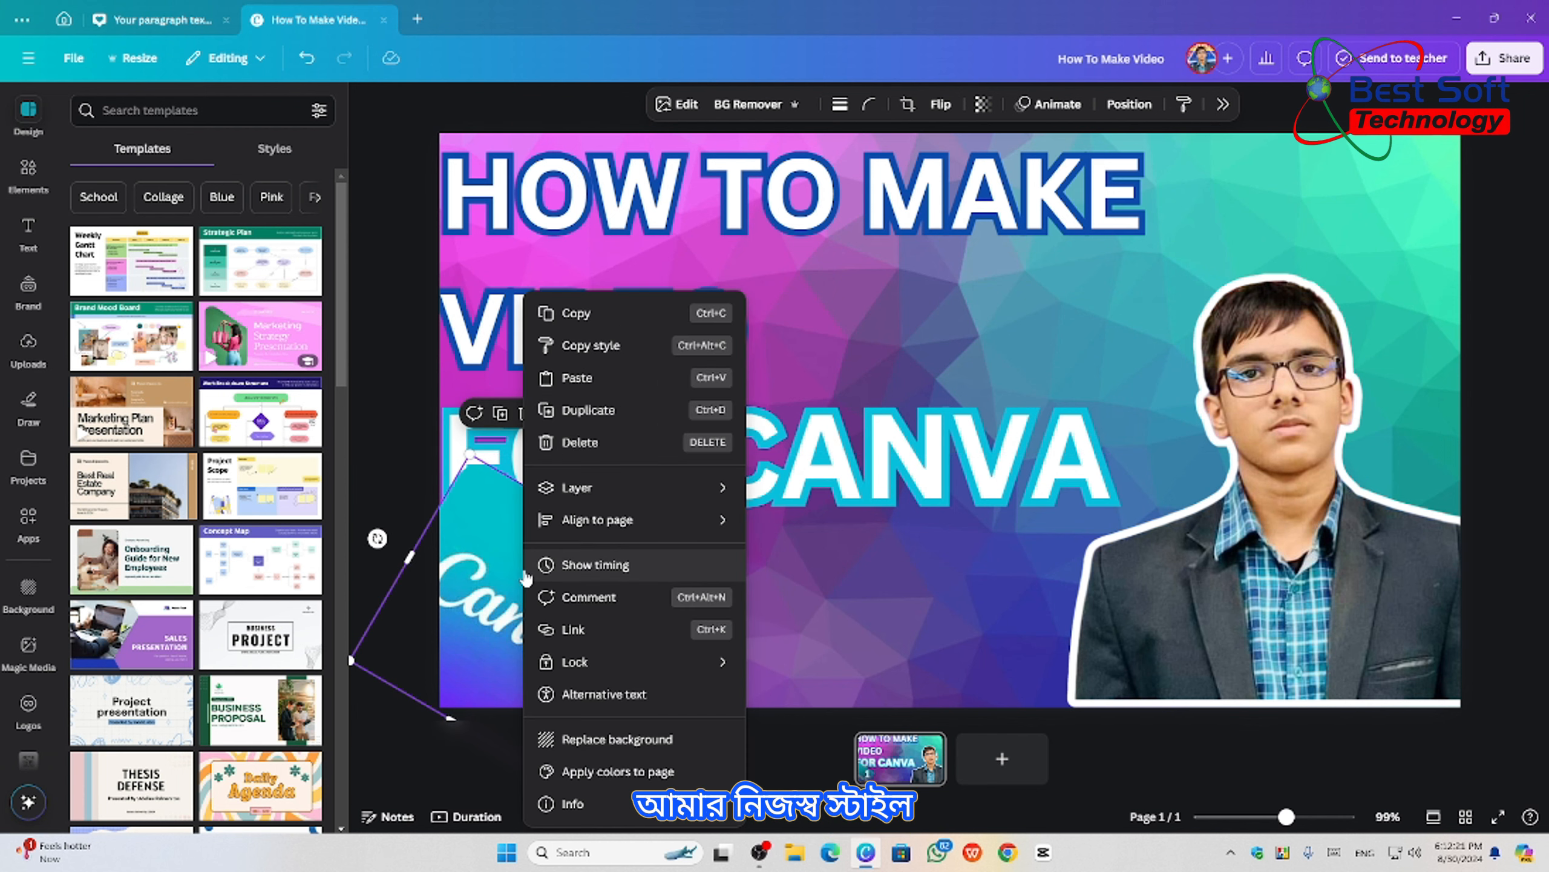
pyautogui.moveTo(566, 488)
pyautogui.click(787, 553)
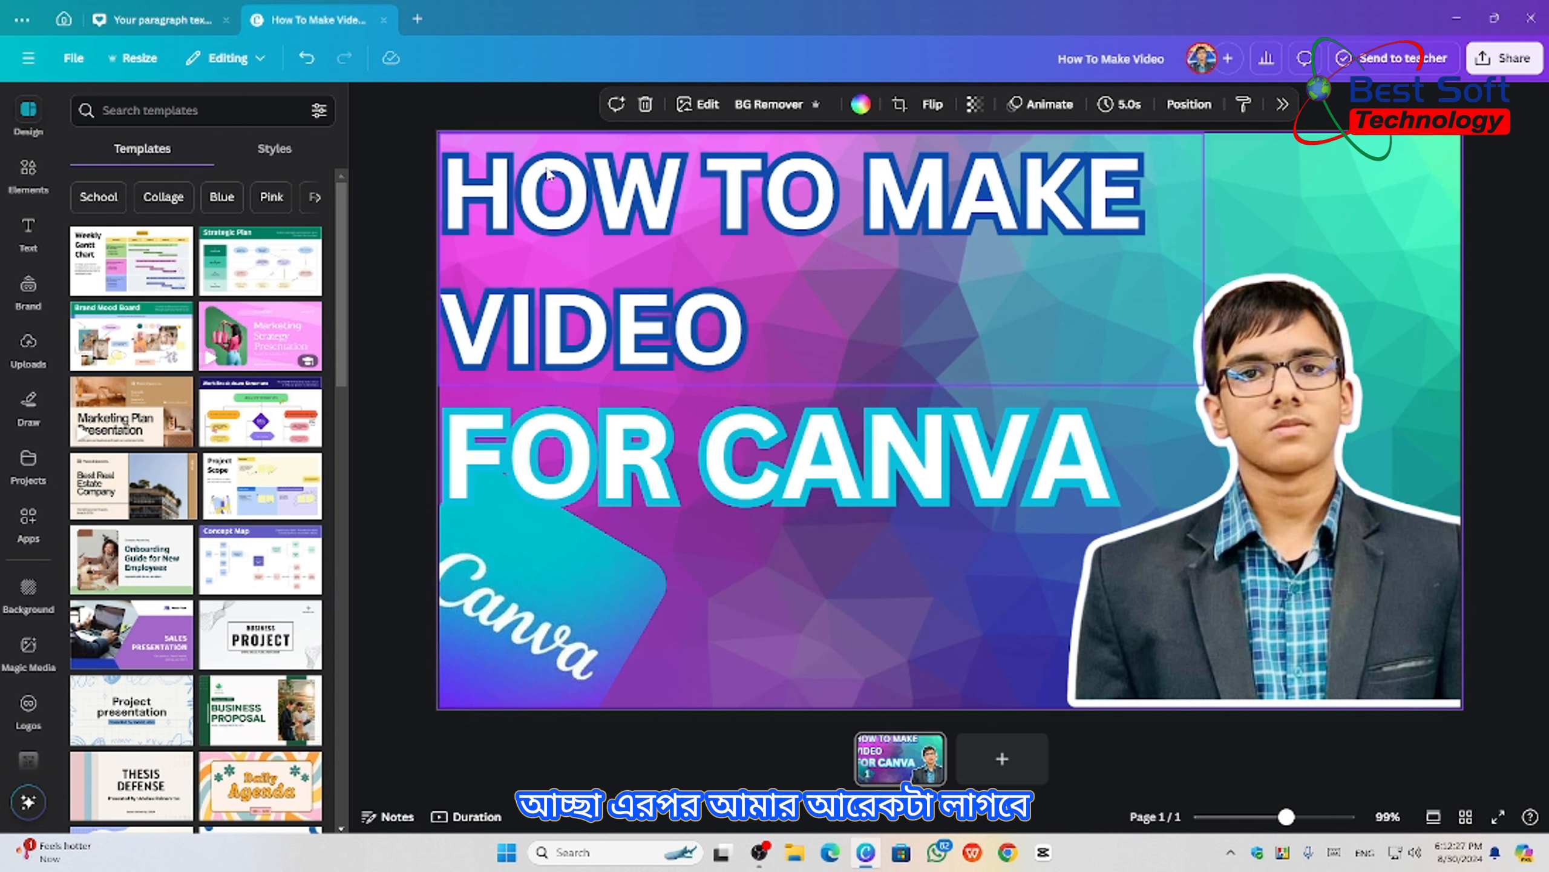
# - Duplicate the tilted Canva logo, shrink the copy and place it in the upper-right corner above the portrait, tilted counterclockwise
pyautogui.click(567, 550)
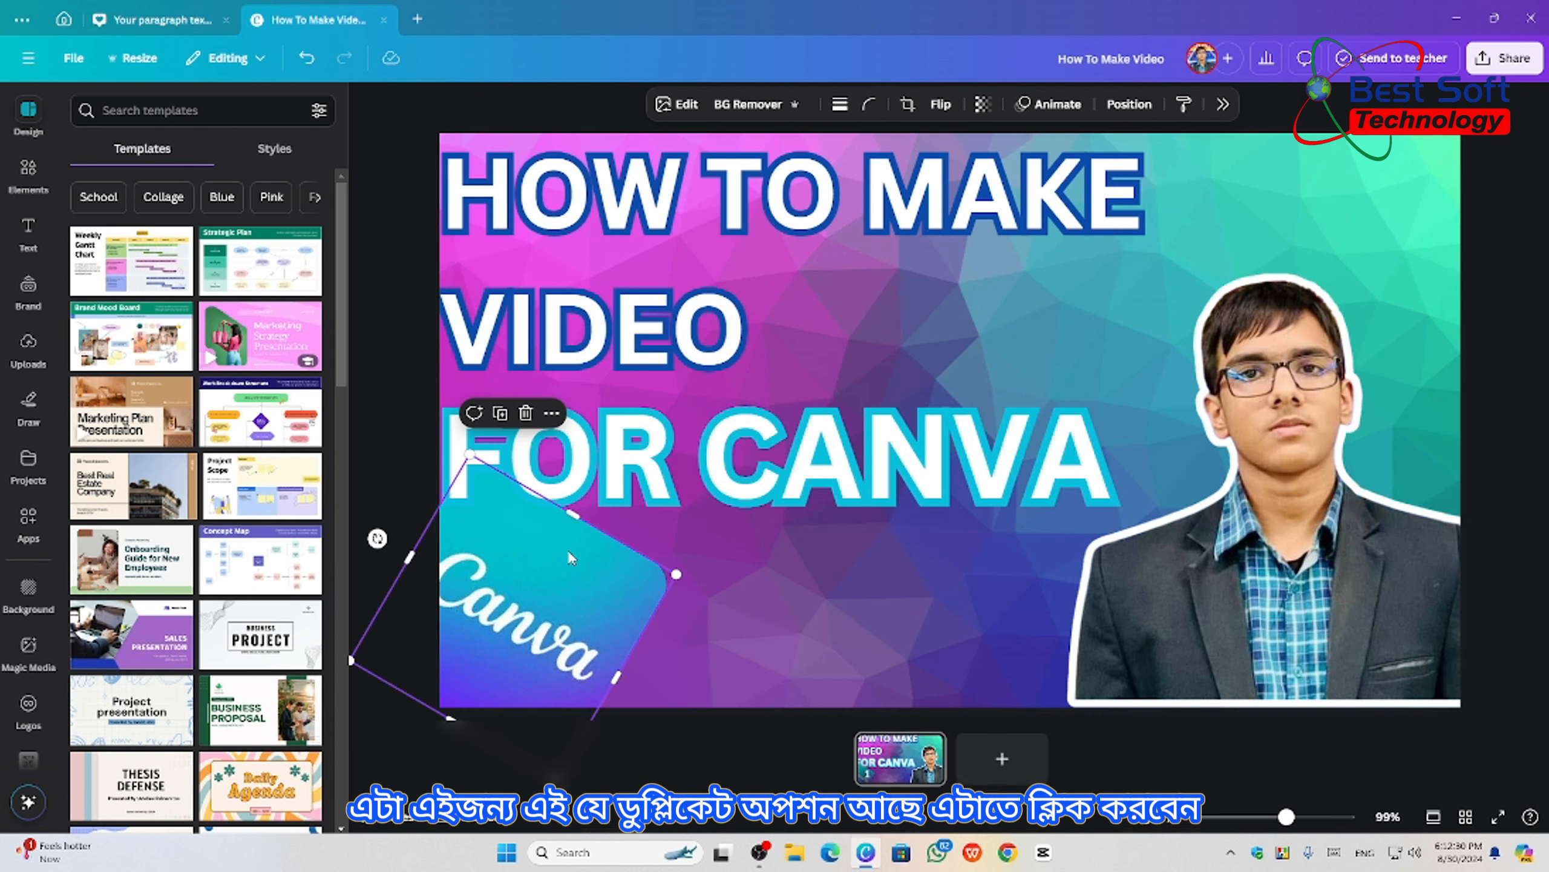
pyautogui.click(499, 416)
pyautogui.moveTo(701, 591); pyautogui.dragTo(1288, 262)
pyautogui.moveTo(1332, 338); pyautogui.dragTo(1358, 228)
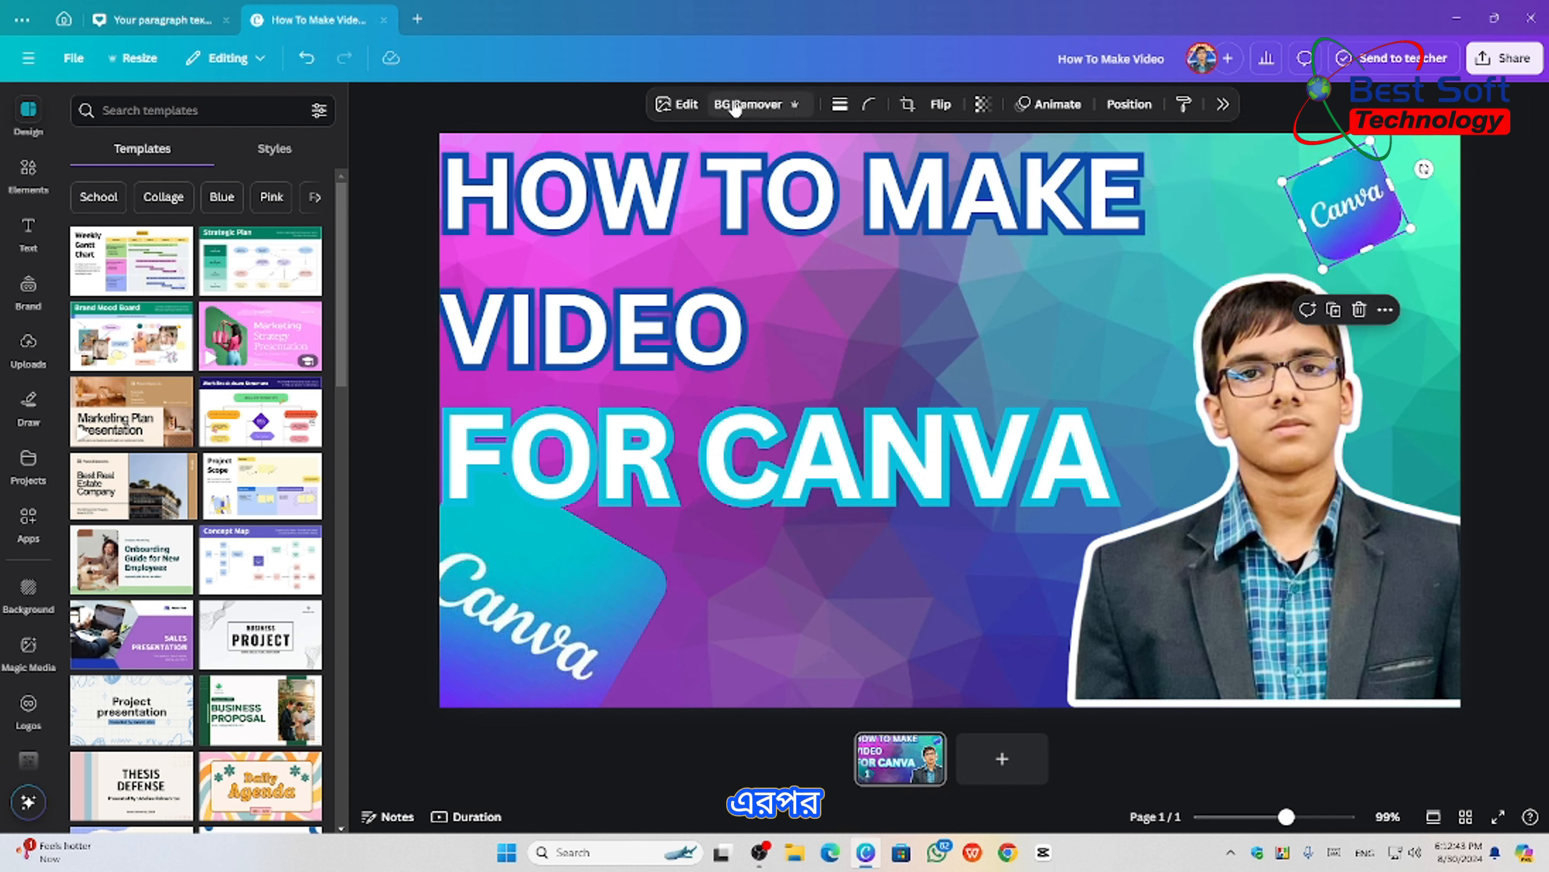
# - Blur the whole image of the small Canva logo copy at intensity 36 and close the image settings
pyautogui.click(682, 105)
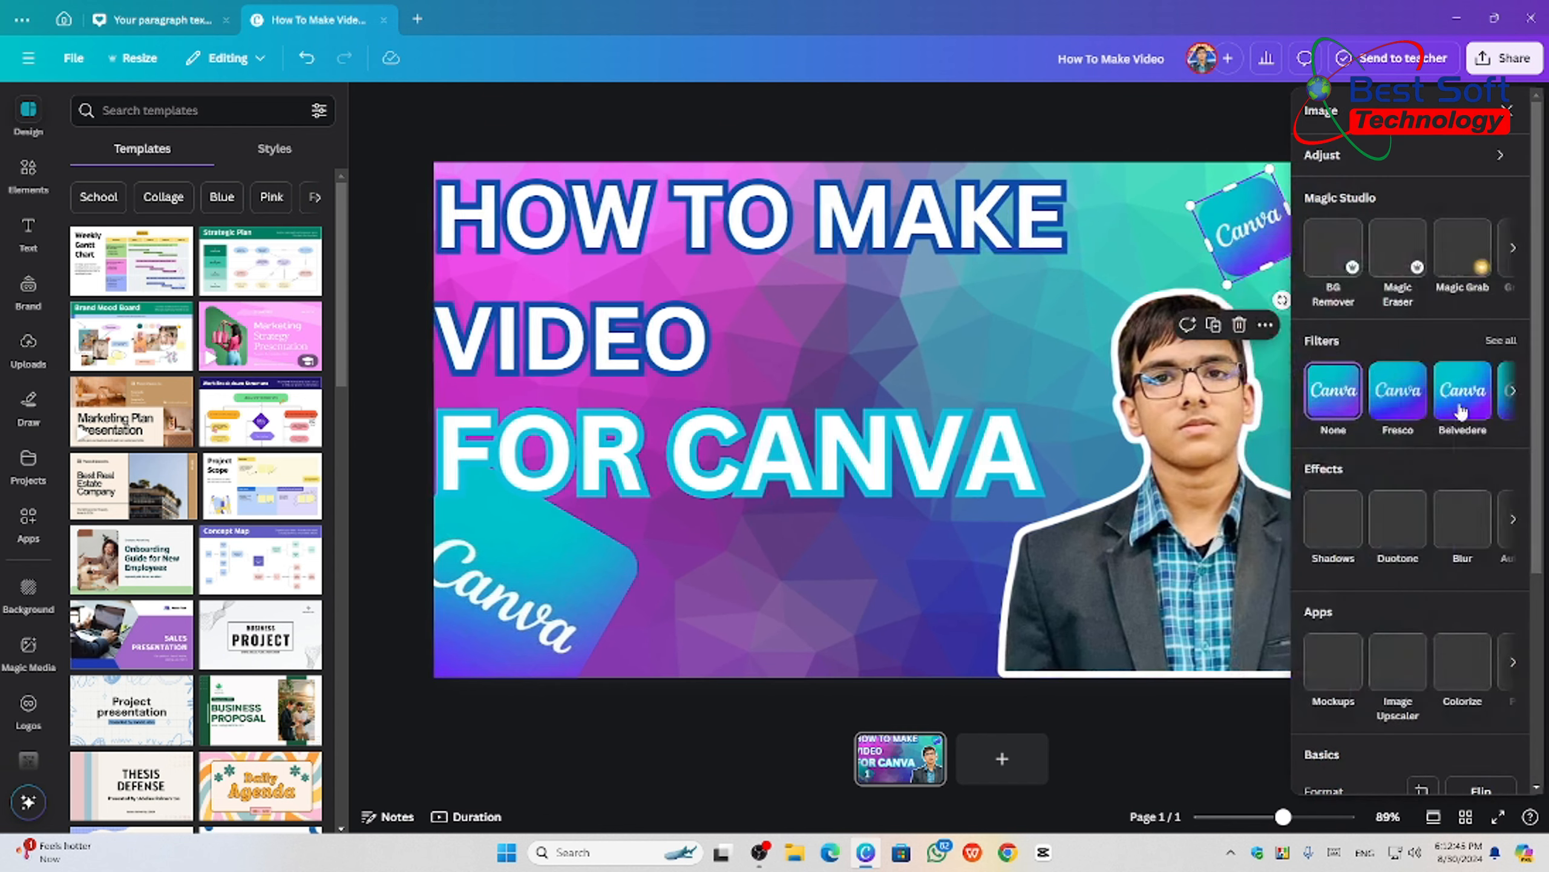
pyautogui.click(1522, 523)
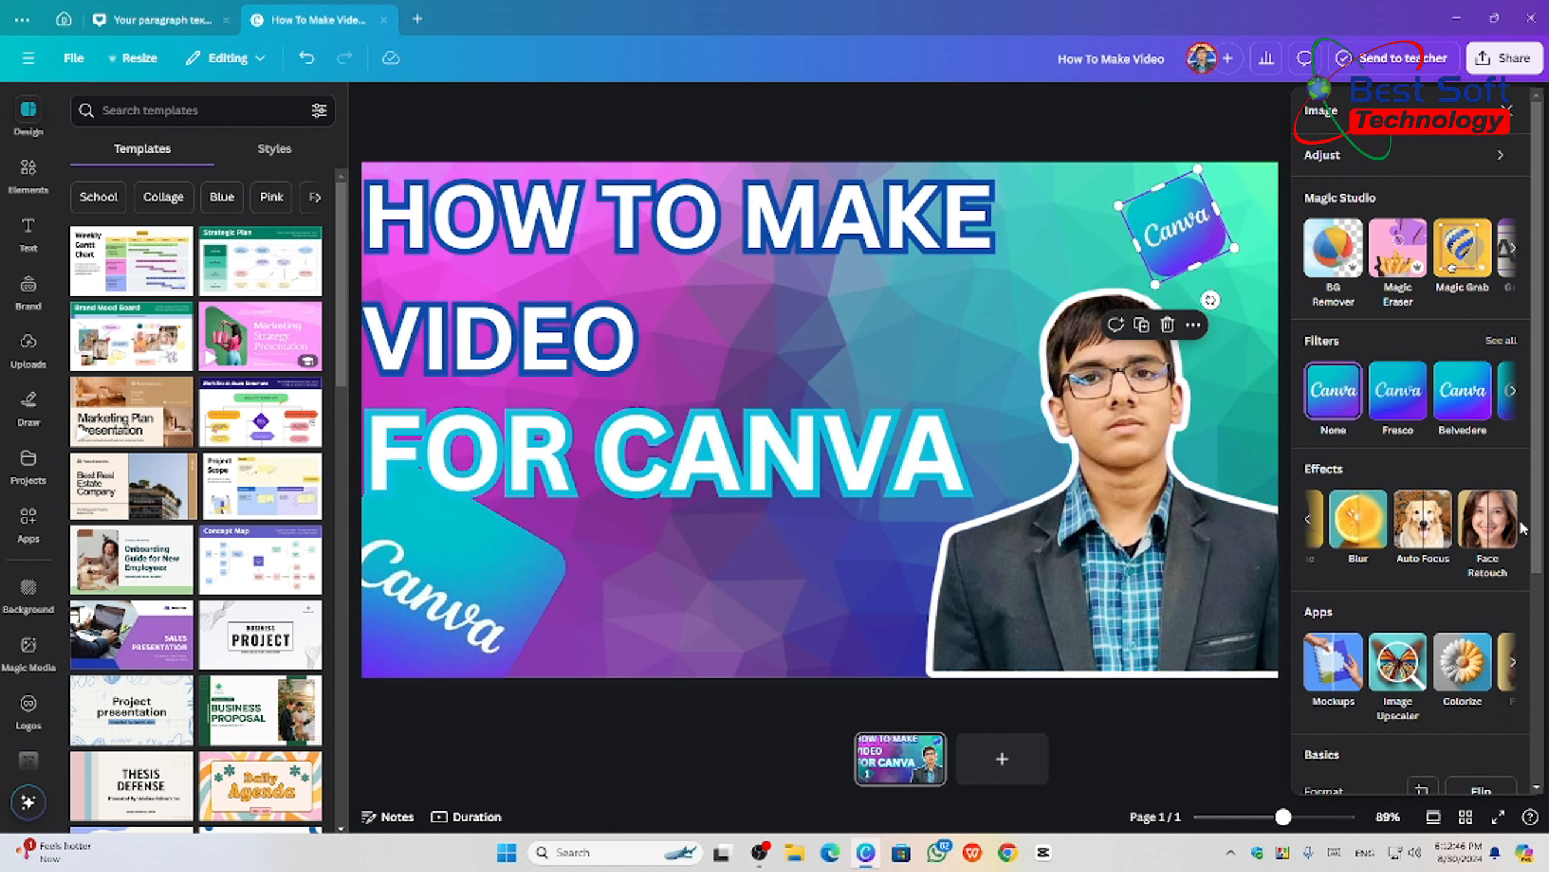
pyautogui.click(1511, 658)
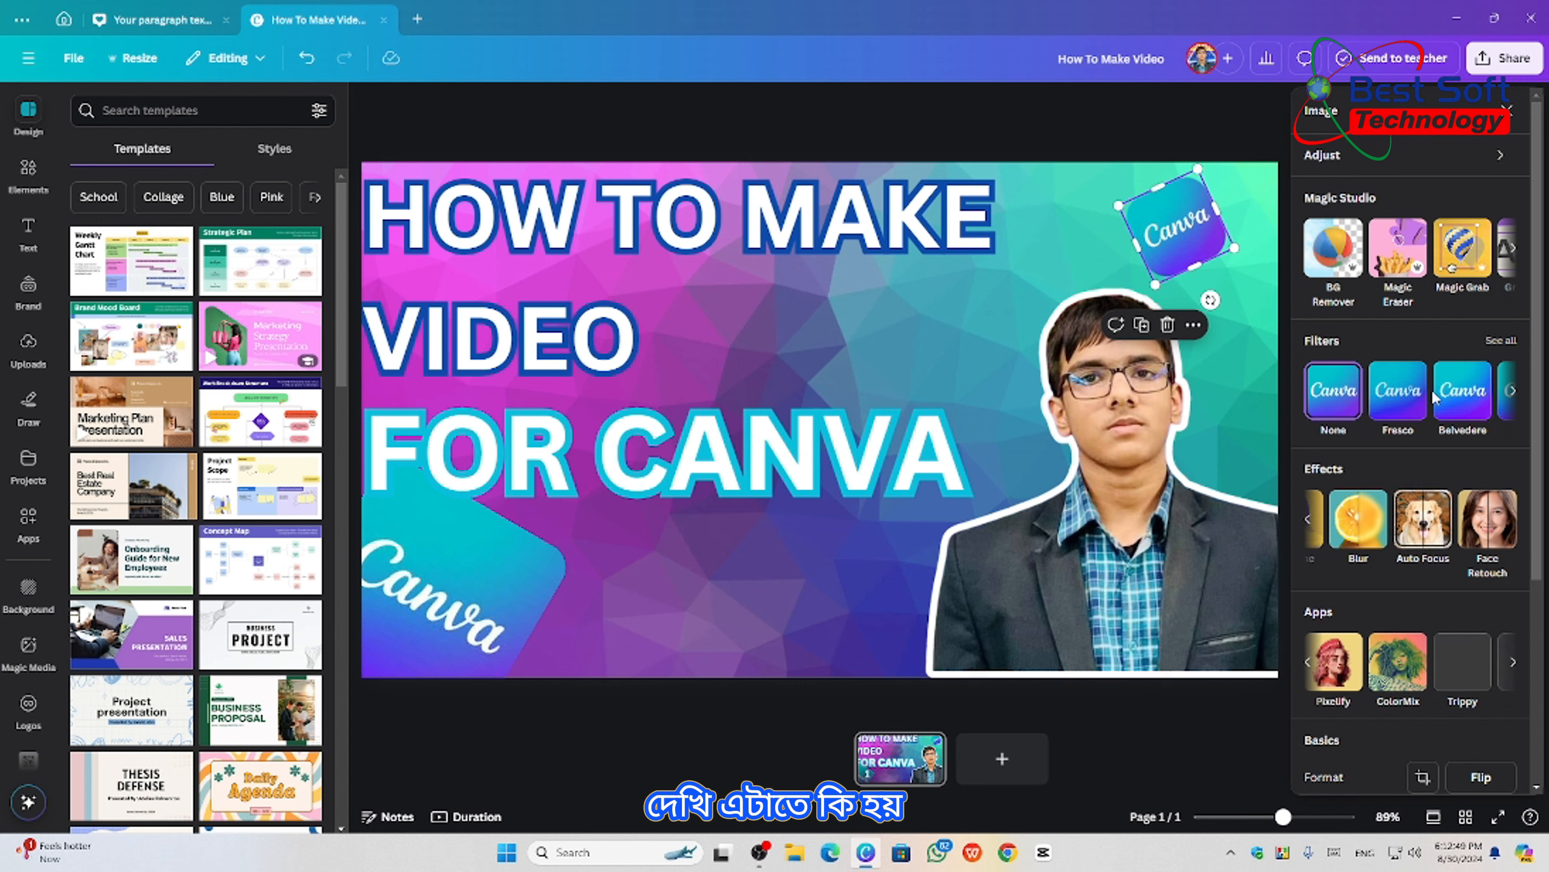
pyautogui.click(1348, 537)
pyautogui.click(1460, 162)
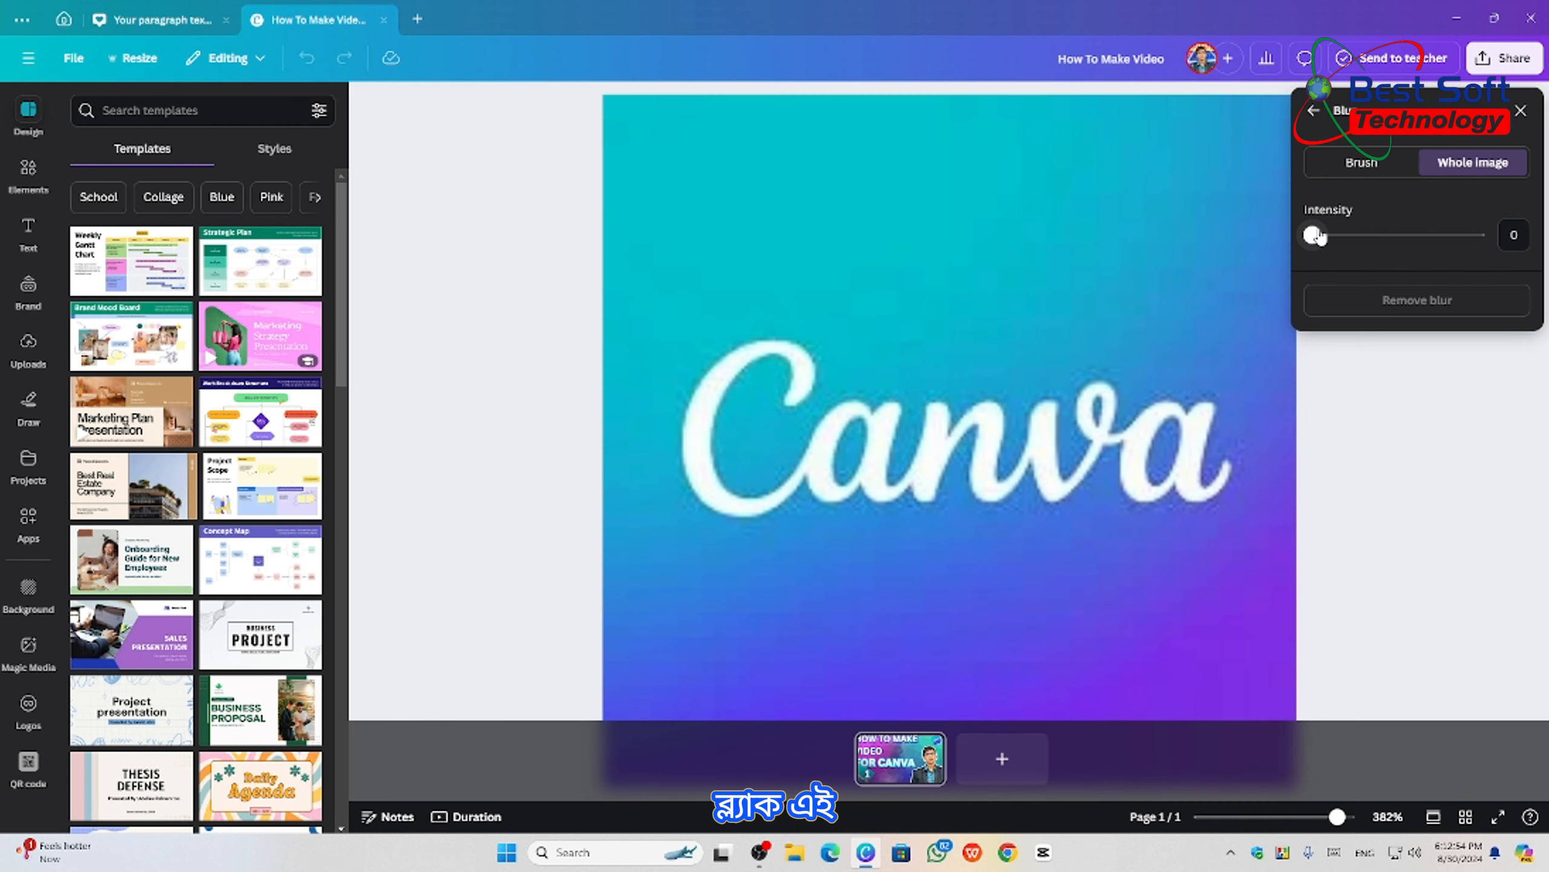
pyautogui.moveTo(1344, 240)
pyautogui.mouseDown()
pyautogui.moveTo(1391, 243)
pyautogui.moveTo(1373, 244)
pyautogui.mouseUp()
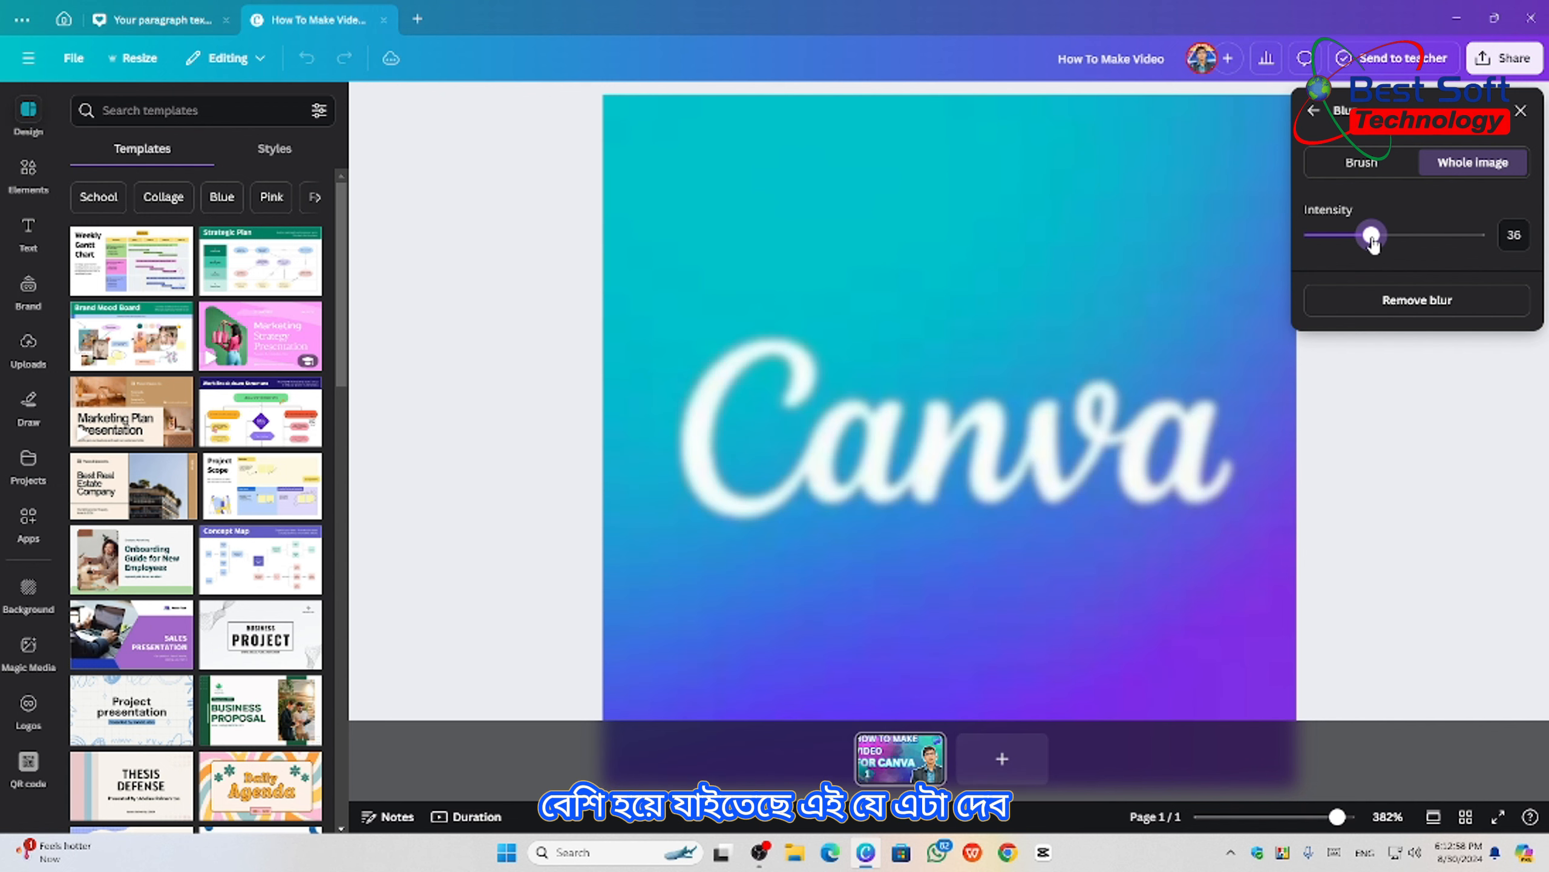
pyautogui.click(1519, 113)
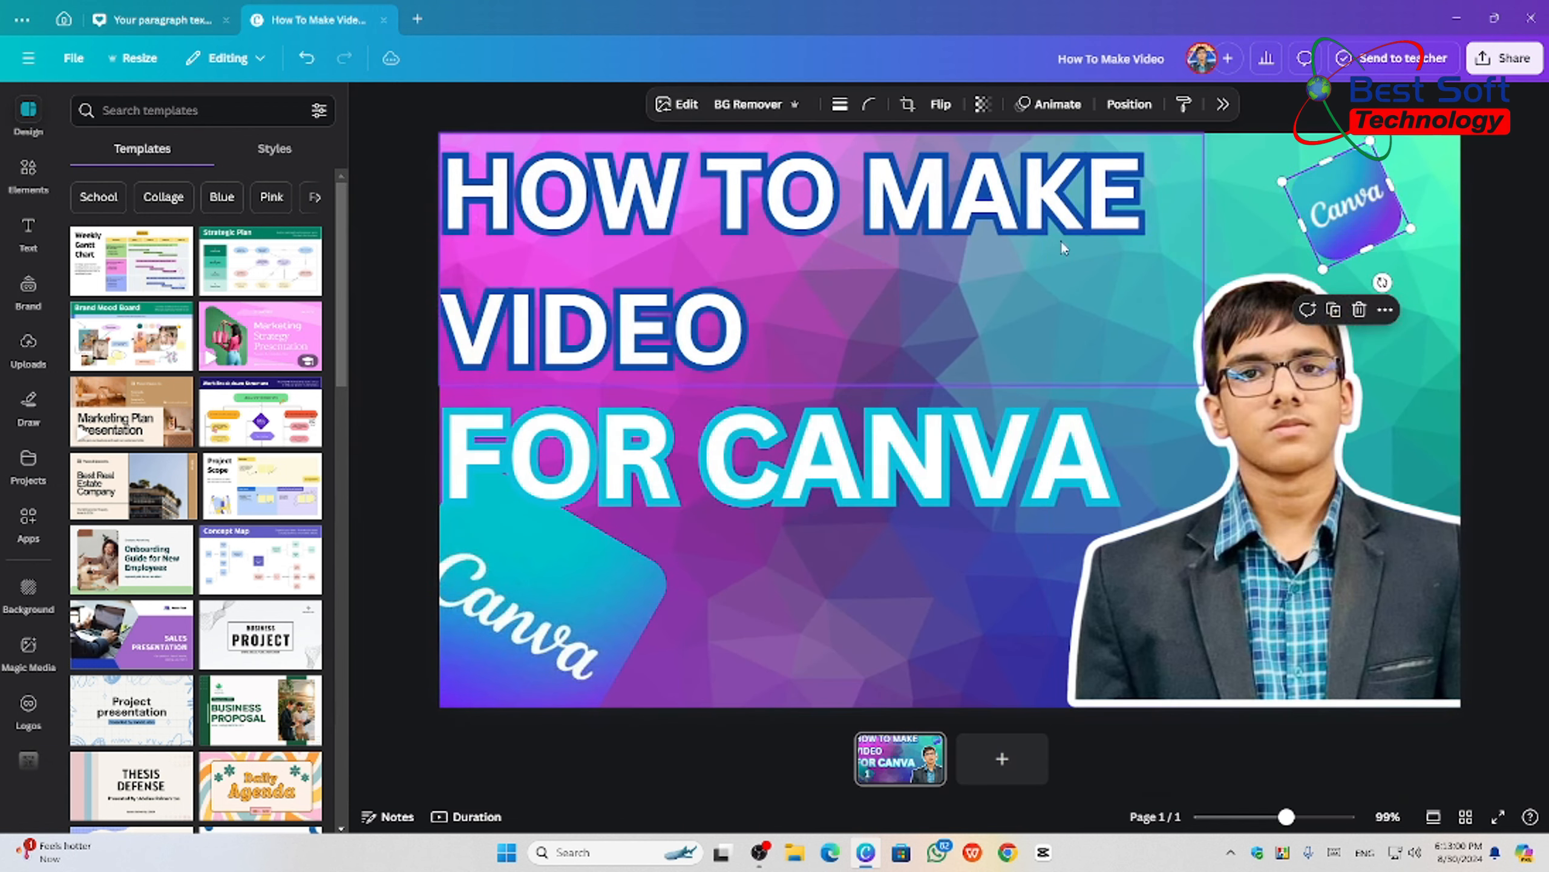
# - Enlarge the small Canva logo copy to about 146 x 146 and move it up to the design's upper edge
pyautogui.click(1221, 222)
pyautogui.click(1358, 208)
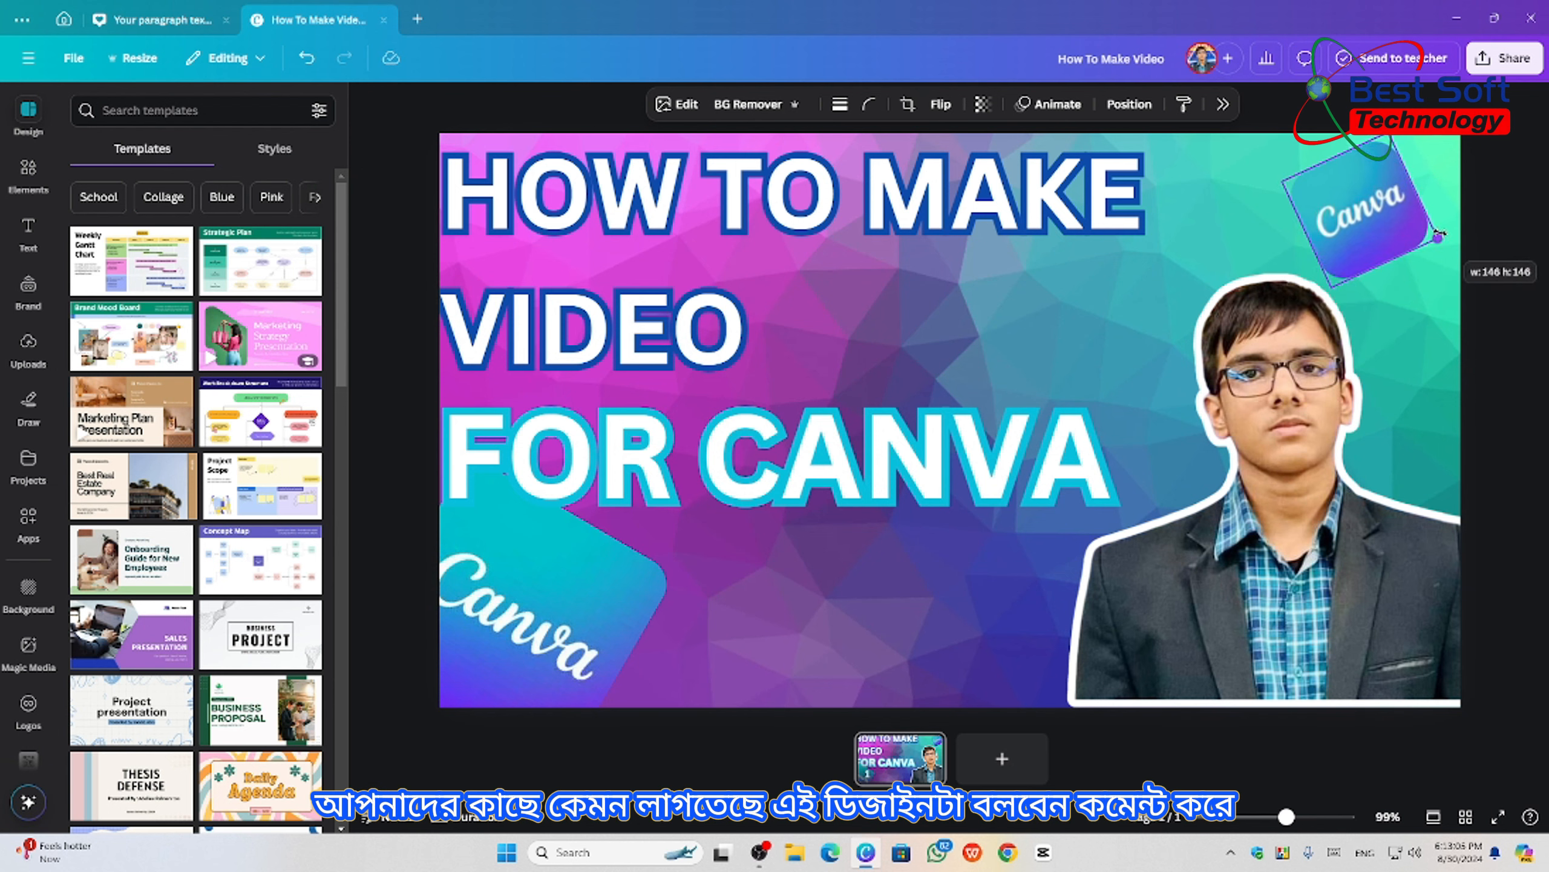
pyautogui.moveTo(1358, 208); pyautogui.dragTo(1365, 186)
pyautogui.click(1178, 227)
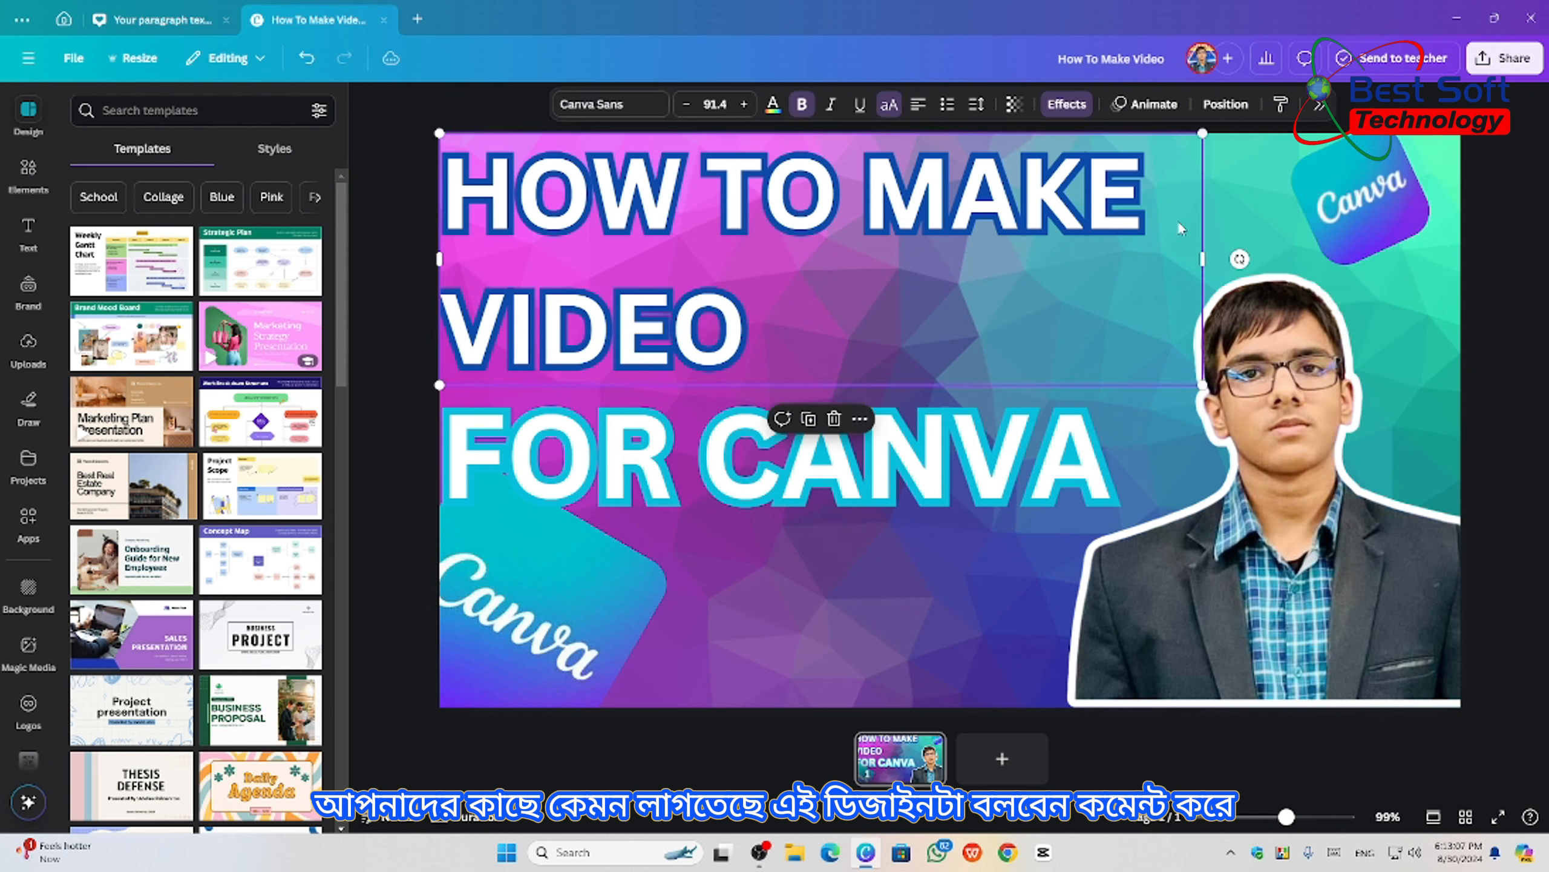
pyautogui.click(1217, 225)
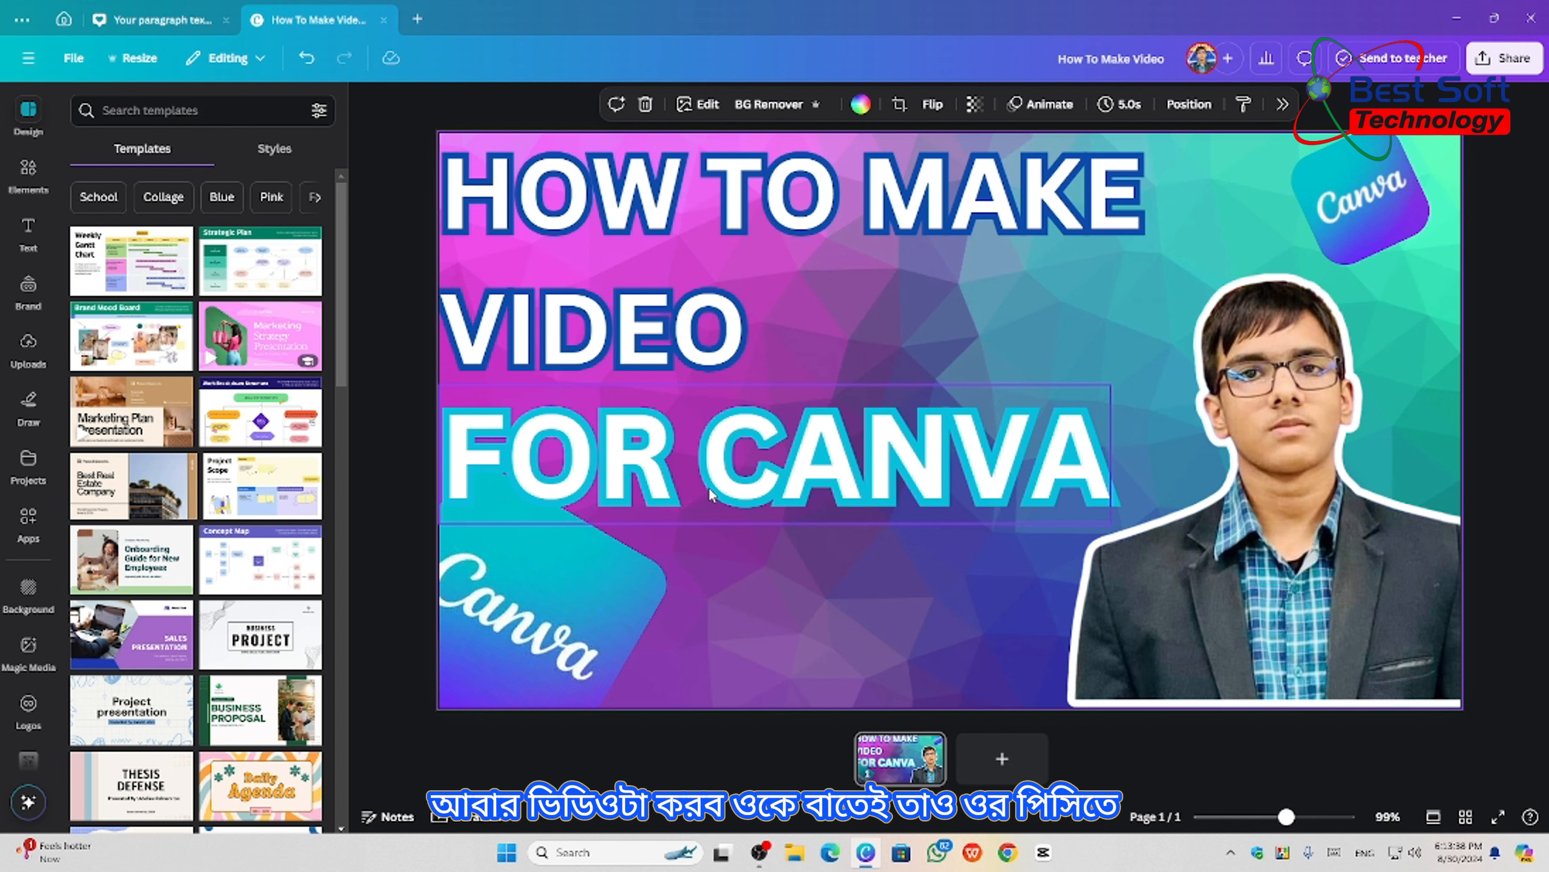
# - Add a heading text box to the design with the text "ON PC"
pyautogui.click(46, 365)
pyautogui.click(27, 232)
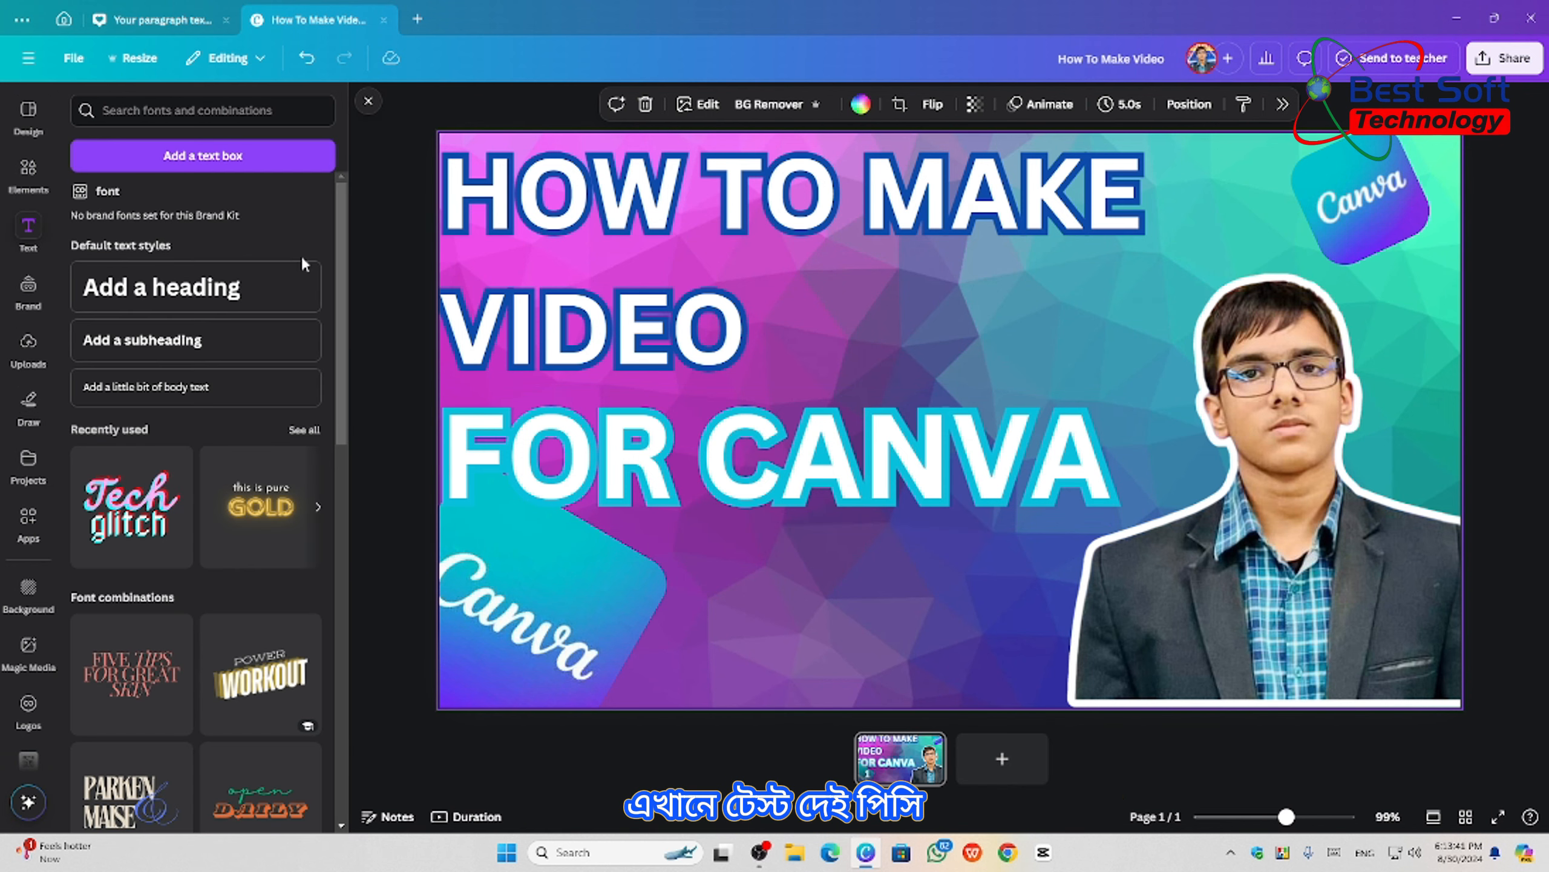
pyautogui.click(240, 303)
pyautogui.press('BackSpace')
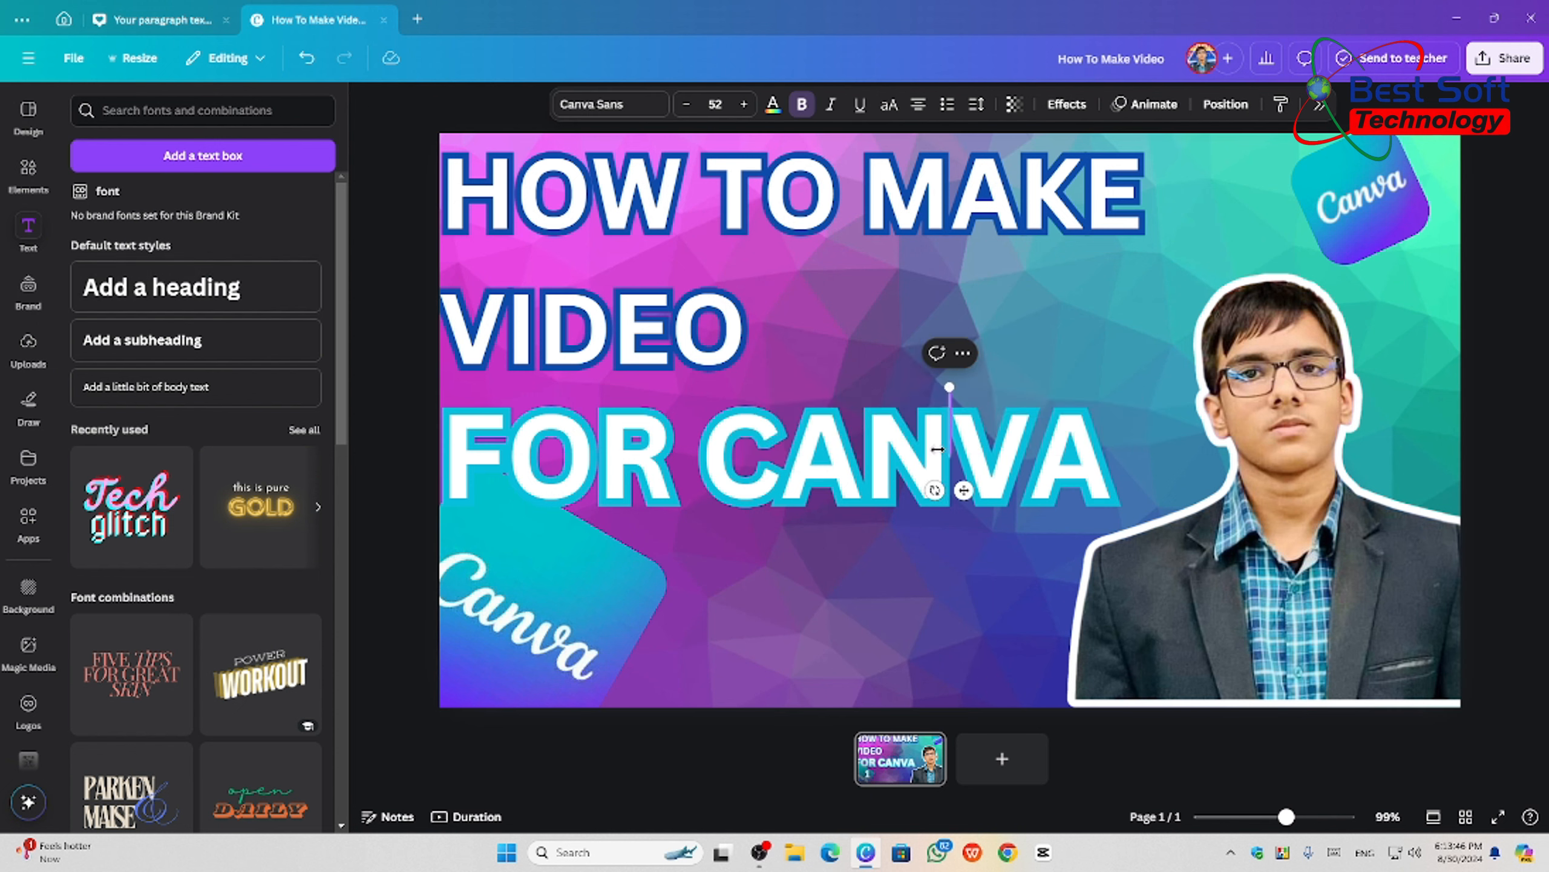
pyautogui.write('ON P')
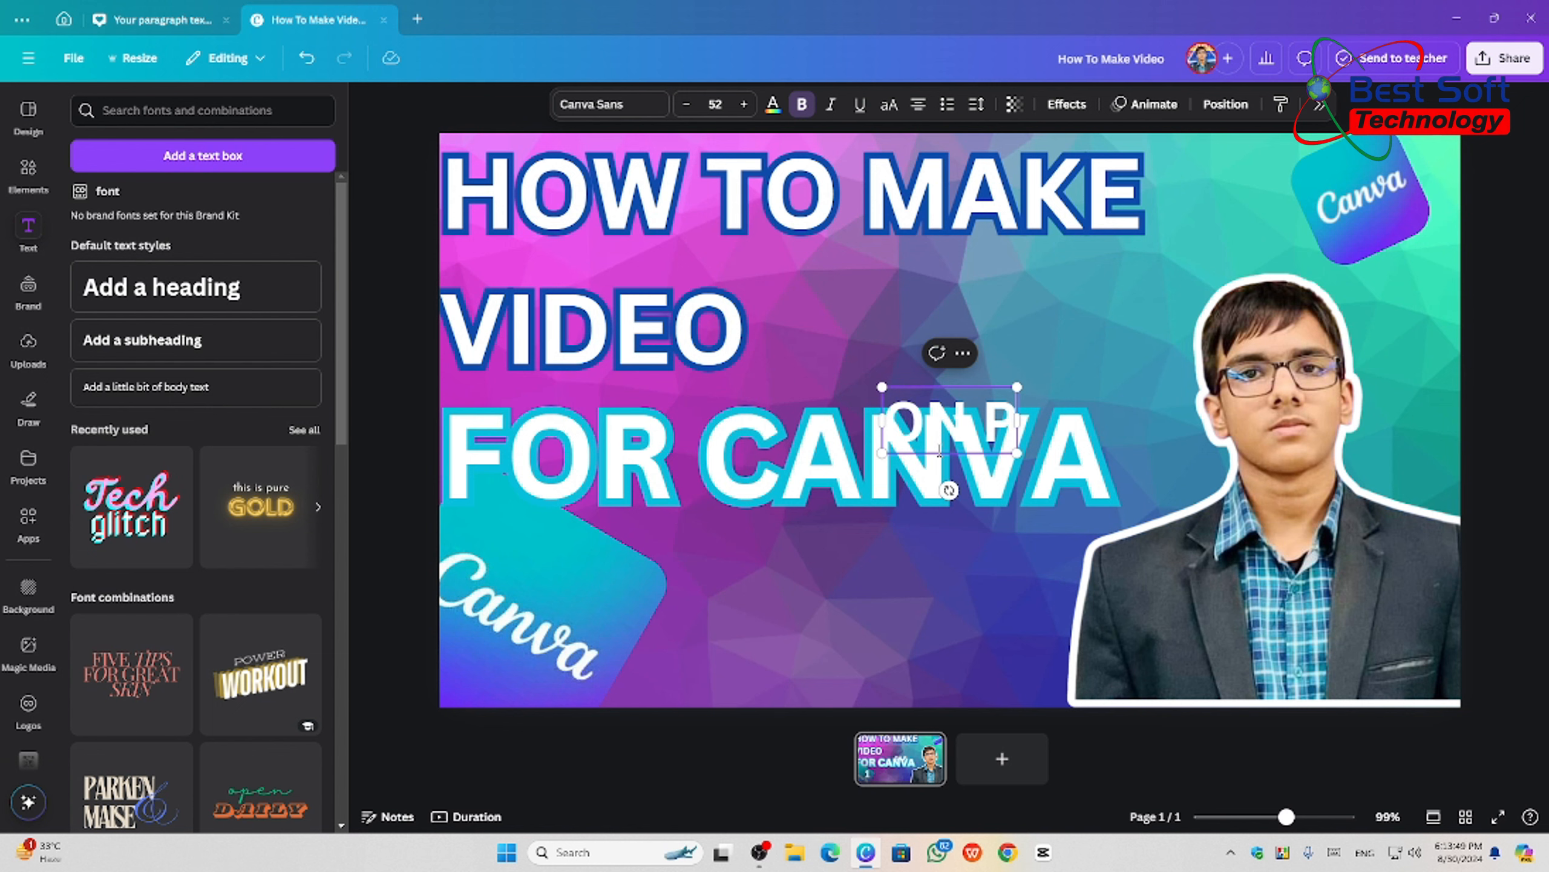
pyautogui.write('C')
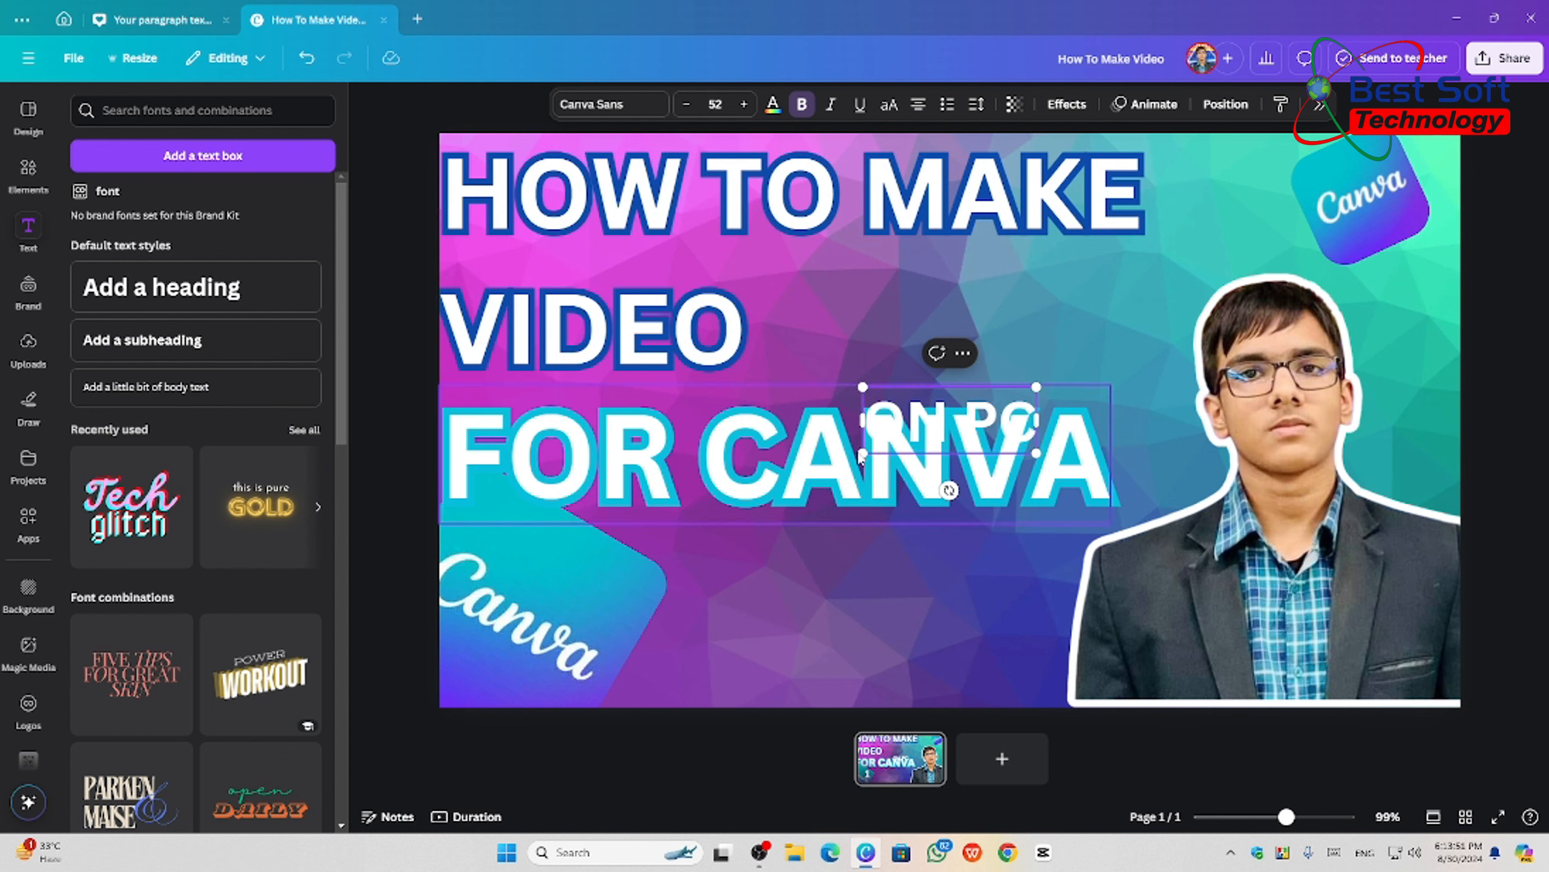
# - Enlarge the "ON PC" heading to font size 115 and place it below "FOR CANVA", beside the tilted logo
pyautogui.moveTo(840, 468); pyautogui.dragTo(637, 537)
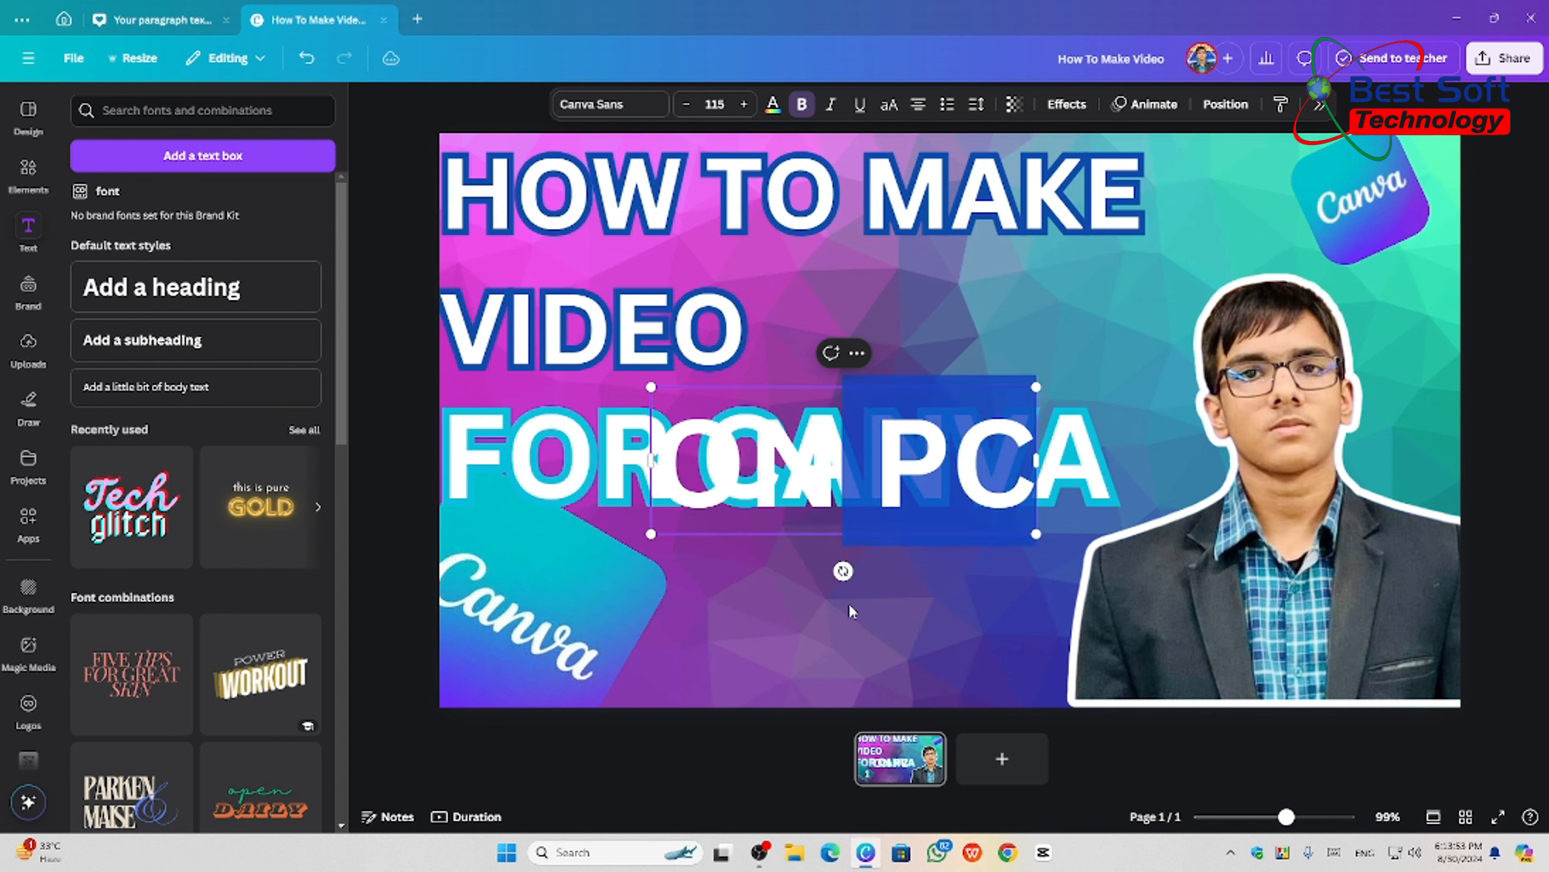
pyautogui.click(890, 551)
pyautogui.moveTo(888, 542); pyautogui.dragTo(896, 643)
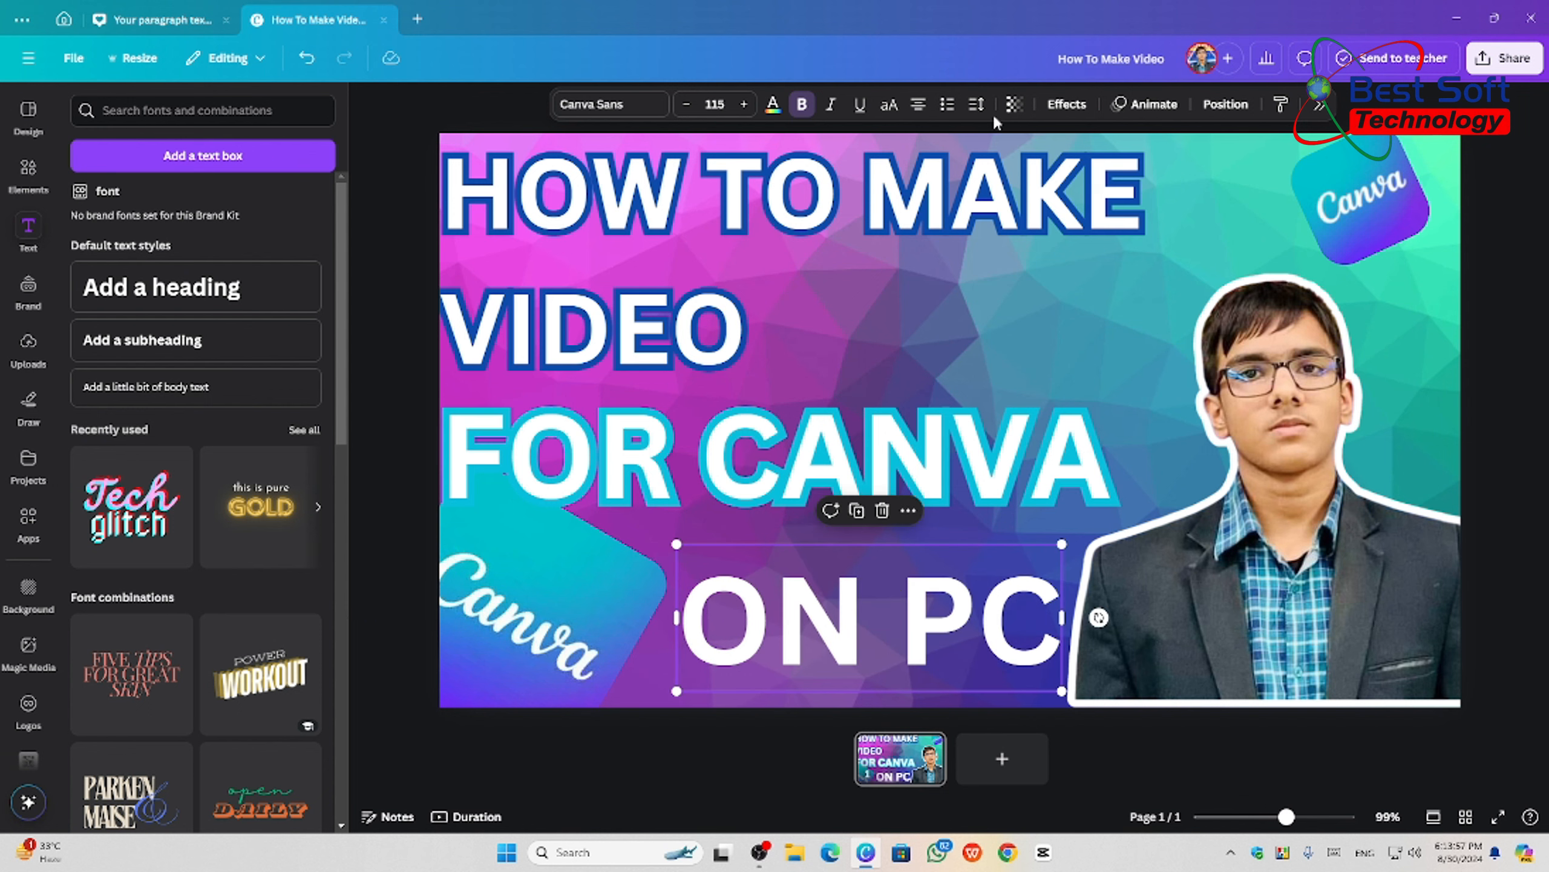
# - Apply the Hollow text effect to the "ON PC" heading
pyautogui.click(1066, 104)
pyautogui.click(1340, 294)
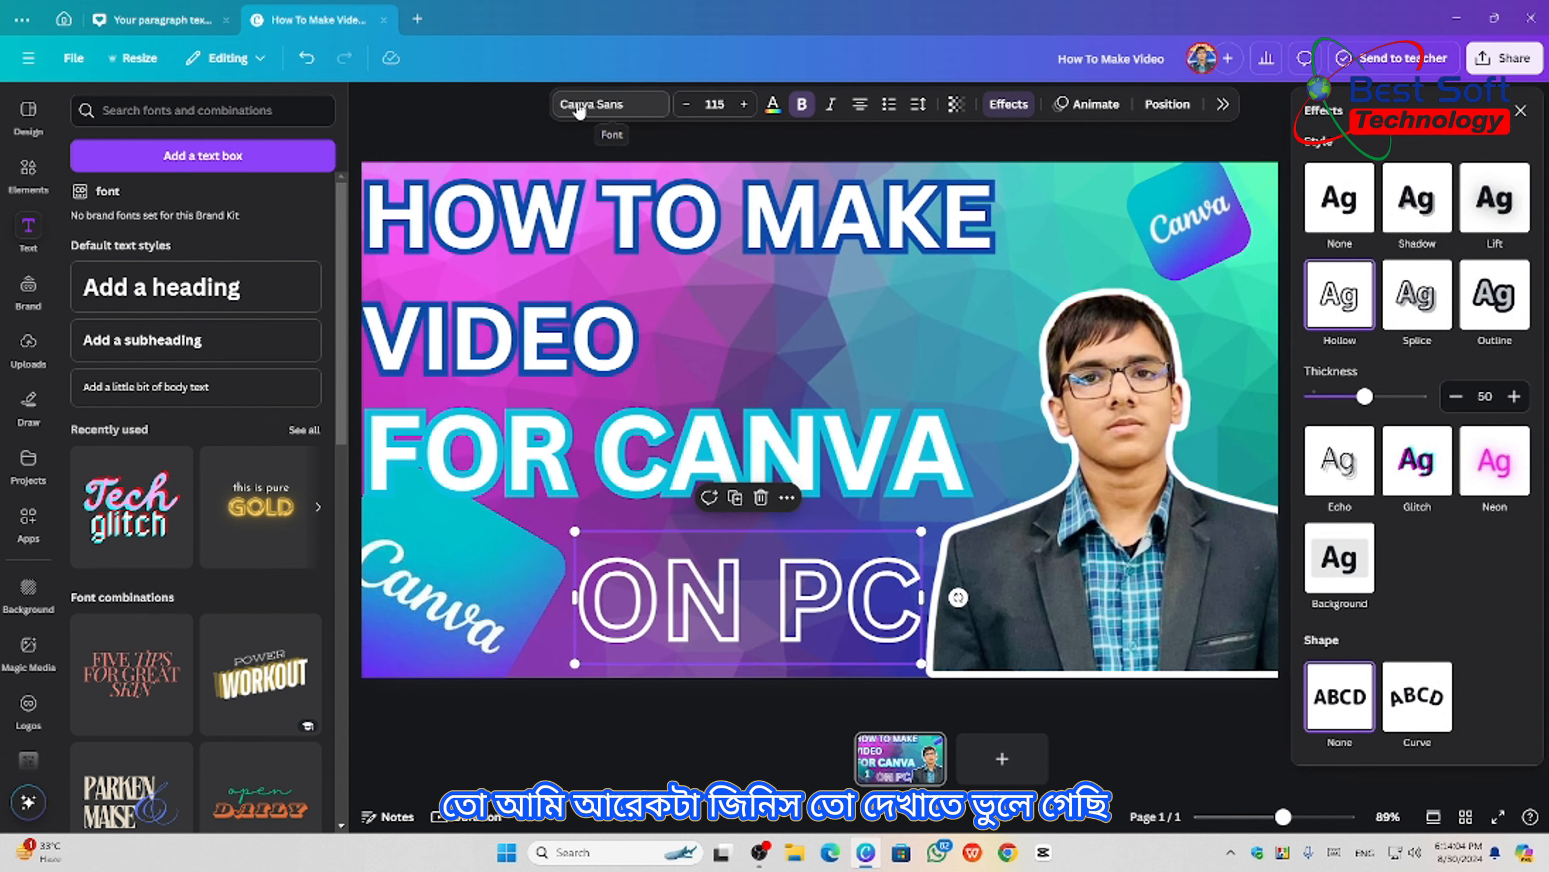
# - Set the font of the "HOW TO MAKE VIDEO" title to Impact
pyautogui.click(599, 258)
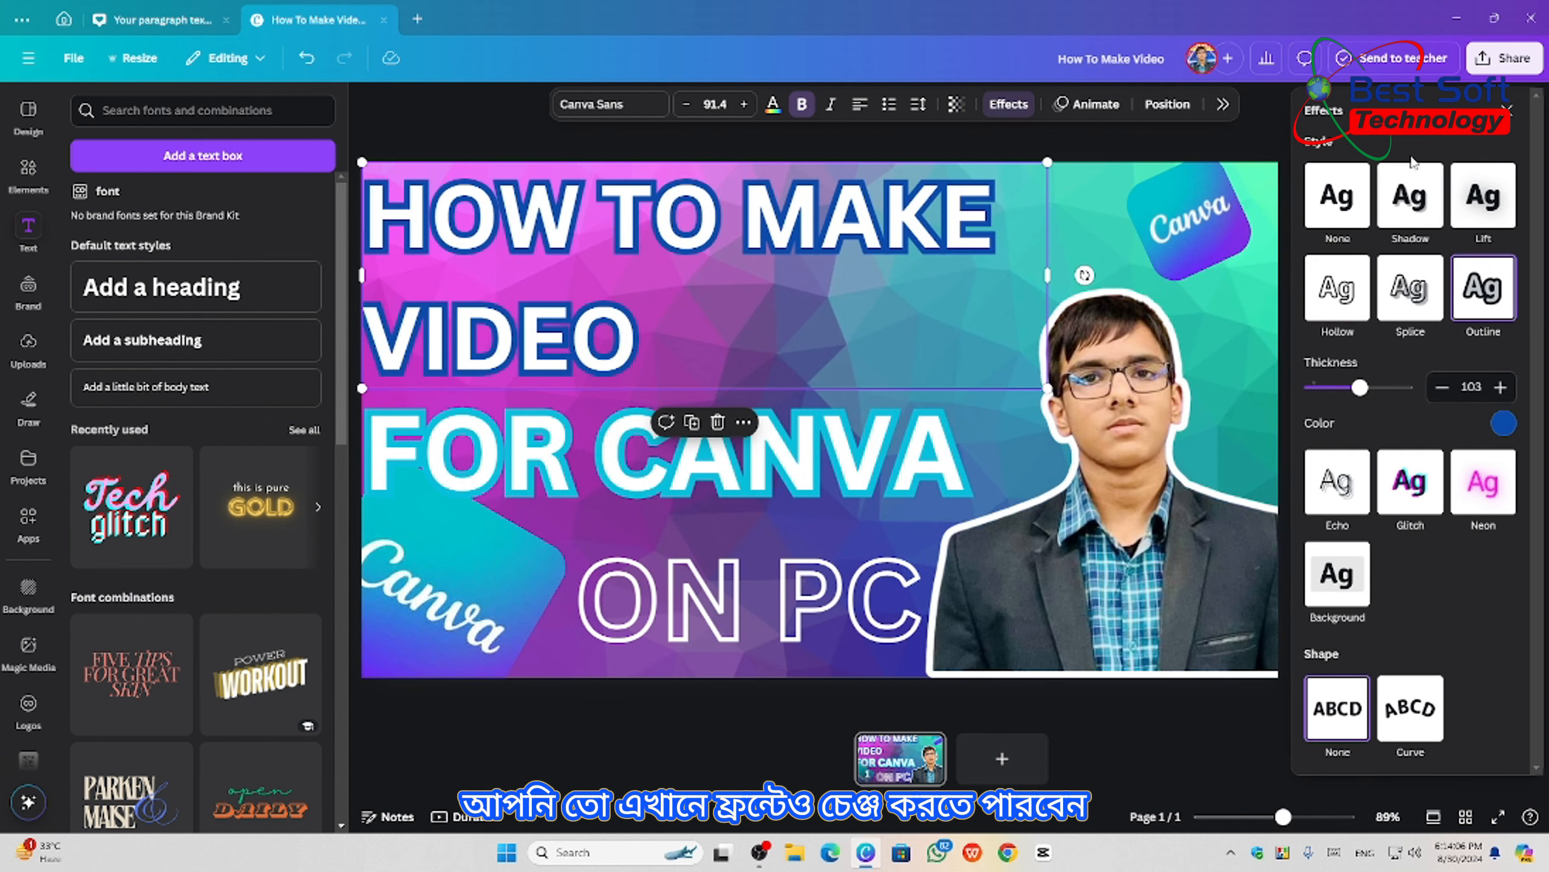
pyautogui.click(1506, 110)
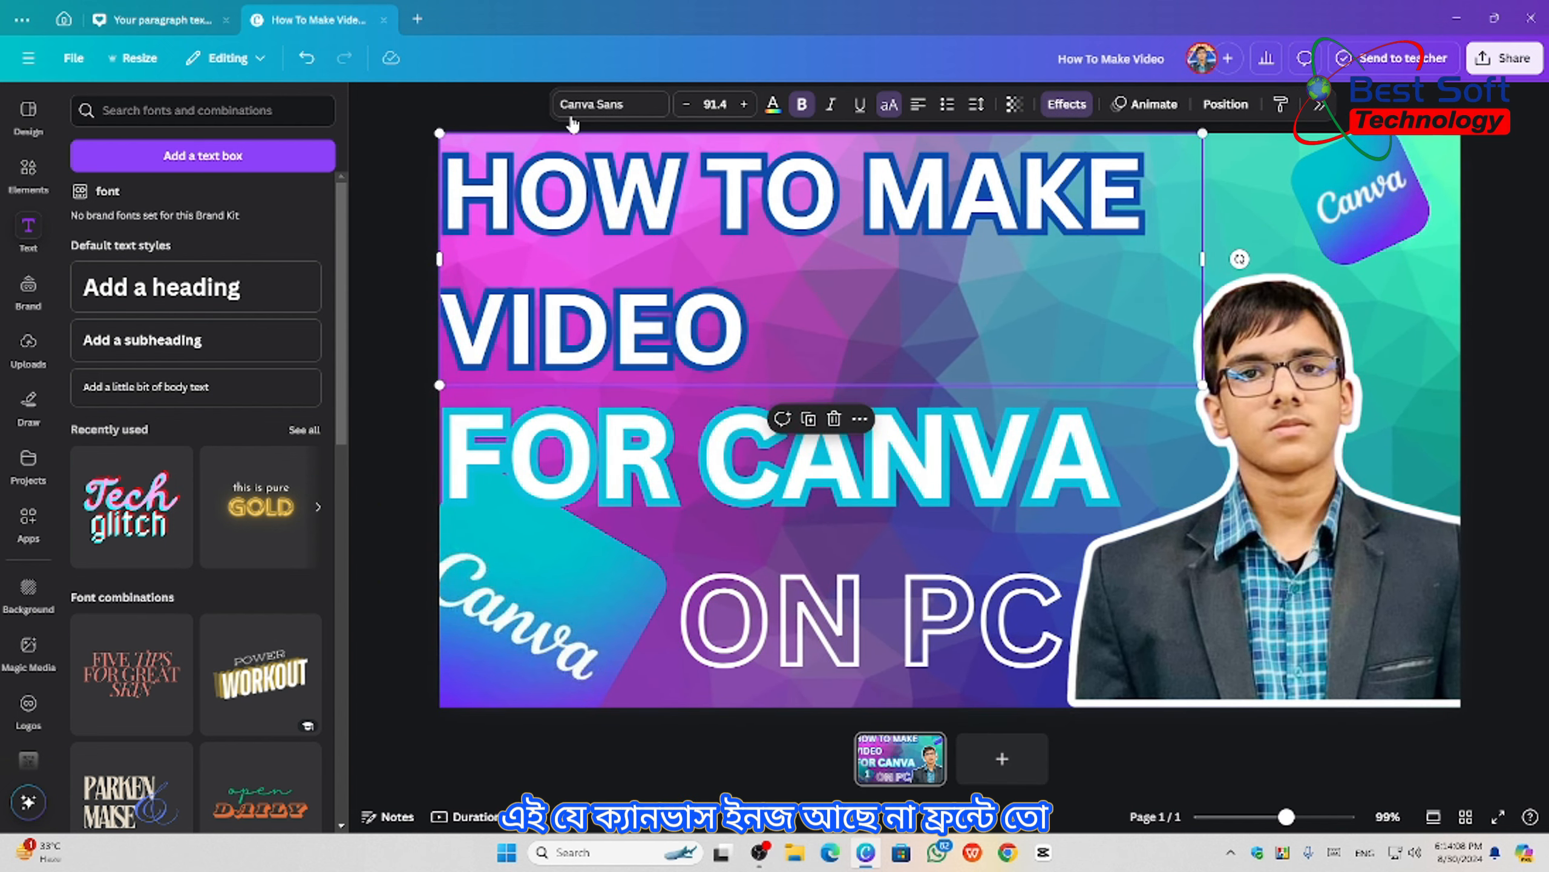
pyautogui.click(607, 105)
pyautogui.click(1377, 342)
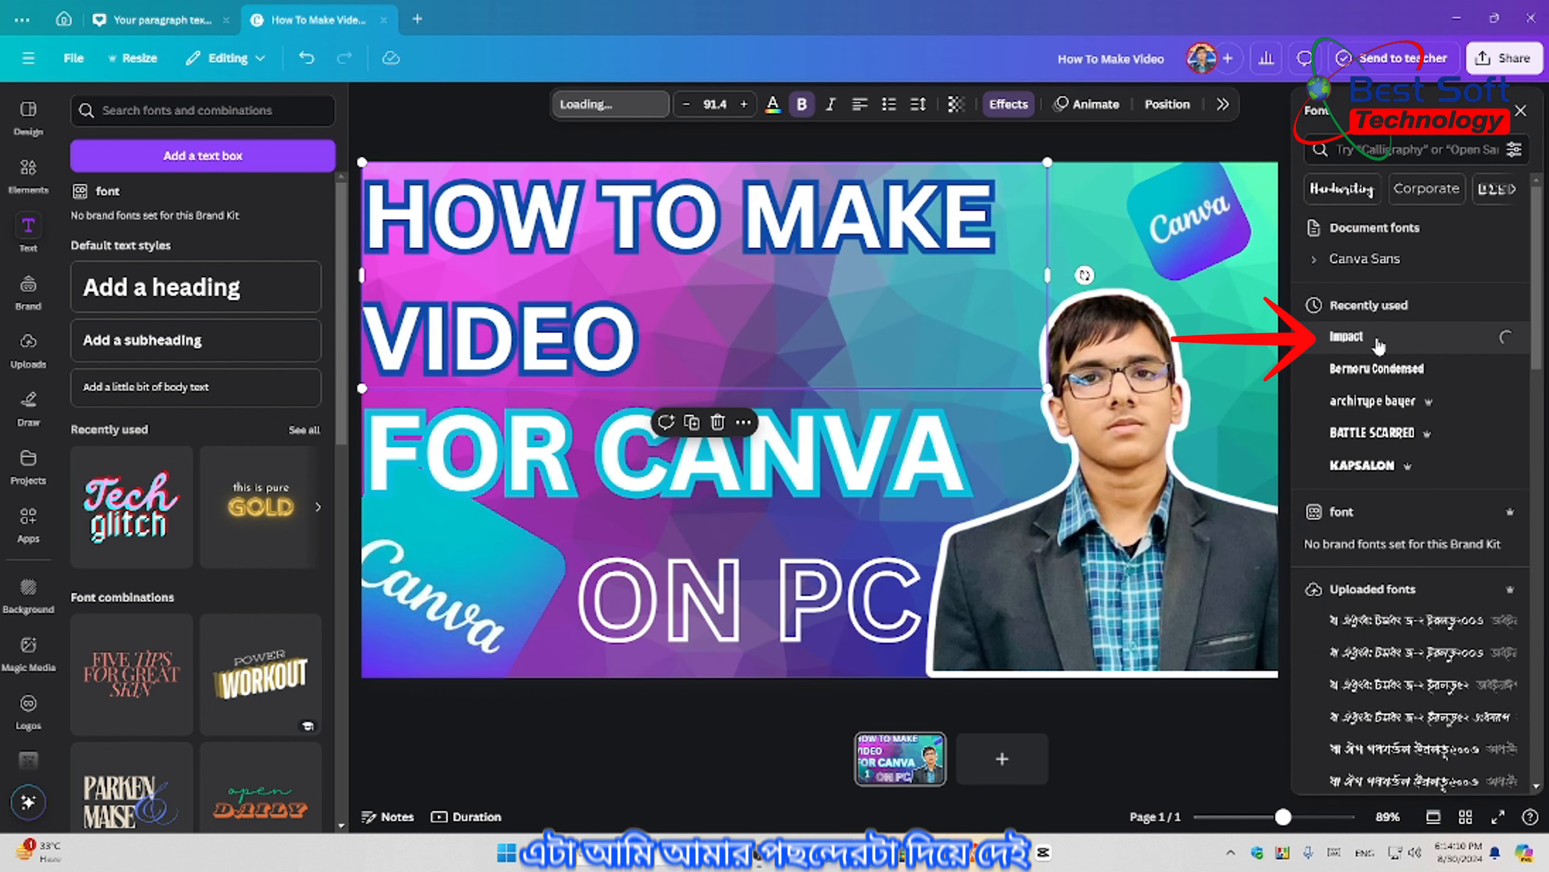
# - Enlarge the "HOW TO MAKE VIDEO" title to font size 106 and position it on one line along the design's upper edge
pyautogui.moveTo(868, 213); pyautogui.dragTo(865, 265)
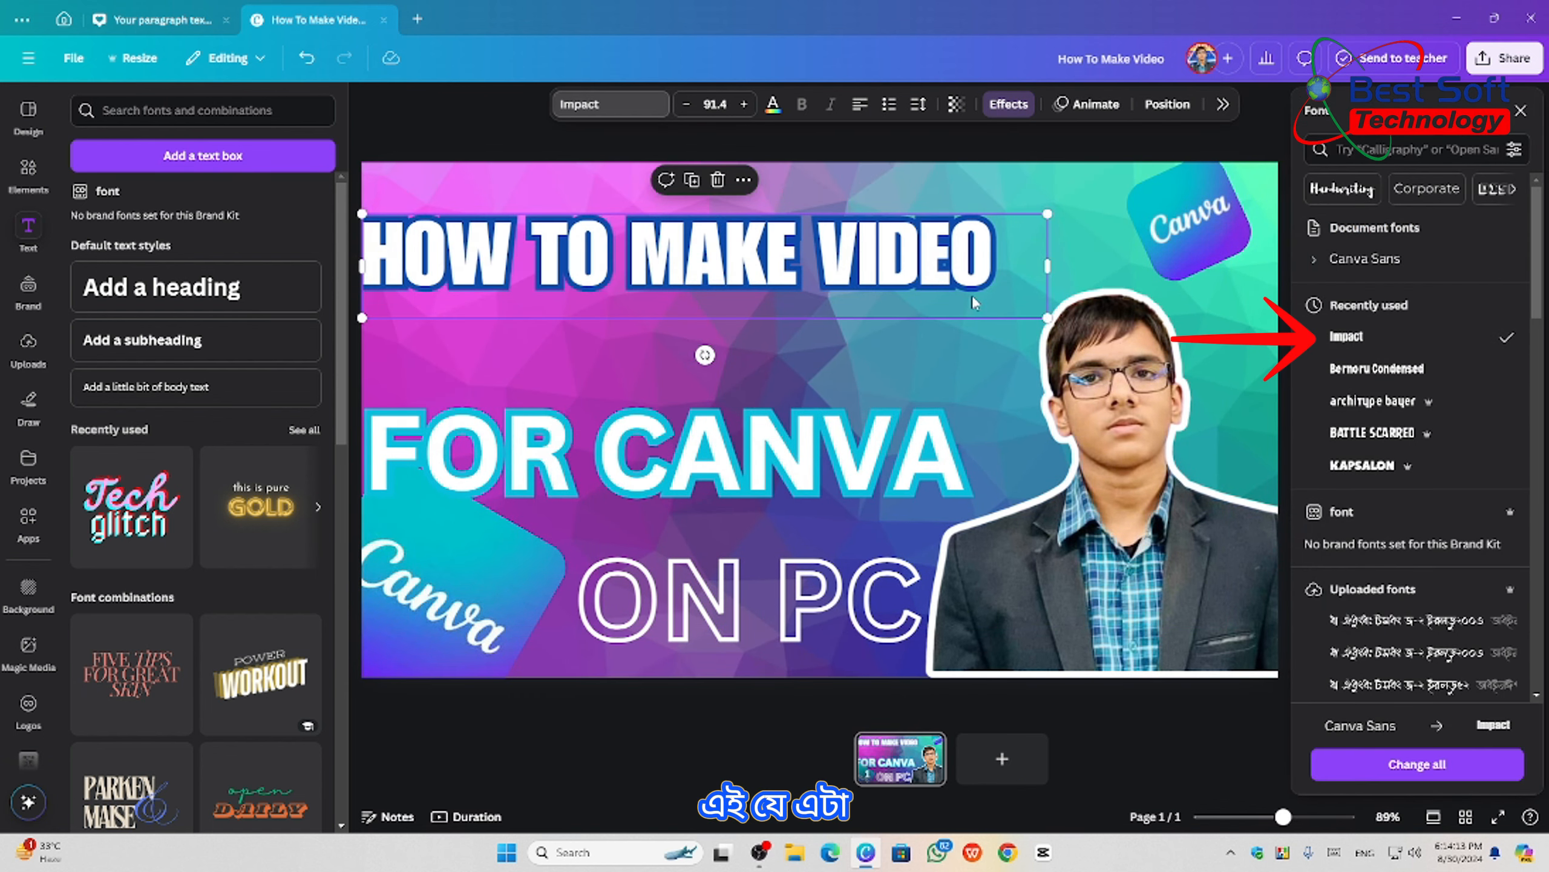
pyautogui.moveTo(1046, 315); pyautogui.dragTo(1159, 335)
pyautogui.moveTo(944, 278); pyautogui.dragTo(945, 243)
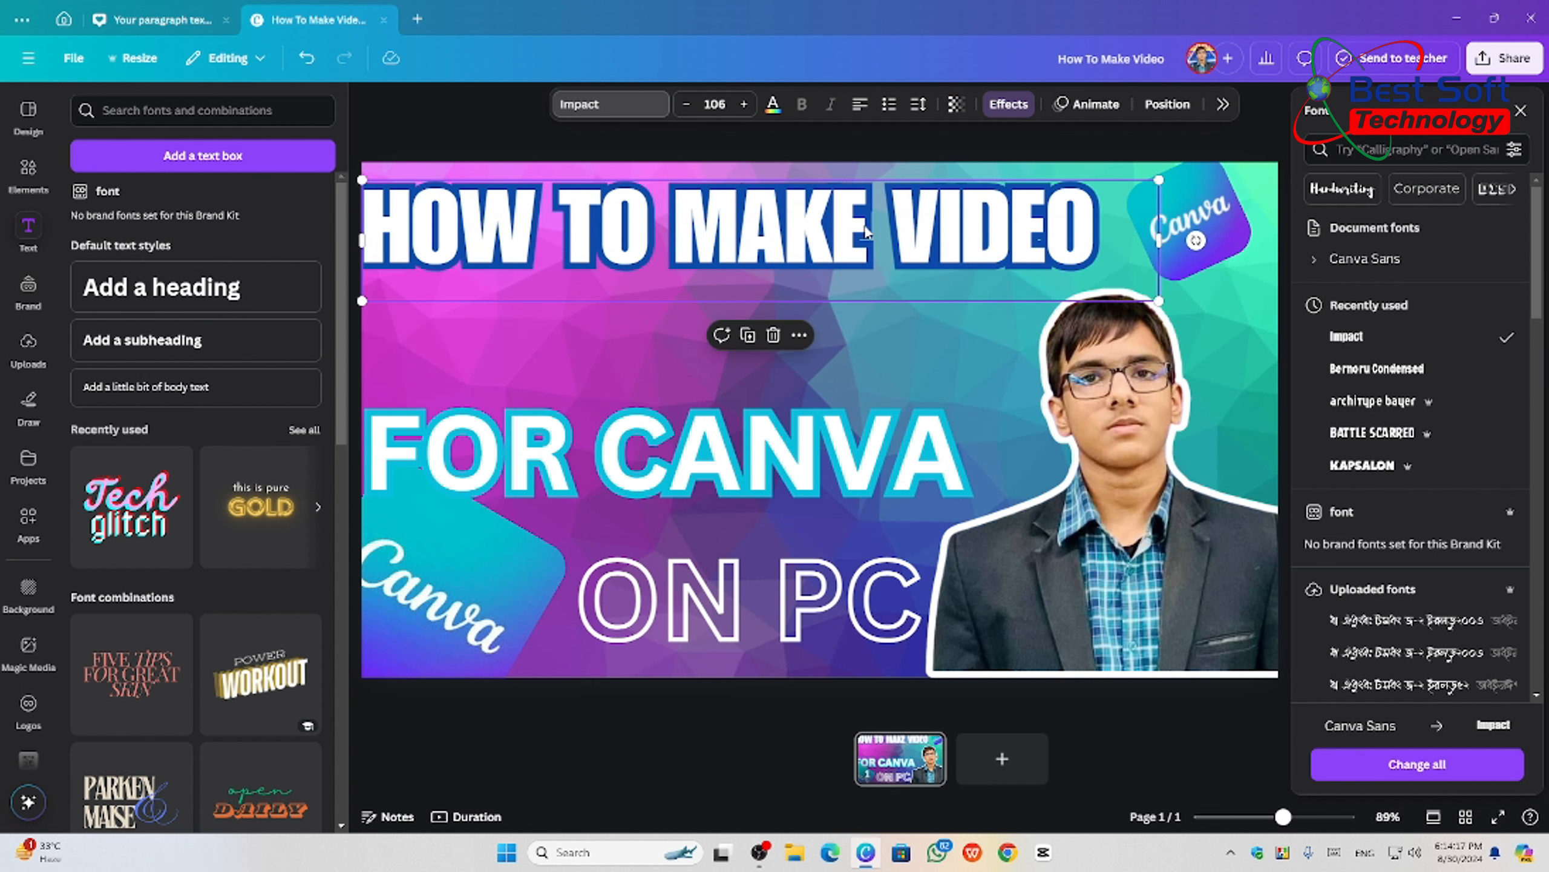
pyautogui.moveTo(667, 234); pyautogui.dragTo(682, 241)
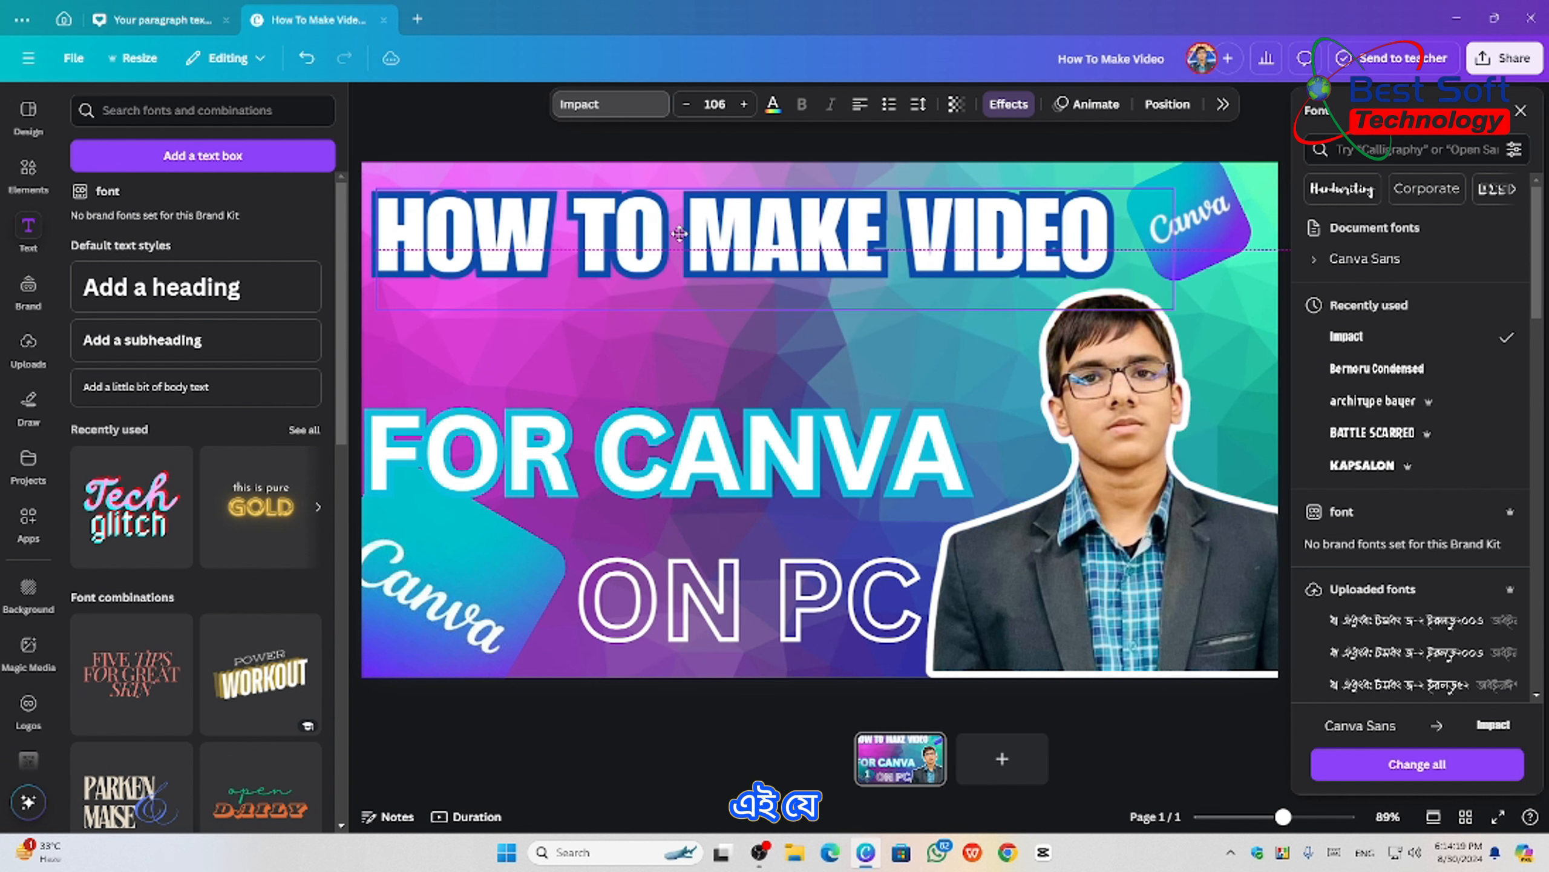
# - Move the "FOR CANVA" heading up under the title and set its font to Impact
pyautogui.click(584, 397)
pyautogui.moveTo(584, 397); pyautogui.dragTo(597, 318)
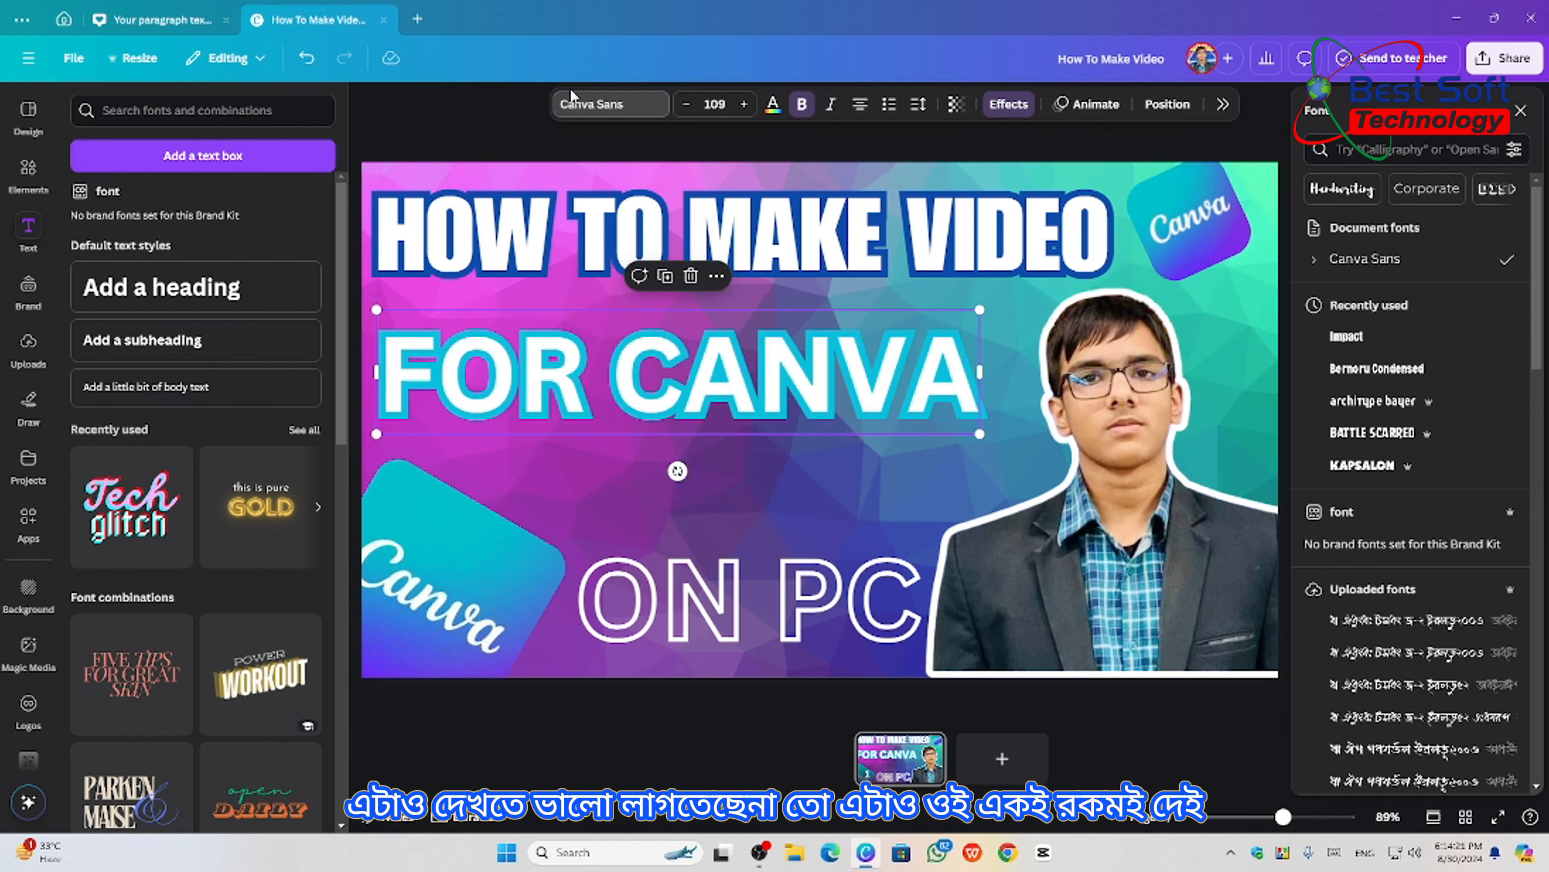
pyautogui.click(1351, 336)
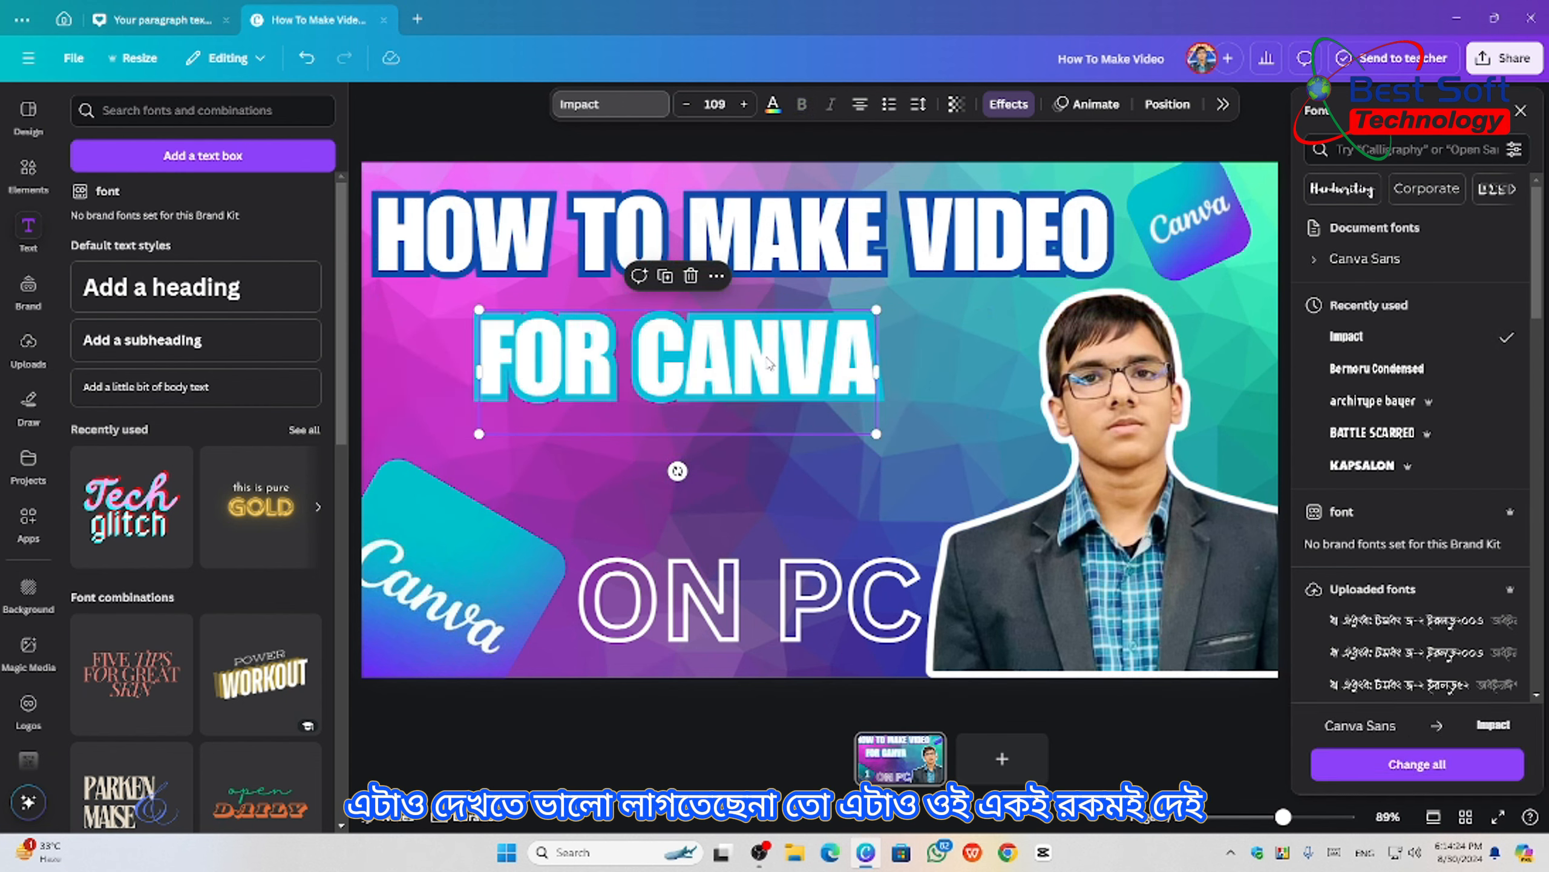
# - Shift the "FOR CANVA" heading slightly to the left and raise the "ON PC" text closer beneath it
pyautogui.moveTo(766, 355); pyautogui.dragTo(722, 356)
pyautogui.click(819, 606)
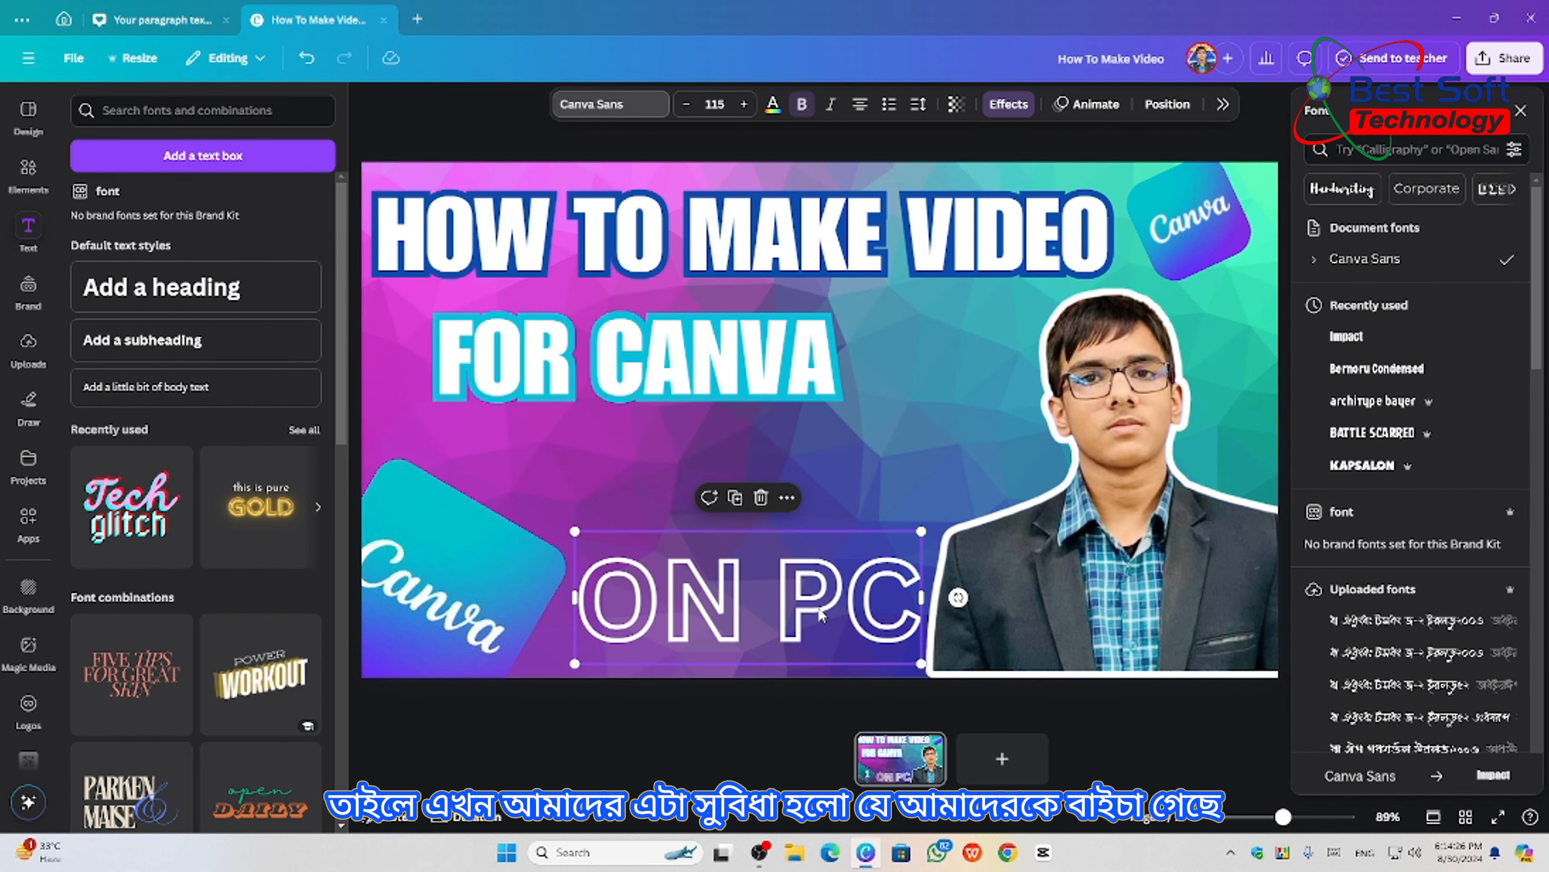
pyautogui.moveTo(819, 606); pyautogui.dragTo(800, 541)
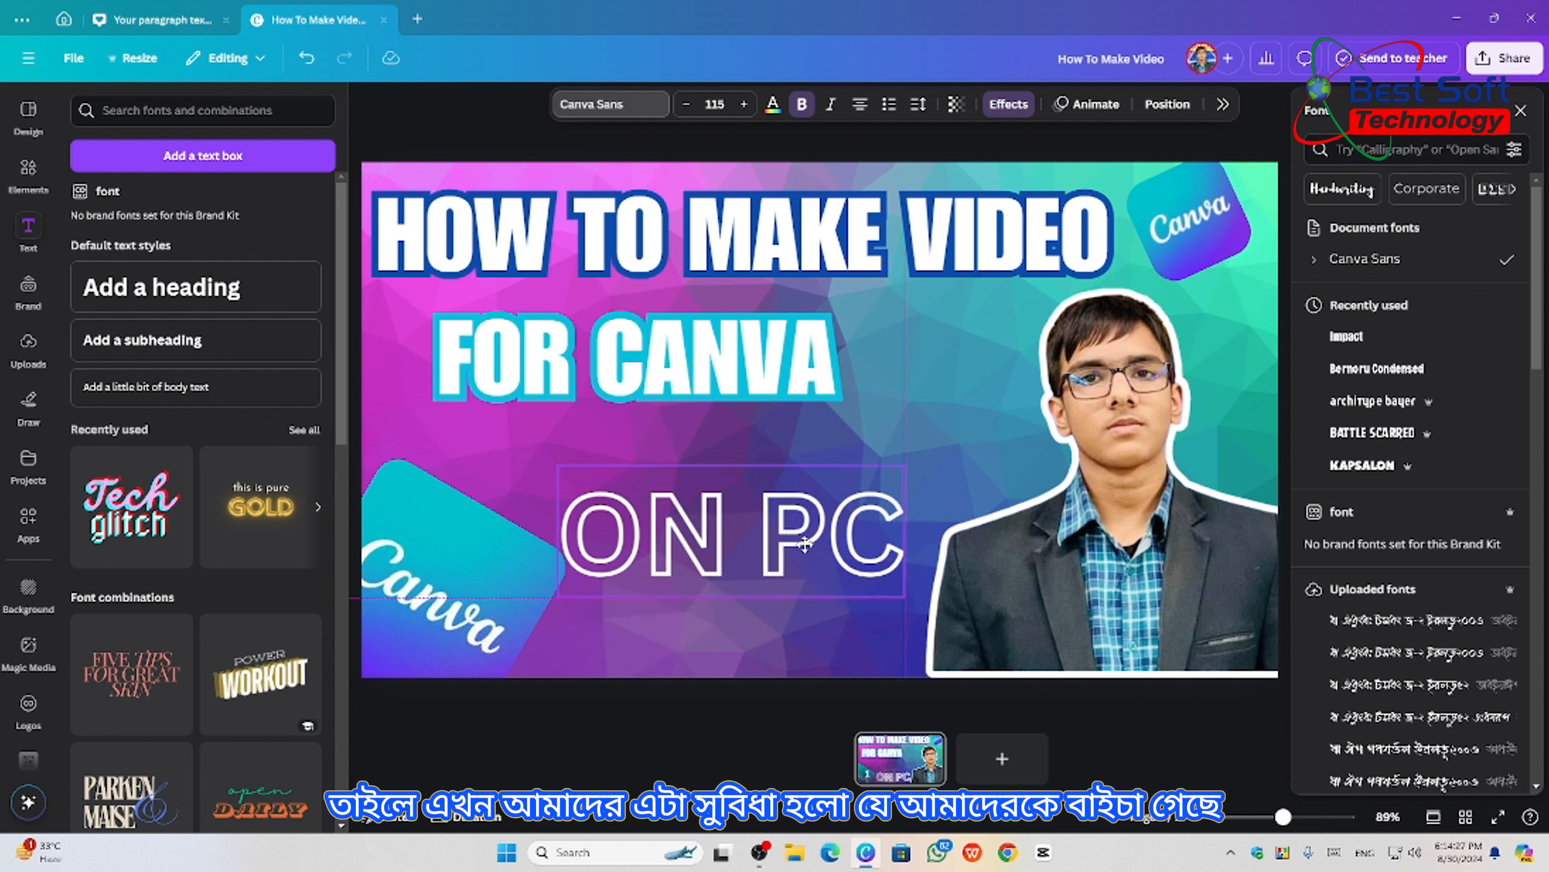
# - Try the Kapsalon and Battle Scarred fonts on the "ON PC" text and set it to Architype Bayer
pyautogui.click(1378, 468)
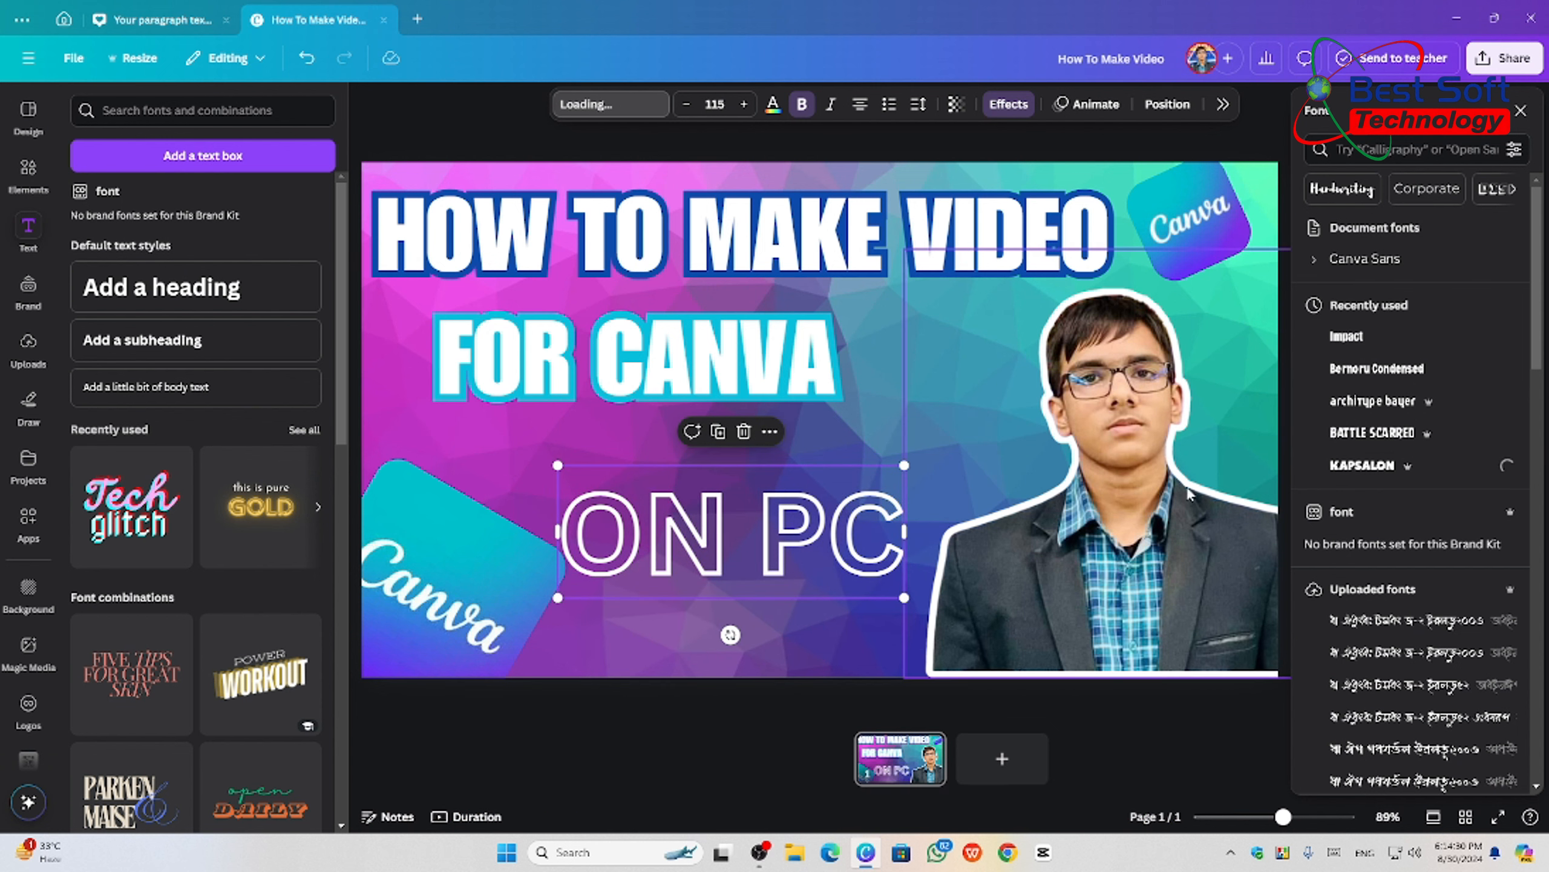
pyautogui.click(1374, 434)
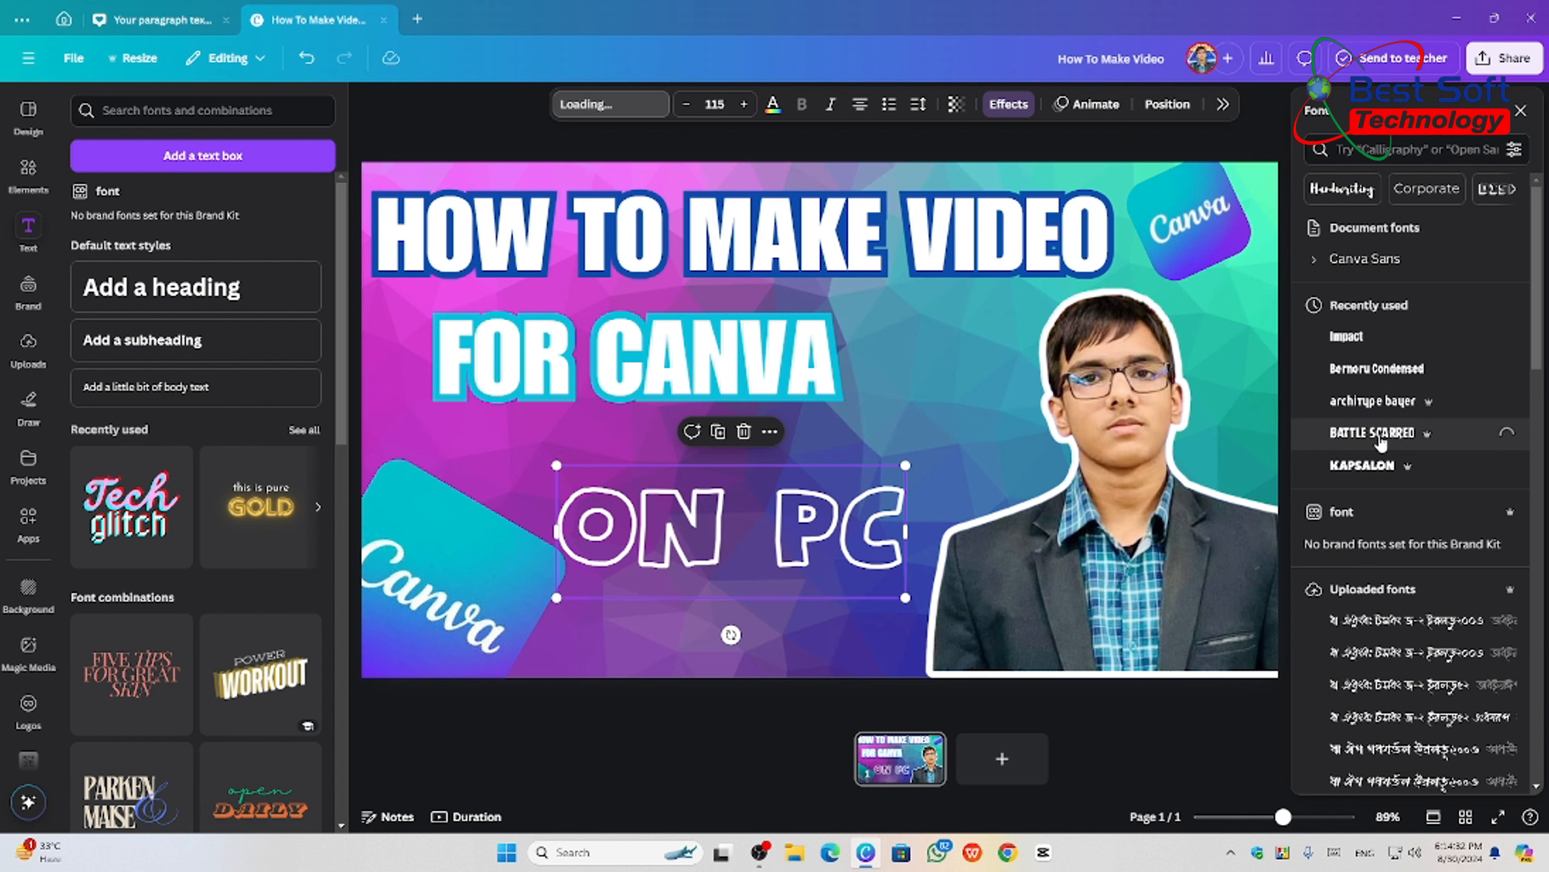
pyautogui.click(1372, 401)
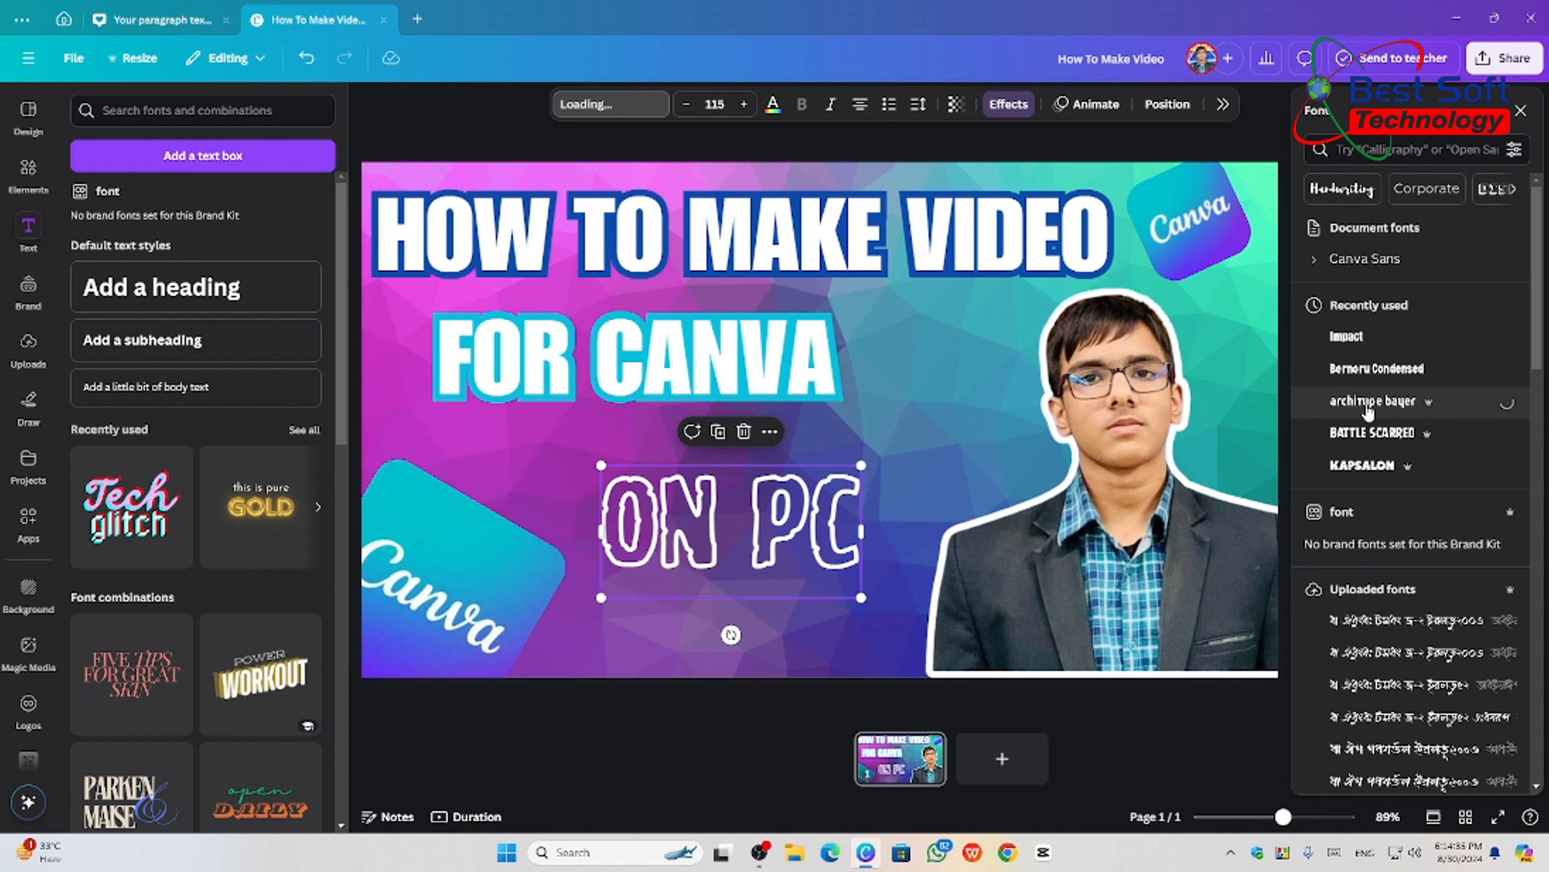
# - Enlarge the "ON PC" text to font size 226 and position it between the lower Canva logo and the portrait, overlapping the shoulder
pyautogui.moveTo(854, 461); pyautogui.dragTo(938, 417)
pyautogui.moveTo(846, 490); pyautogui.dragTo(823, 503)
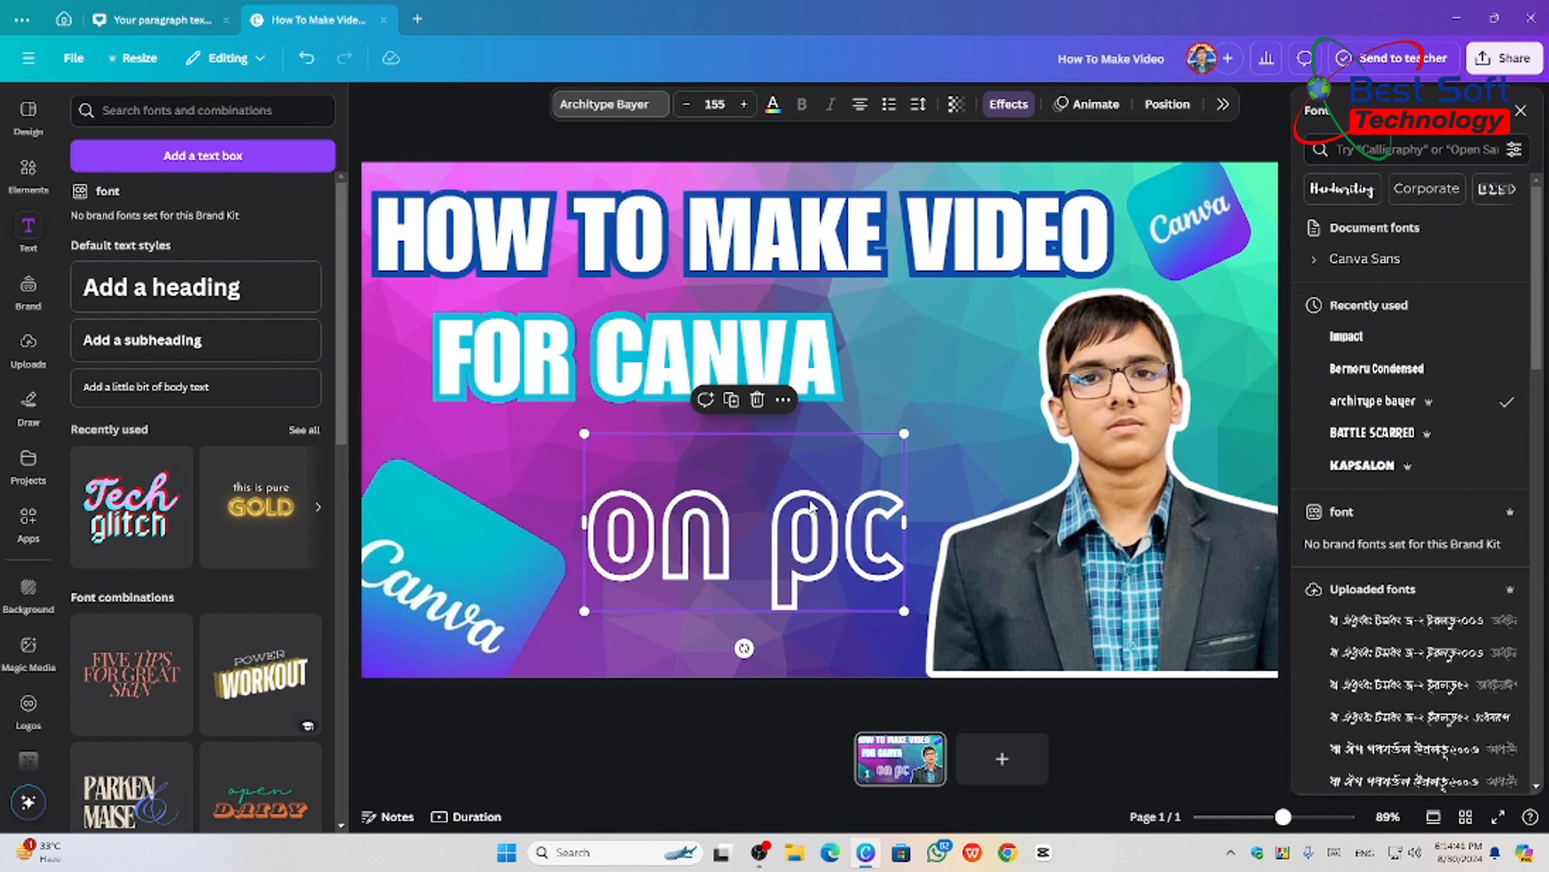
pyautogui.click(977, 402)
pyautogui.click(855, 514)
pyautogui.click(1016, 541)
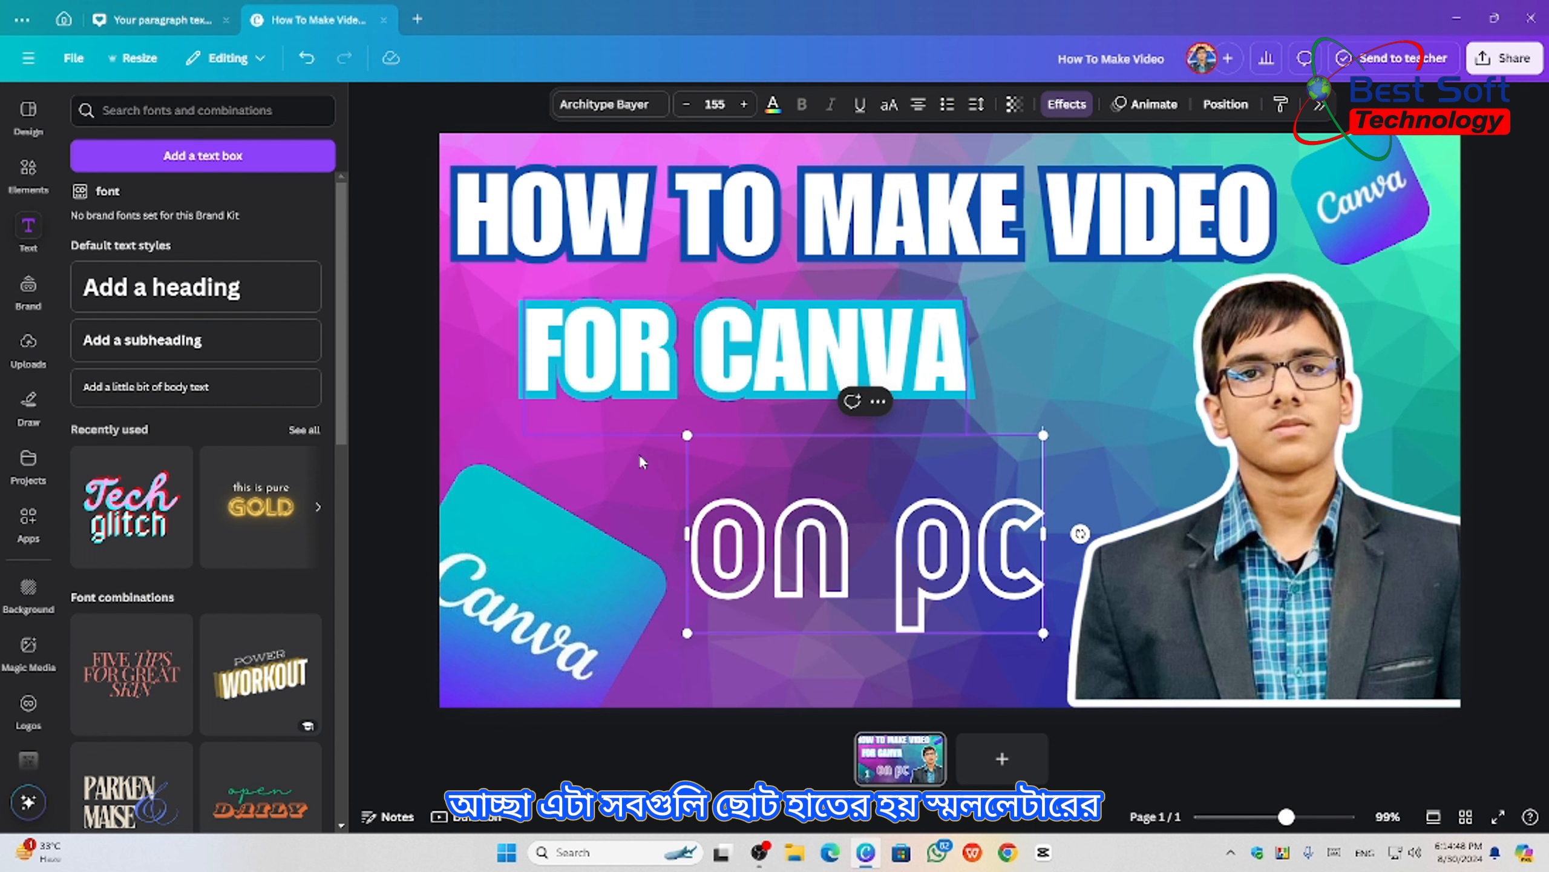
pyautogui.moveTo(901, 566)
pyautogui.mouseDown()
pyautogui.moveTo(855, 544)
pyautogui.moveTo(872, 562)
pyautogui.mouseUp()
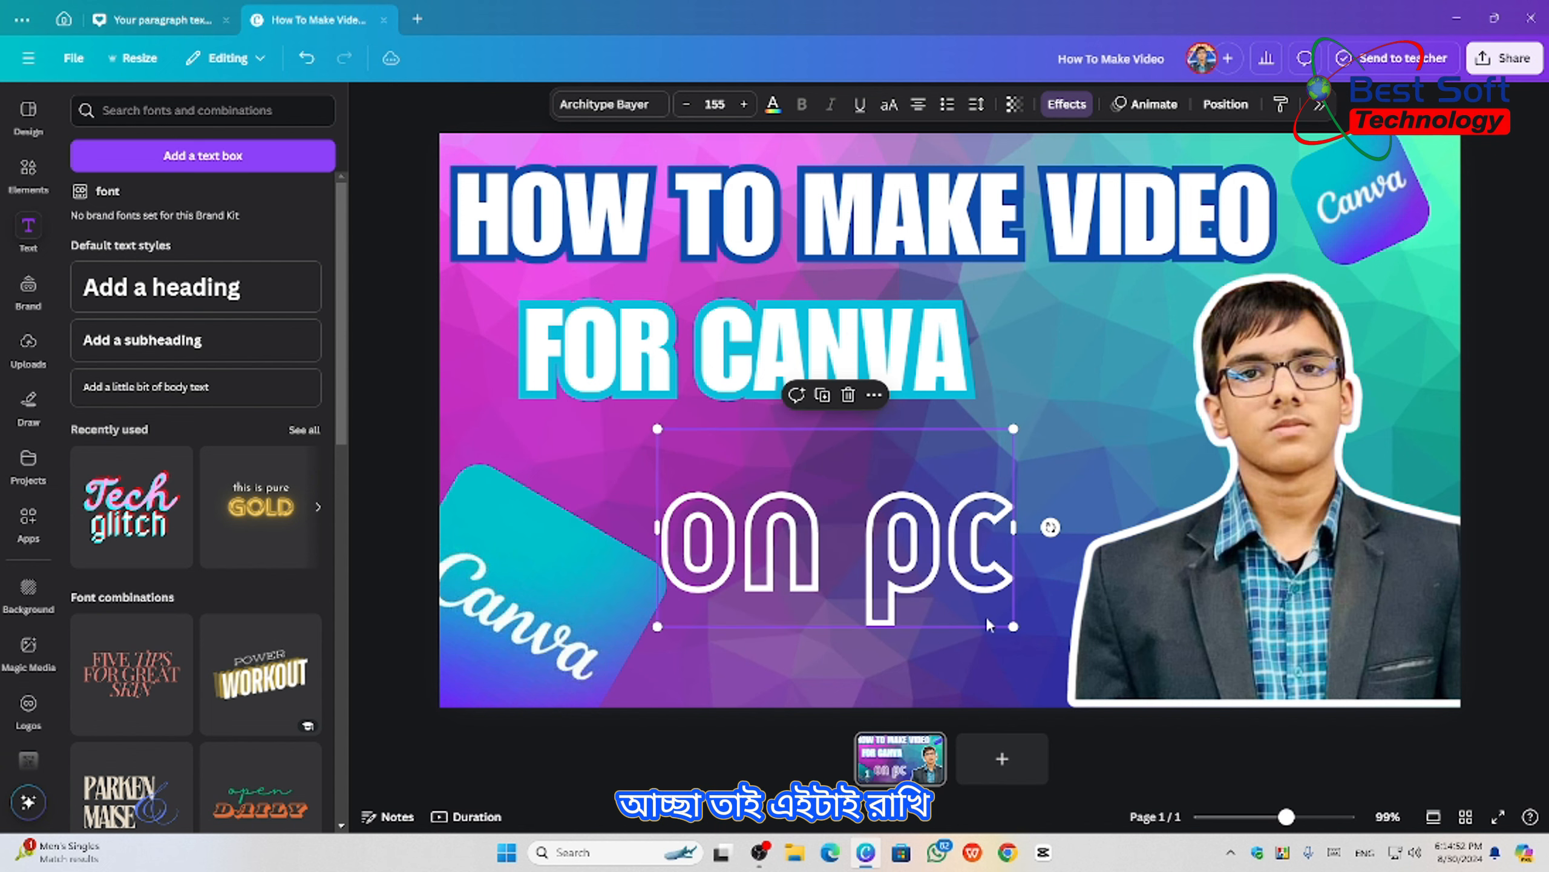
pyautogui.moveTo(1013, 626); pyautogui.dragTo(1184, 720)
pyautogui.moveTo(1012, 577)
pyautogui.mouseDown()
pyautogui.moveTo(977, 514)
pyautogui.moveTo(996, 580)
pyautogui.mouseUp()
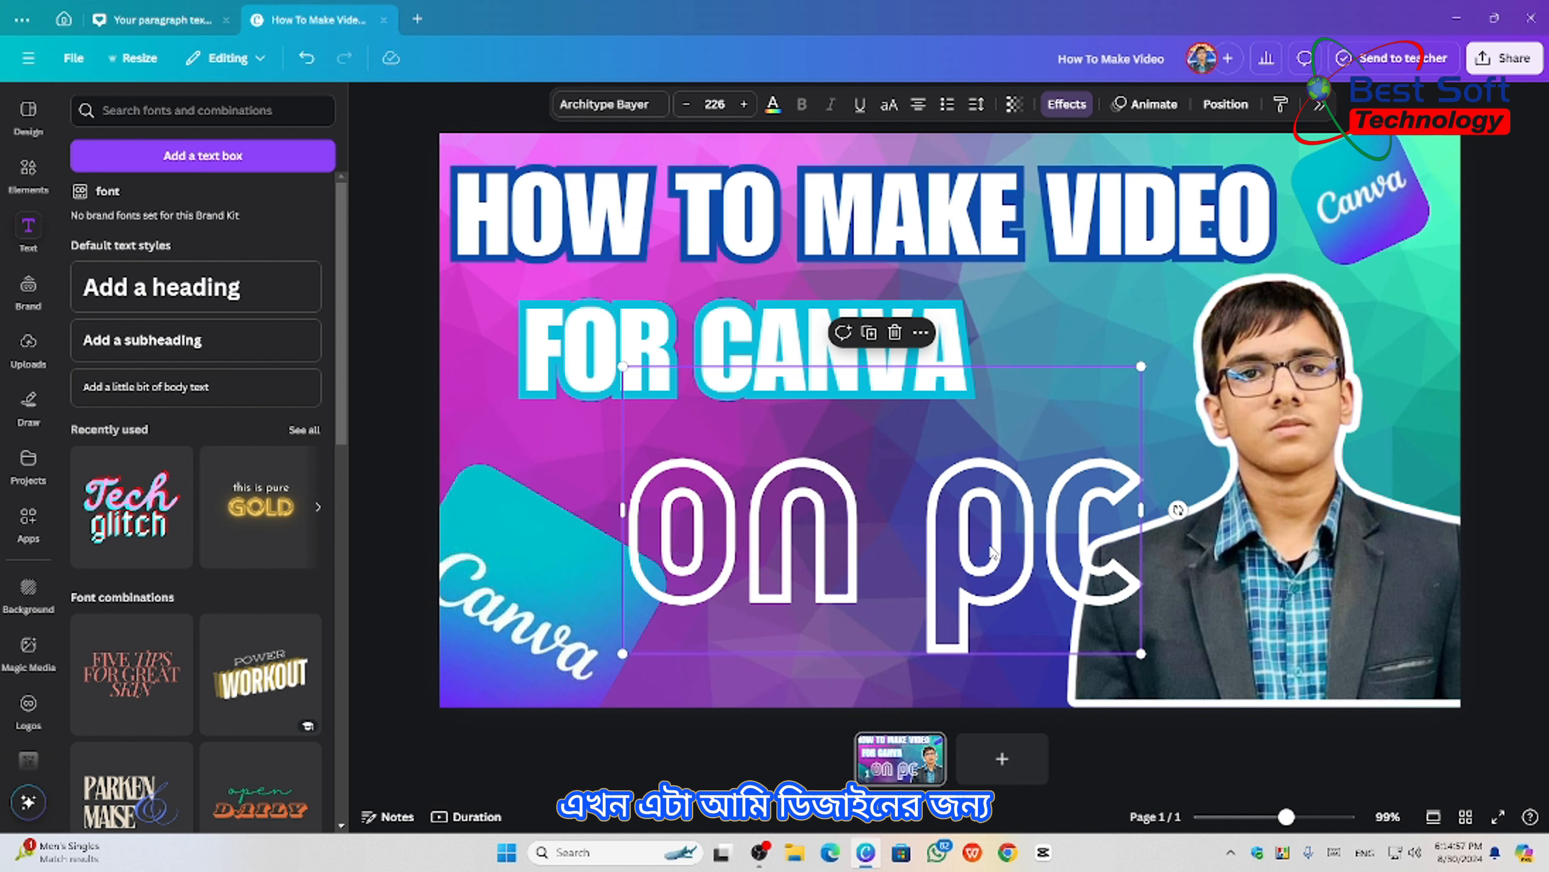
# - Send the "ON PC" text backward behind the portrait and move it up just under the "FOR CANVA" heading
pyautogui.rightClick(992, 553)
pyautogui.moveTo(1013, 552)
pyautogui.click(1257, 616)
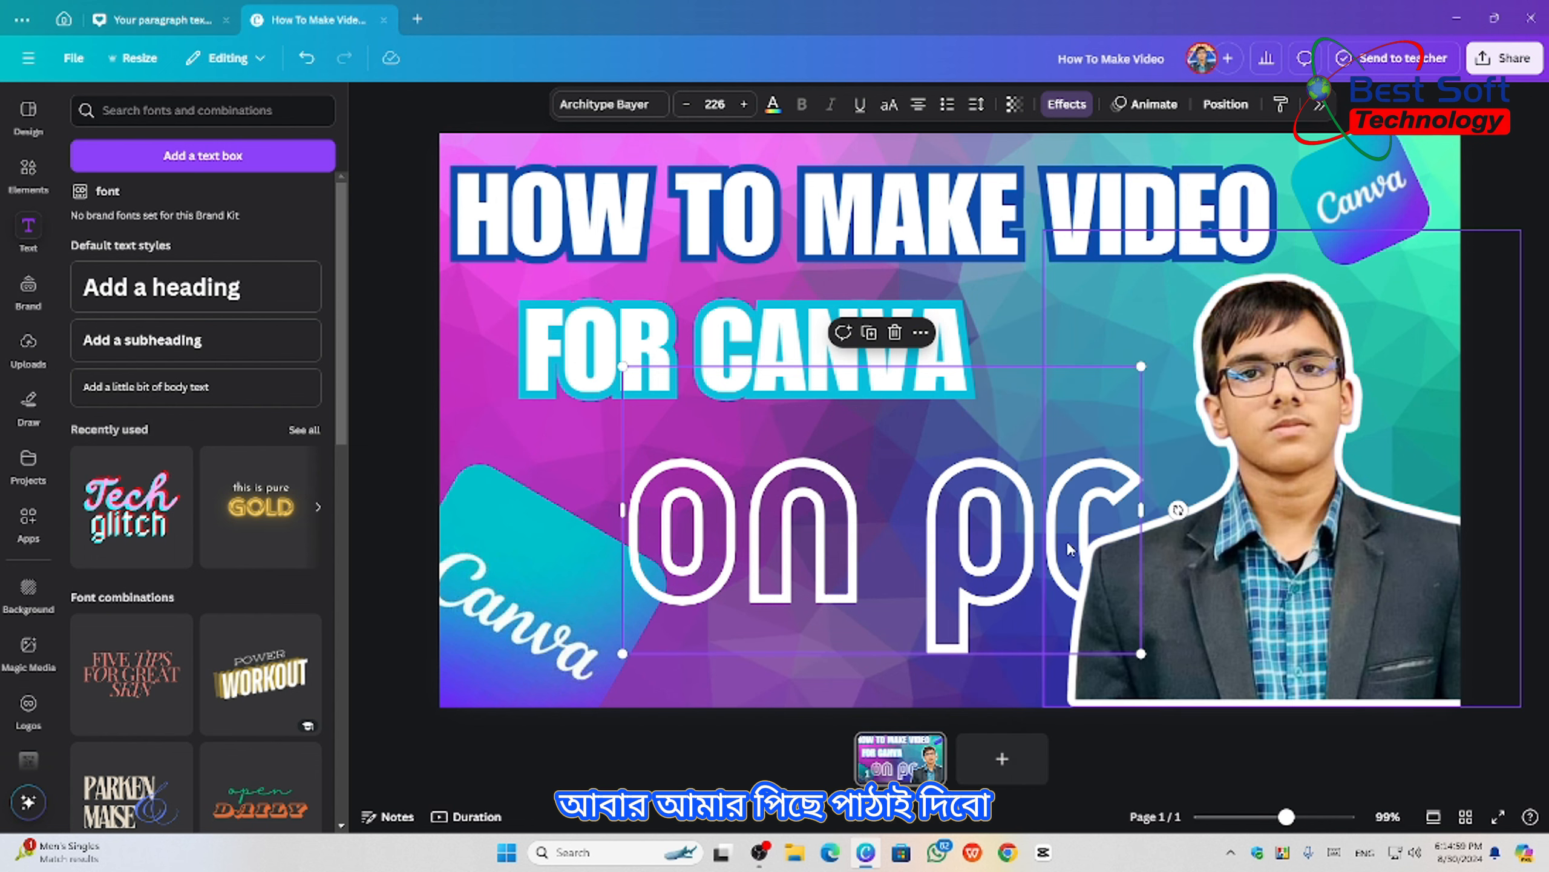
pyautogui.moveTo(1017, 500); pyautogui.dragTo(1018, 463)
pyautogui.click(509, 431)
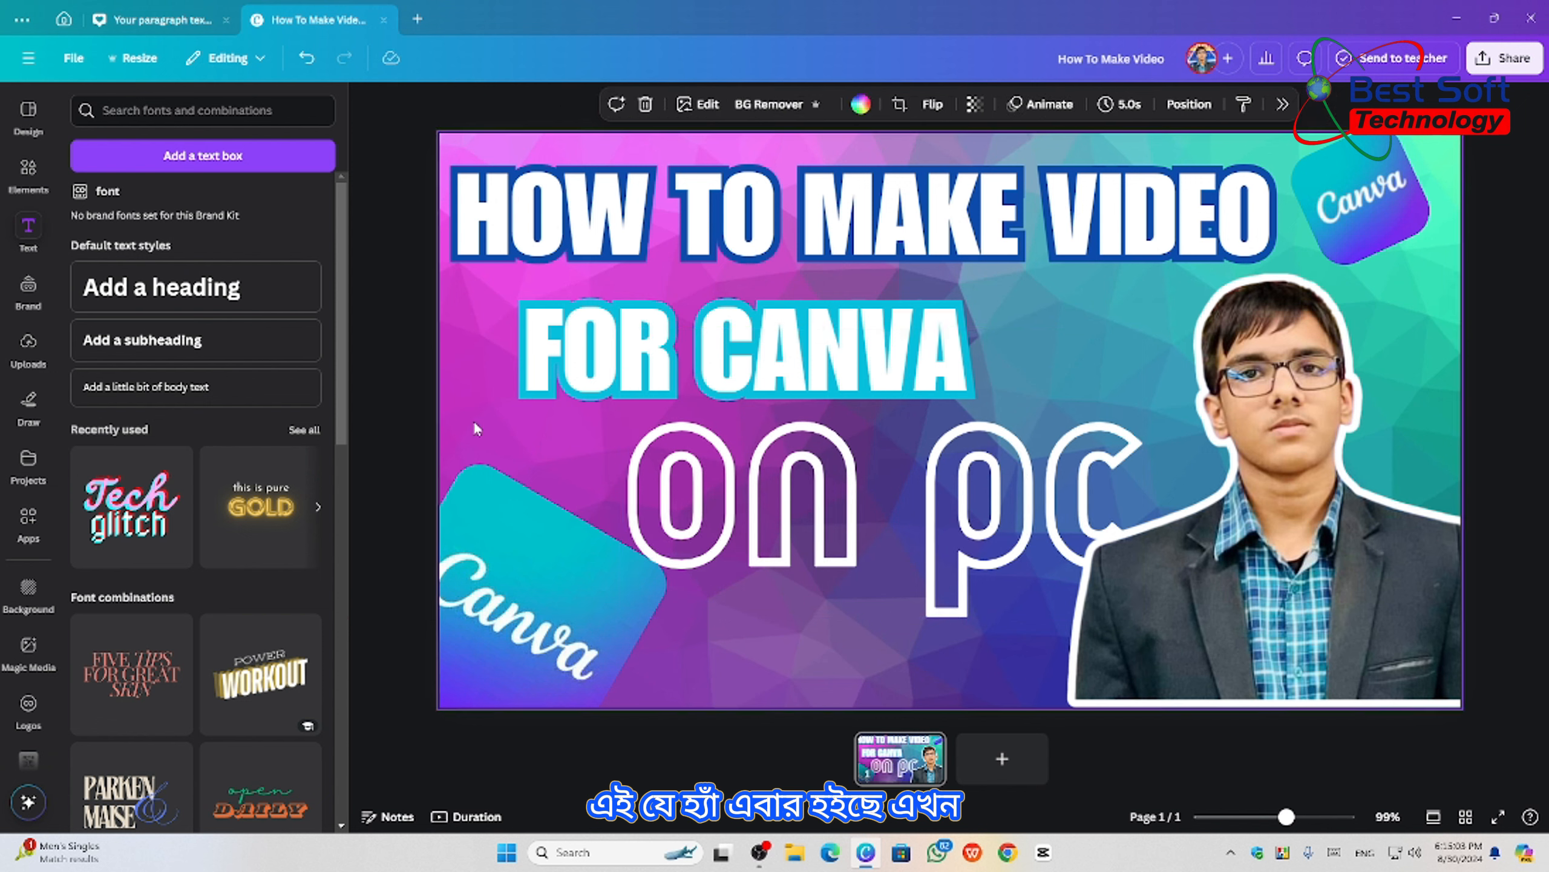
# - Search the elements for "shadow" and add the dark blurred oval shadow graphic to the design
pyautogui.click(573, 567)
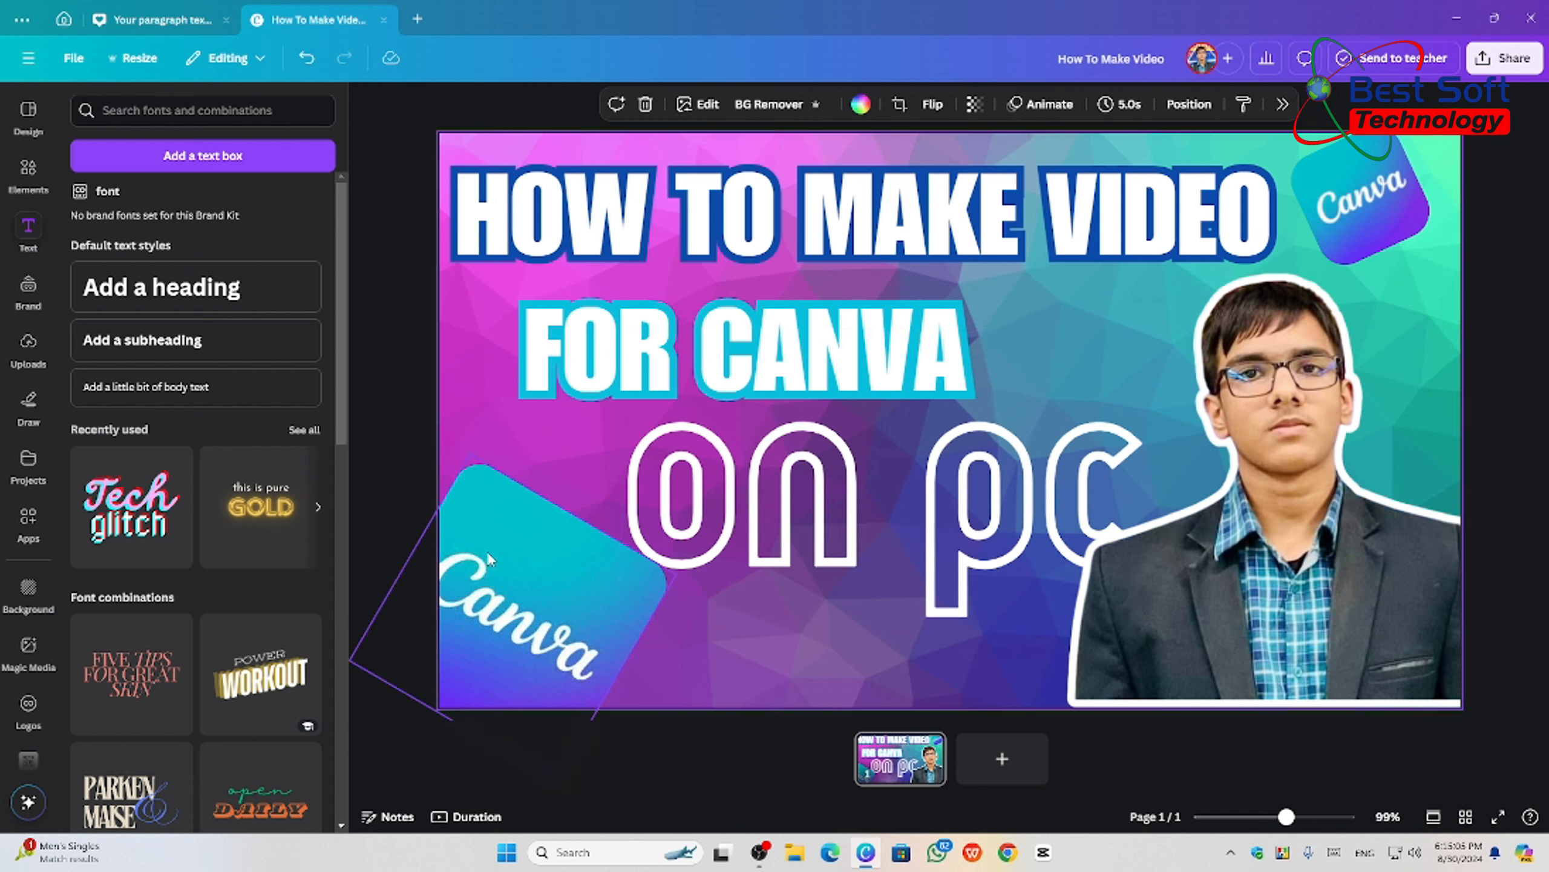
pyautogui.click(27, 169)
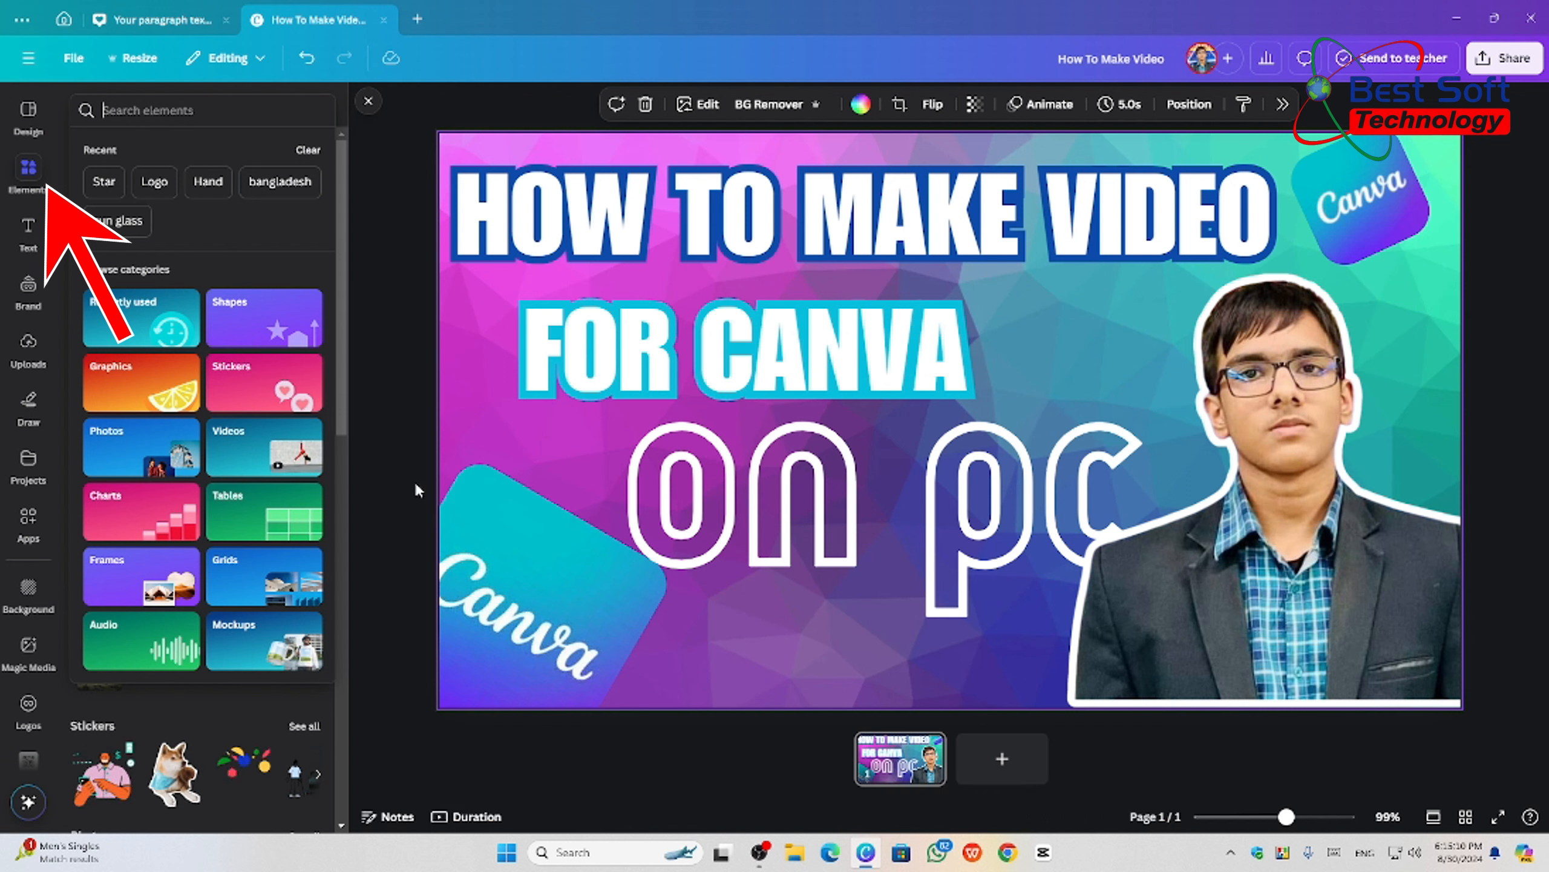
pyautogui.click(201, 110)
pyautogui.write('sh')
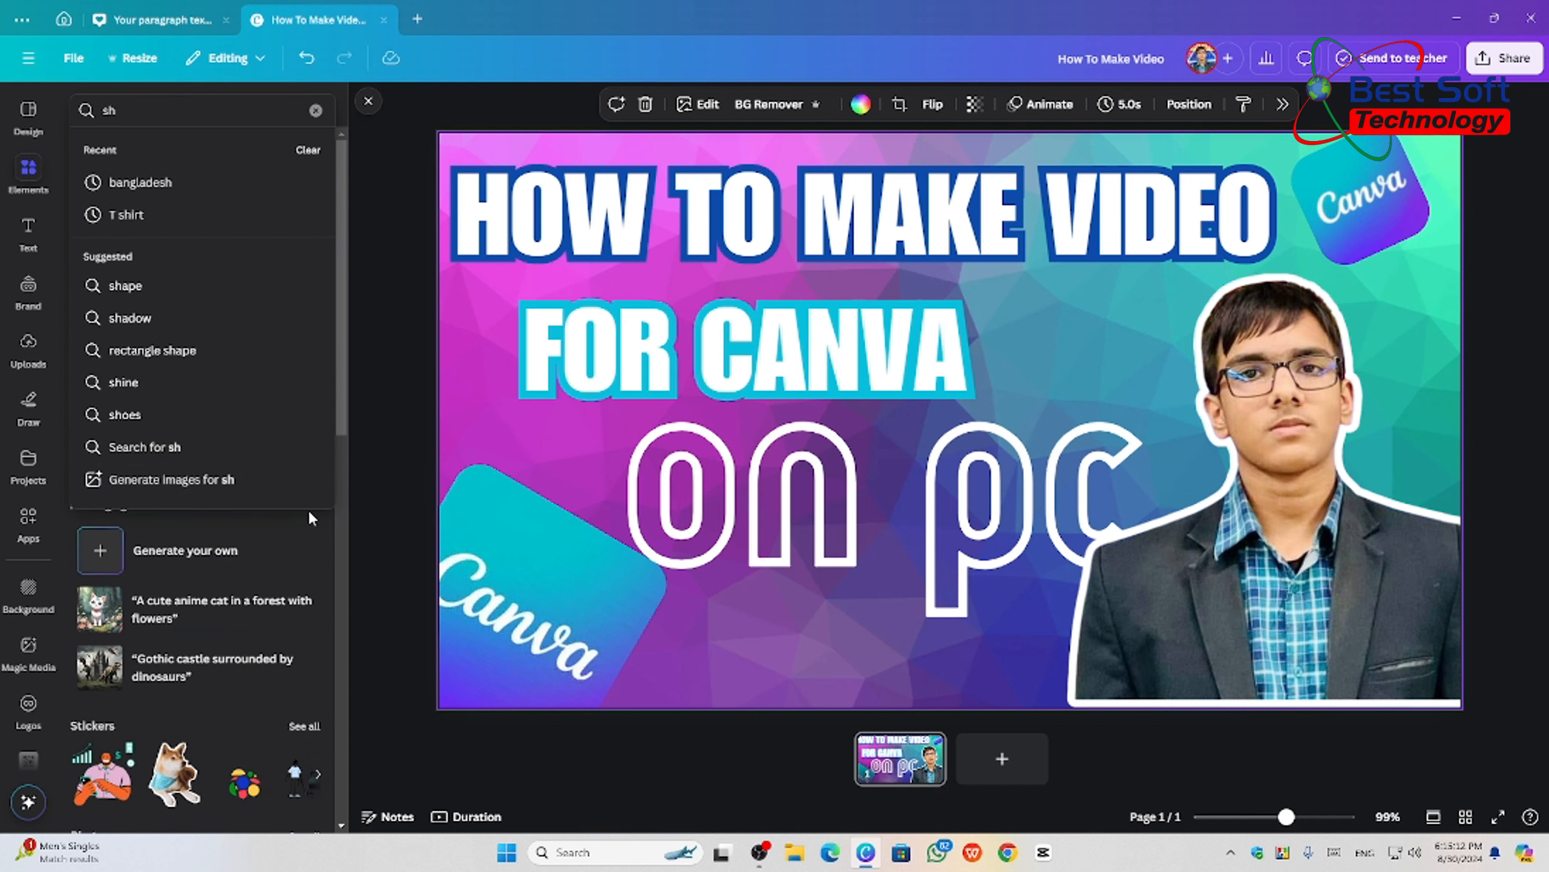
pyautogui.click(145, 316)
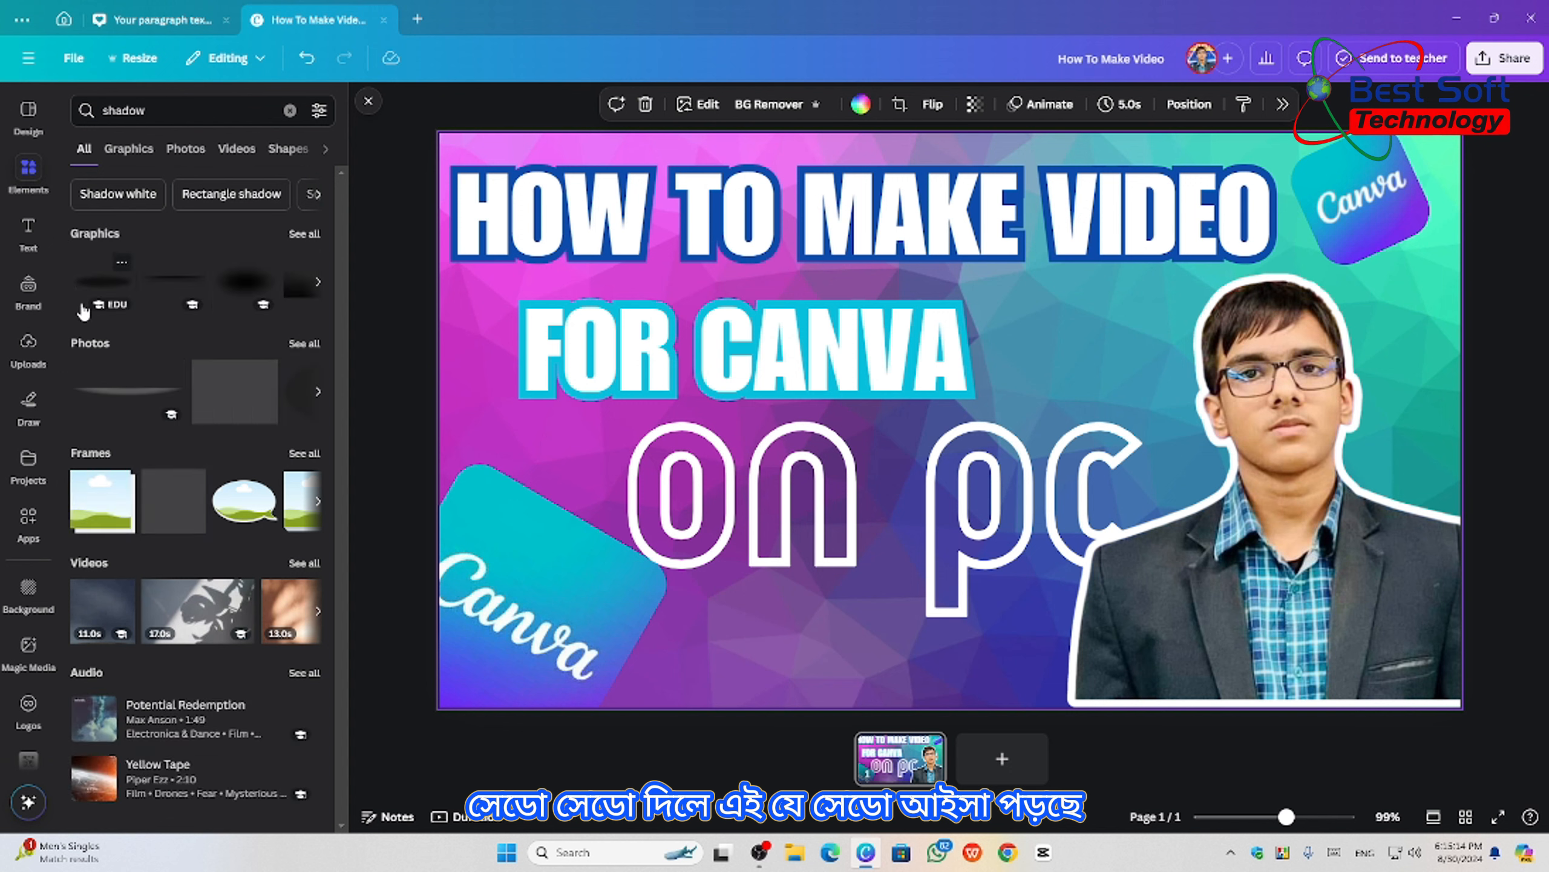
pyautogui.click(236, 281)
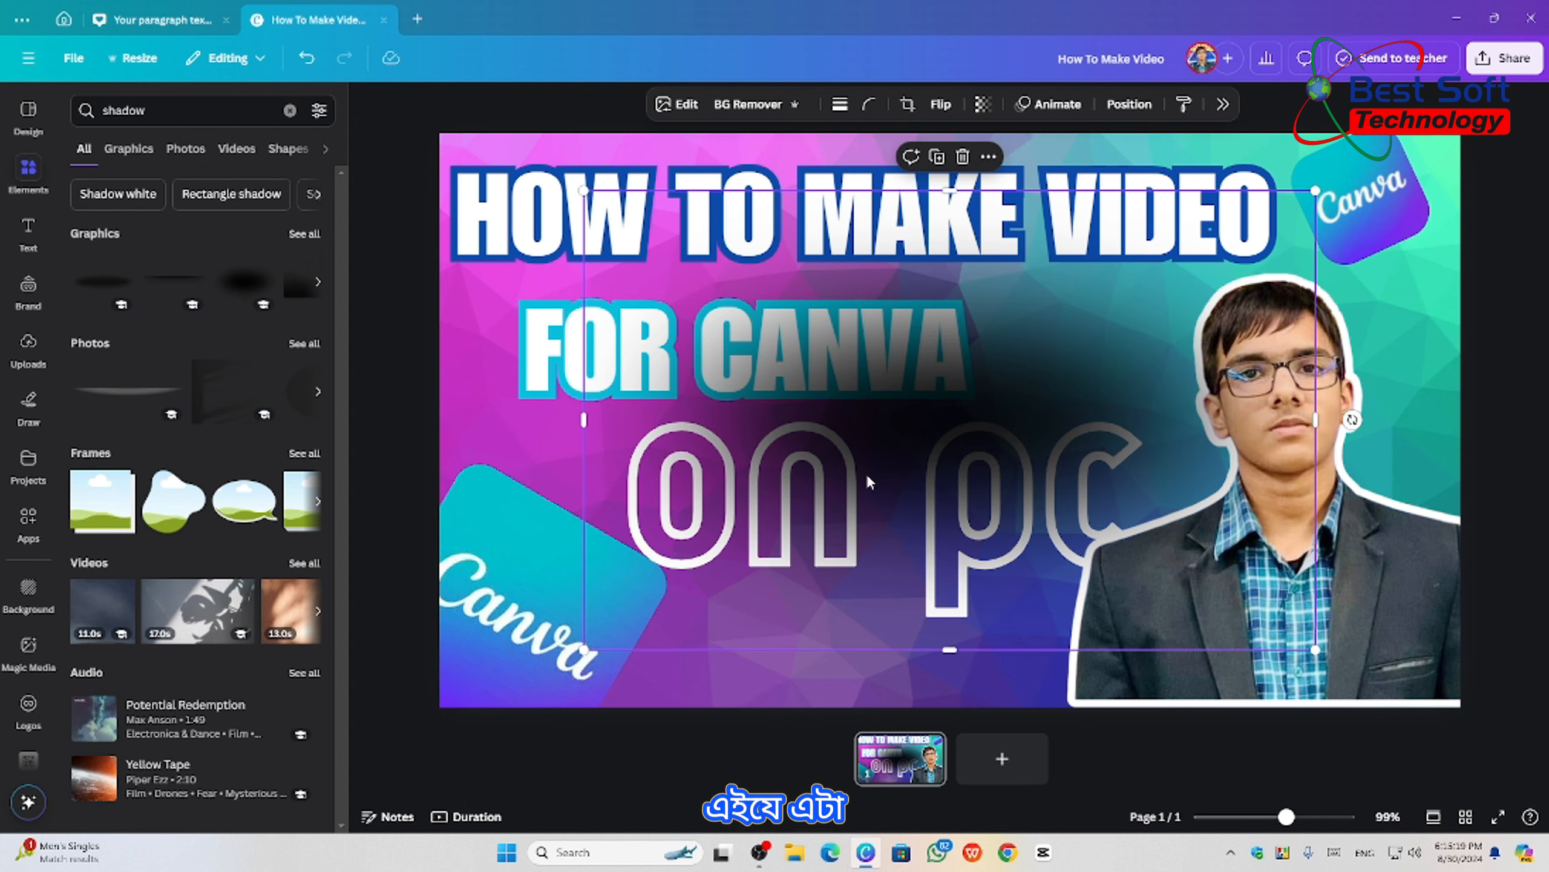
# - Shrink the shadow graphic, place it over the lower-left Canva logo and send it backward behind the logo
pyautogui.moveTo(869, 508); pyautogui.dragTo(689, 499)
pyautogui.moveTo(1117, 676); pyautogui.dragTo(583, 614)
pyautogui.rightClick(583, 613)
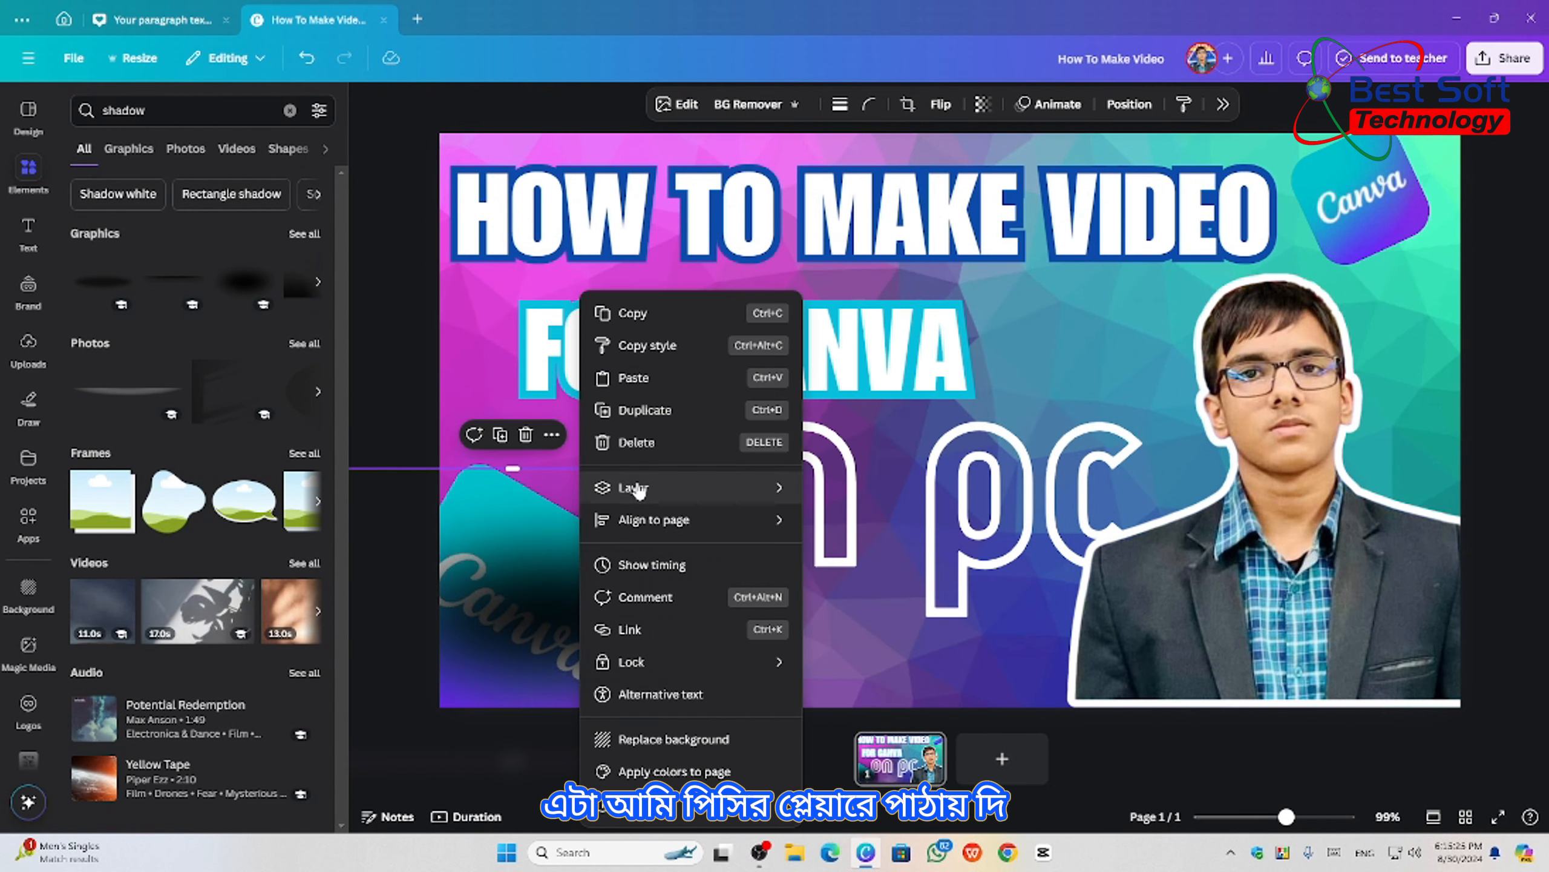
pyautogui.moveTo(639, 492)
pyautogui.click(892, 568)
pyautogui.rightClick(548, 599)
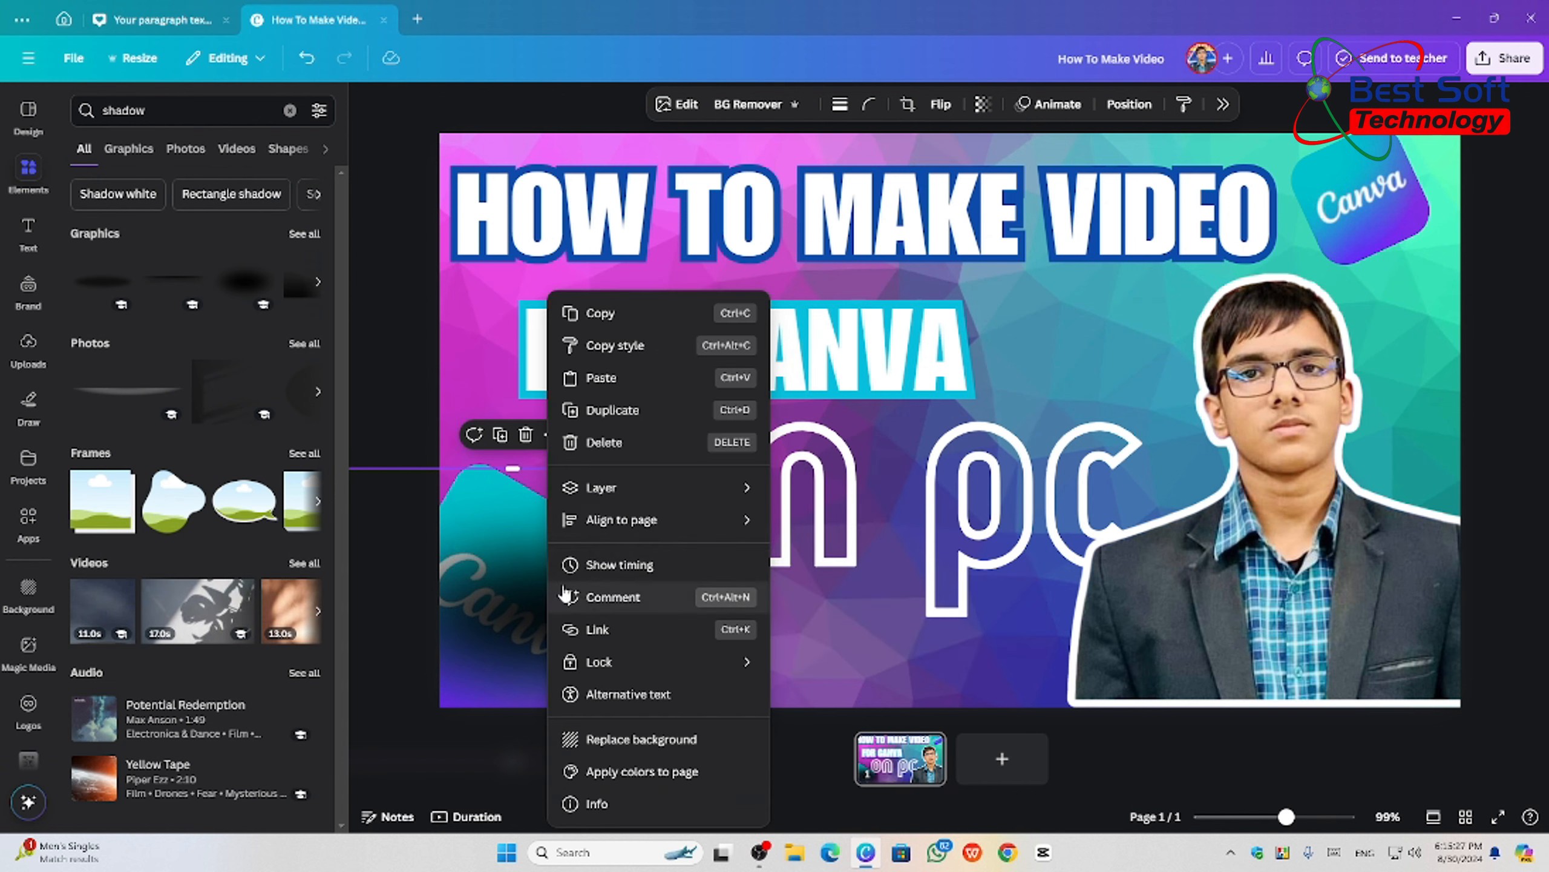
pyautogui.moveTo(676, 498)
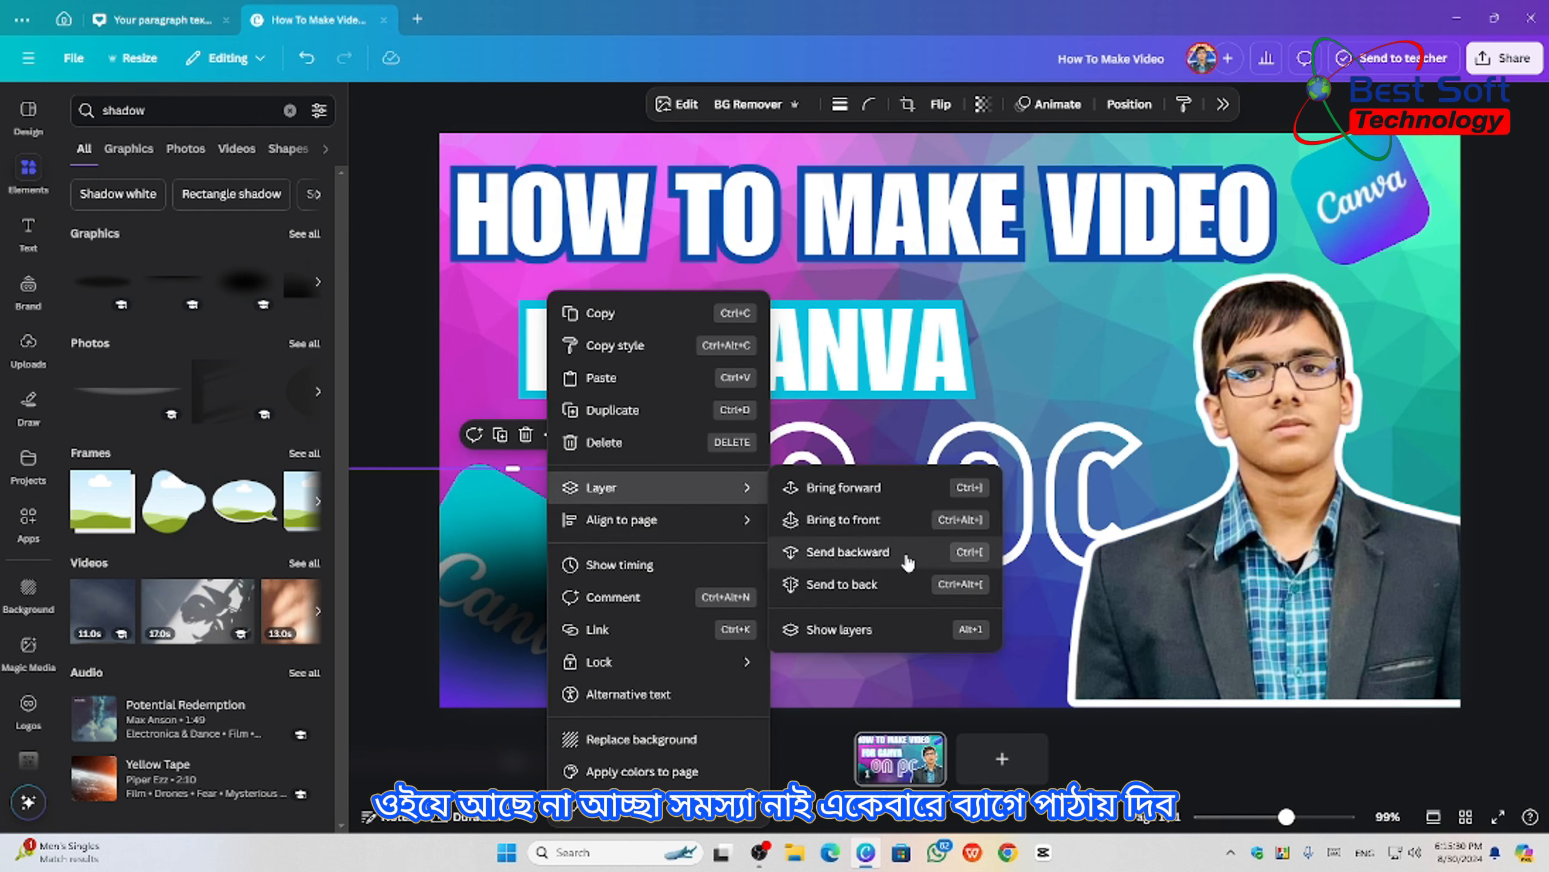
pyautogui.click(906, 550)
# - Try tilting and repositioning the shadow graphic to follow the lower-left logo's edges, and delete the graphic
pyautogui.moveTo(544, 627); pyautogui.dragTo(513, 627)
pyautogui.moveTo(713, 617); pyautogui.dragTo(709, 702)
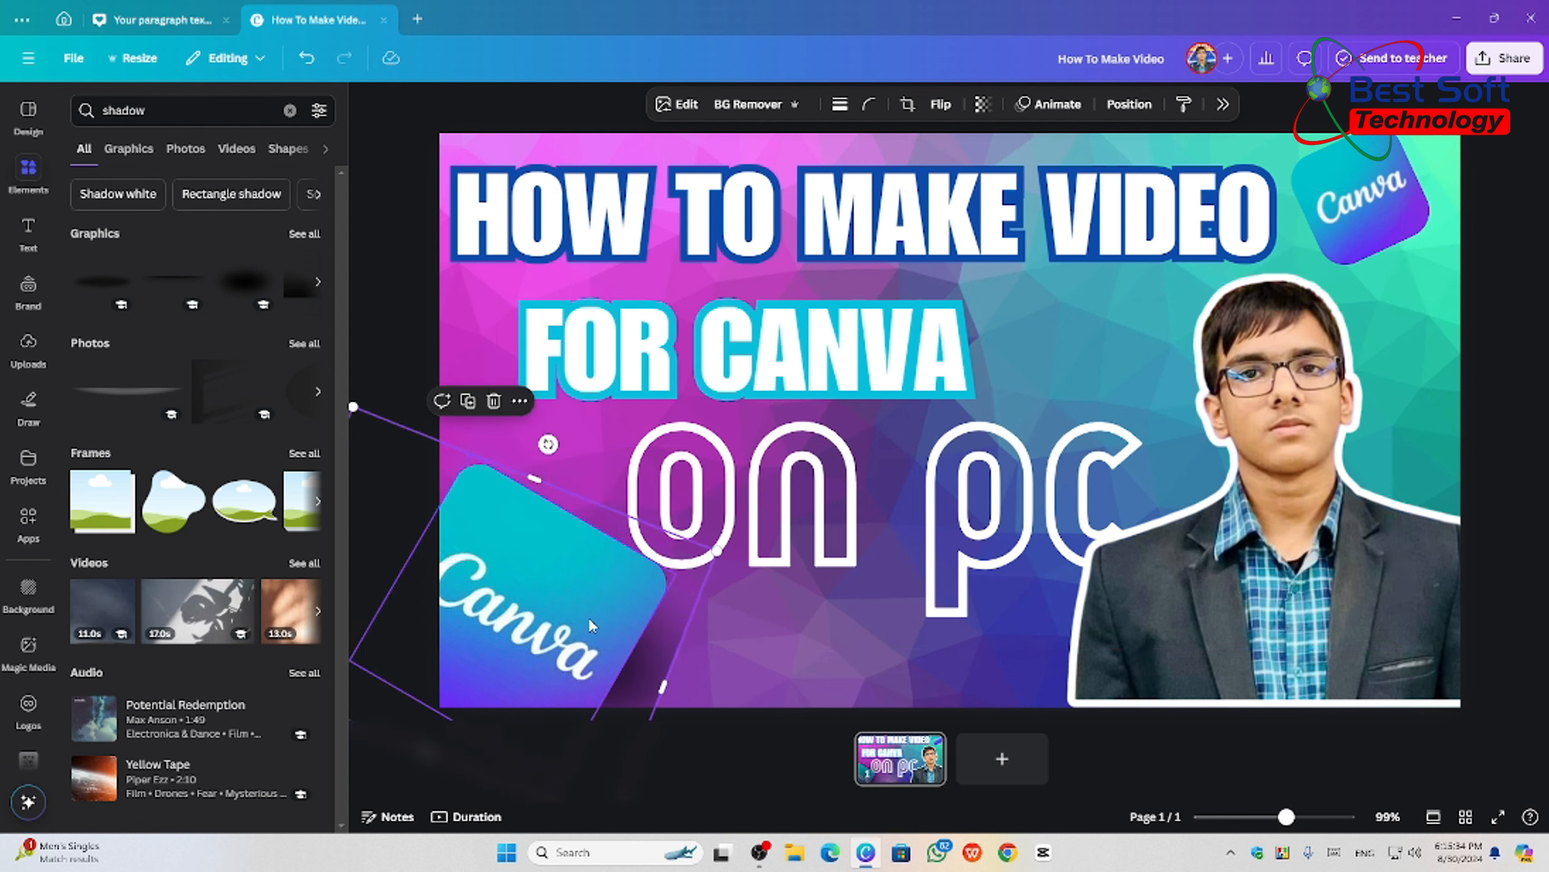
pyautogui.moveTo(559, 577)
pyautogui.mouseDown()
pyautogui.moveTo(592, 555)
pyautogui.moveTo(547, 589)
pyautogui.mouseUp()
pyautogui.click(664, 613)
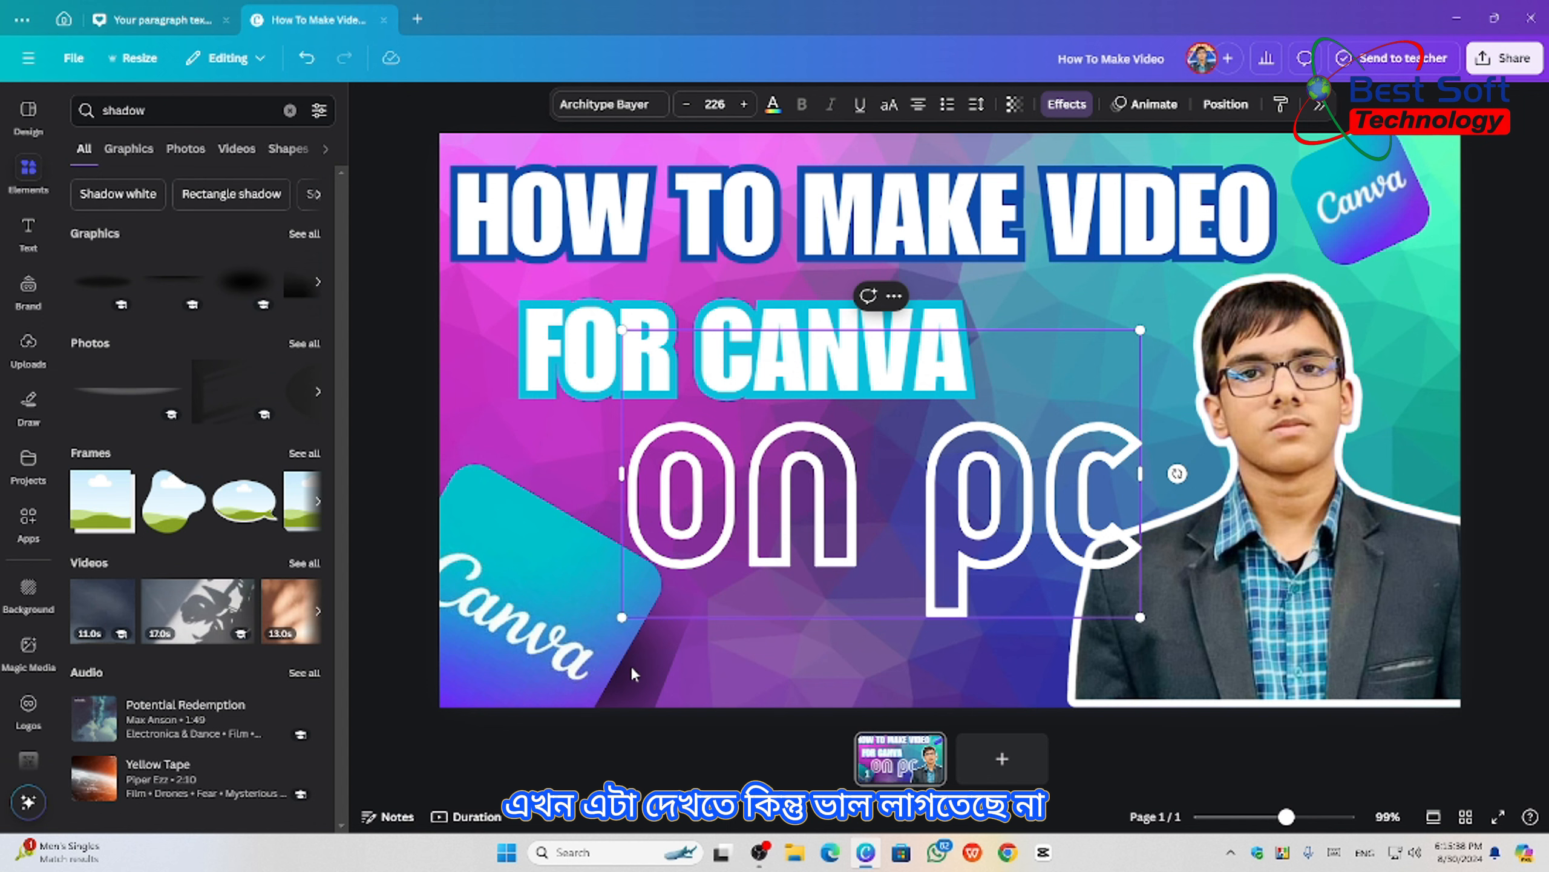
pyautogui.click(644, 693)
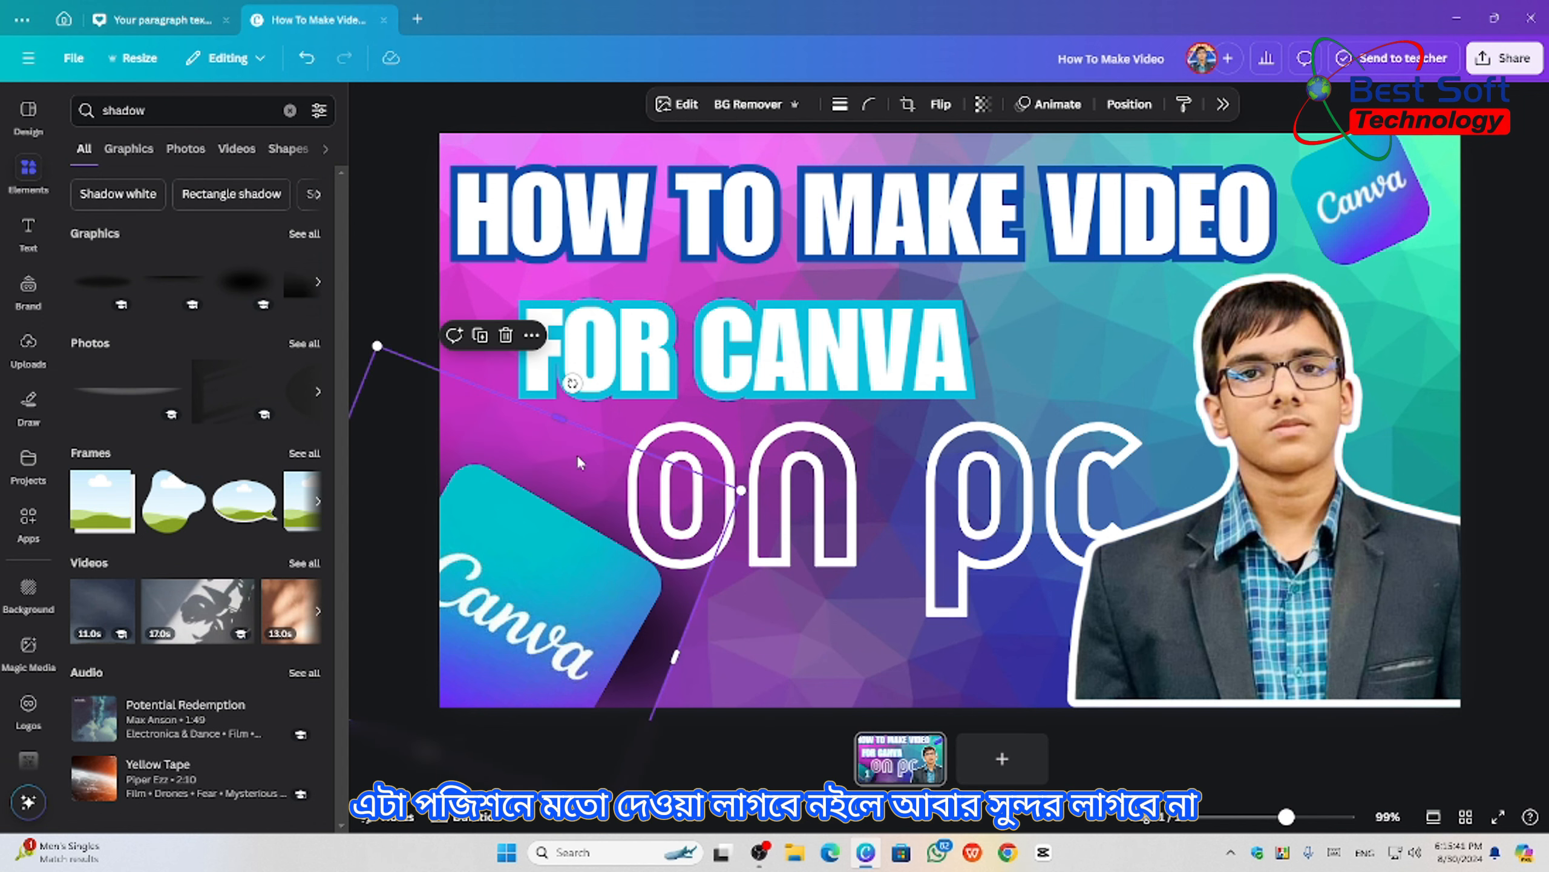
pyautogui.moveTo(567, 601); pyautogui.dragTo(593, 606)
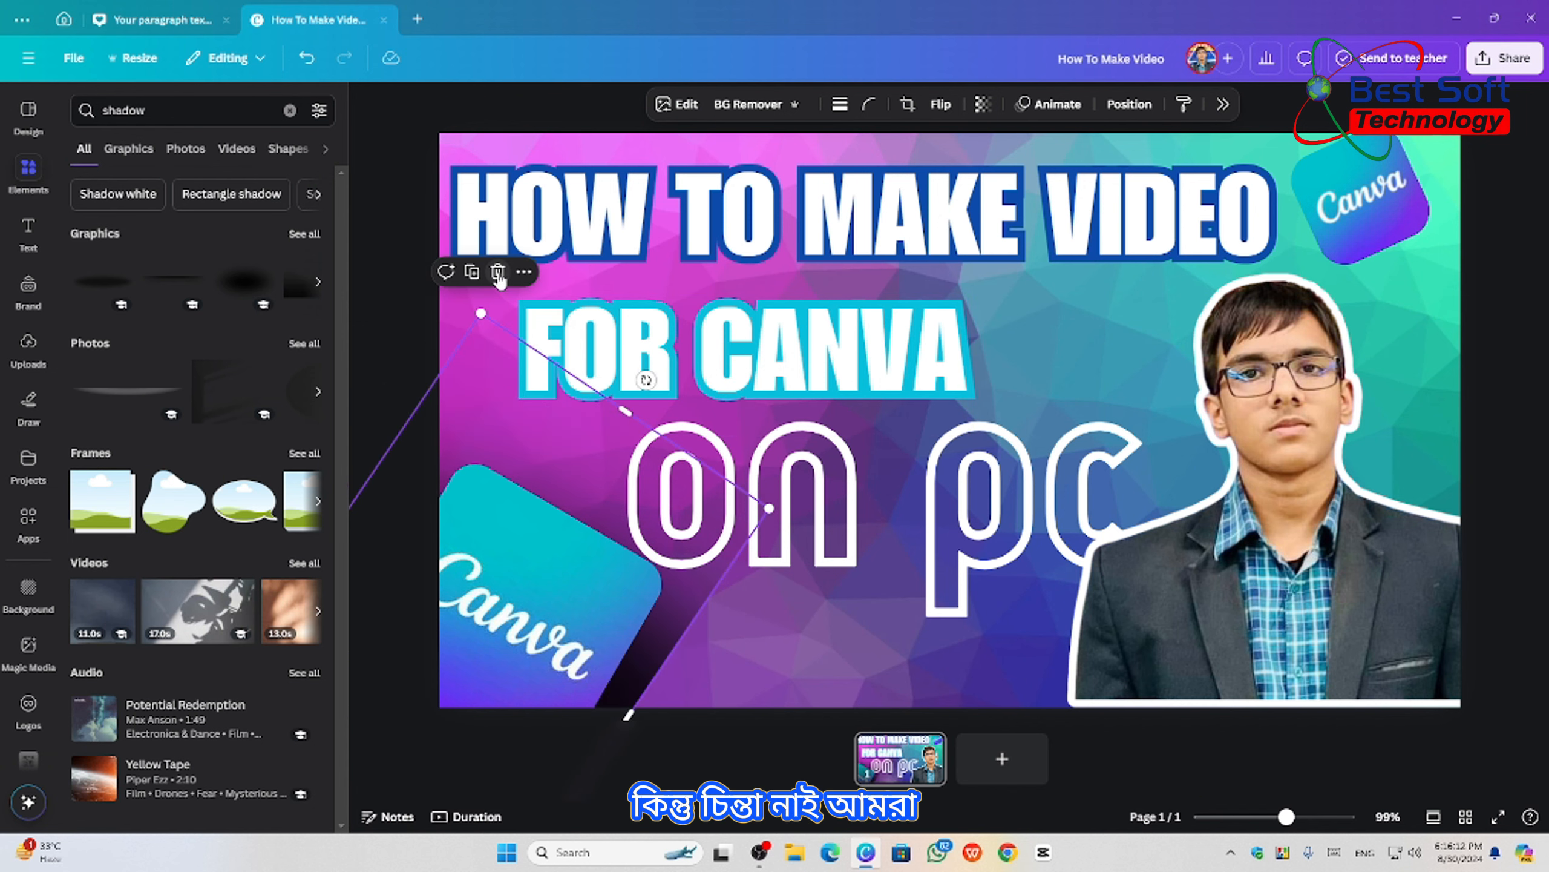
pyautogui.click(498, 273)
# - Open the shadow effects for the lower-left Canva logo and try the Backdrop style with direction -1
pyautogui.click(547, 555)
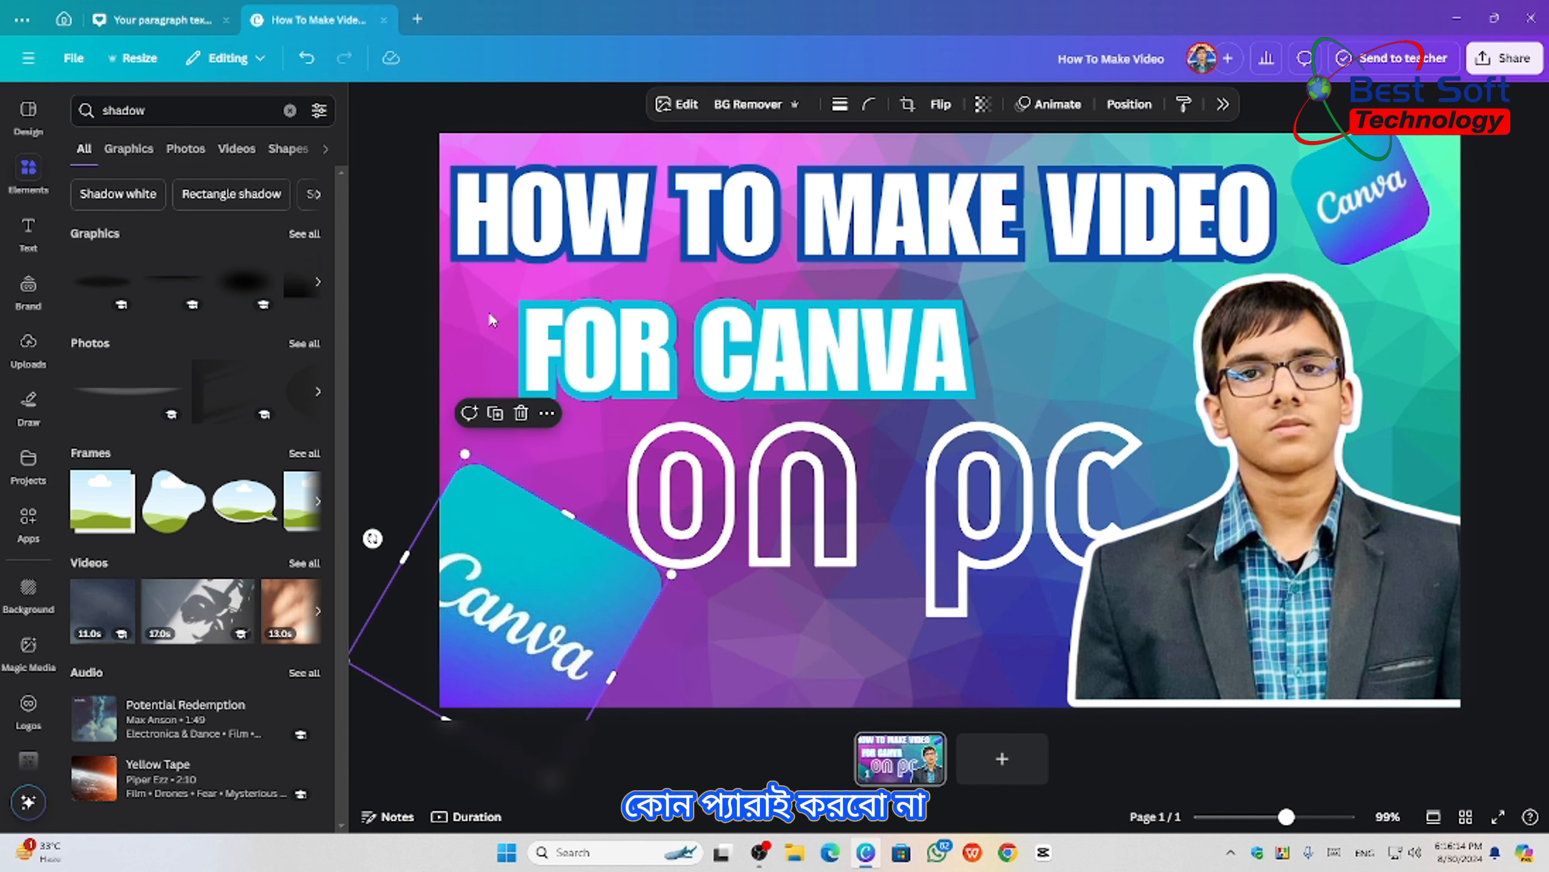
pyautogui.click(678, 104)
pyautogui.click(1332, 519)
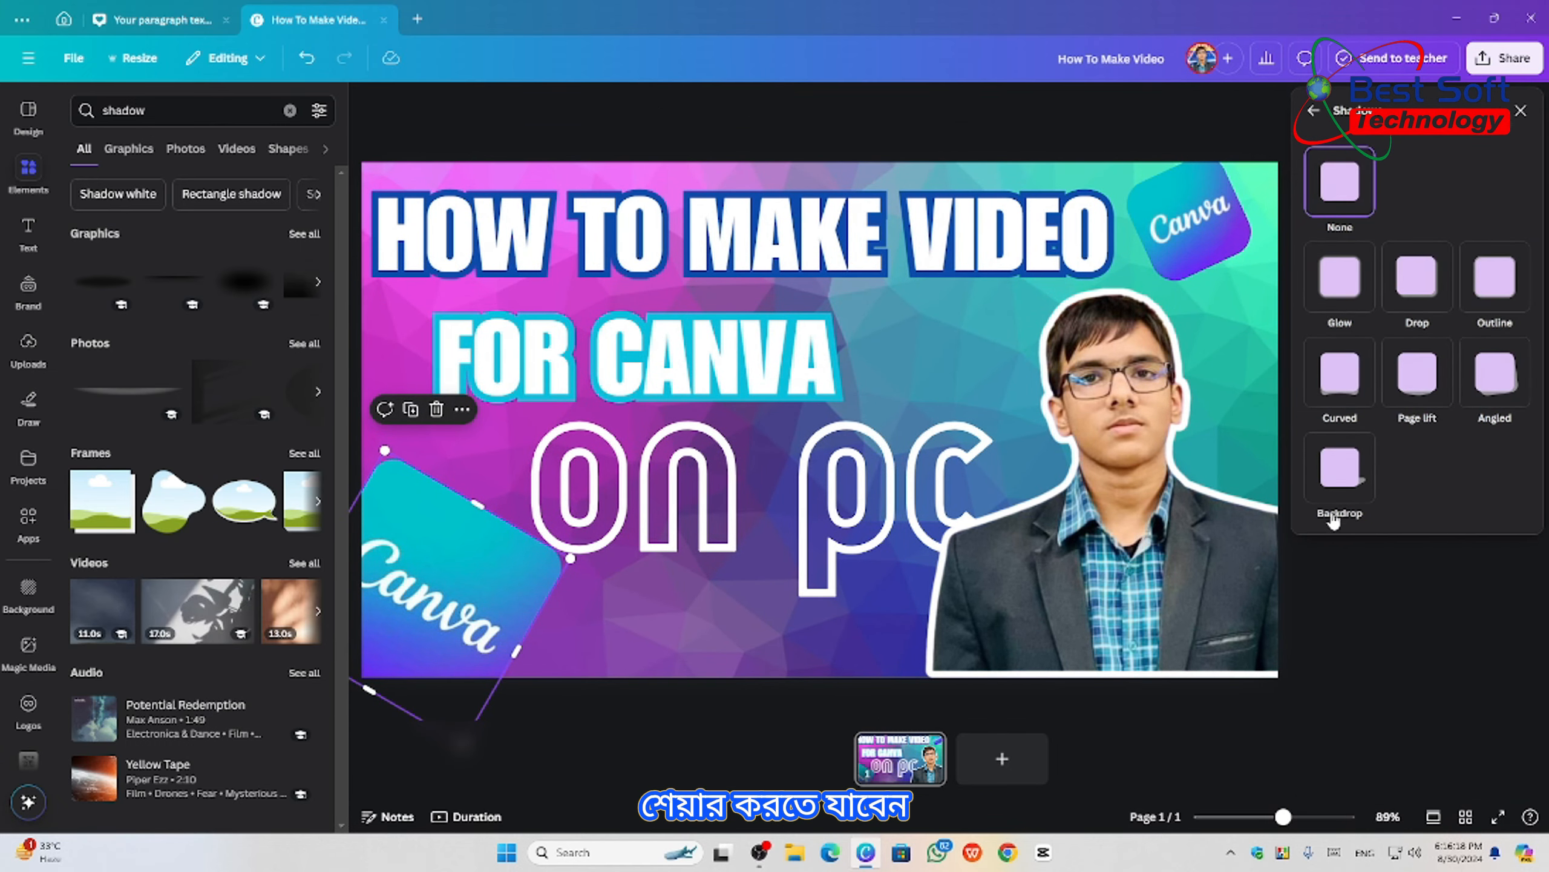
pyautogui.click(1335, 475)
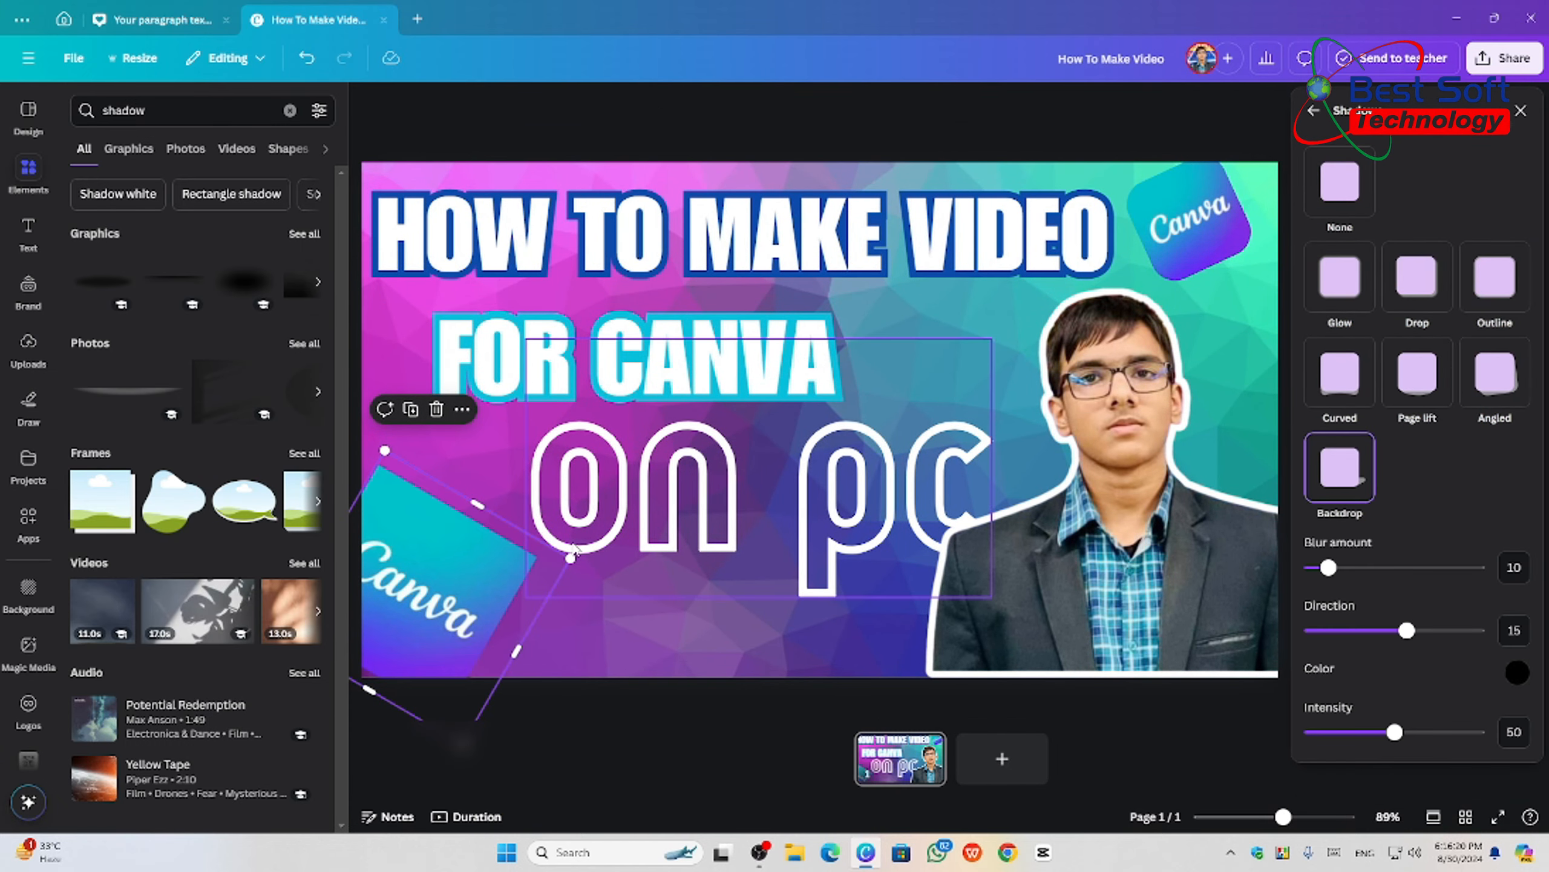
pyautogui.moveTo(1407, 631)
pyautogui.mouseDown()
pyautogui.moveTo(1446, 632)
pyautogui.moveTo(1362, 650)
pyautogui.moveTo(1397, 651)
pyautogui.mouseUp()
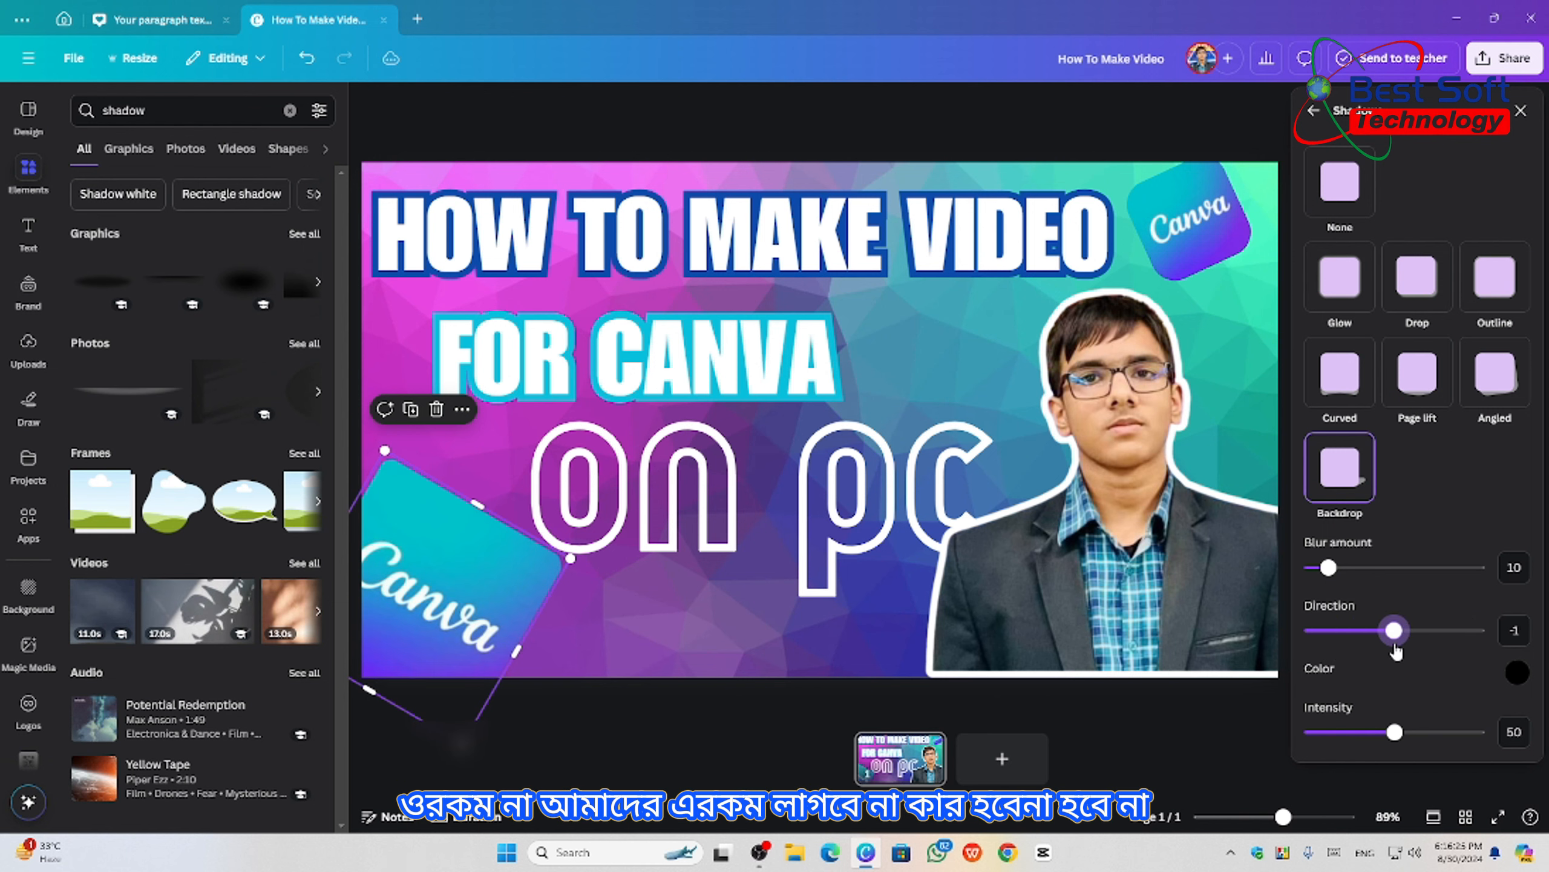
# - Try the Curved and Glow shadow styles on the lower-left Canva logo, reducing the Glow's blur amount
pyautogui.click(1350, 367)
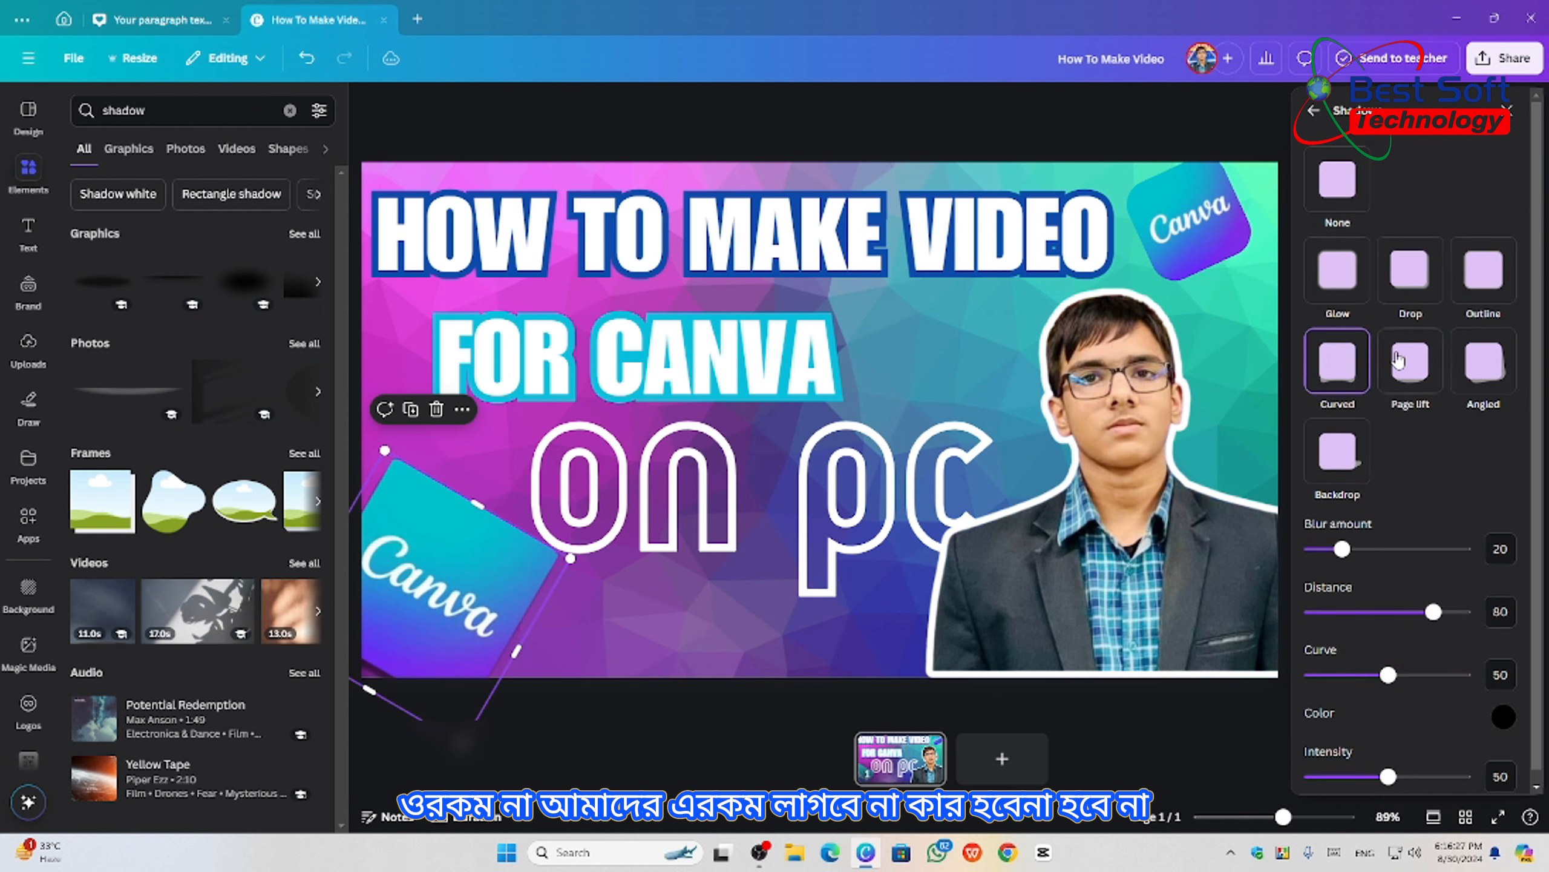
pyautogui.click(1353, 266)
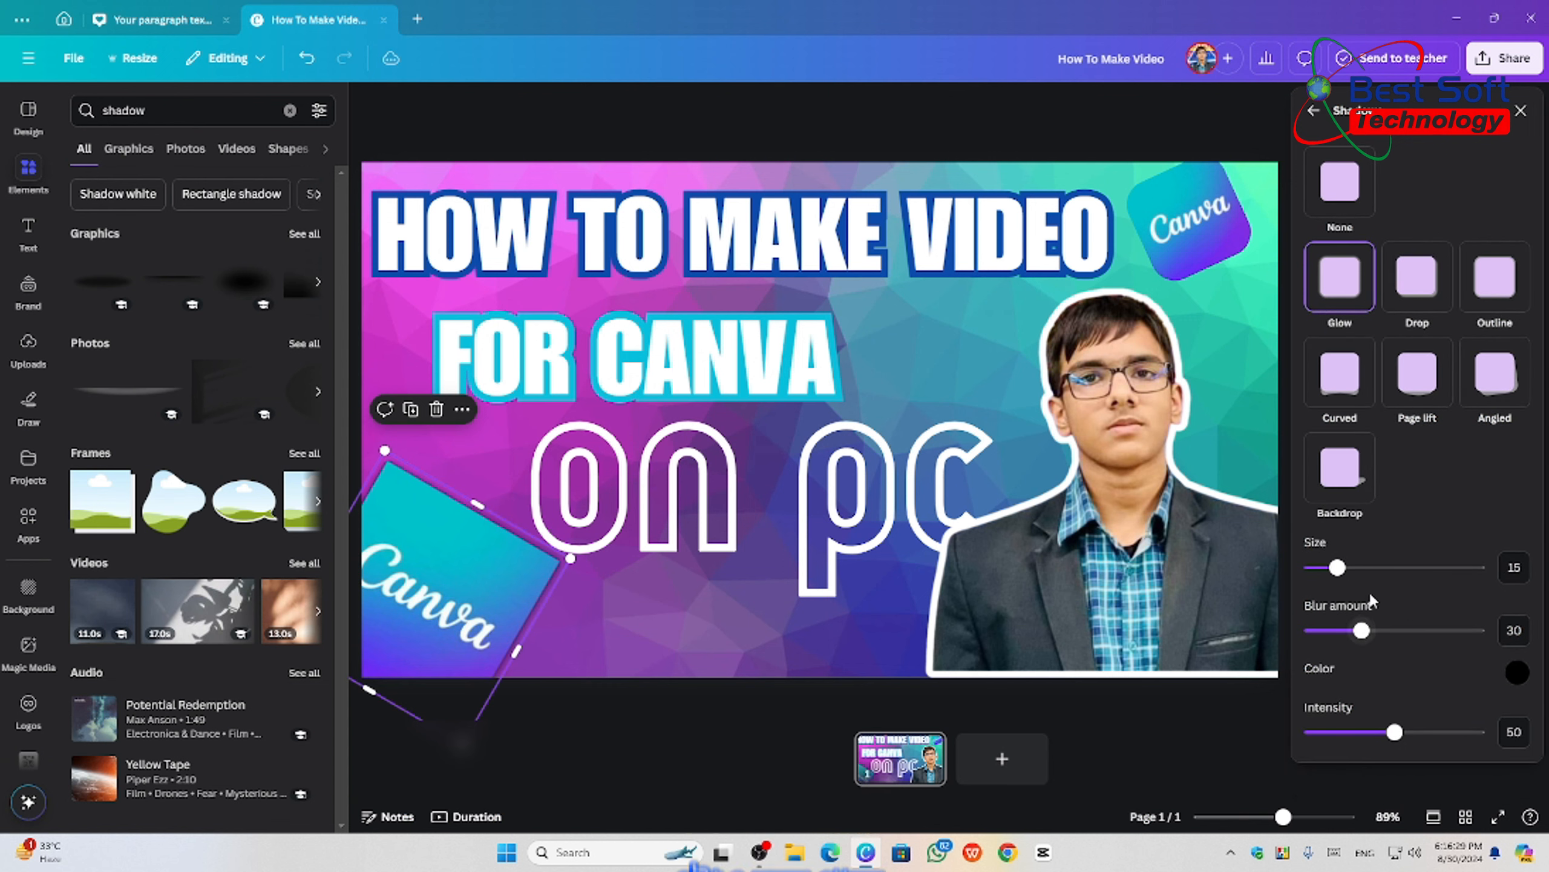
pyautogui.moveTo(1361, 630); pyautogui.dragTo(1302, 644)
# - Apply a Drop shadow to the lower-left Canva logo with angle 79 and distance 82, and adjust its intensity
pyautogui.click(1418, 287)
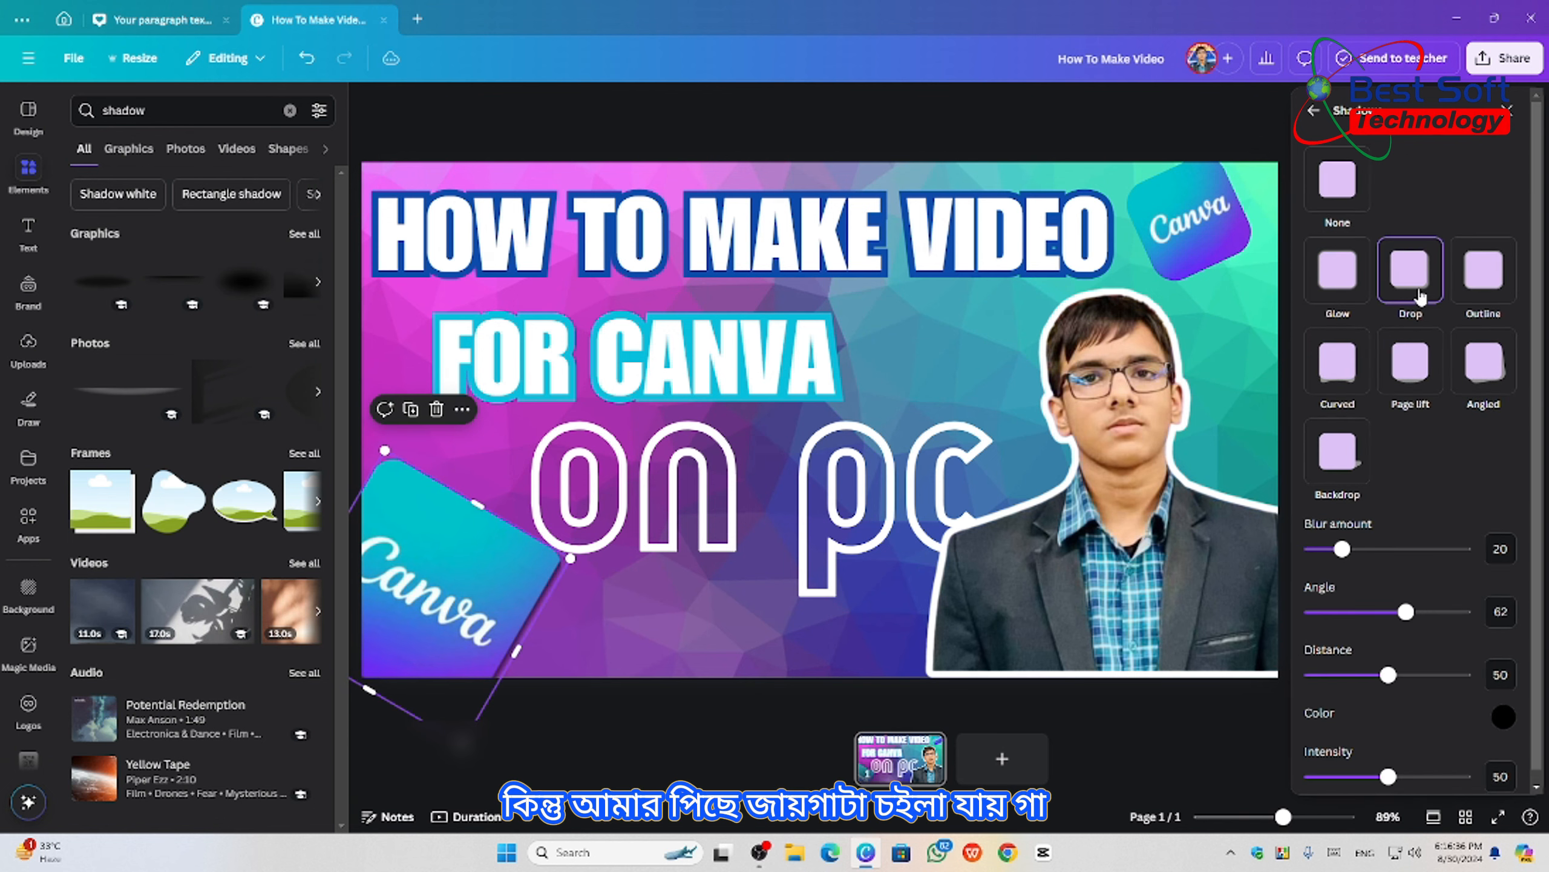
pyautogui.moveTo(1406, 612)
pyautogui.mouseDown()
pyautogui.moveTo(1453, 611)
pyautogui.moveTo(1434, 616)
pyautogui.mouseUp()
pyautogui.moveTo(1390, 674); pyautogui.dragTo(1439, 669)
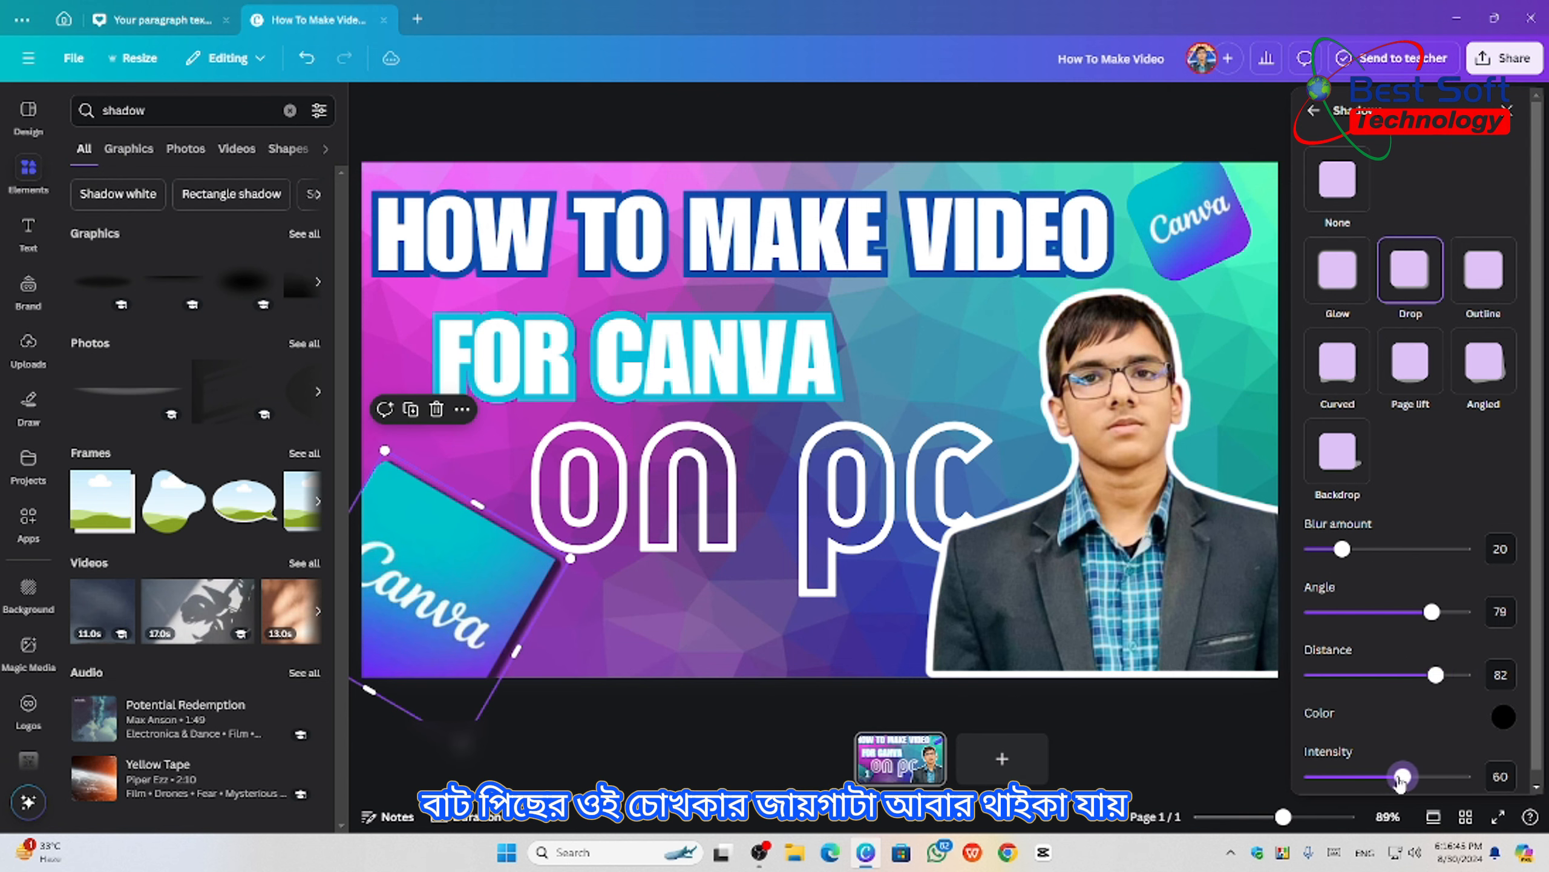
pyautogui.moveTo(1402, 779); pyautogui.dragTo(1382, 780)
pyautogui.click(1507, 111)
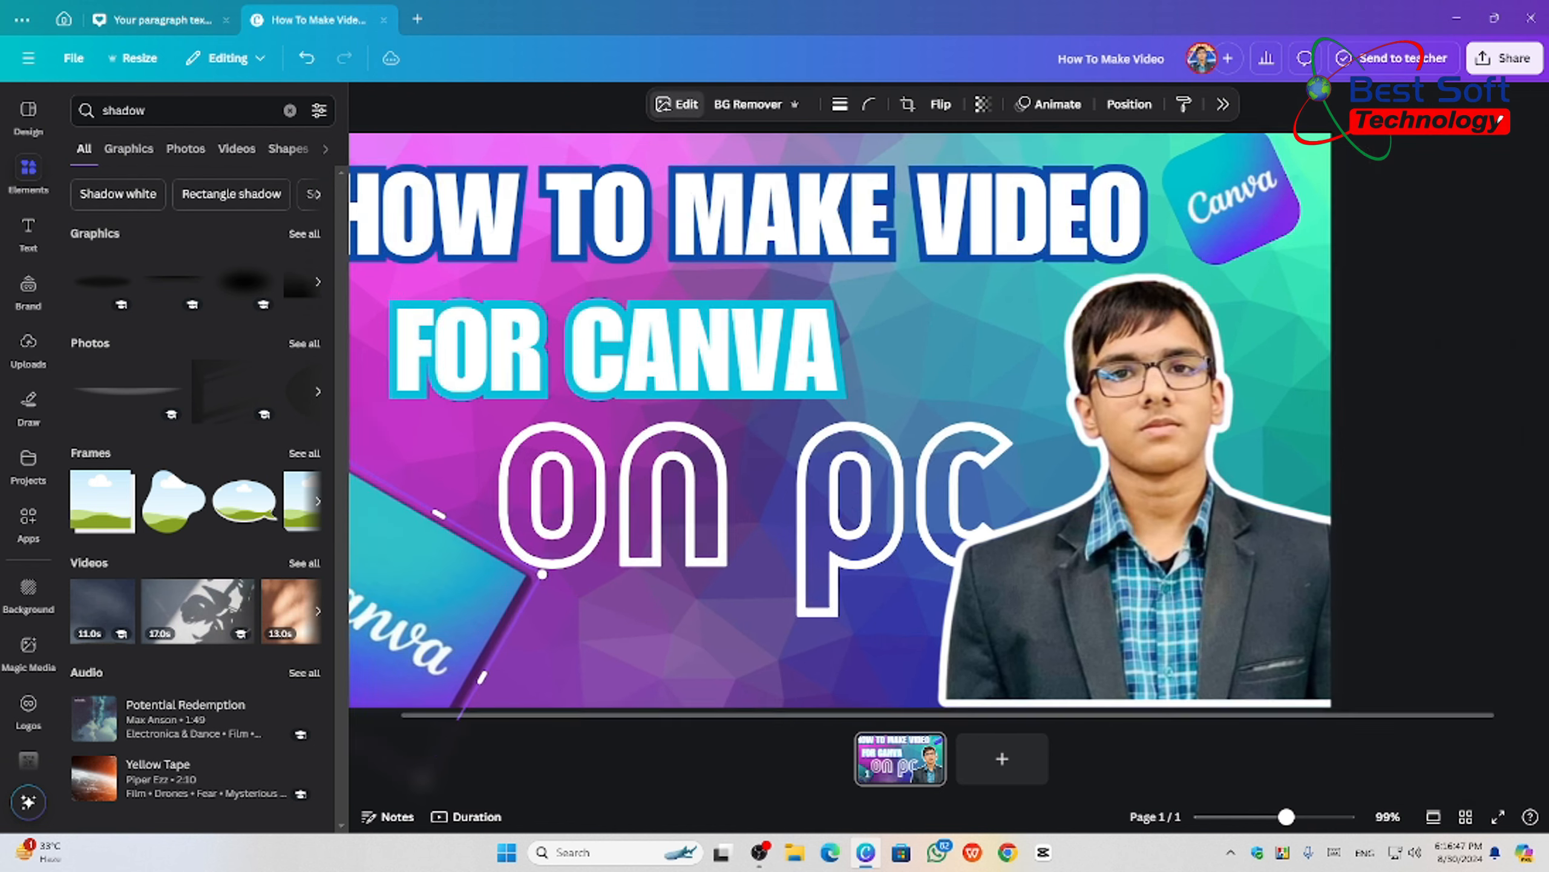
# - Move the lower-left Canva logo slightly right so its whole wordmark fits in the design, and clear the elements search
pyautogui.click(735, 685)
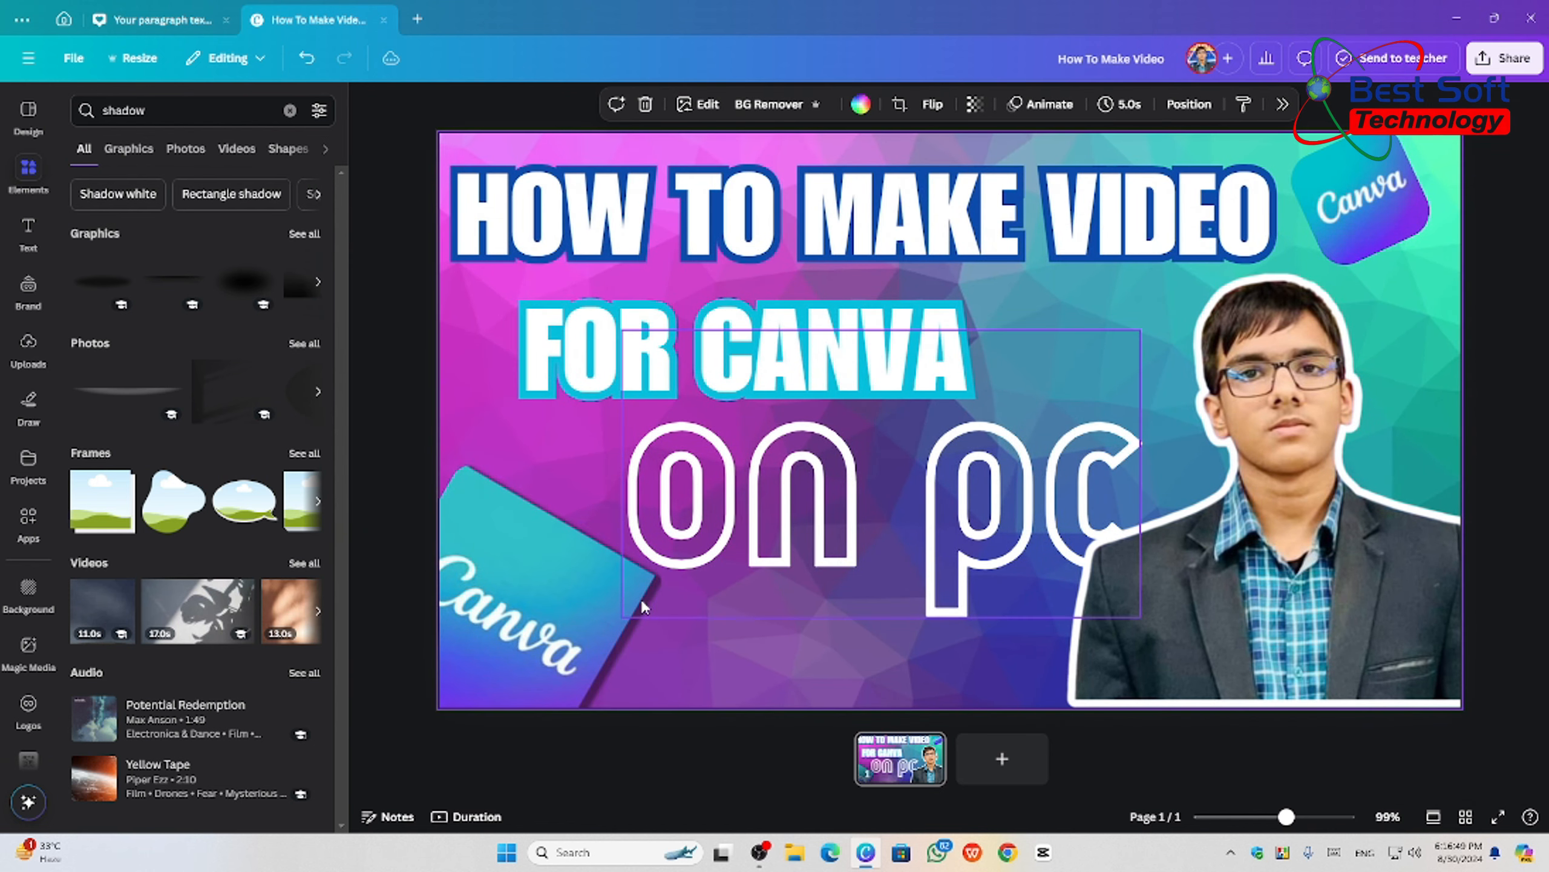
pyautogui.moveTo(530, 616); pyautogui.dragTo(560, 616)
pyautogui.click(667, 666)
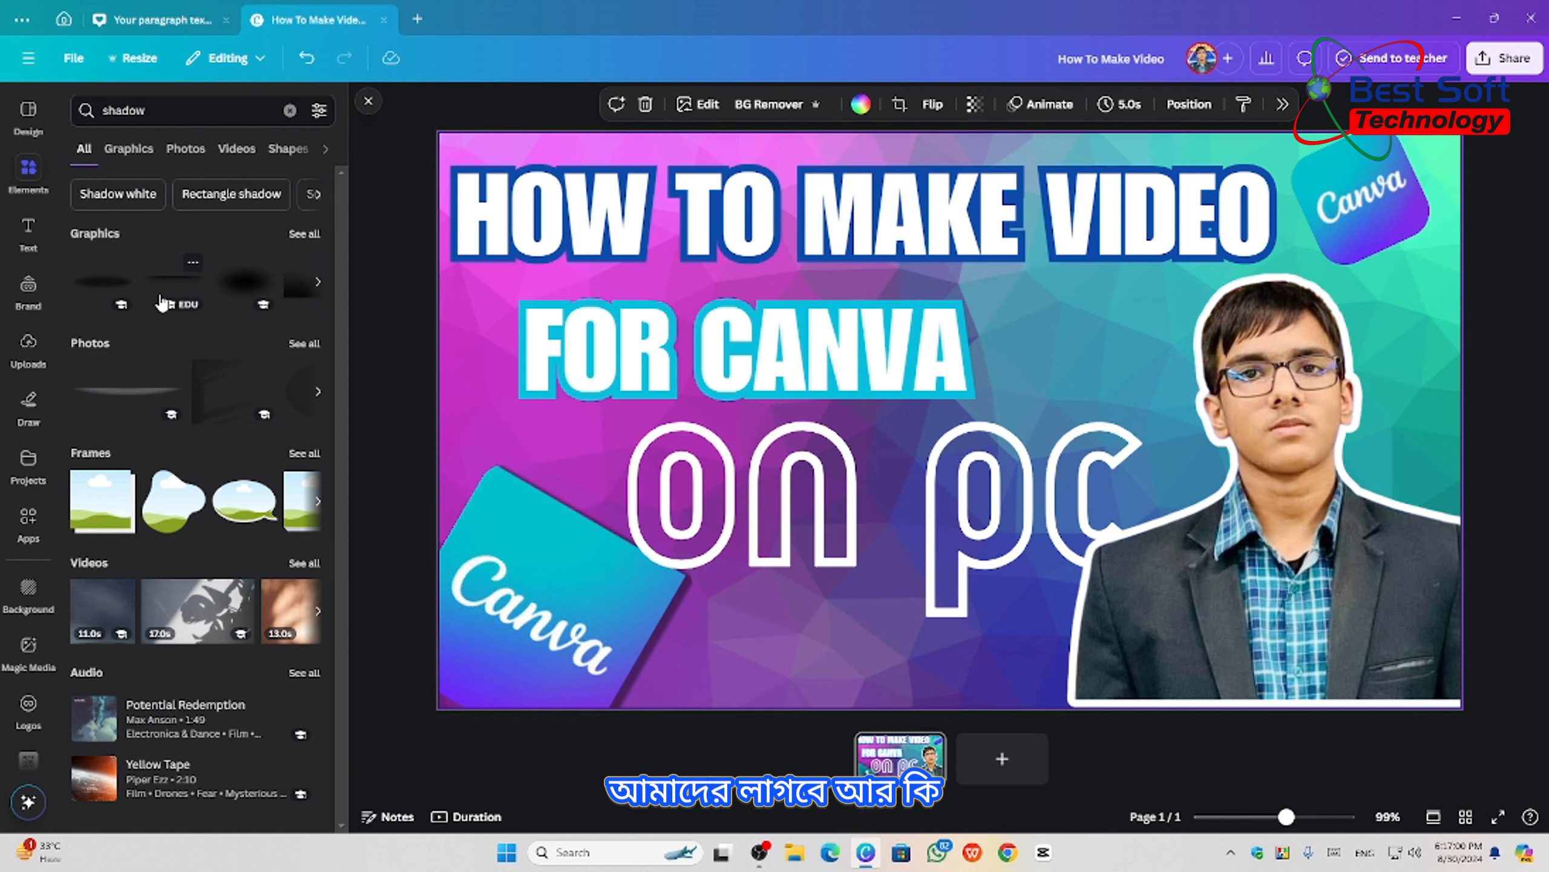
pyautogui.click(290, 111)
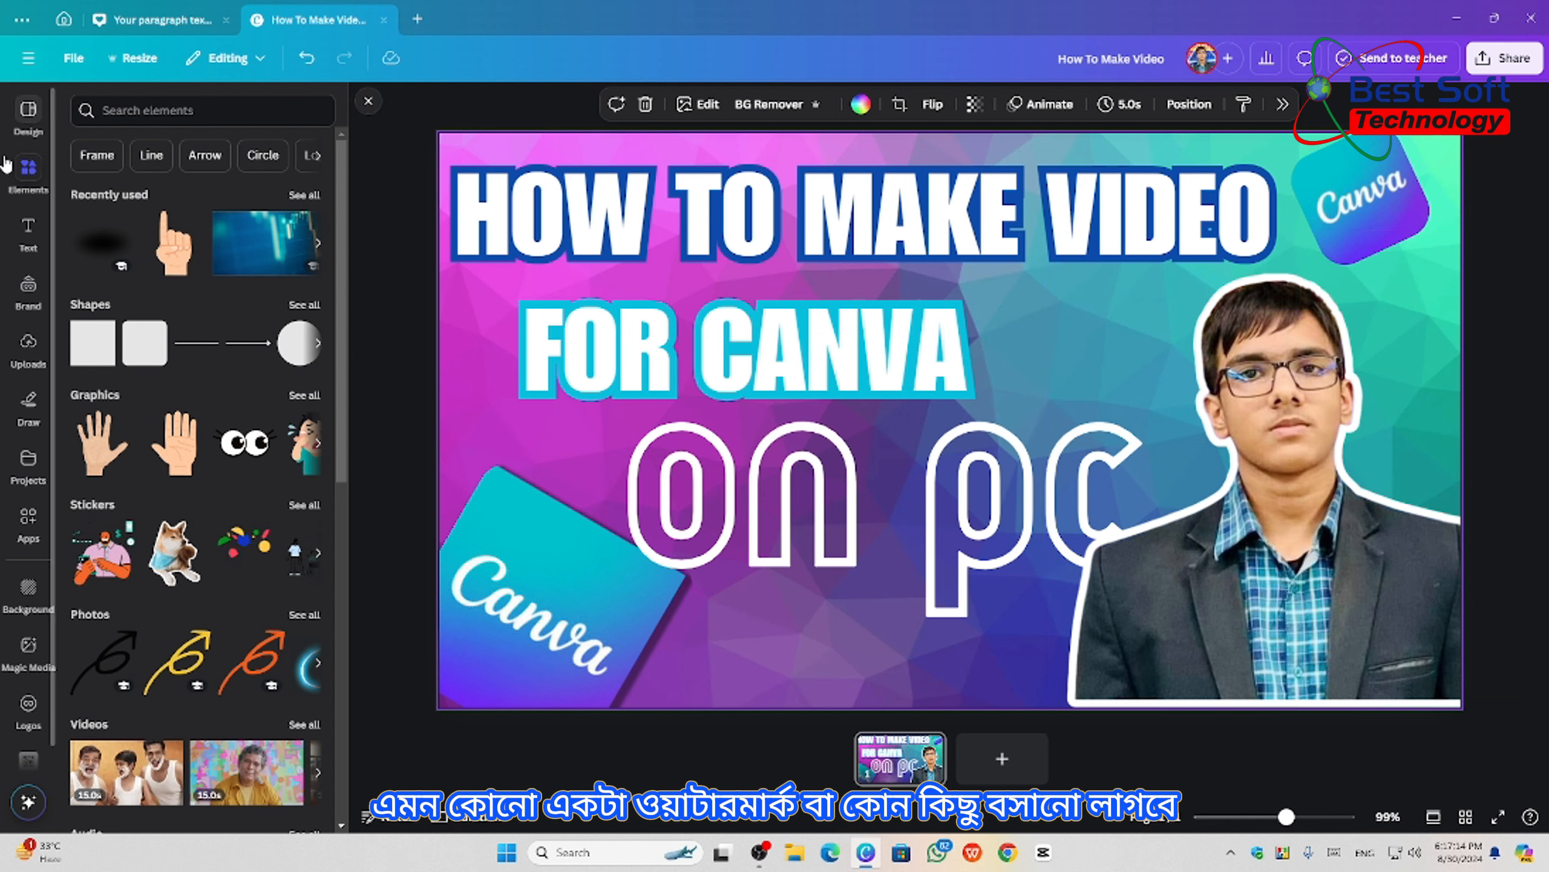
# - Add the uploaded Best Soft Technology logo to the design and crop the white margins on all four sides
pyautogui.click(26, 366)
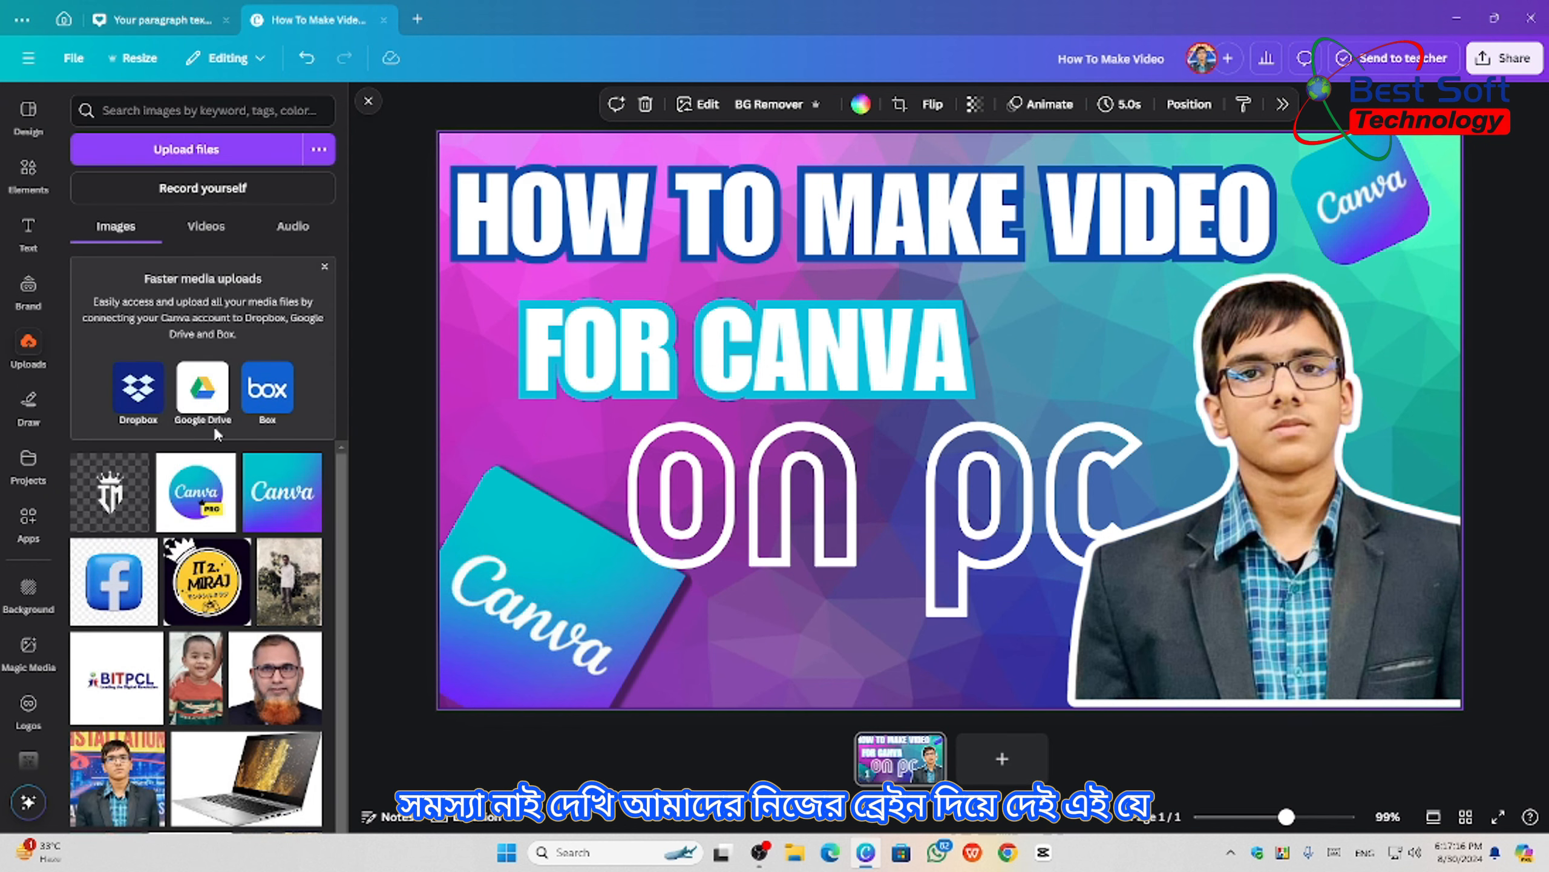
pyautogui.scroll(-2, 203, 491)
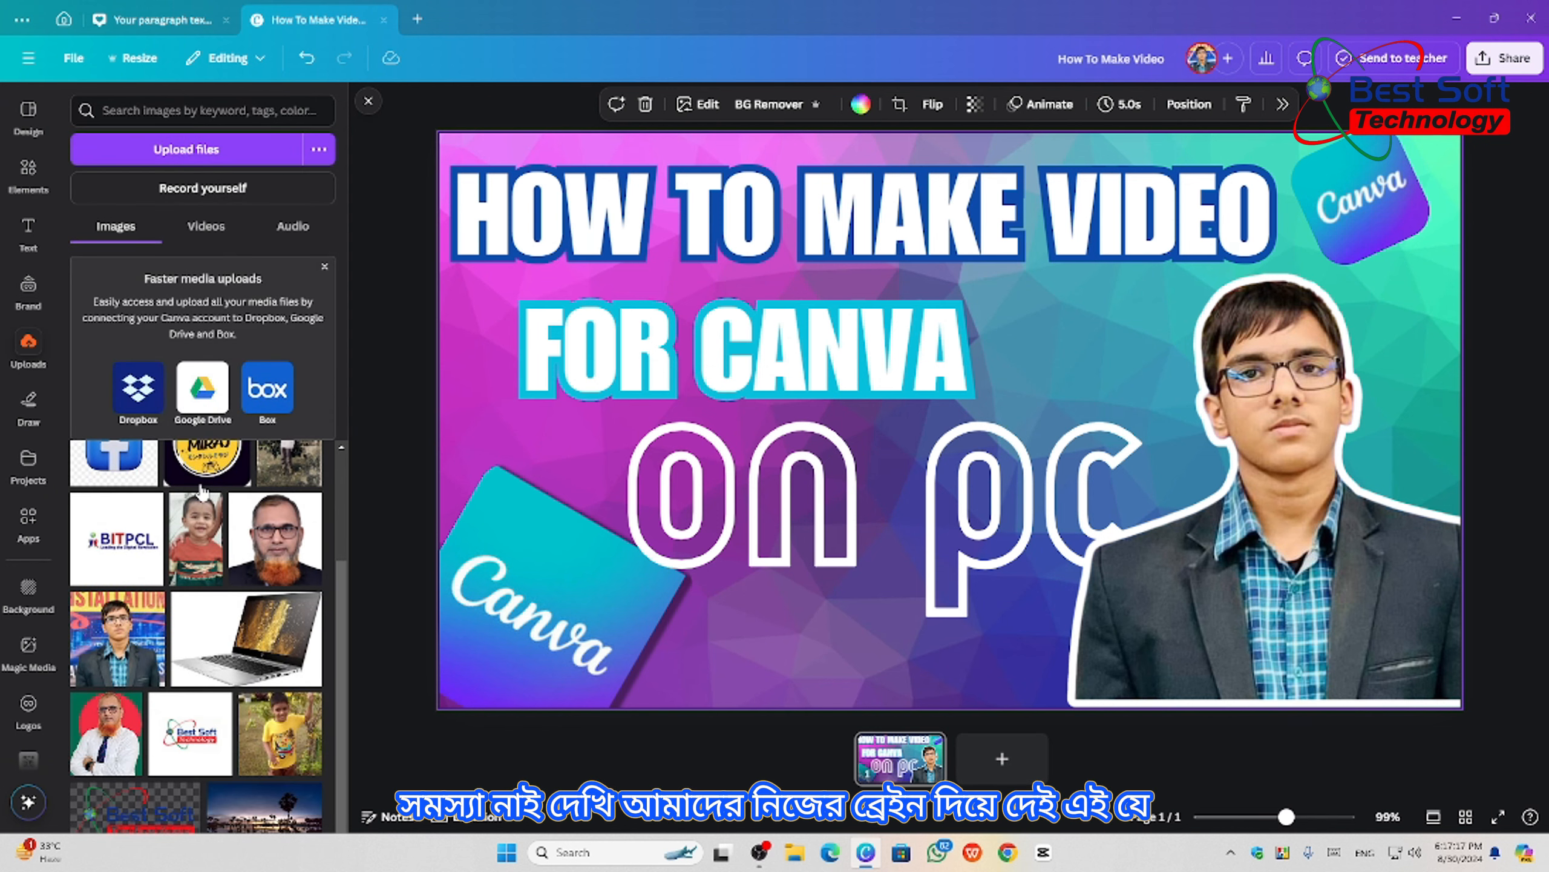
pyautogui.click(192, 728)
pyautogui.moveTo(944, 587); pyautogui.dragTo(951, 507)
pyautogui.moveTo(954, 258); pyautogui.dragTo(963, 343)
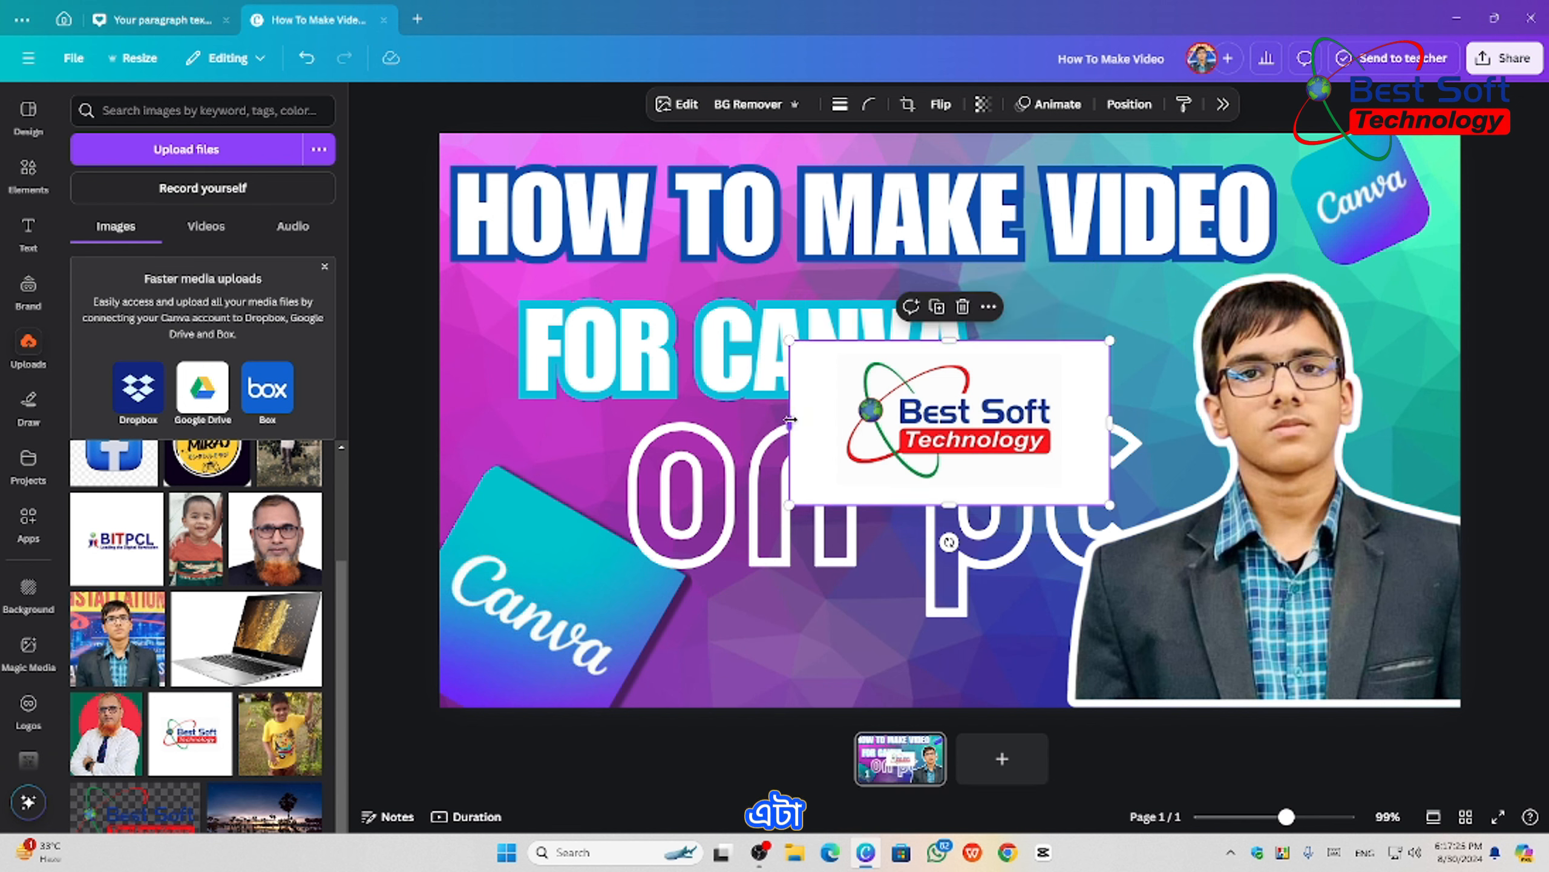
pyautogui.moveTo(790, 424); pyautogui.dragTo(816, 423)
pyautogui.moveTo(1101, 424); pyautogui.dragTo(1080, 424)
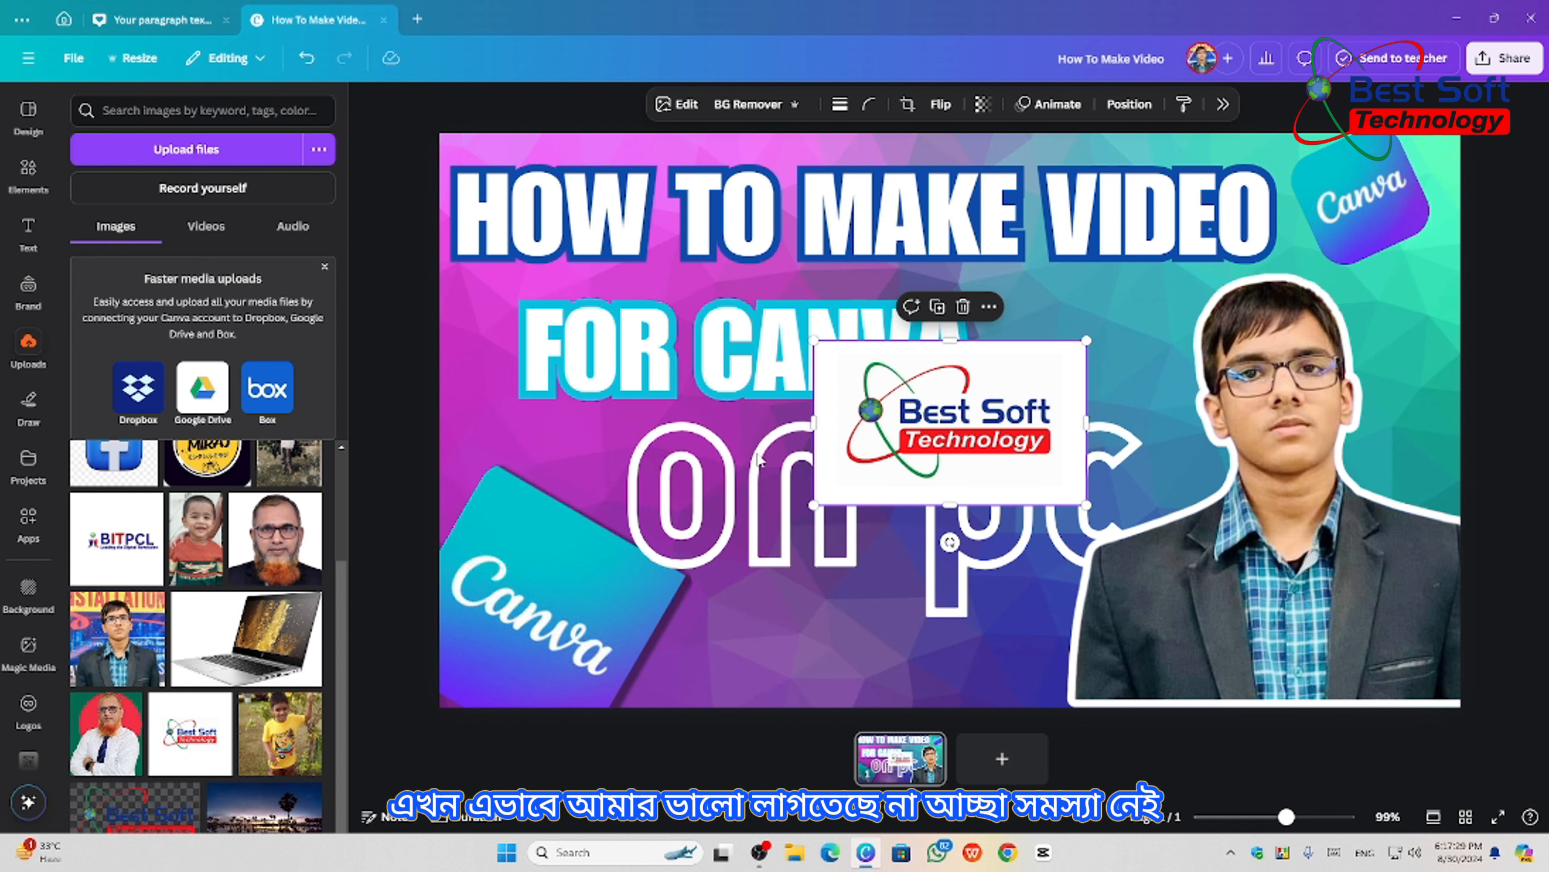
# - Remove the white background from the Best Soft Technology logo and move the logo beside the "FOR CANVA" title
pyautogui.click(29, 117)
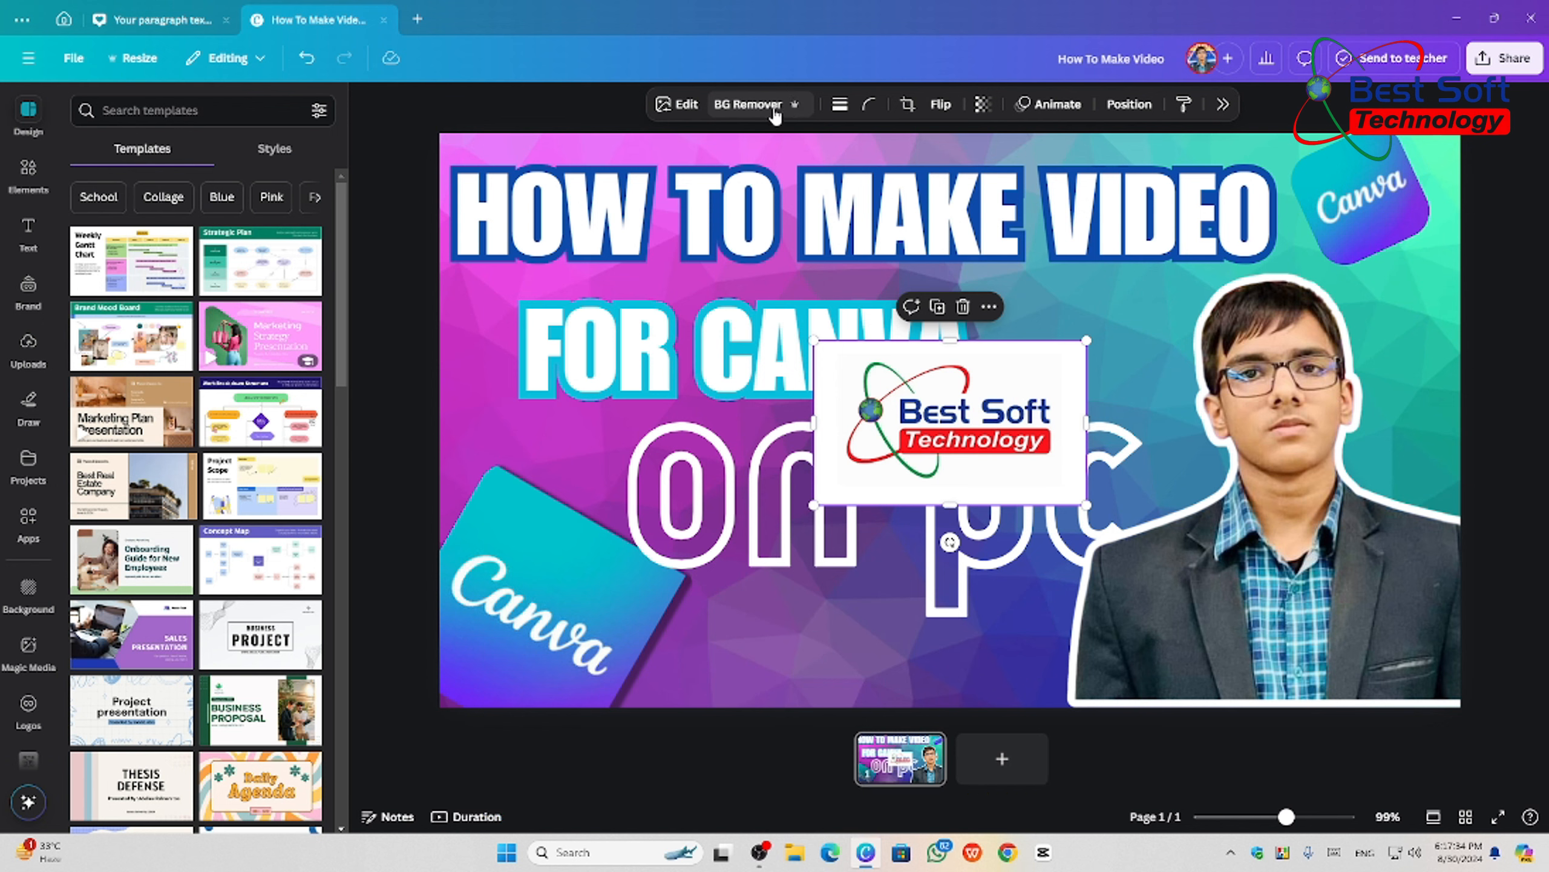
pyautogui.click(780, 107)
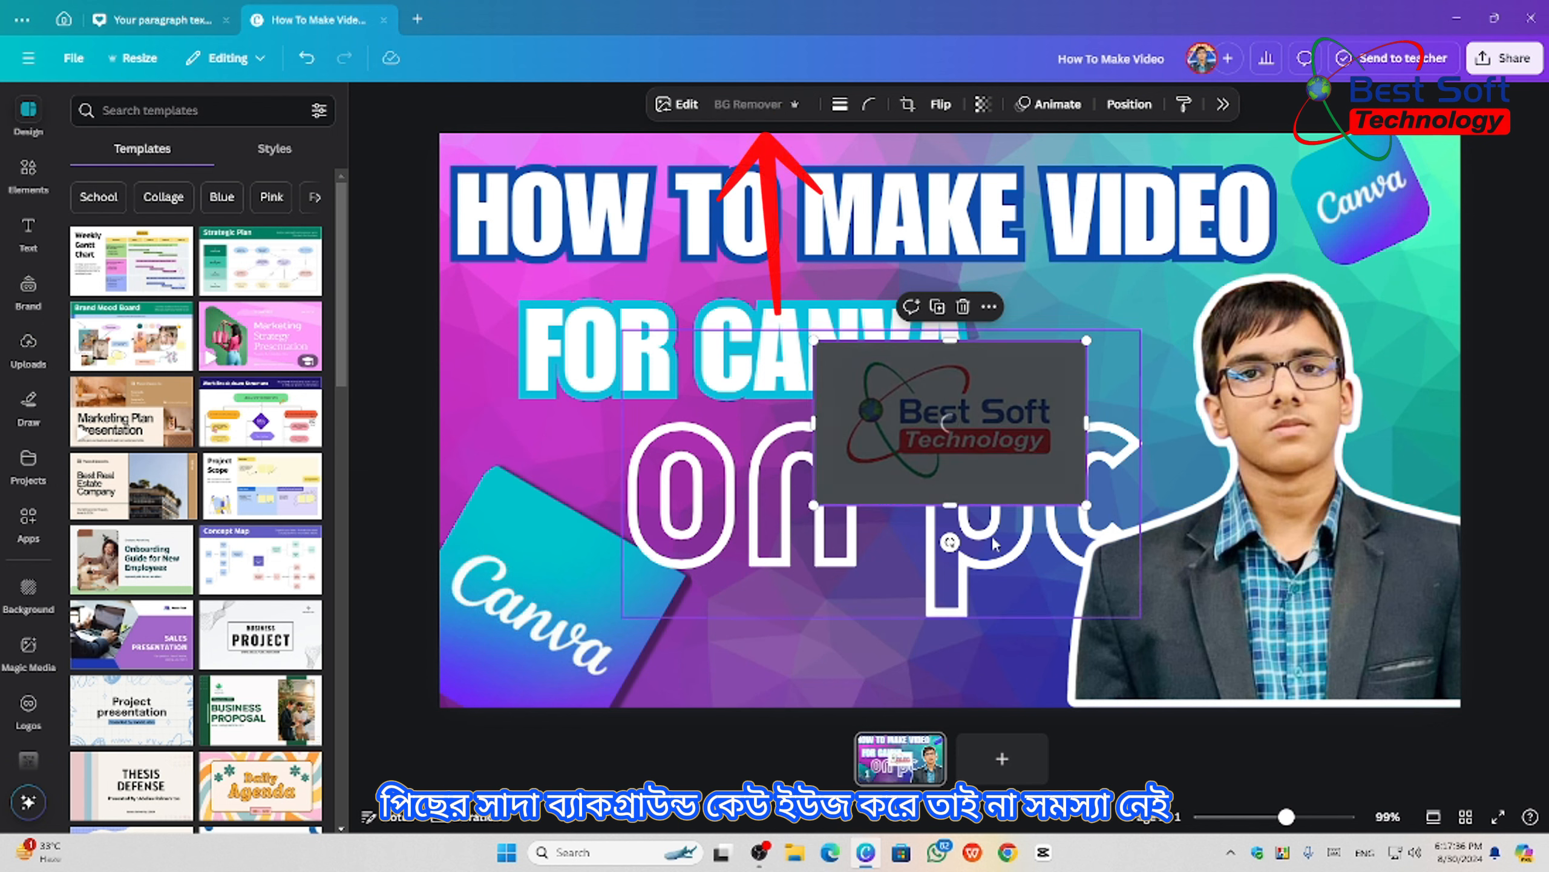
pyautogui.moveTo(995, 389); pyautogui.dragTo(1119, 313)
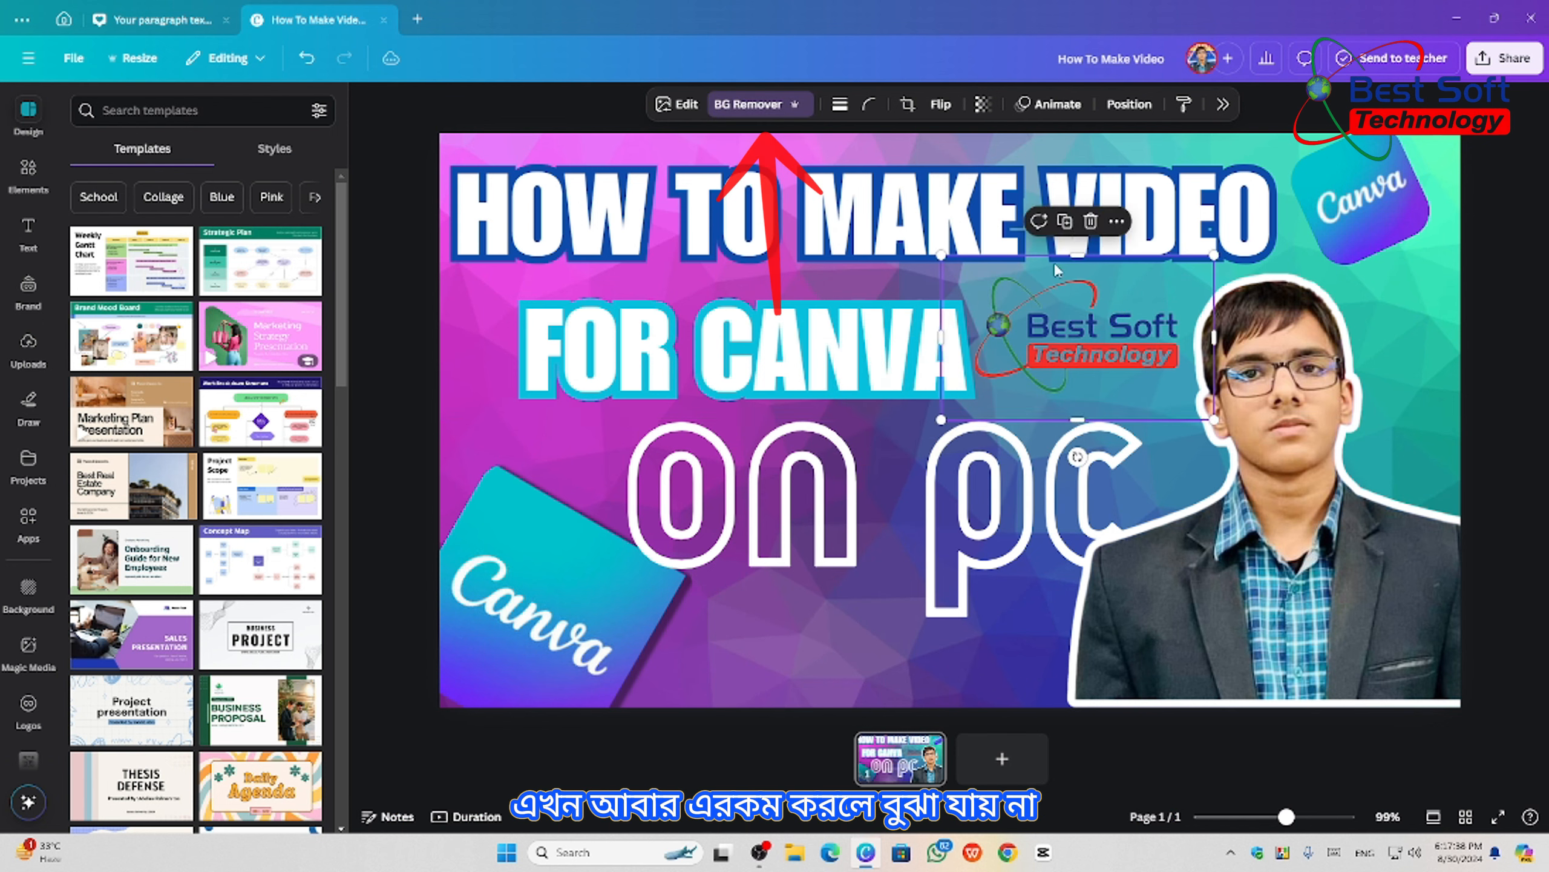
# - Give the Best Soft Technology logo an Outline shadow in white #FFFFFF and reduce the outline size slightly
pyautogui.click(676, 103)
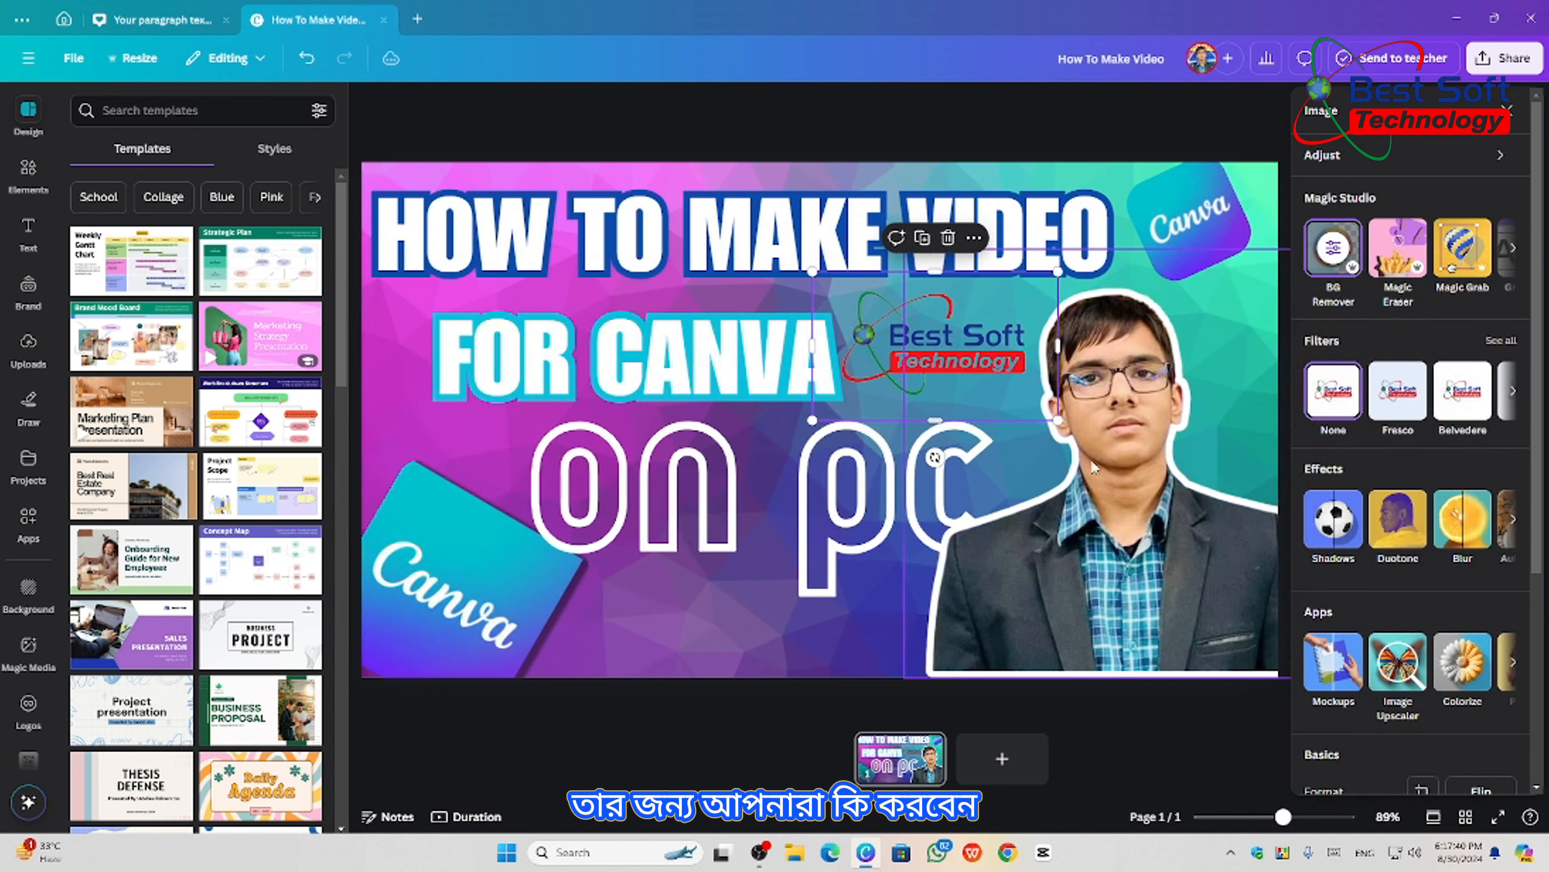
pyautogui.click(1333, 525)
pyautogui.click(1504, 278)
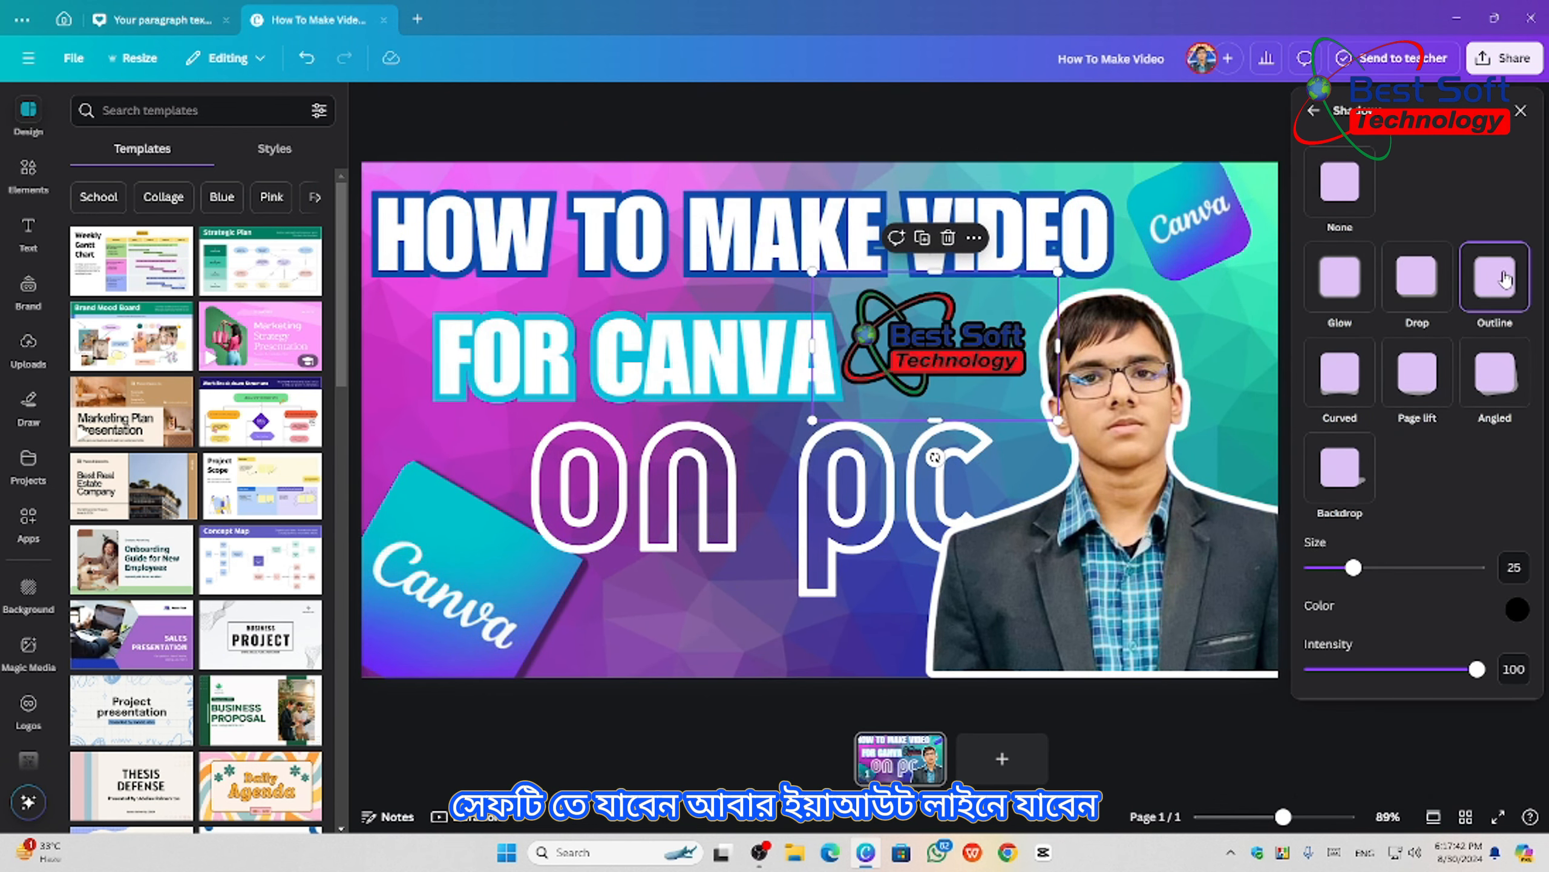
pyautogui.click(1518, 609)
pyautogui.click(1303, 646)
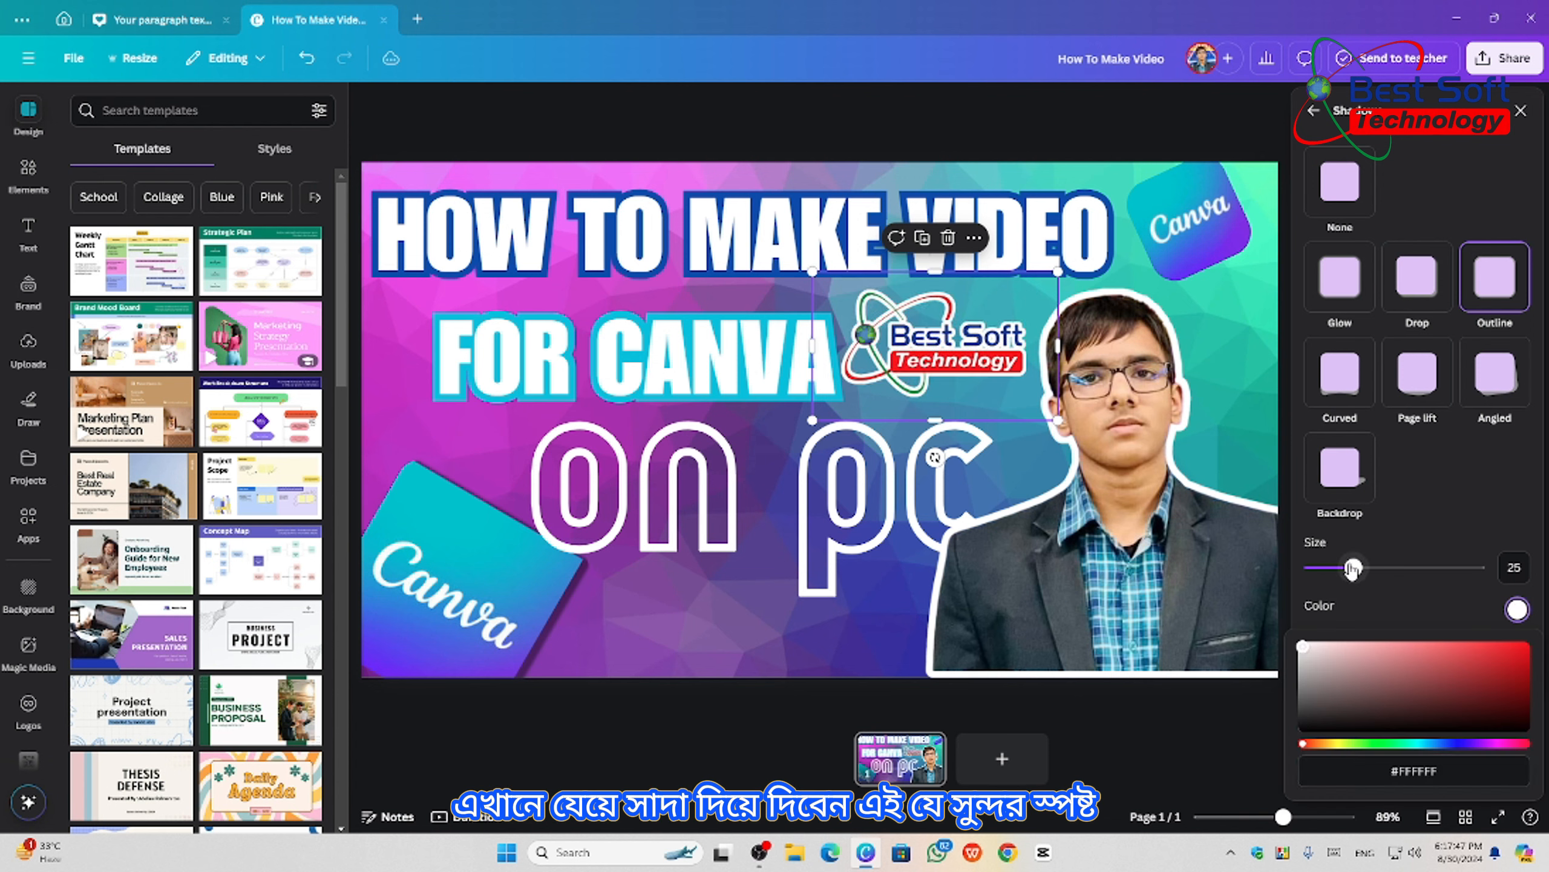
pyautogui.moveTo(1352, 569); pyautogui.dragTo(1345, 571)
pyautogui.click(1521, 110)
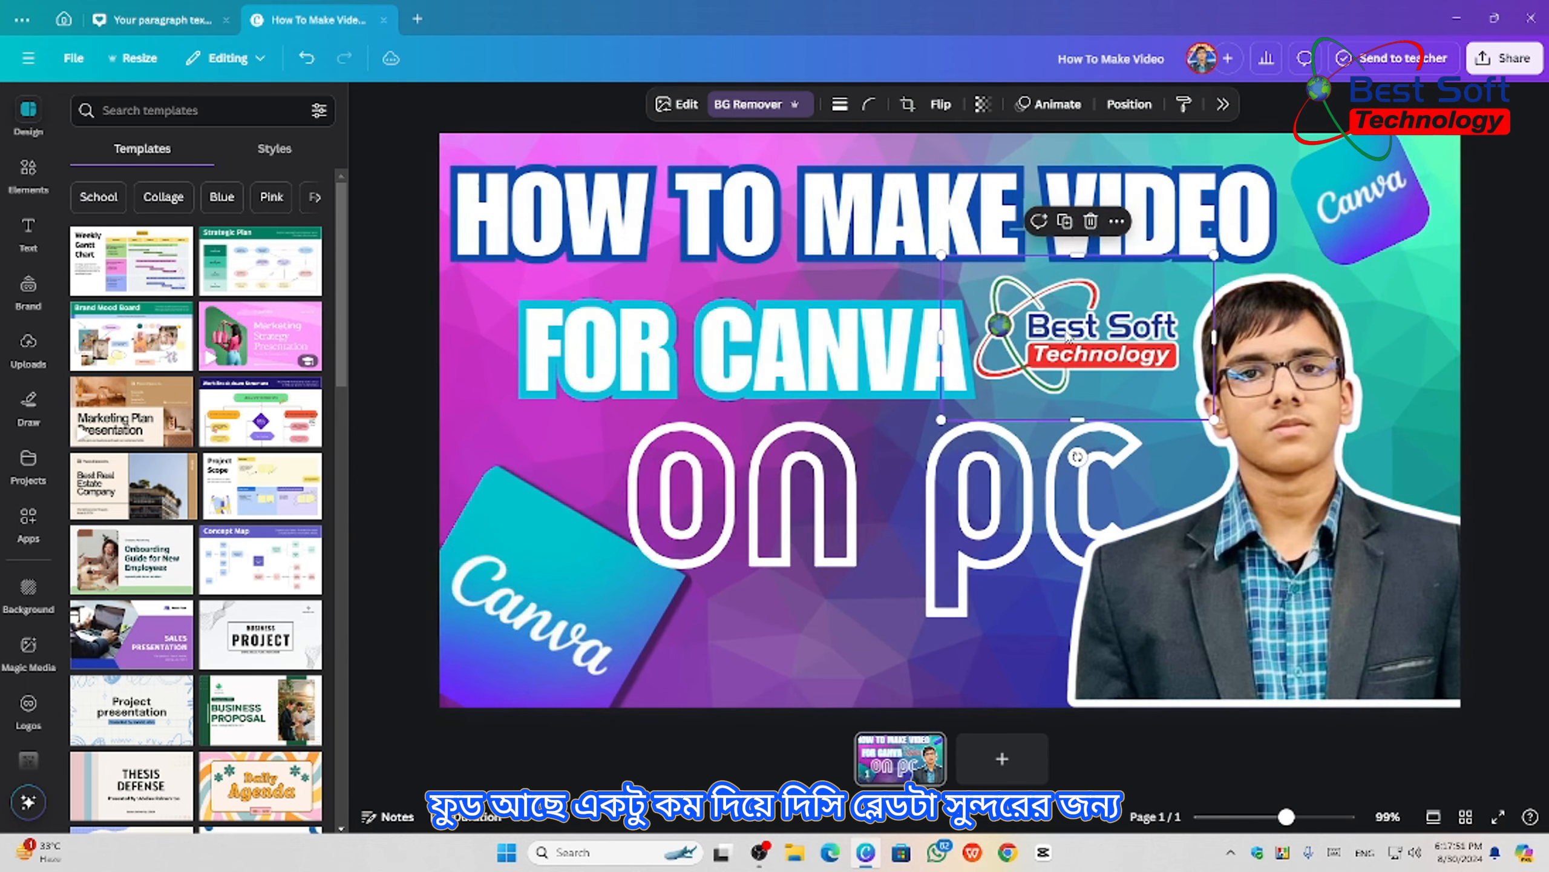
# - Move the Best Soft Technology logo below the "on pc" text, beside the lower-left Canva logo, and deselect everything
pyautogui.moveTo(1076, 334); pyautogui.dragTo(793, 647)
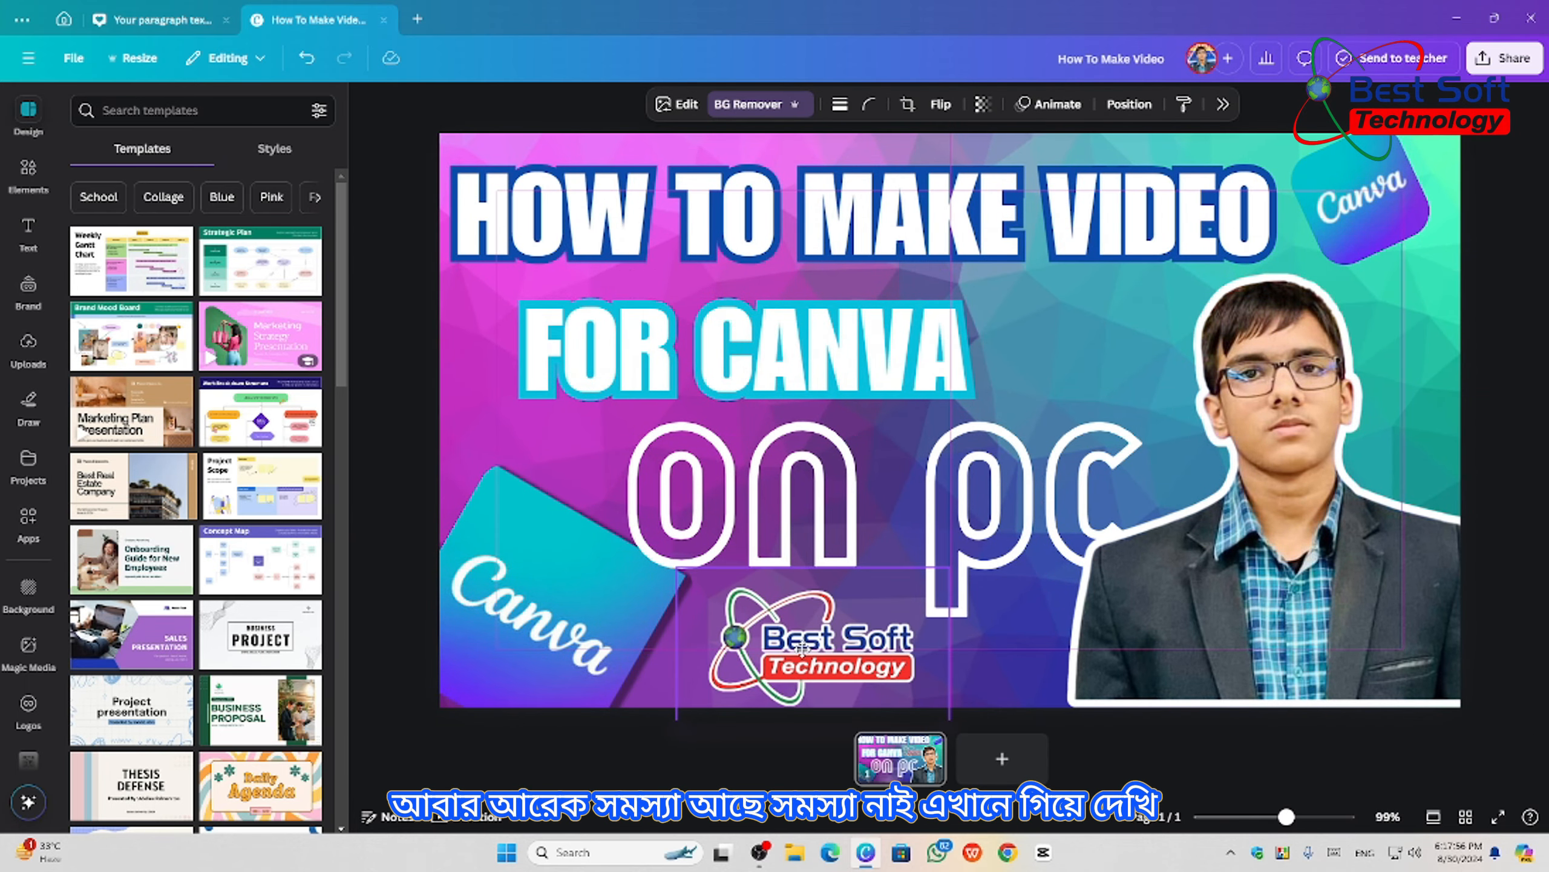
pyautogui.click(1039, 284)
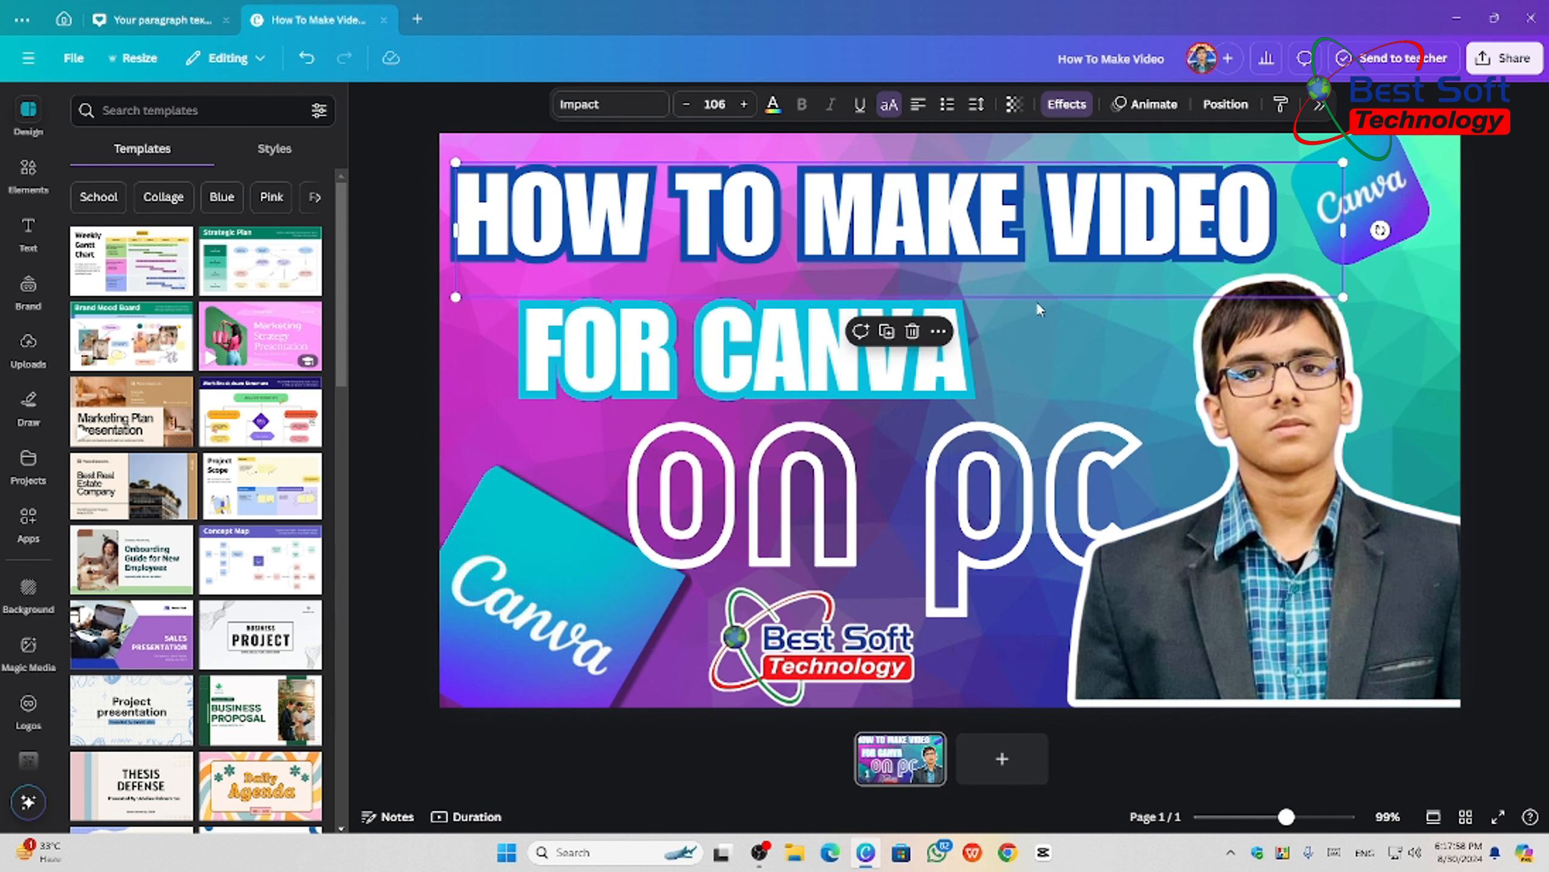
pyautogui.click(1440, 324)
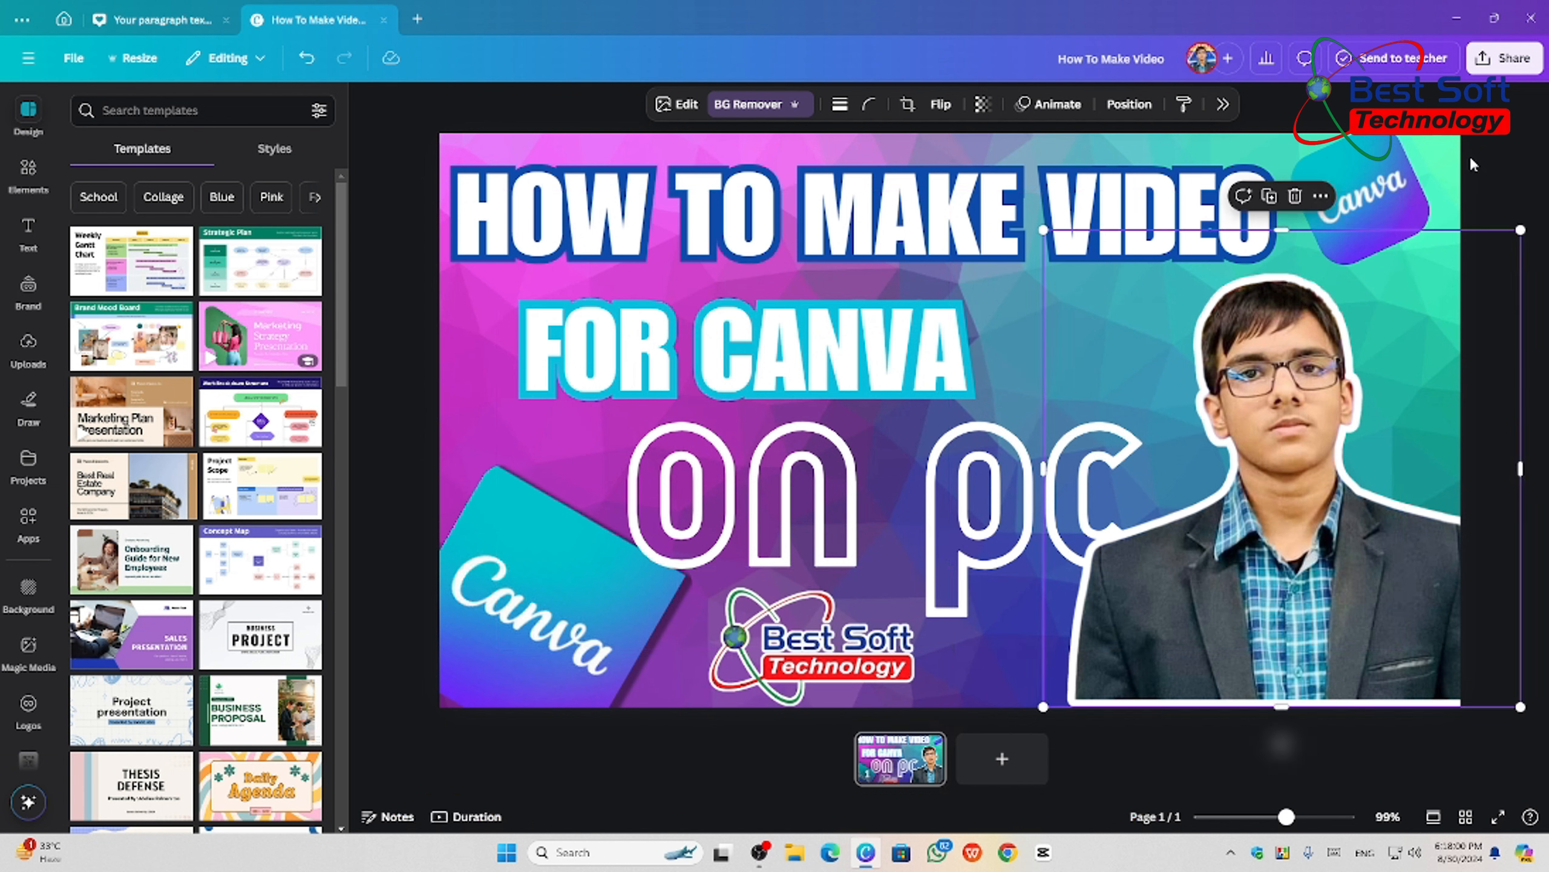
pyautogui.click(1469, 154)
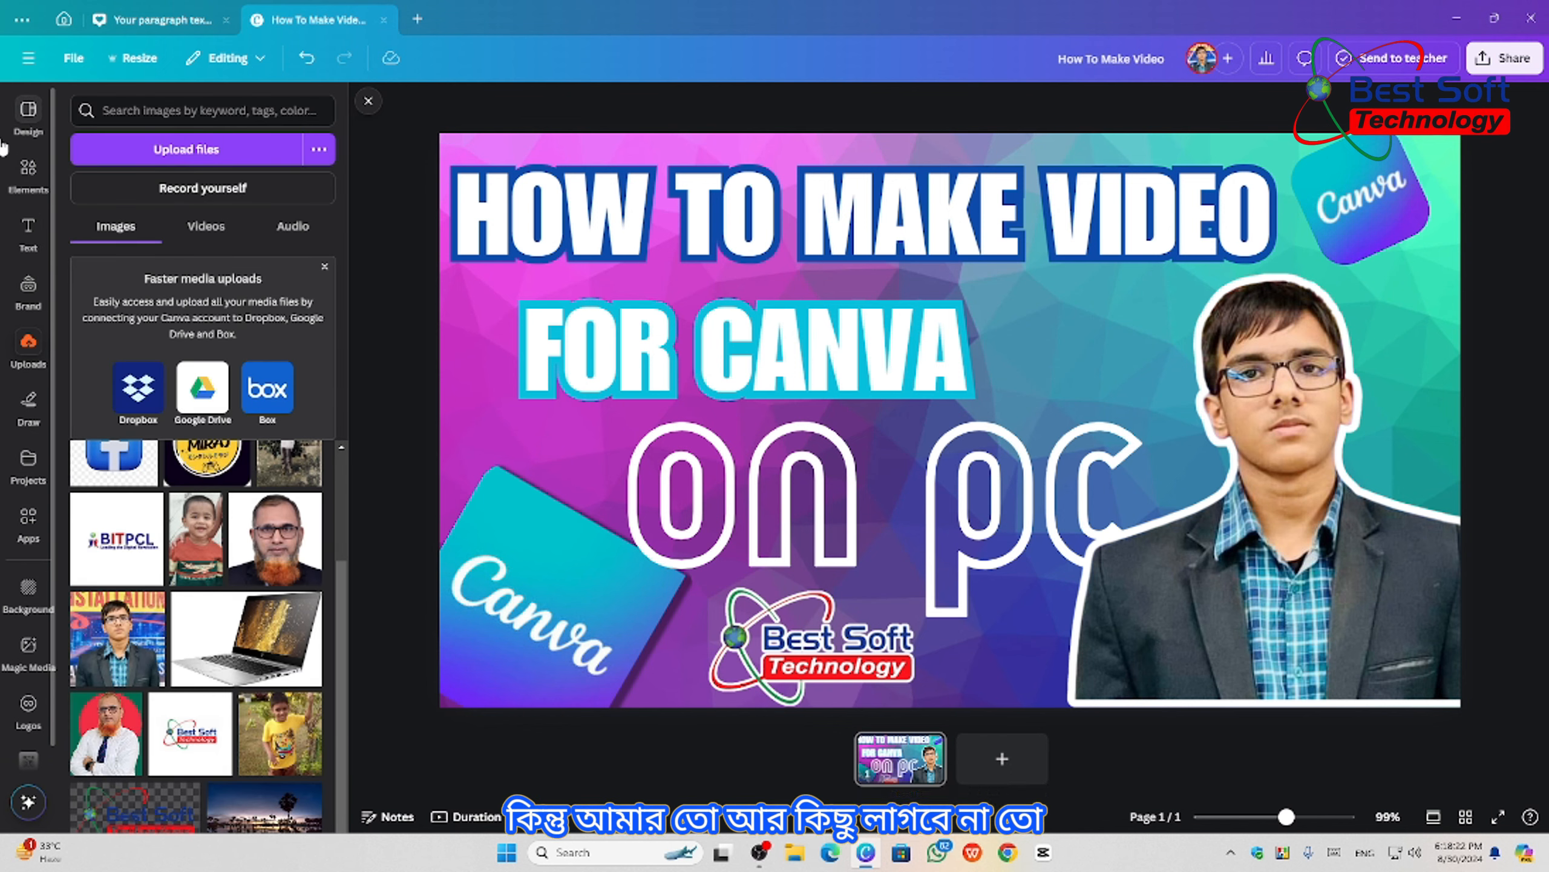
pyautogui.moveTo(28, 115)
pyautogui.click(311, 199)
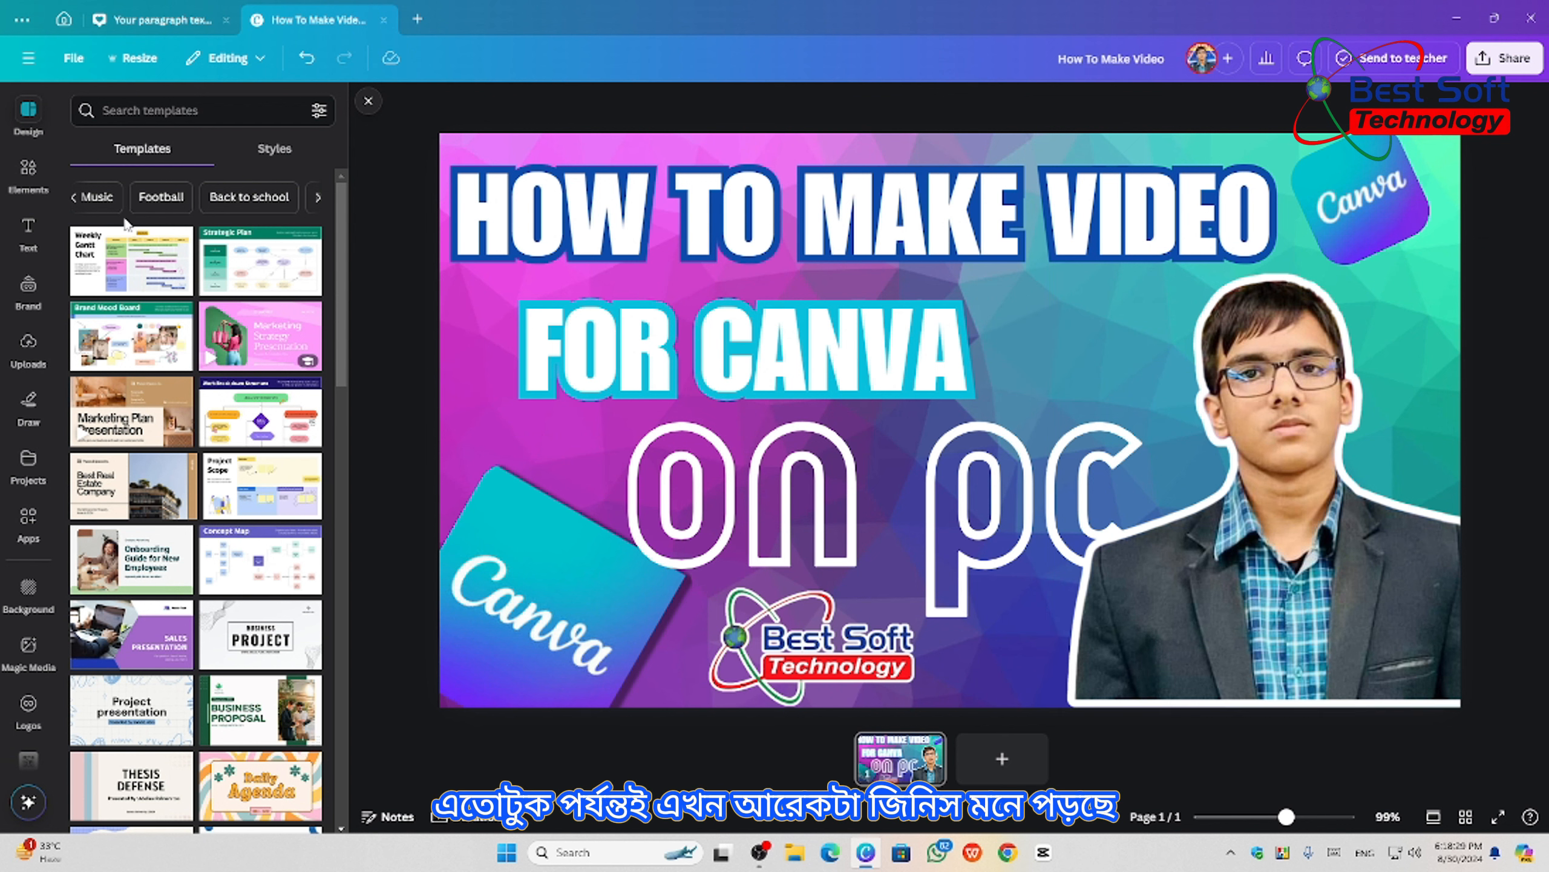
# - Add a subheading text reading "Bangla" and switch it to uppercase
pyautogui.click(23, 232)
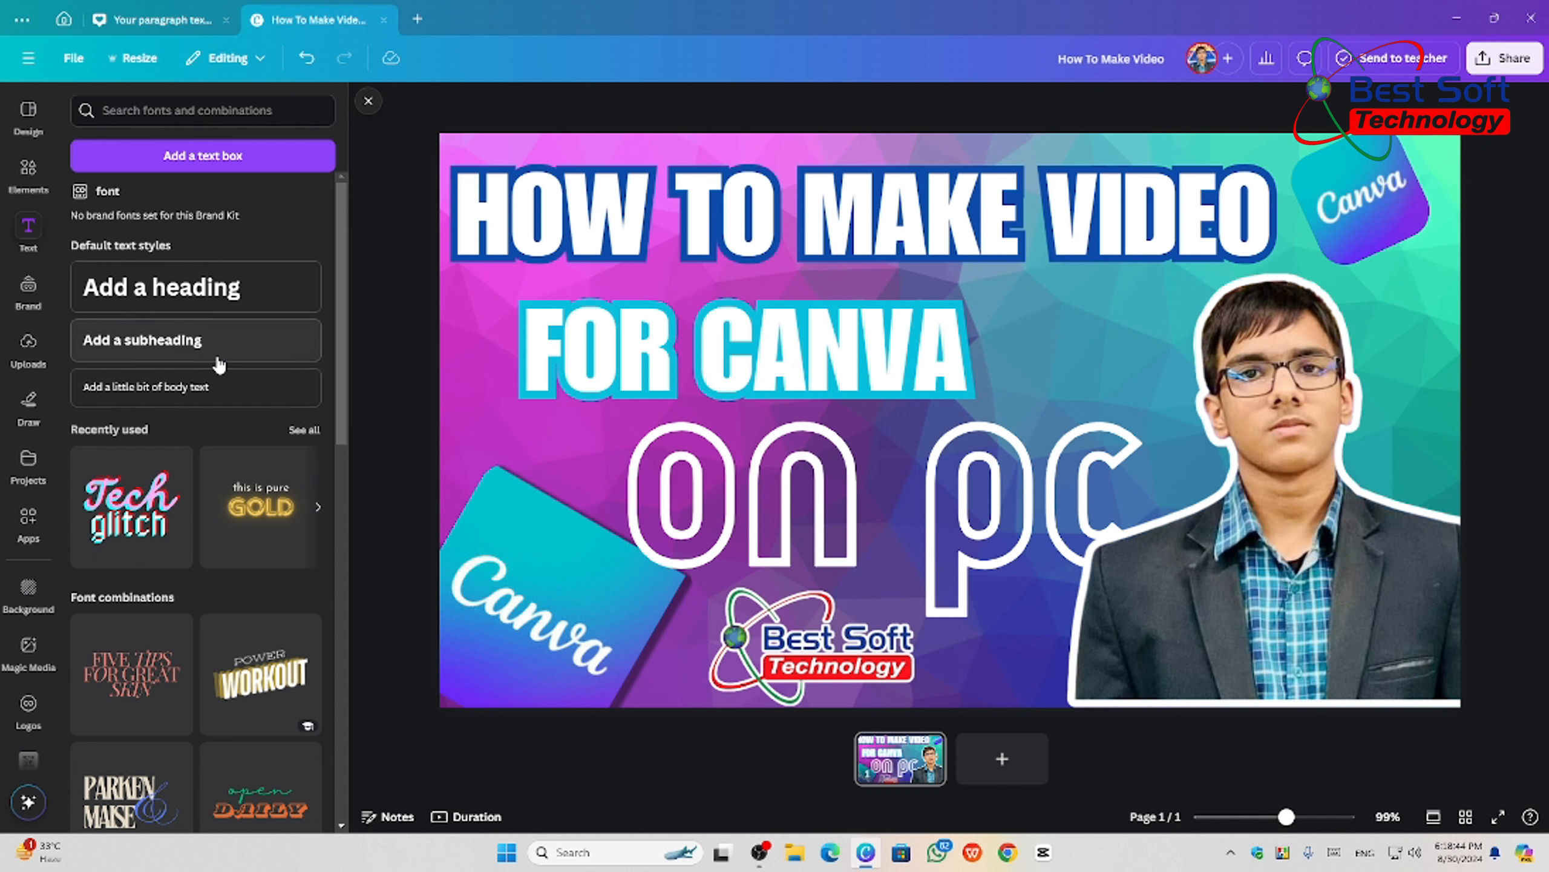
pyautogui.click(202, 340)
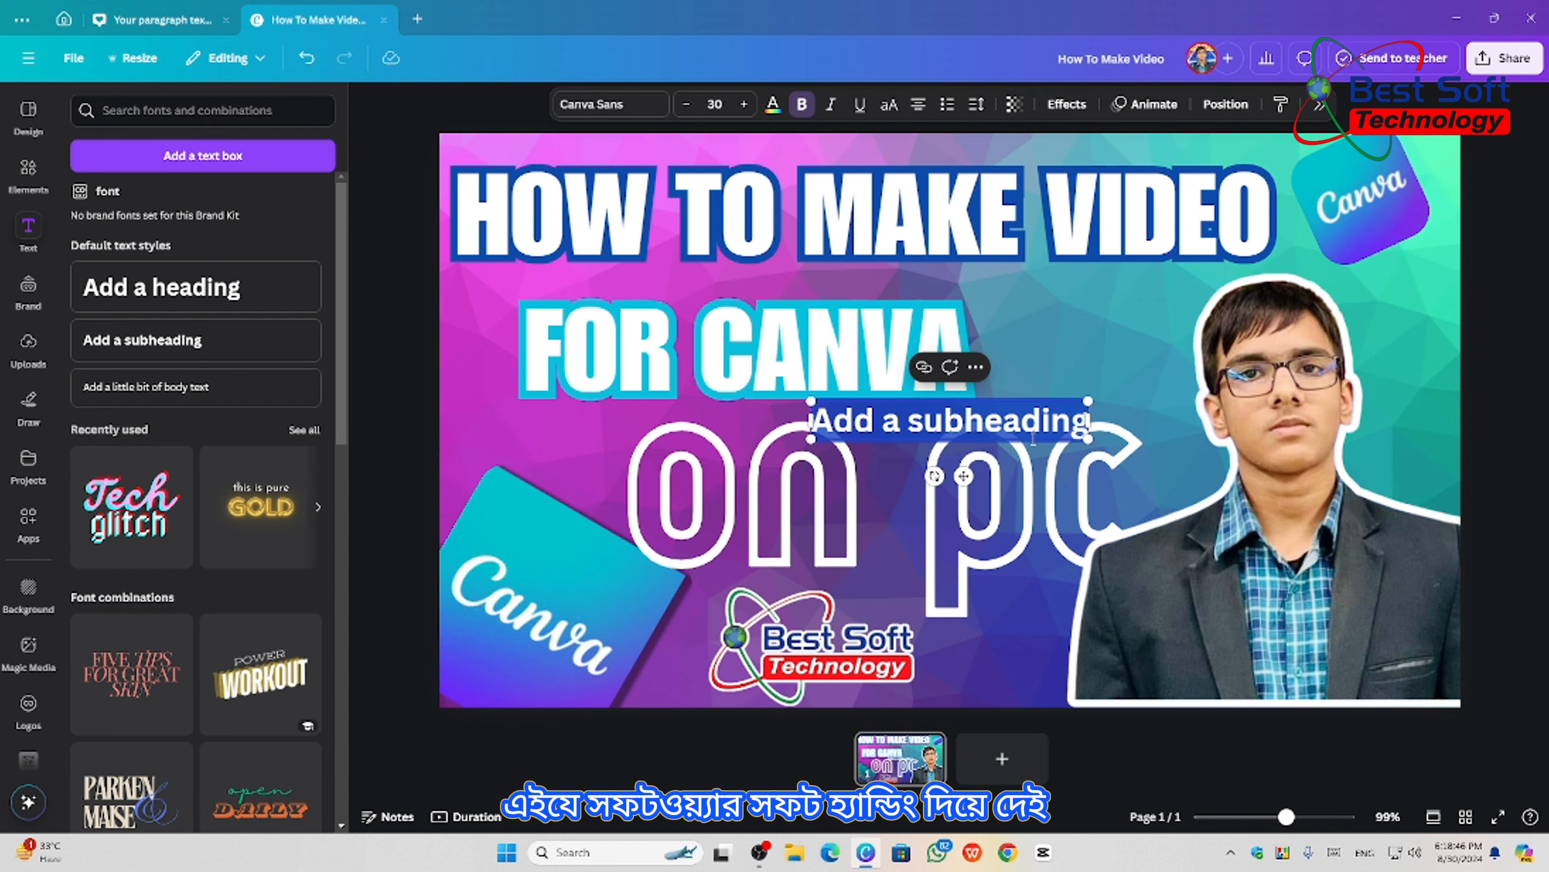
pyautogui.press('BackSpace')
pyautogui.write('B')
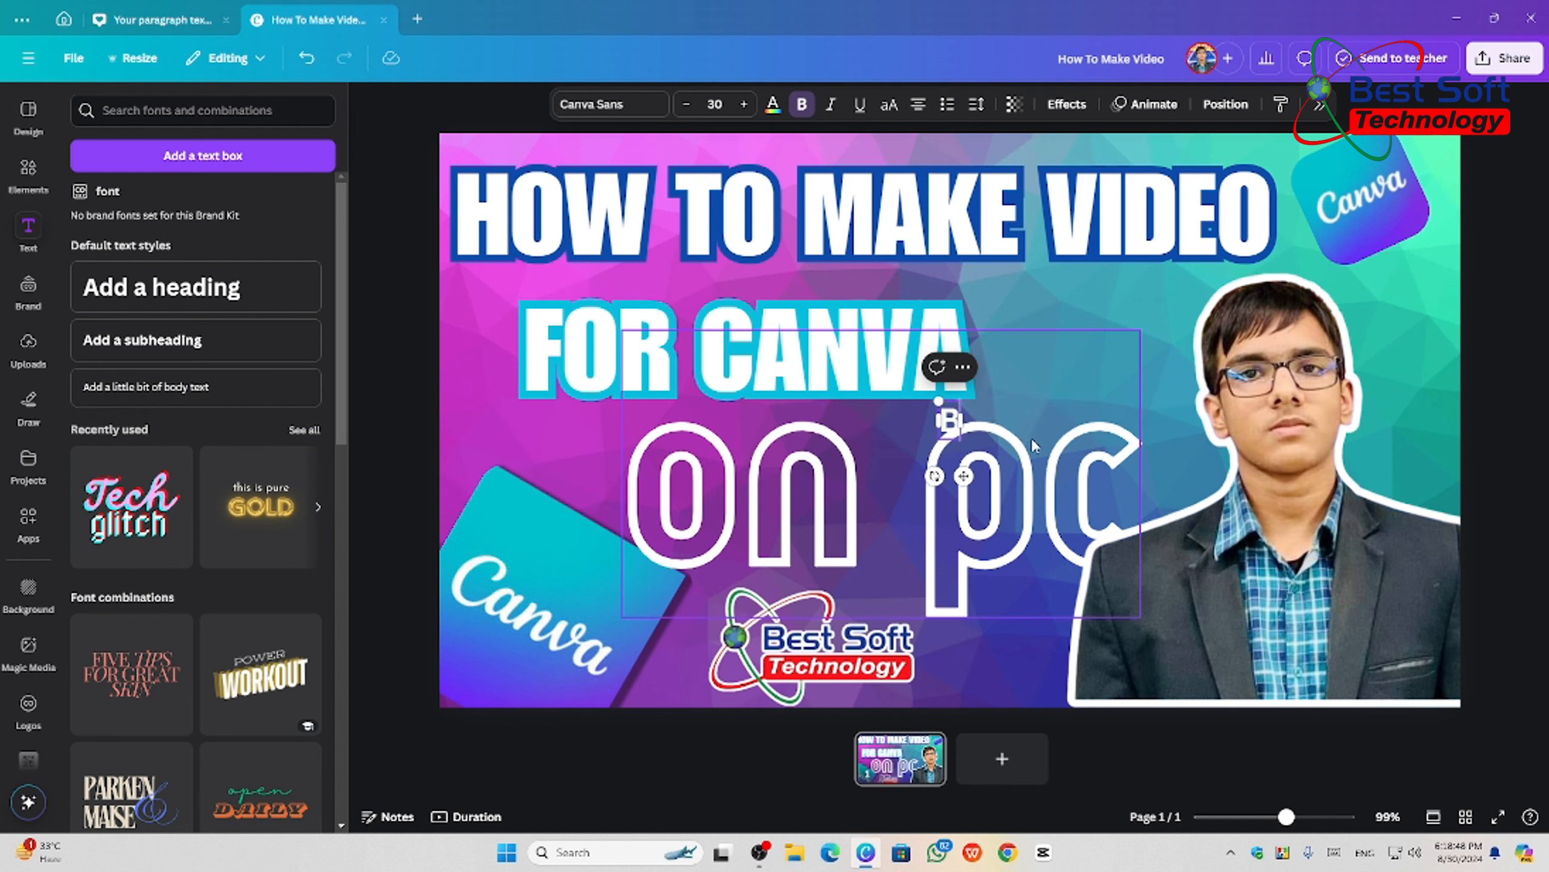
pyautogui.write('ari')
pyautogui.write('la')
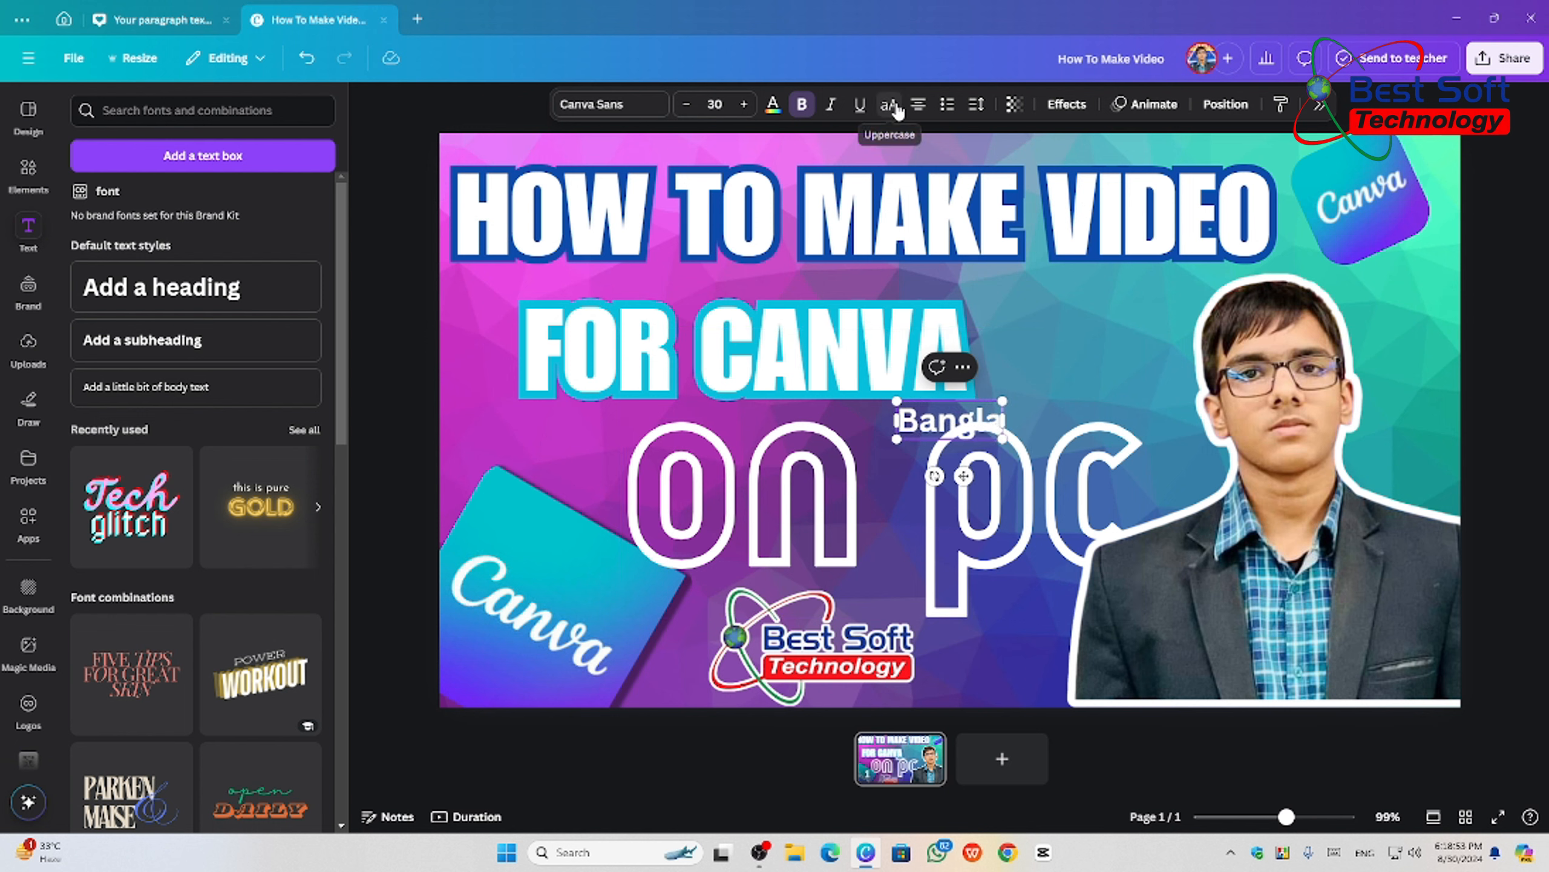
pyautogui.click(1053, 403)
# - Enlarge the BANGLA text and place it in the gap between the "FOR CANVA" title and the portrait
pyautogui.click(1018, 351)
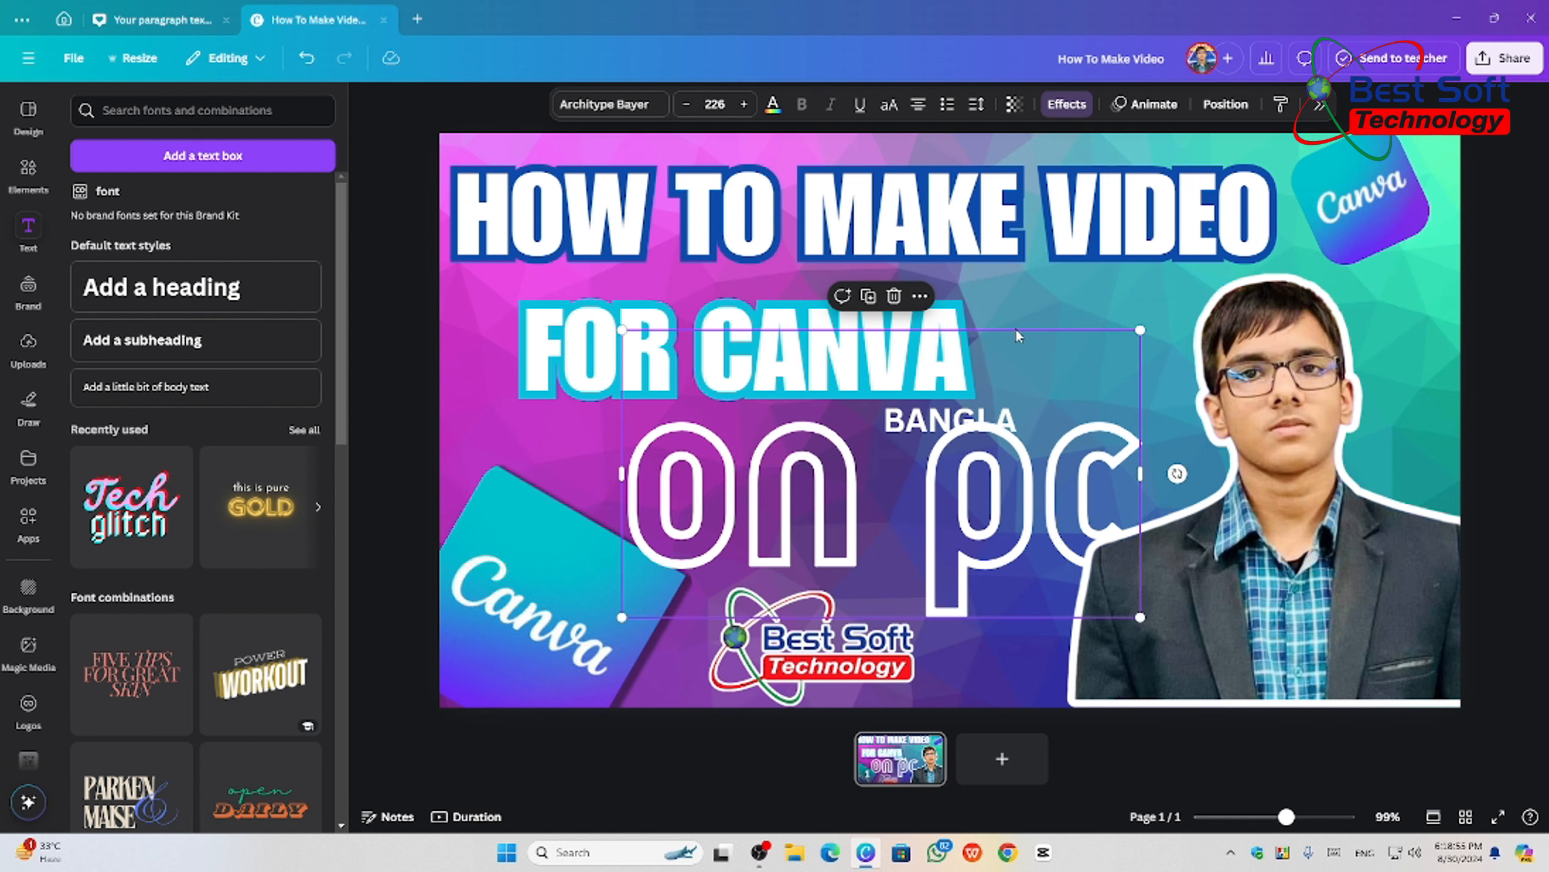
pyautogui.click(1009, 286)
pyautogui.click(970, 421)
pyautogui.moveTo(972, 422); pyautogui.dragTo(885, 492)
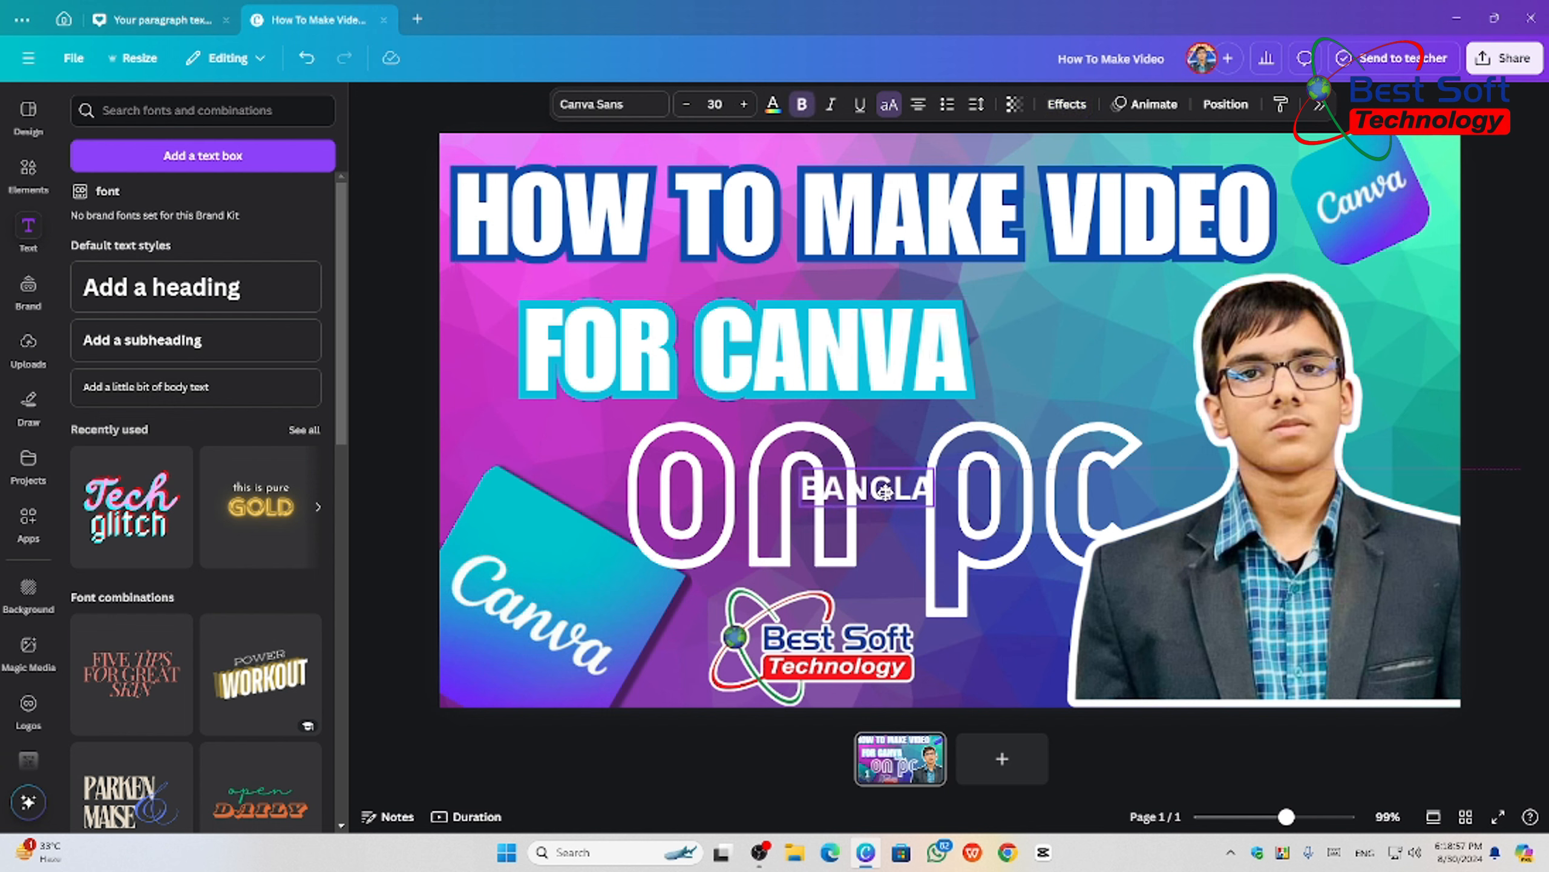
pyautogui.moveTo(964, 636); pyautogui.dragTo(1122, 357)
# - Shift the "FOR CANVA" title to align with the start of the top title, and enlarge BANGLA to size 61 beside it
pyautogui.click(1067, 104)
pyautogui.click(490, 340)
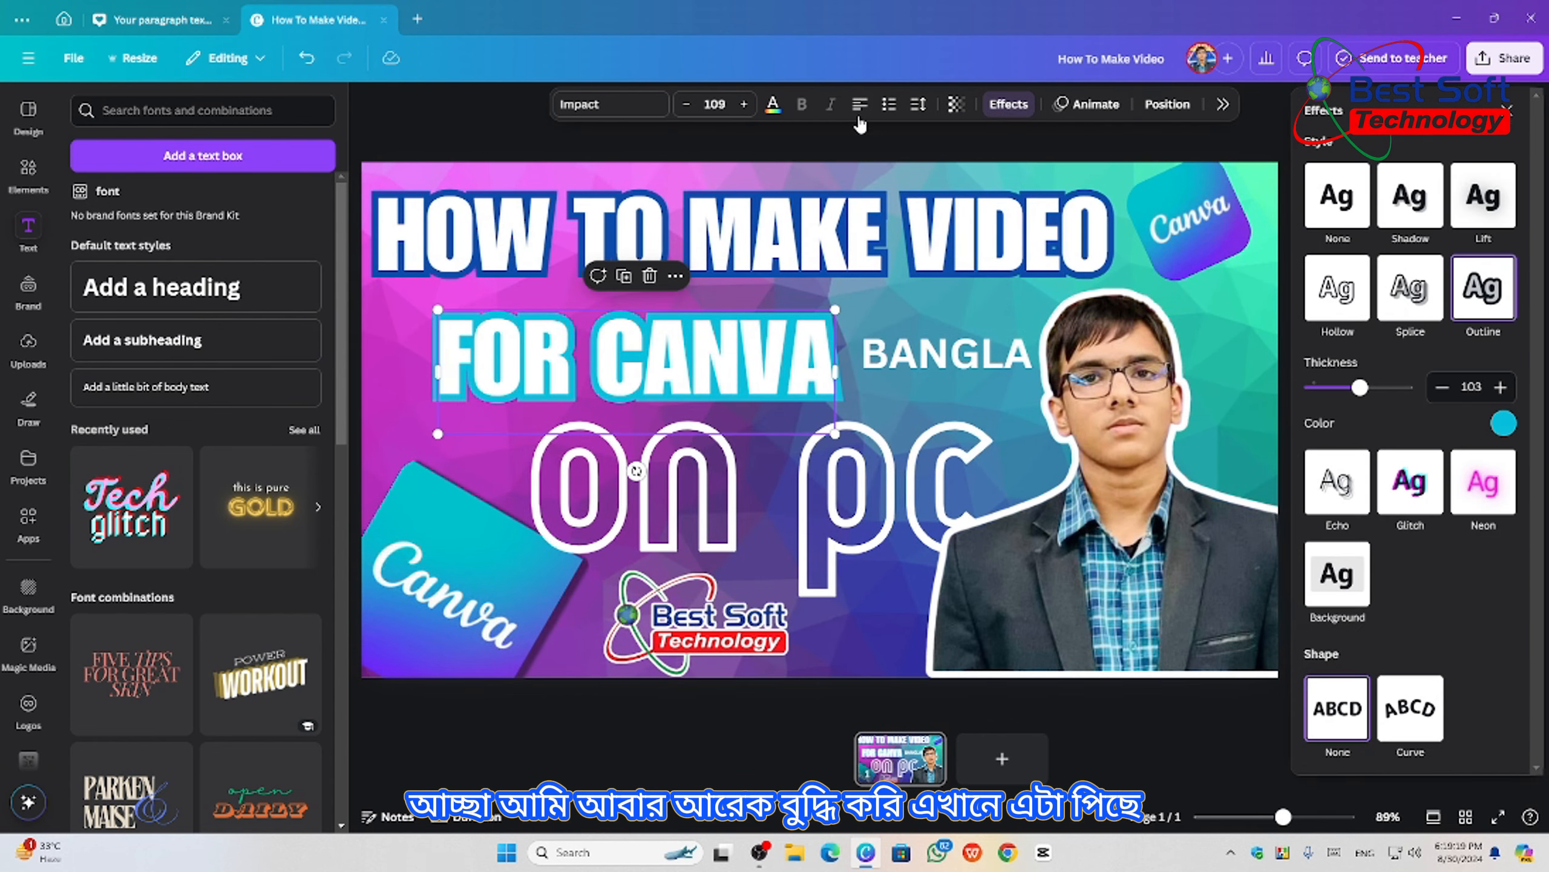
pyautogui.moveTo(543, 342); pyautogui.dragTo(428, 331)
pyautogui.moveTo(1032, 372); pyautogui.dragTo(1064, 390)
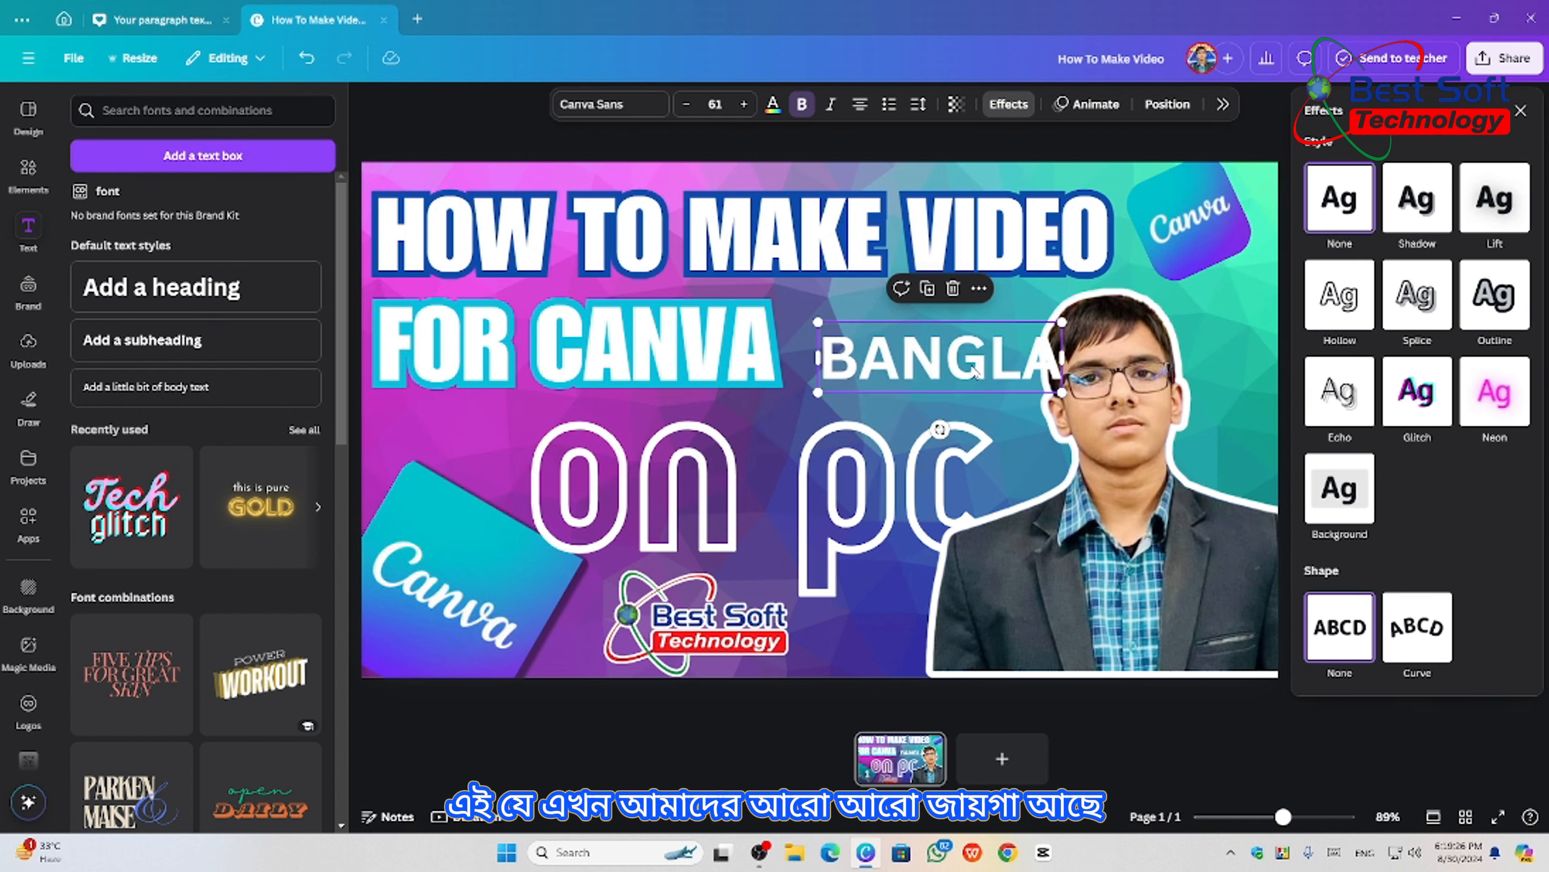
pyautogui.moveTo(971, 366); pyautogui.dragTo(964, 348)
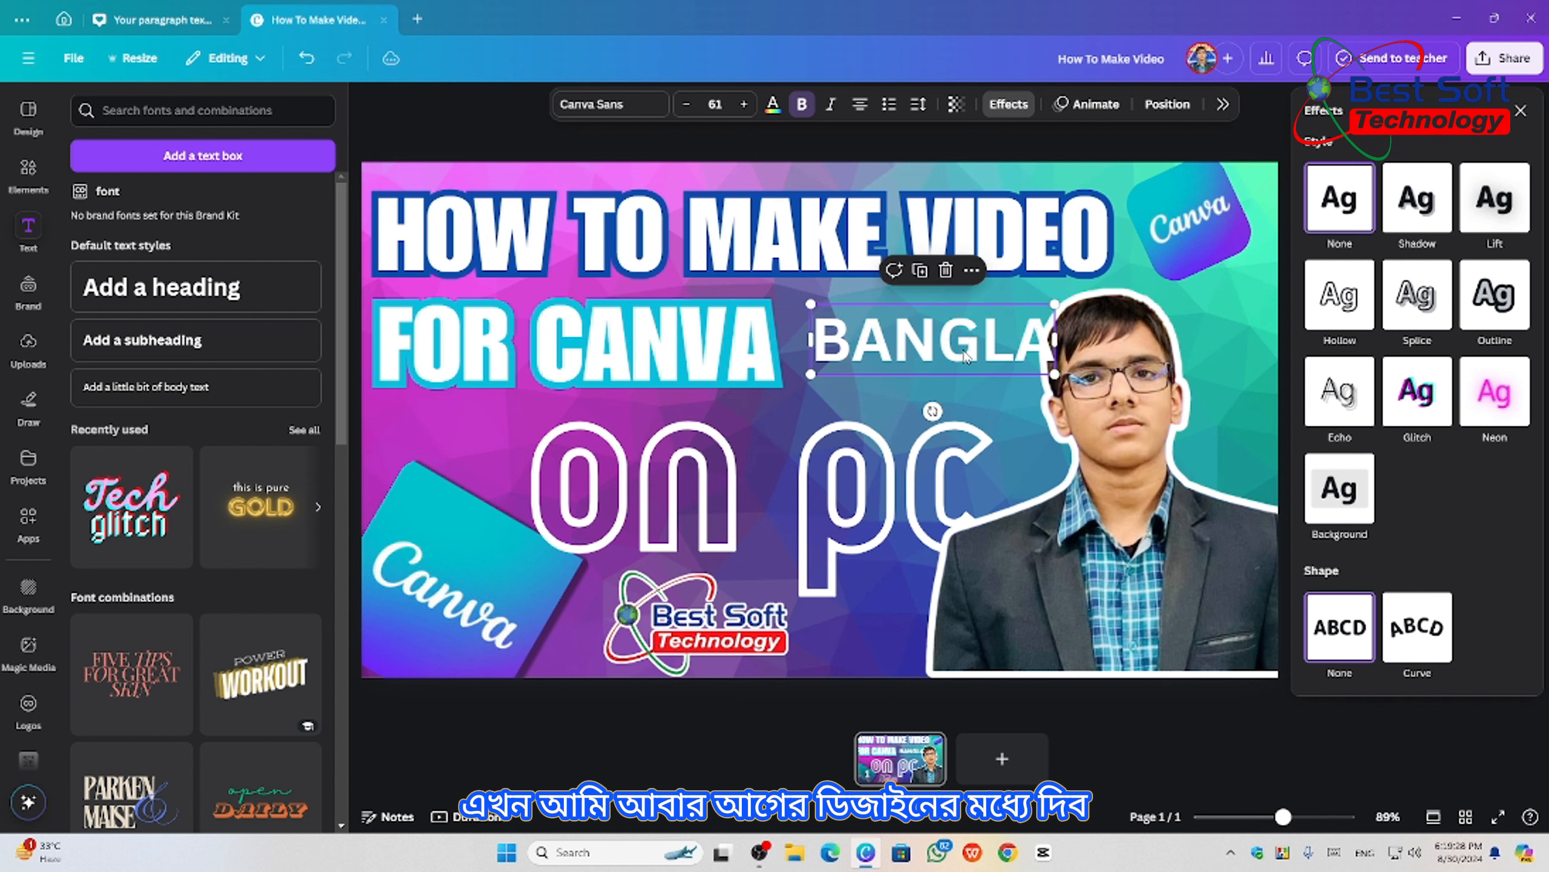
# - Apply an Outline effect to the BANGLA text with thickness 103 and the custom dark green colour #067B3F
pyautogui.click(1512, 342)
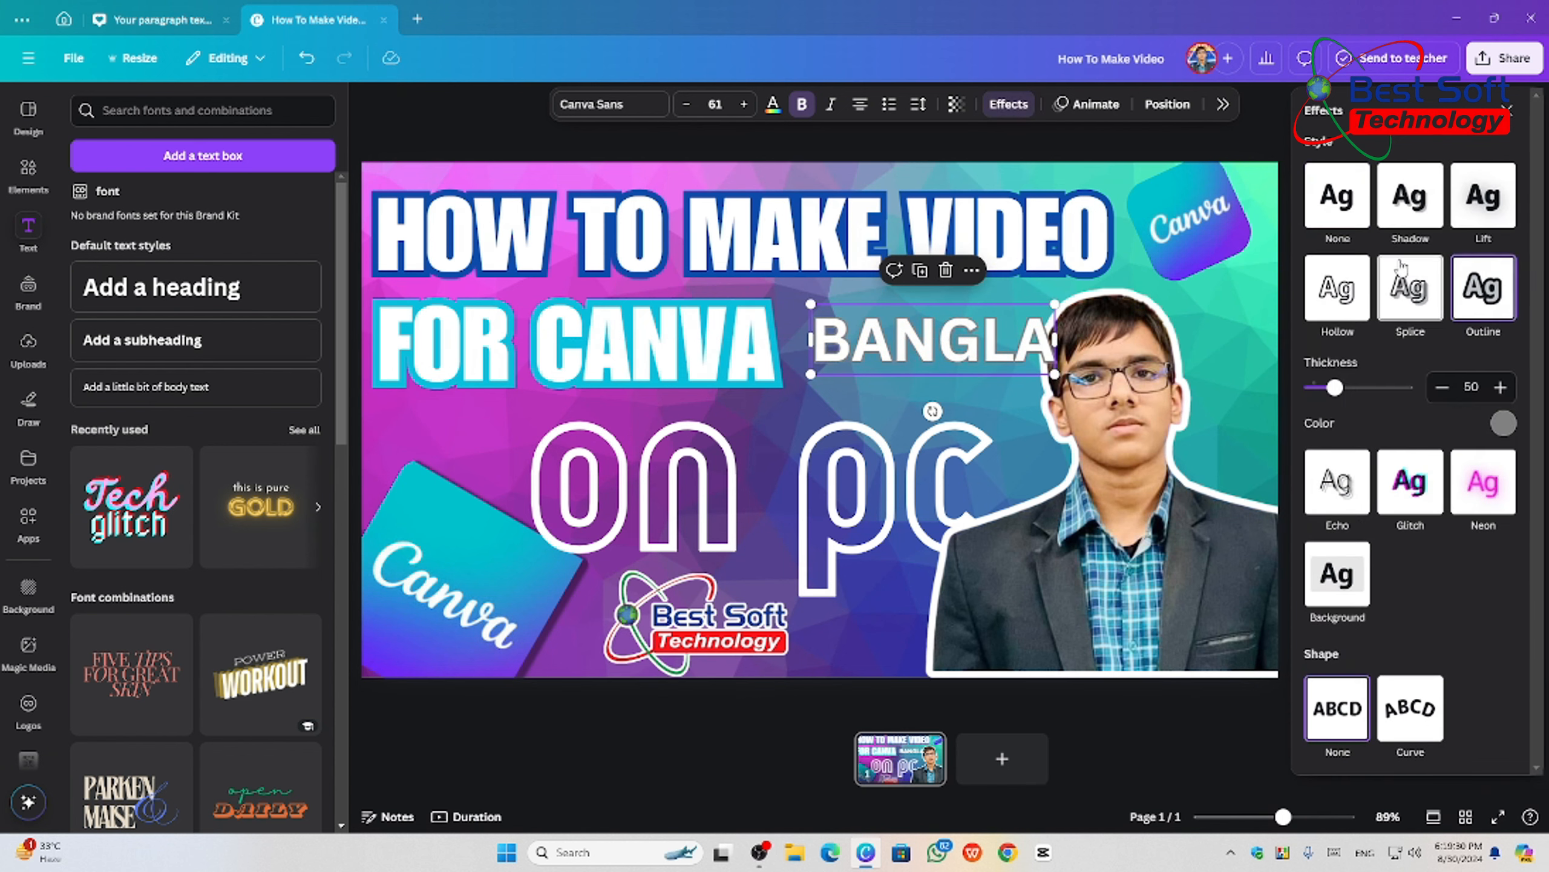
pyautogui.moveTo(1359, 393); pyautogui.dragTo(1361, 391)
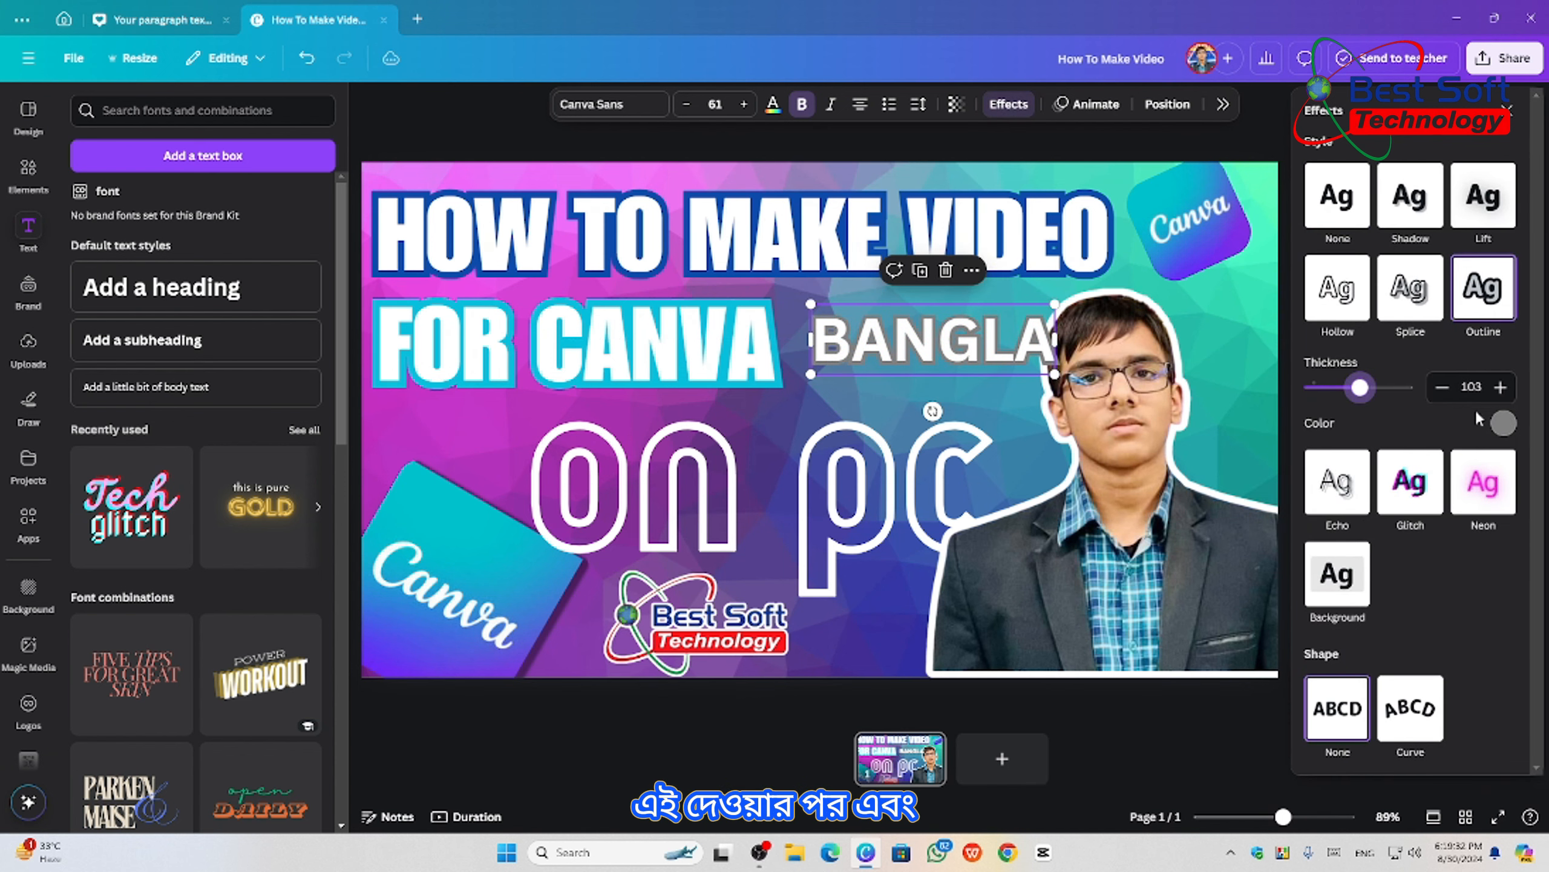
pyautogui.click(1503, 424)
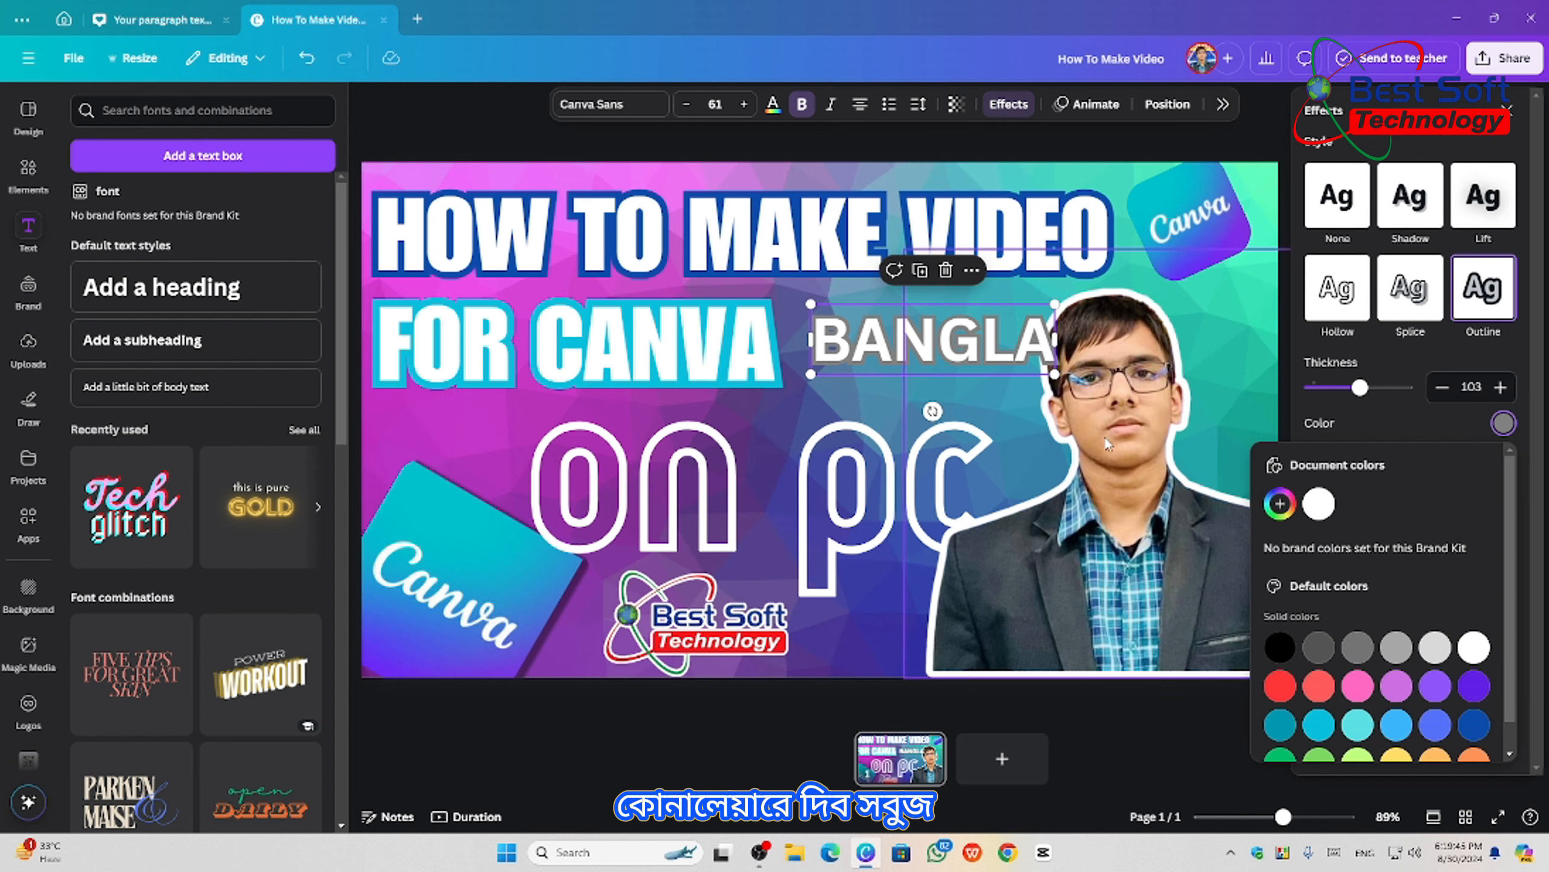
pyautogui.scroll(-1, 1322, 693)
pyautogui.click(1280, 731)
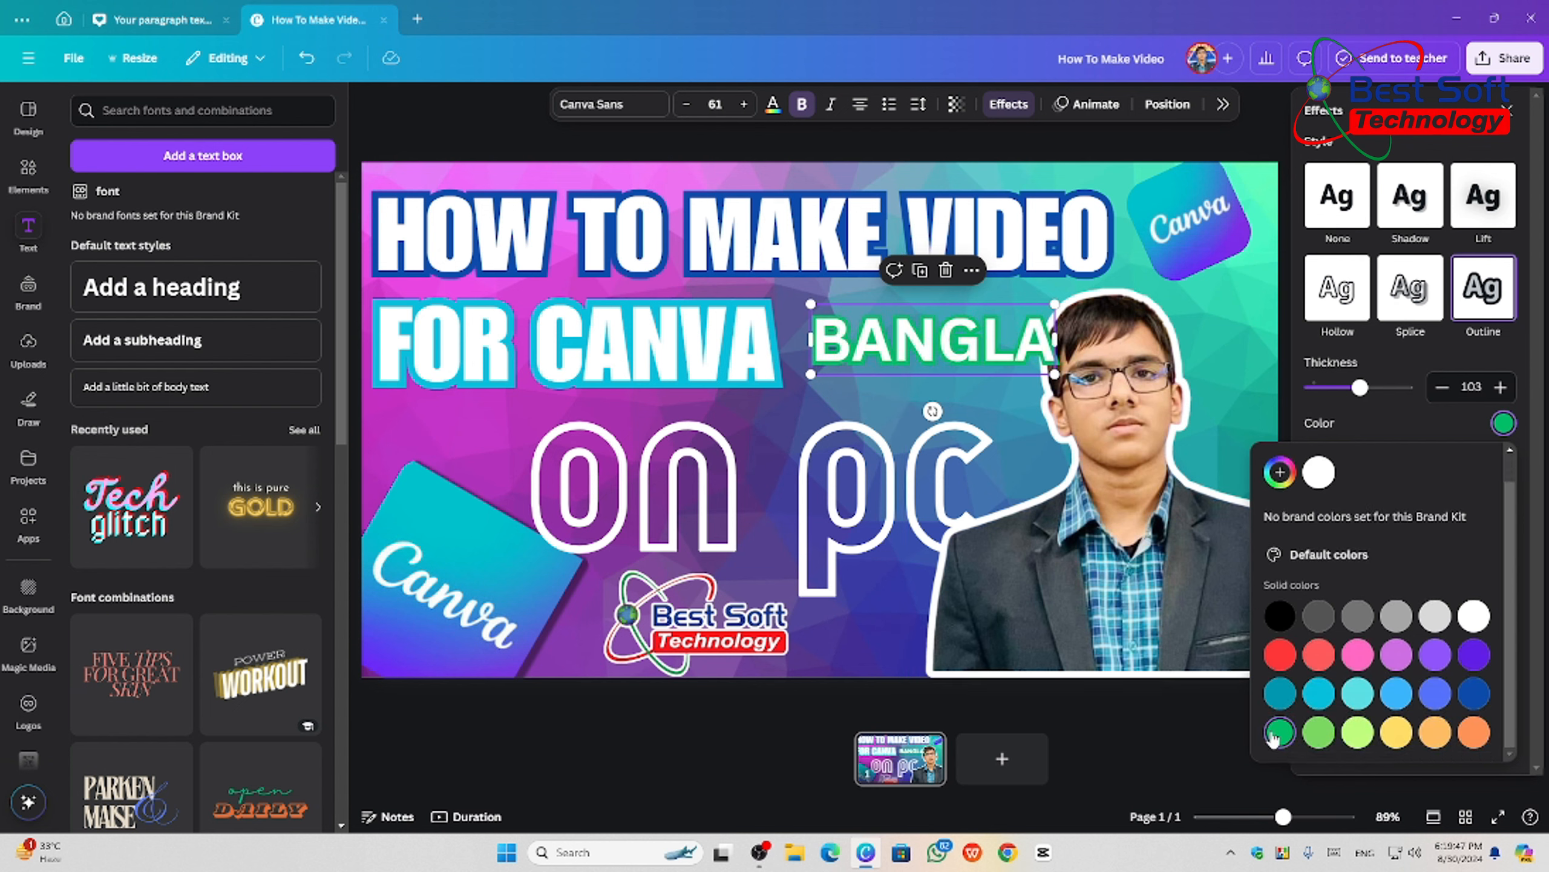
pyautogui.click(1280, 473)
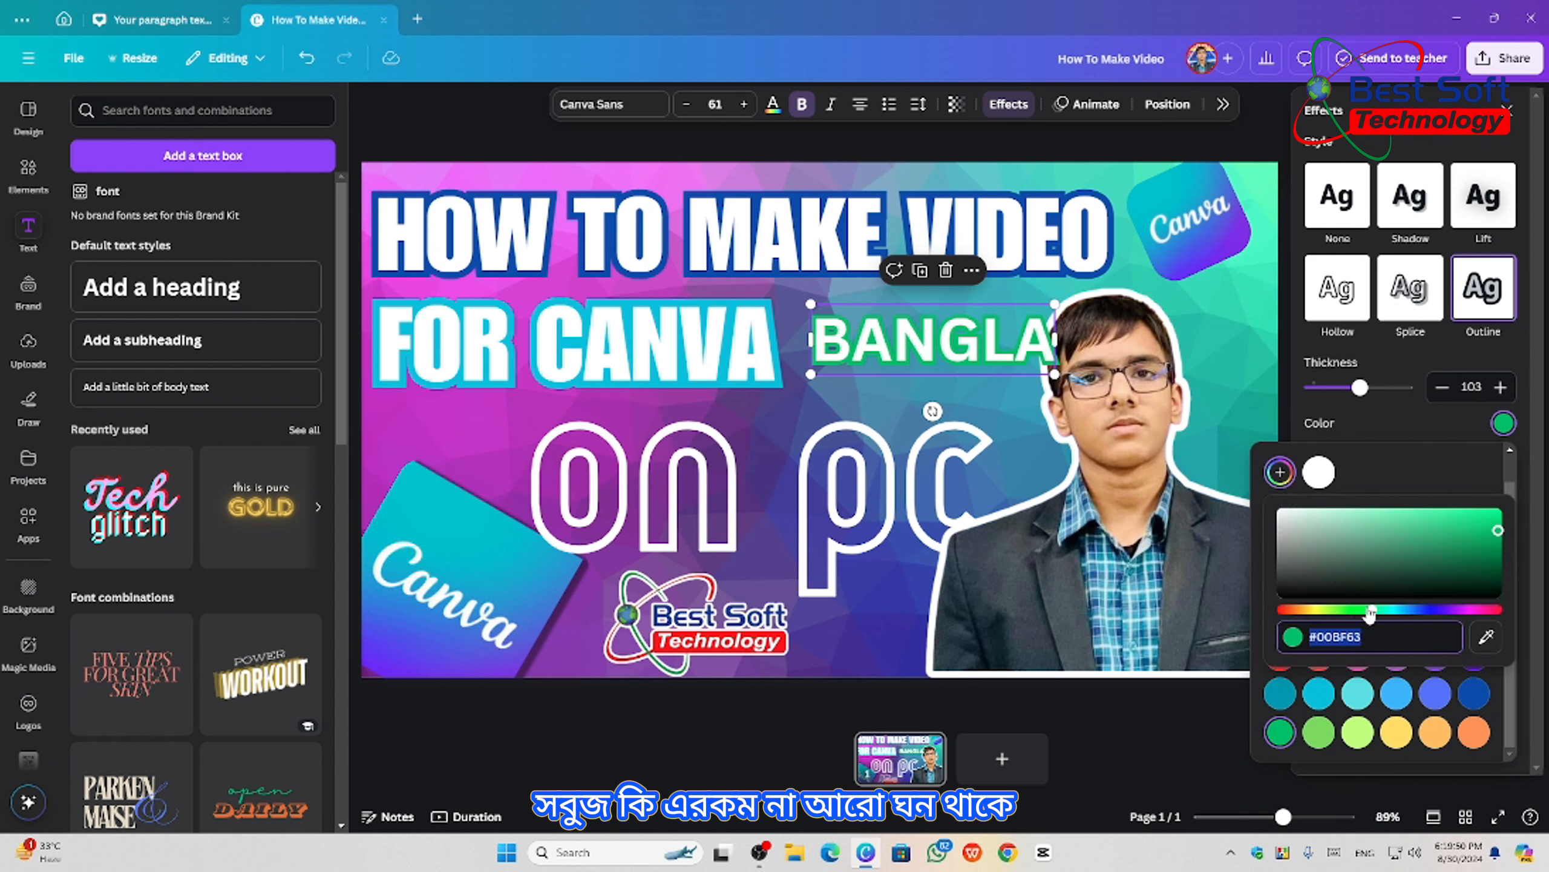
pyautogui.moveTo(1363, 614); pyautogui.dragTo(1374, 615)
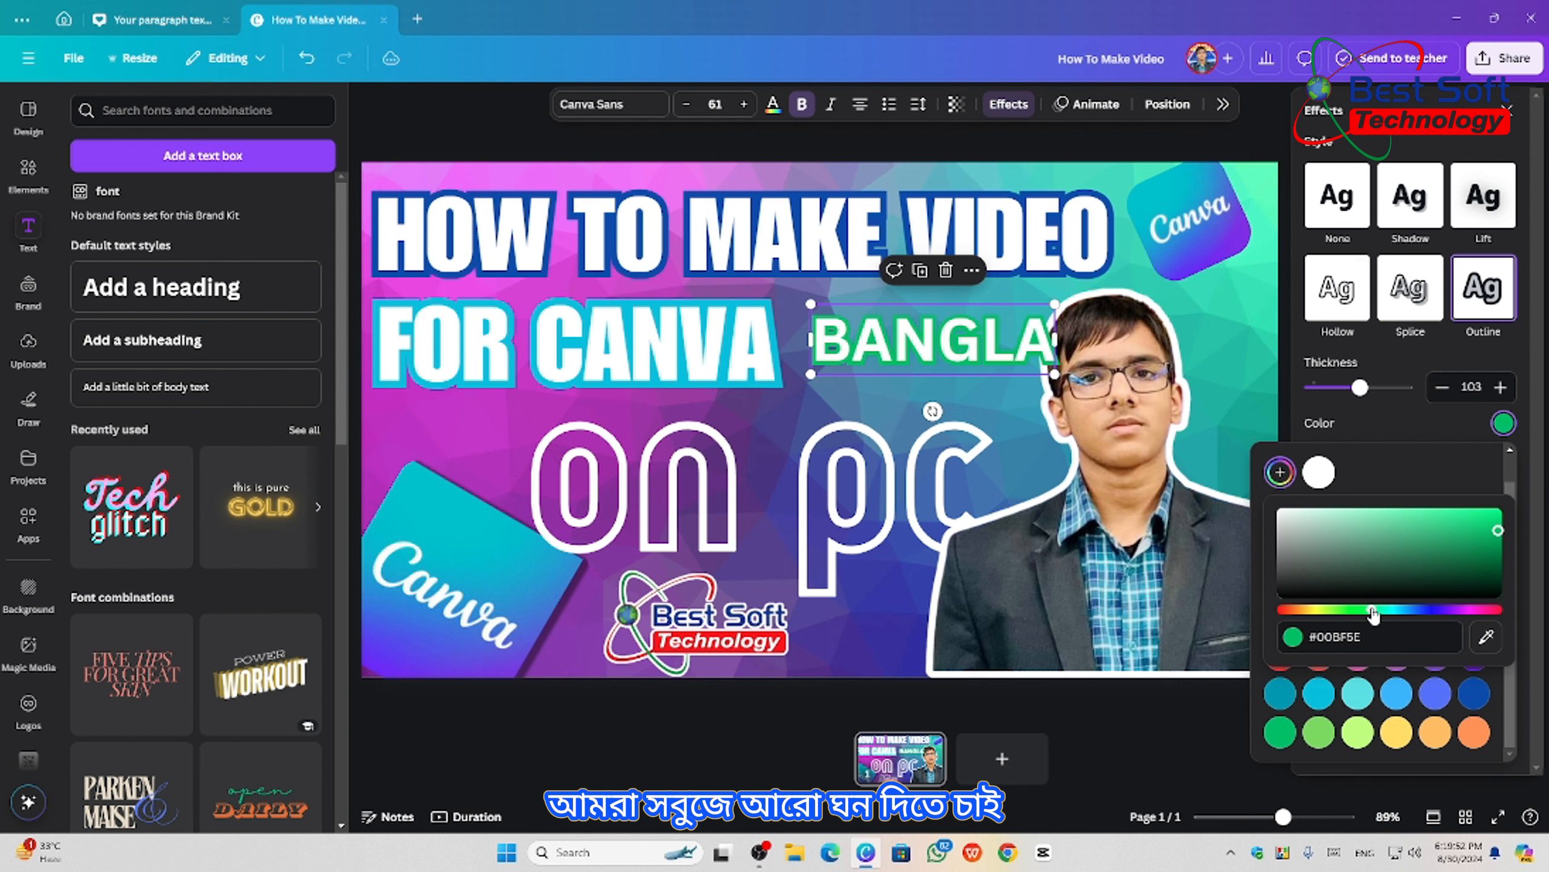
pyautogui.moveTo(1494, 534); pyautogui.dragTo(1492, 555)
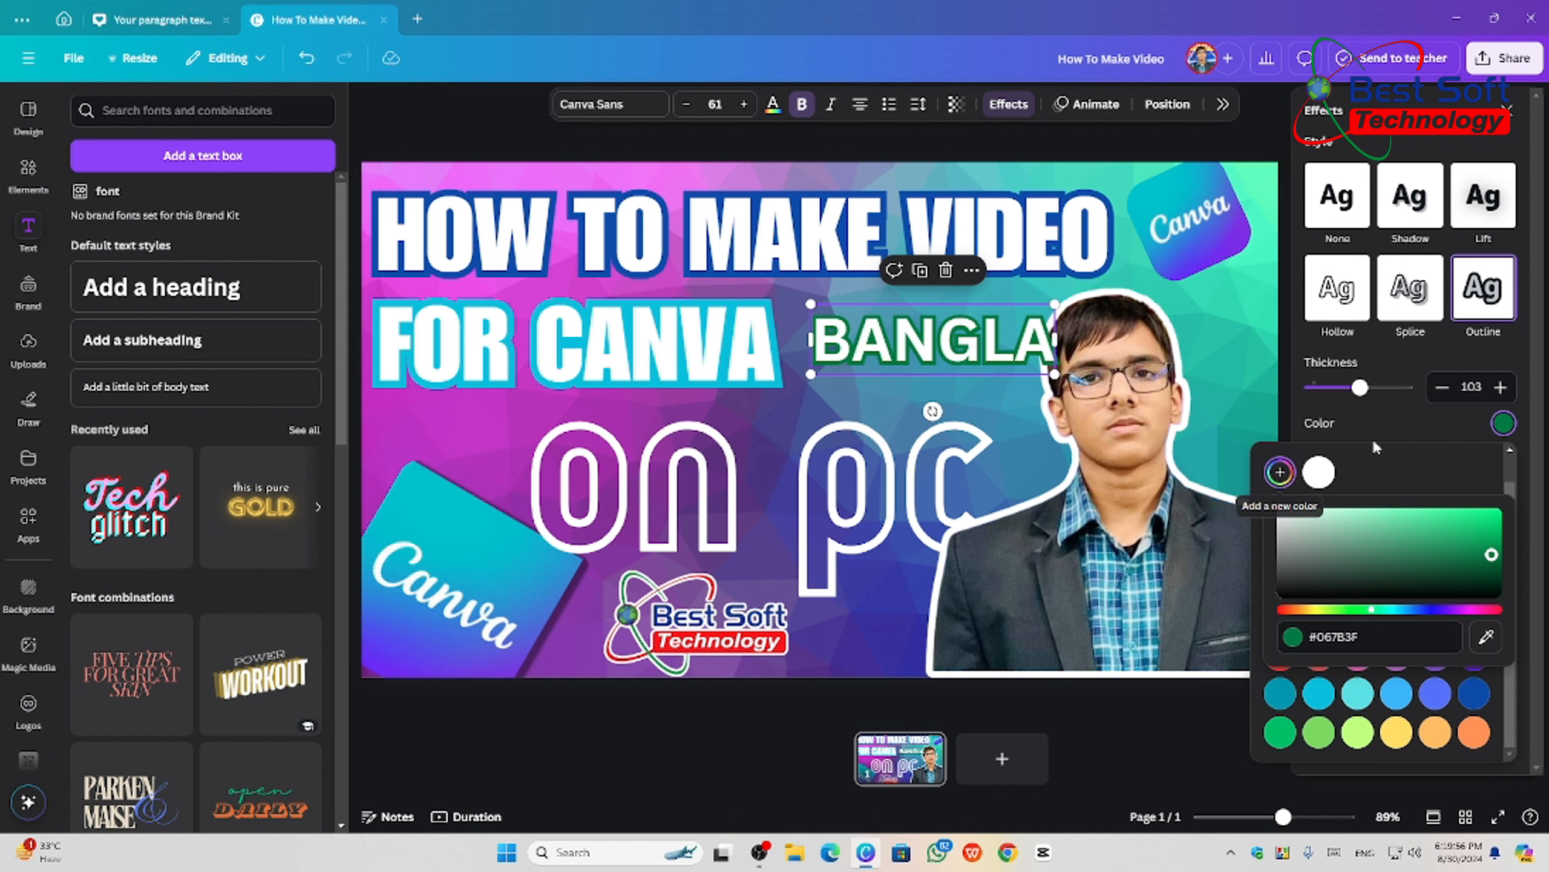
# - Change the fill colour of the BANGLA text from the default to a custom bright red
pyautogui.click(773, 103)
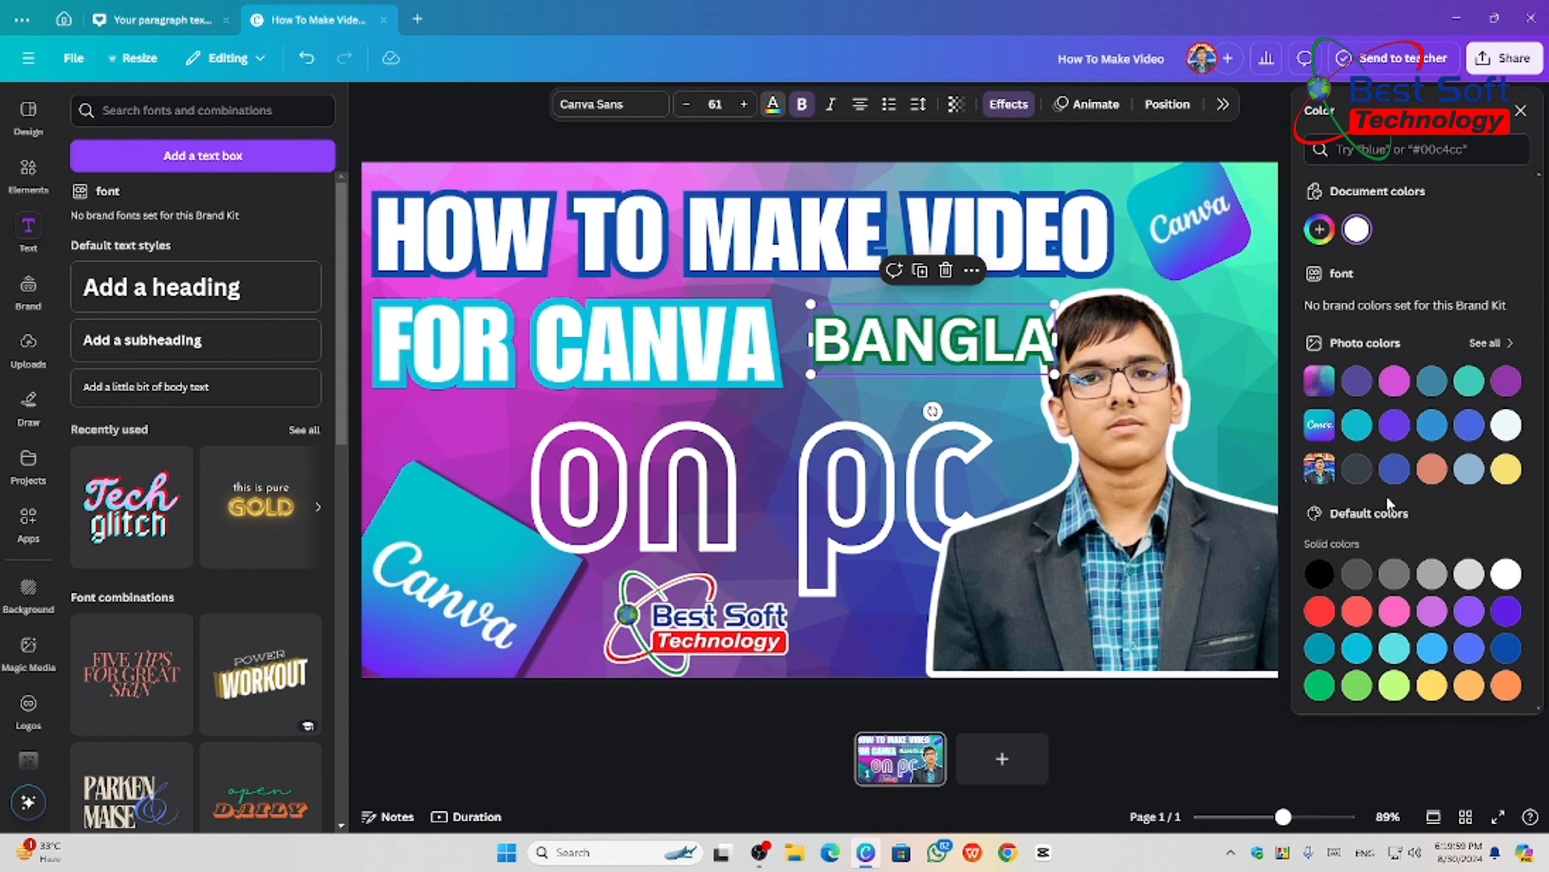
pyautogui.click(1319, 230)
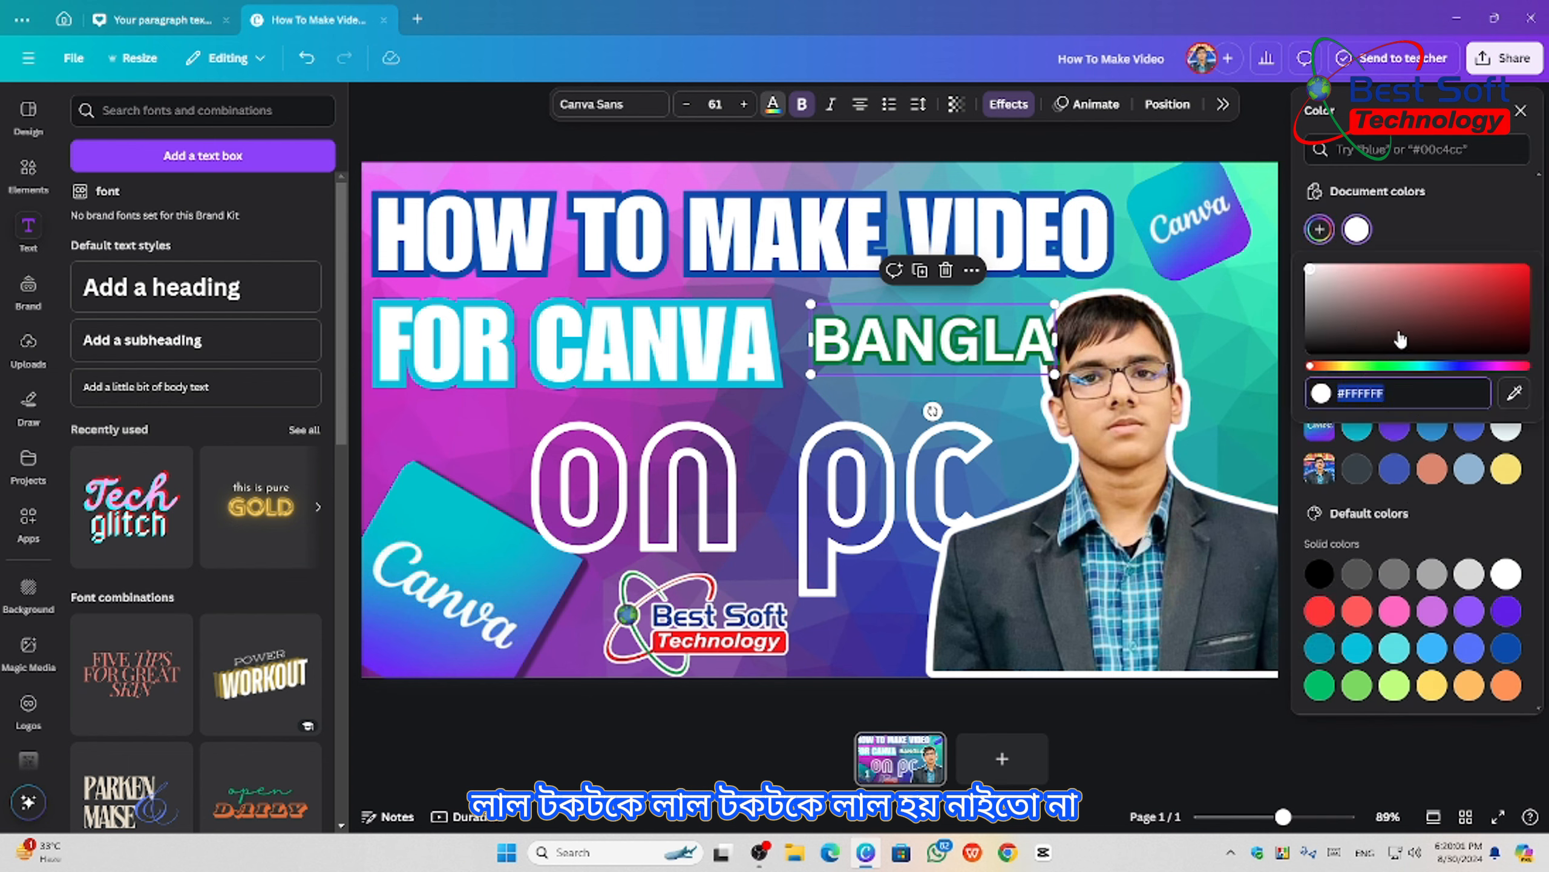
pyautogui.moveTo(1400, 339); pyautogui.dragTo(1527, 268)
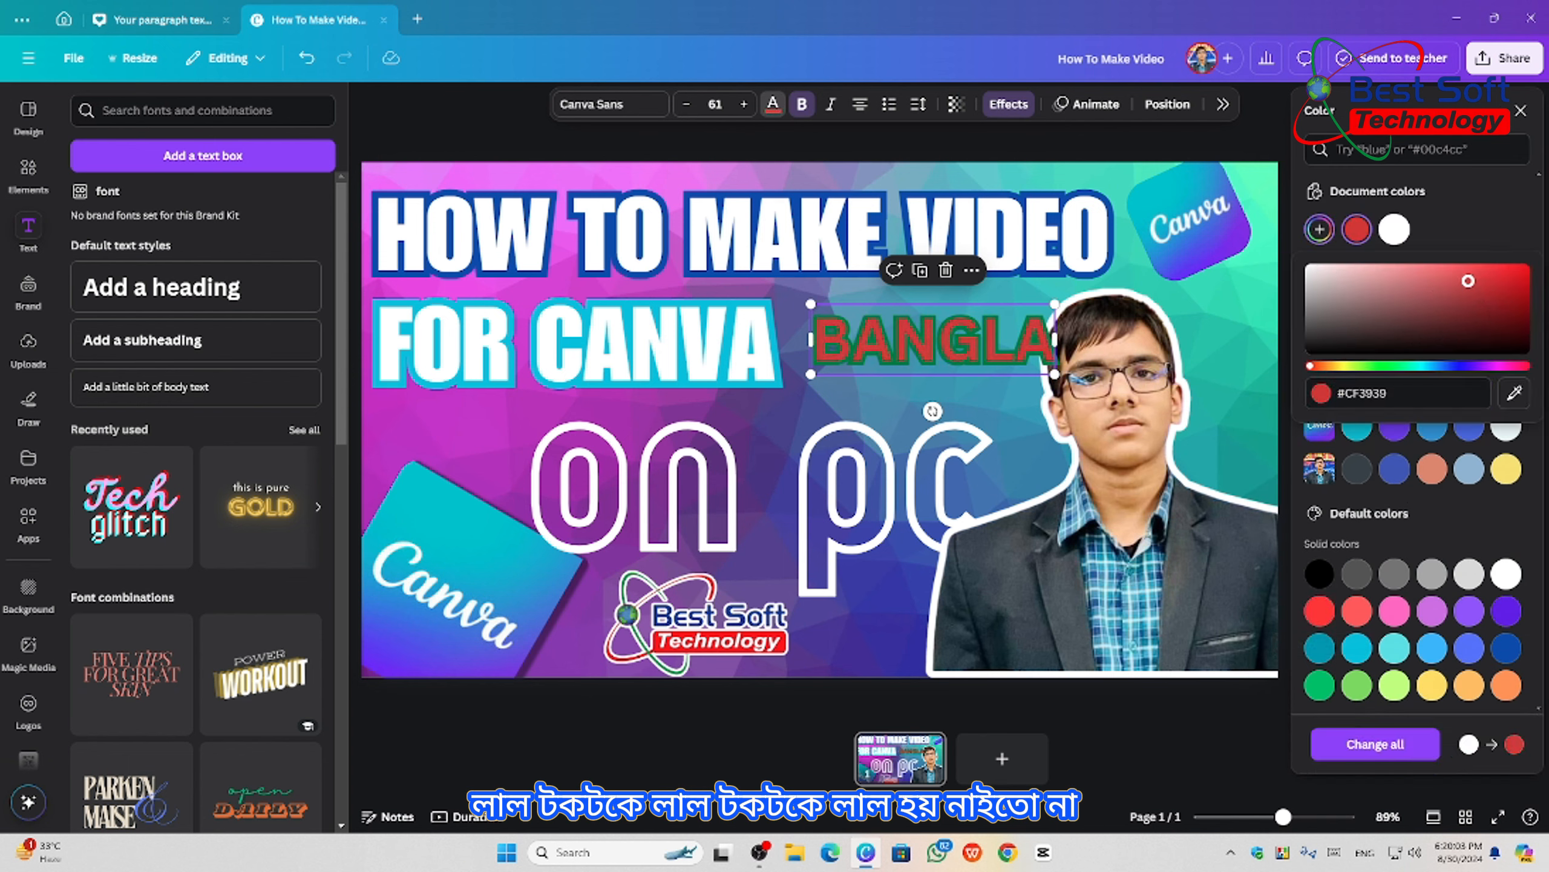
# - Brighten the BANGLA text's fill colour to pure red #FF0000 and close the colour settings
pyautogui.moveTo(1466, 289); pyautogui.dragTo(1526, 269)
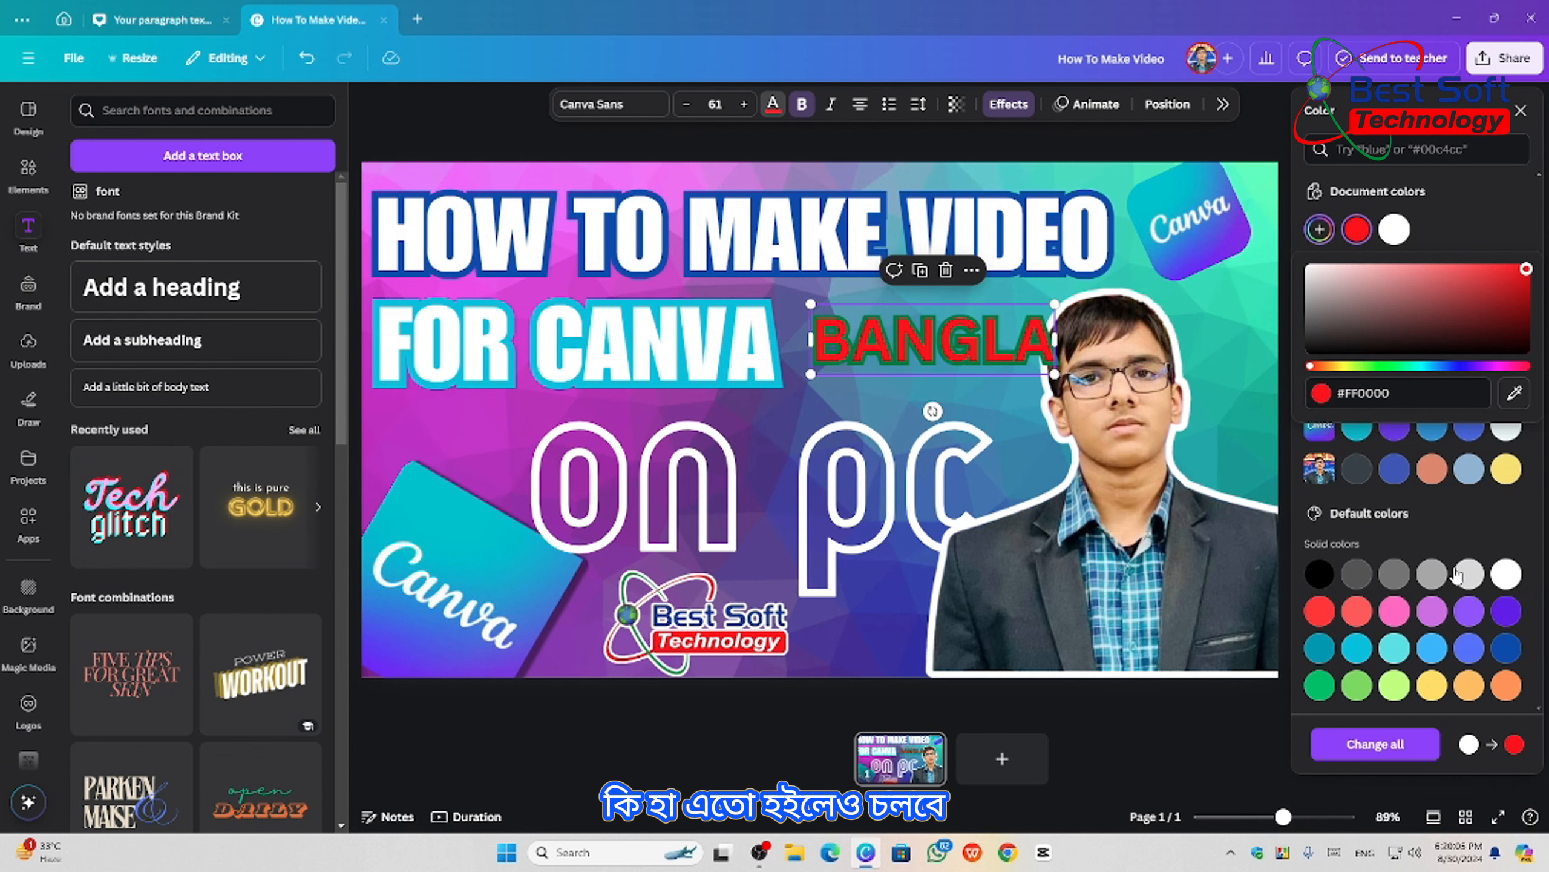
pyautogui.click(1521, 111)
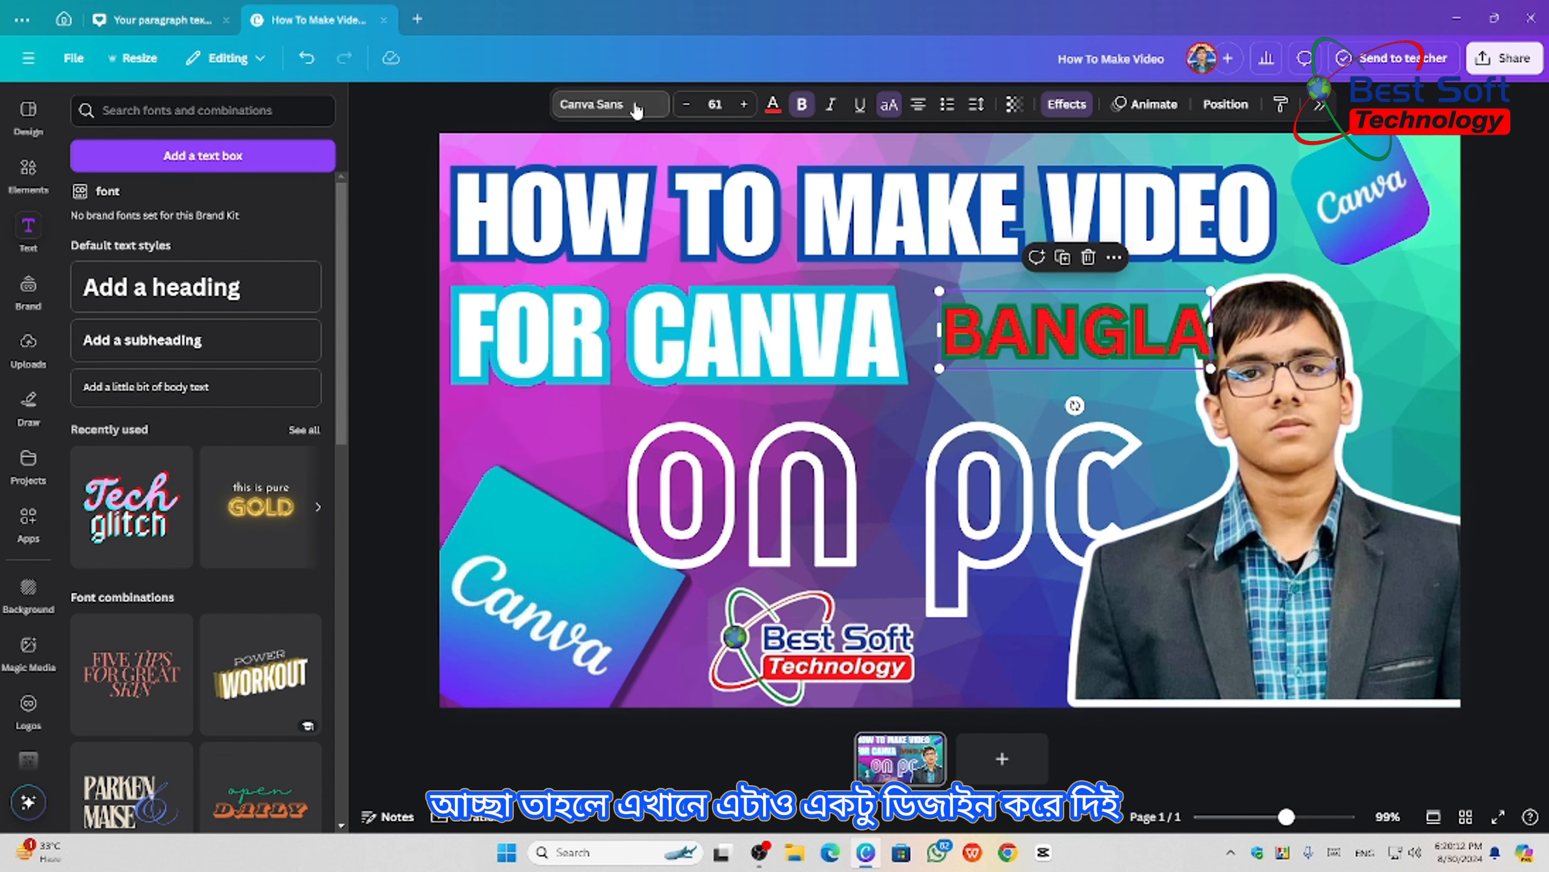
# - Open the font choices for the BANGLA text and narrow them to the Headings category
pyautogui.click(636, 110)
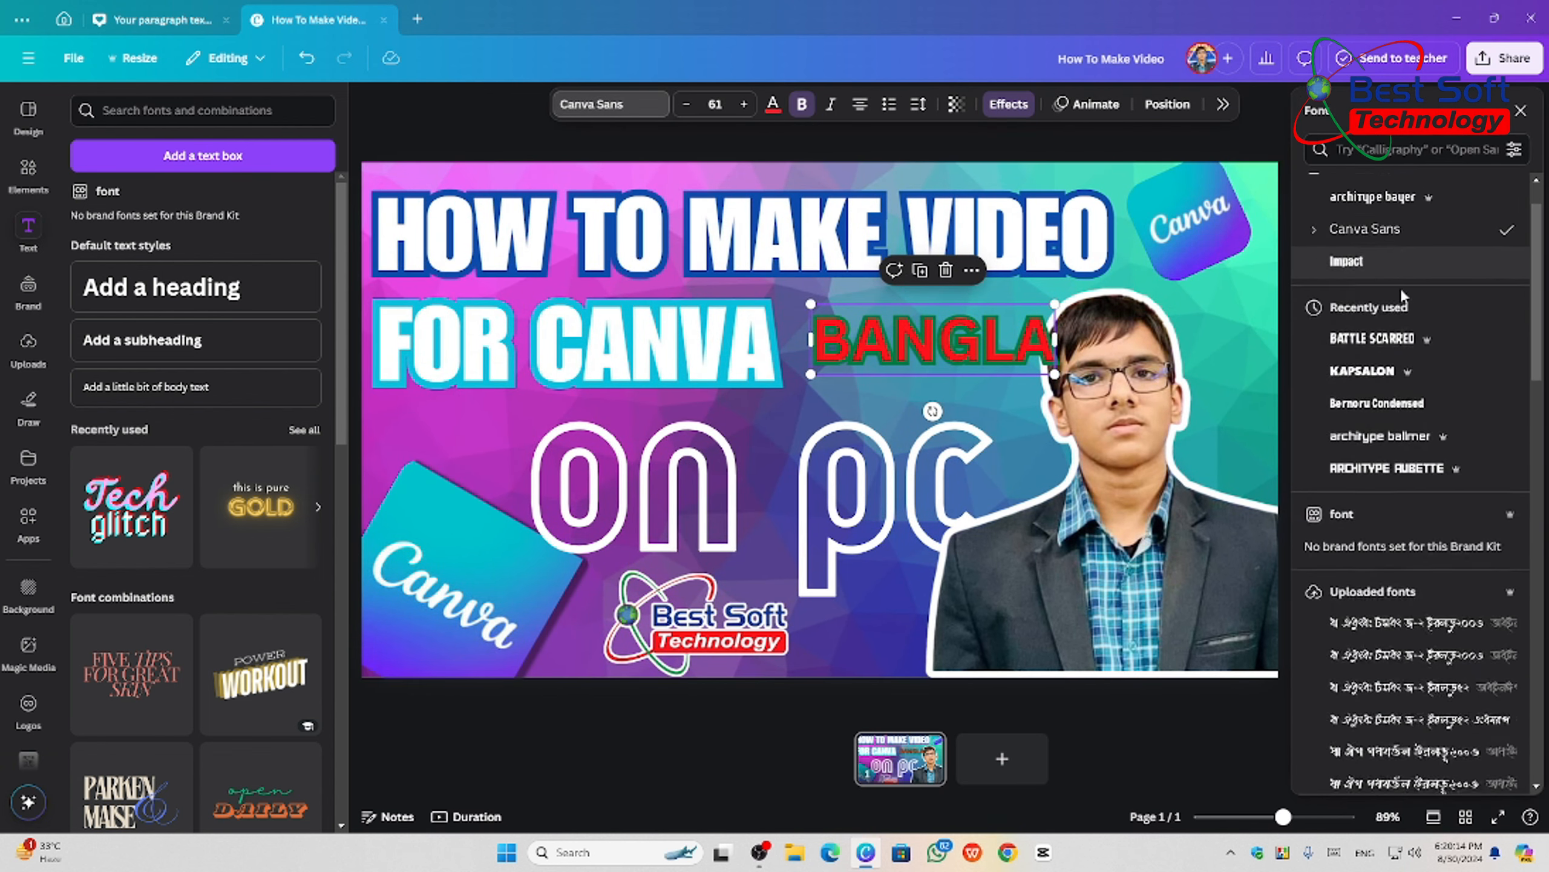
pyautogui.scroll(-5, 1403, 366)
pyautogui.scroll(10, 1403, 366)
pyautogui.click(1502, 191)
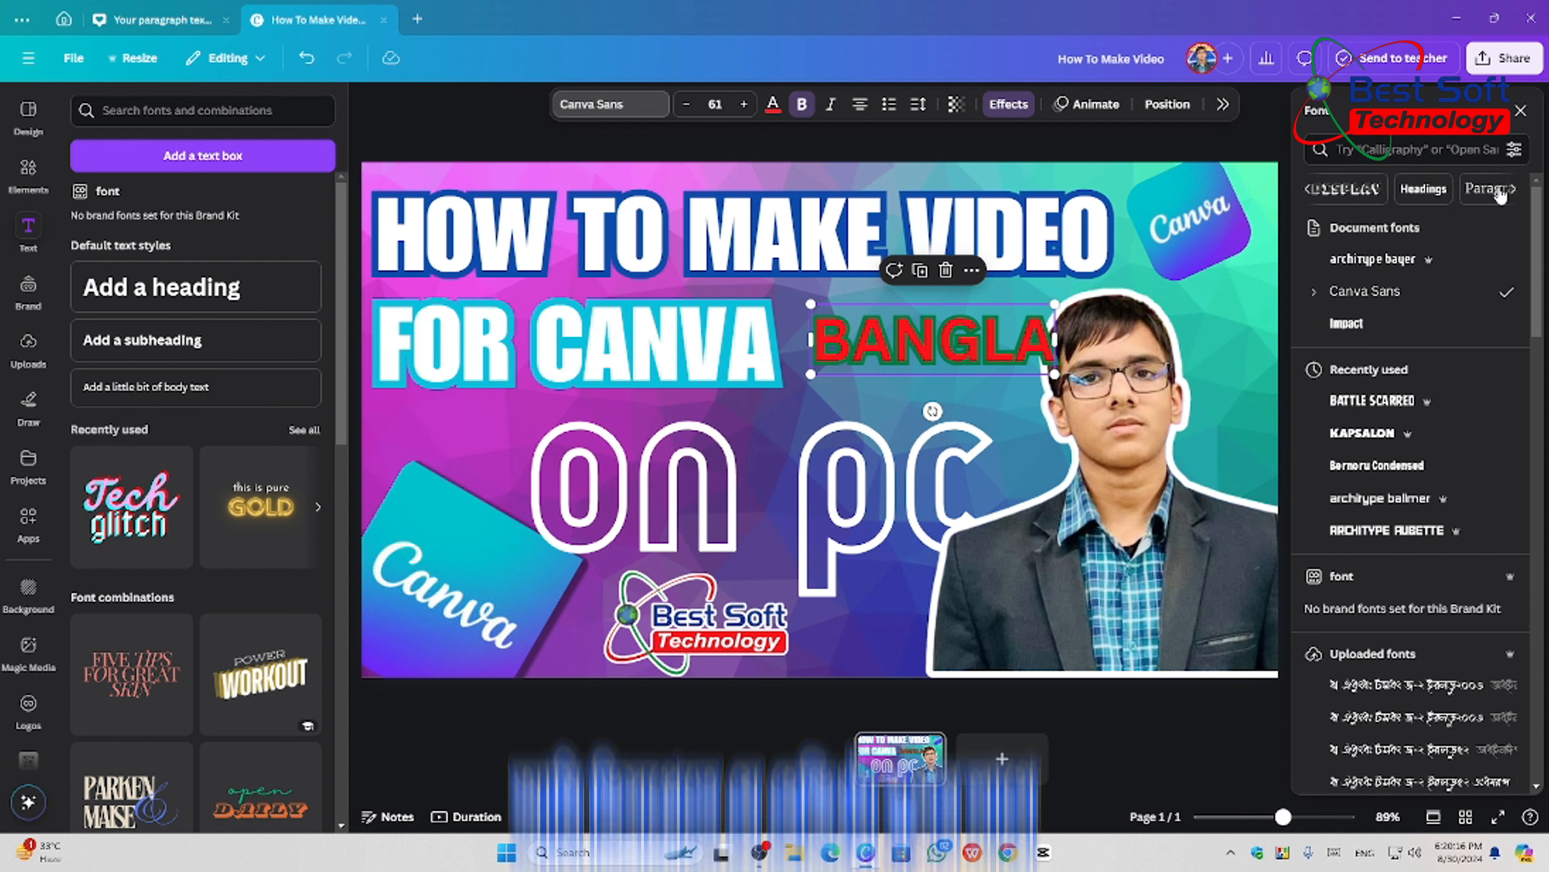
pyautogui.click(1413, 191)
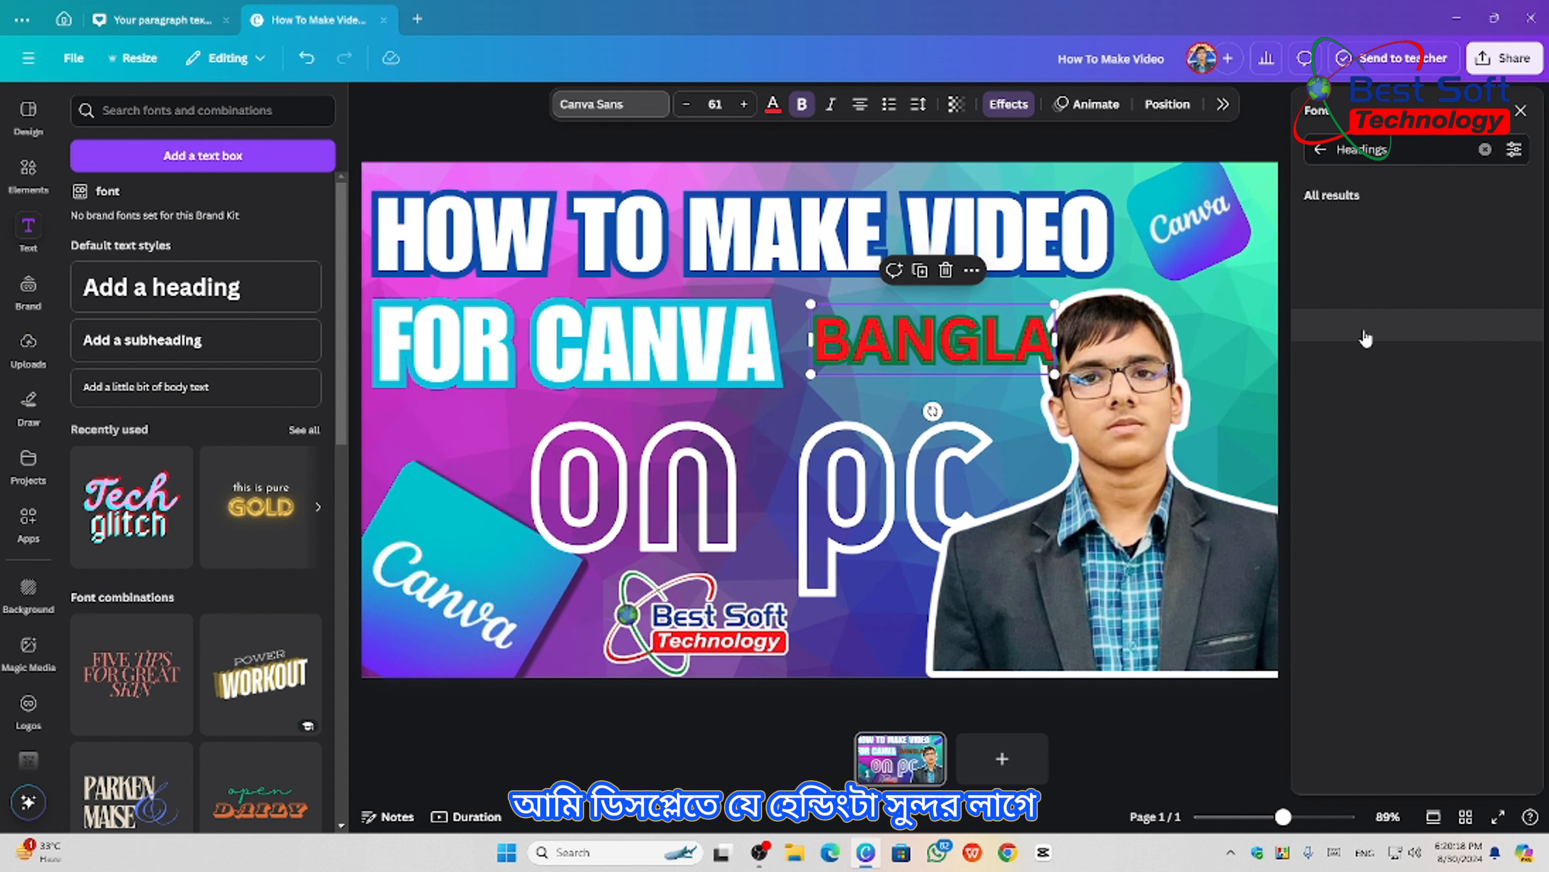
pyautogui.scroll(-2, 1403, 427)
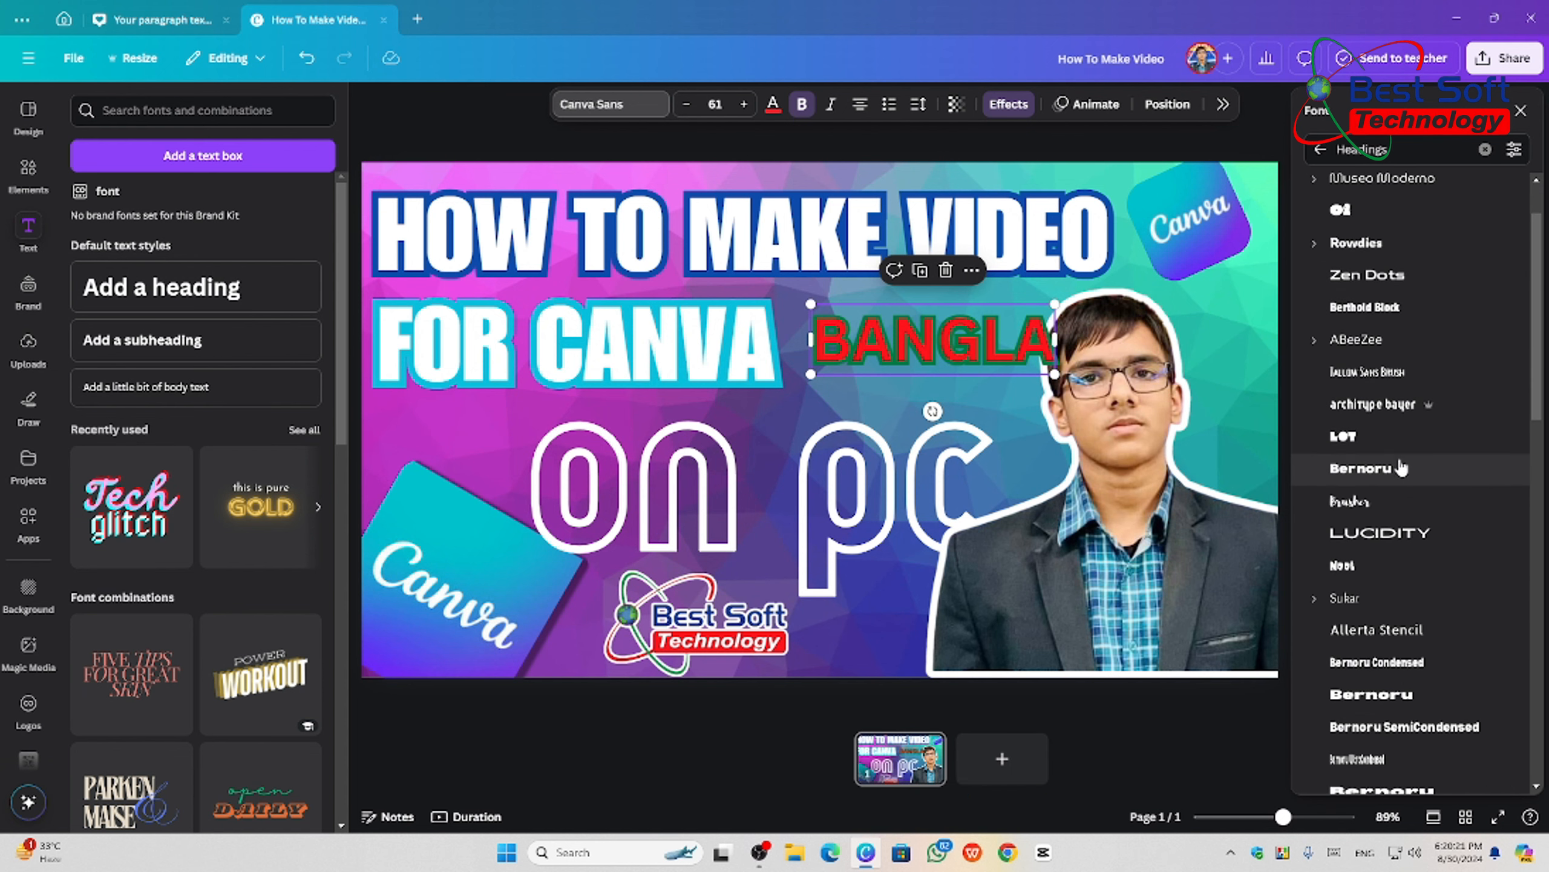
# - Filter the Headings fonts to Pro ones and look through them
pyautogui.click(1513, 150)
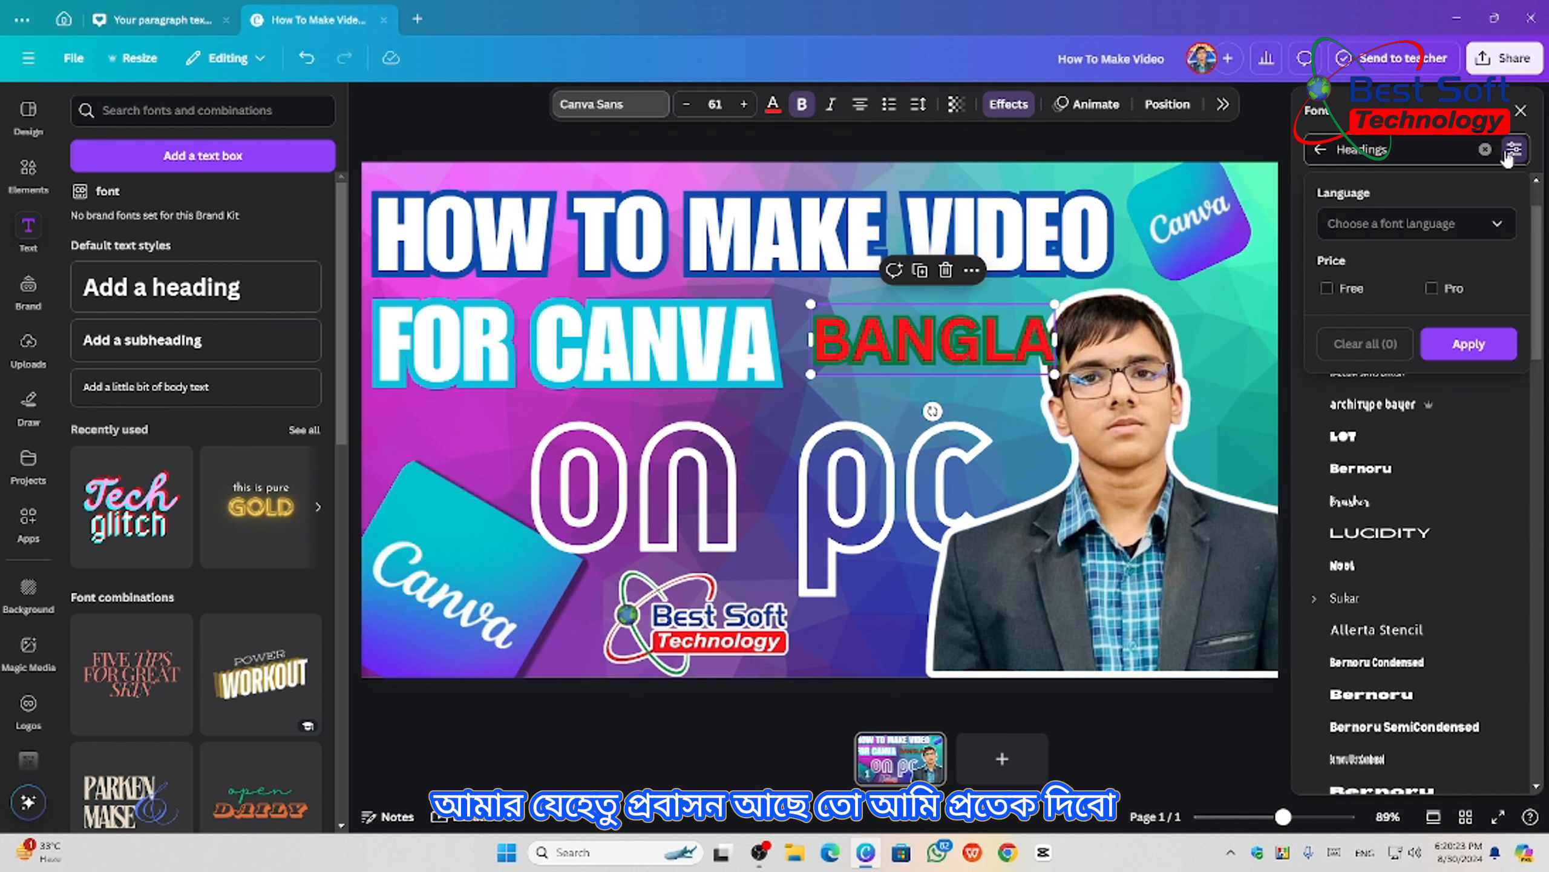
pyautogui.click(1457, 339)
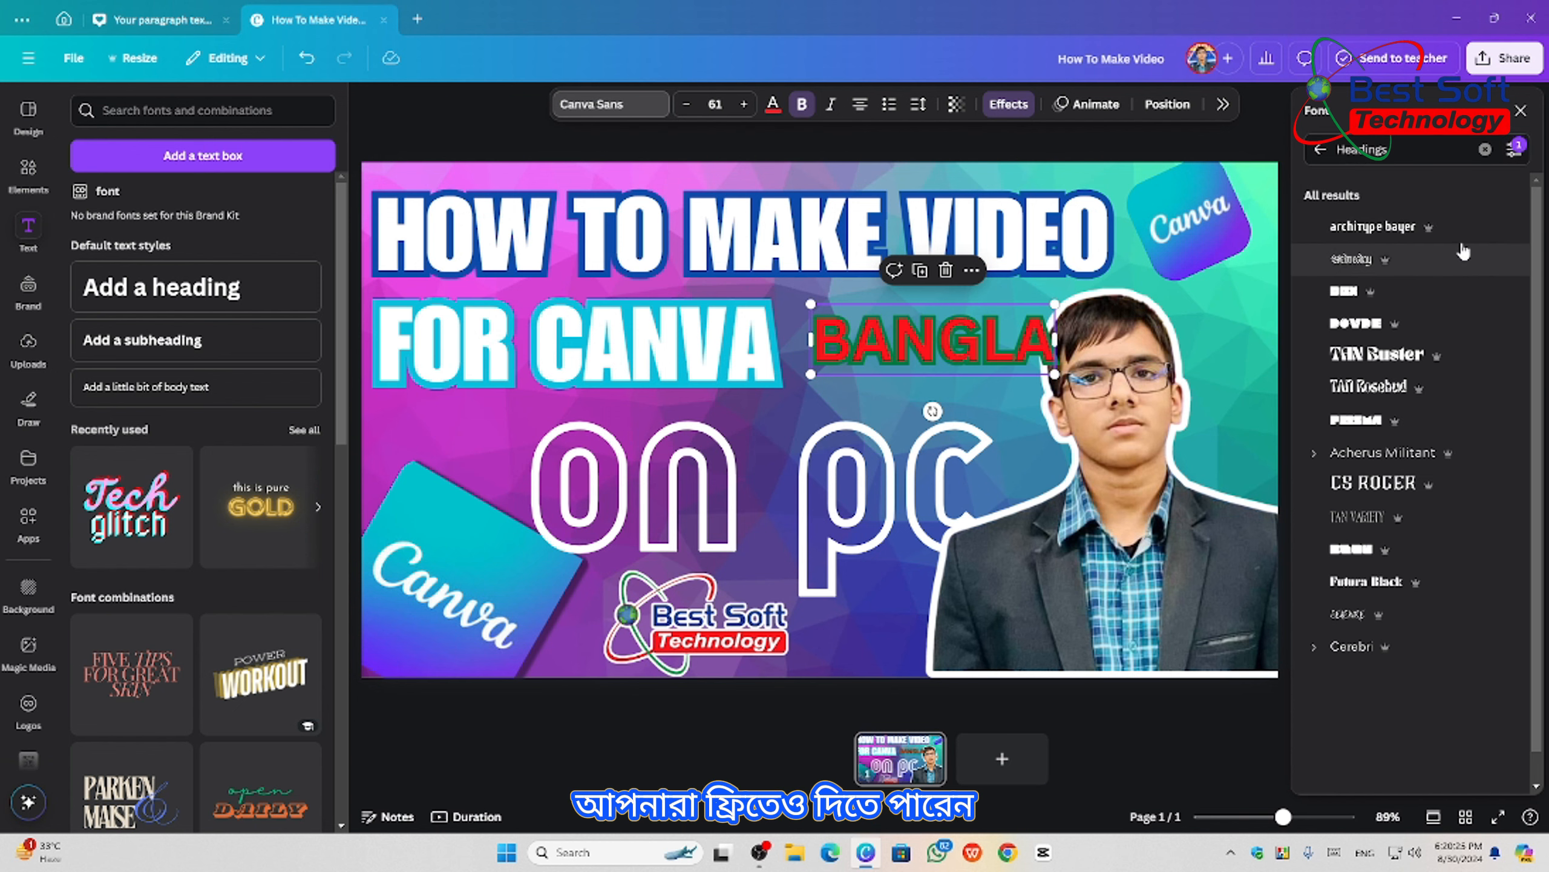
pyautogui.scroll(-5, 1403, 427)
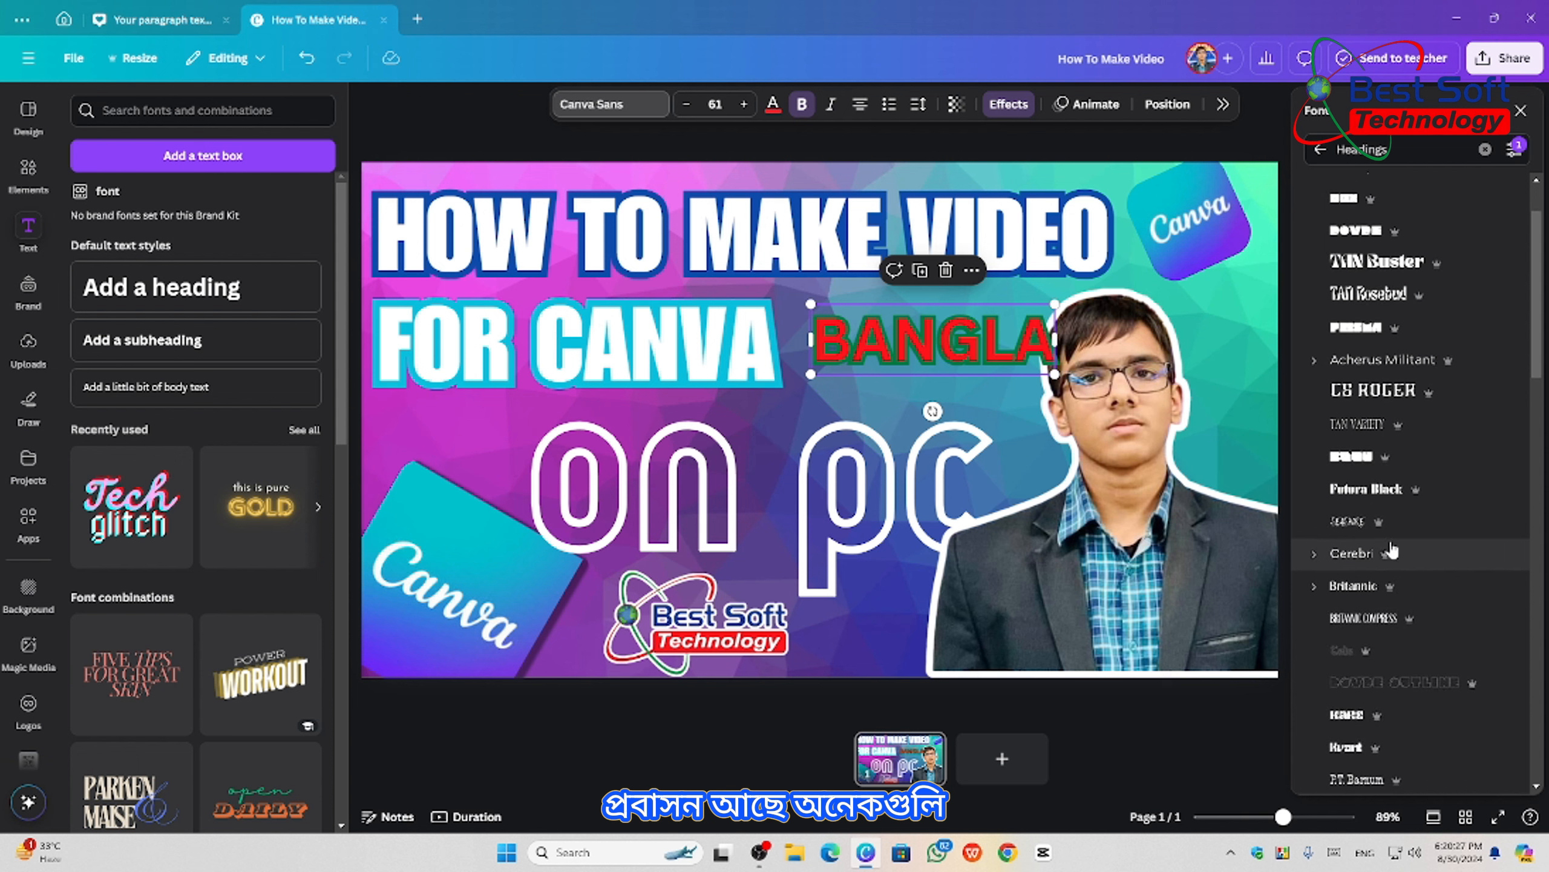
# - Switch the Headings font filter from Pro to Free and apply the Berthold Block font to the BANGLA text
pyautogui.click(1516, 147)
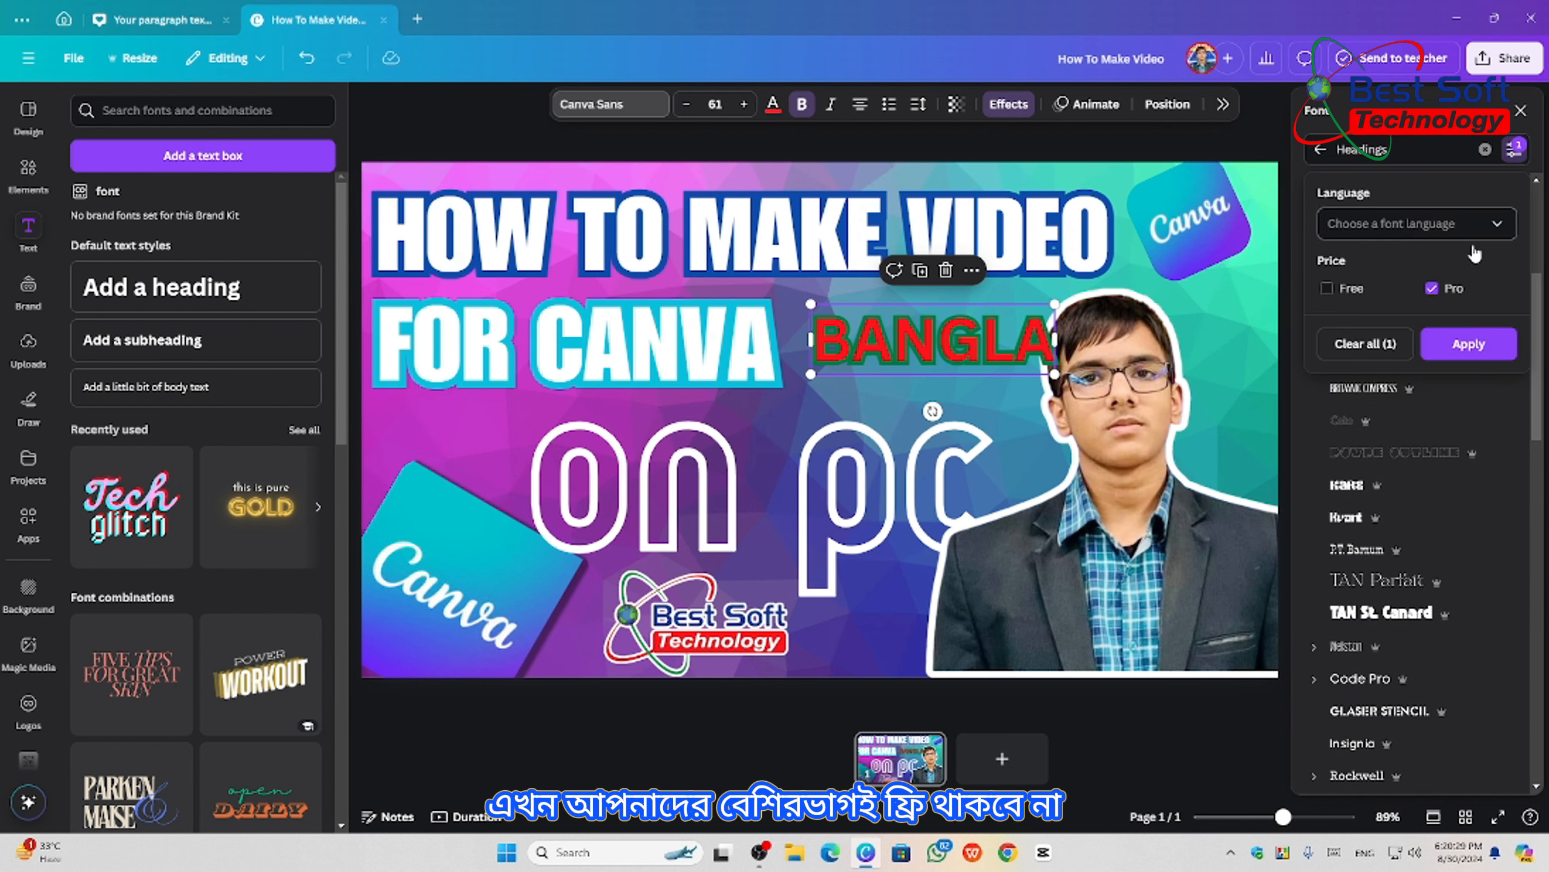
pyautogui.click(1433, 288)
pyautogui.click(1467, 343)
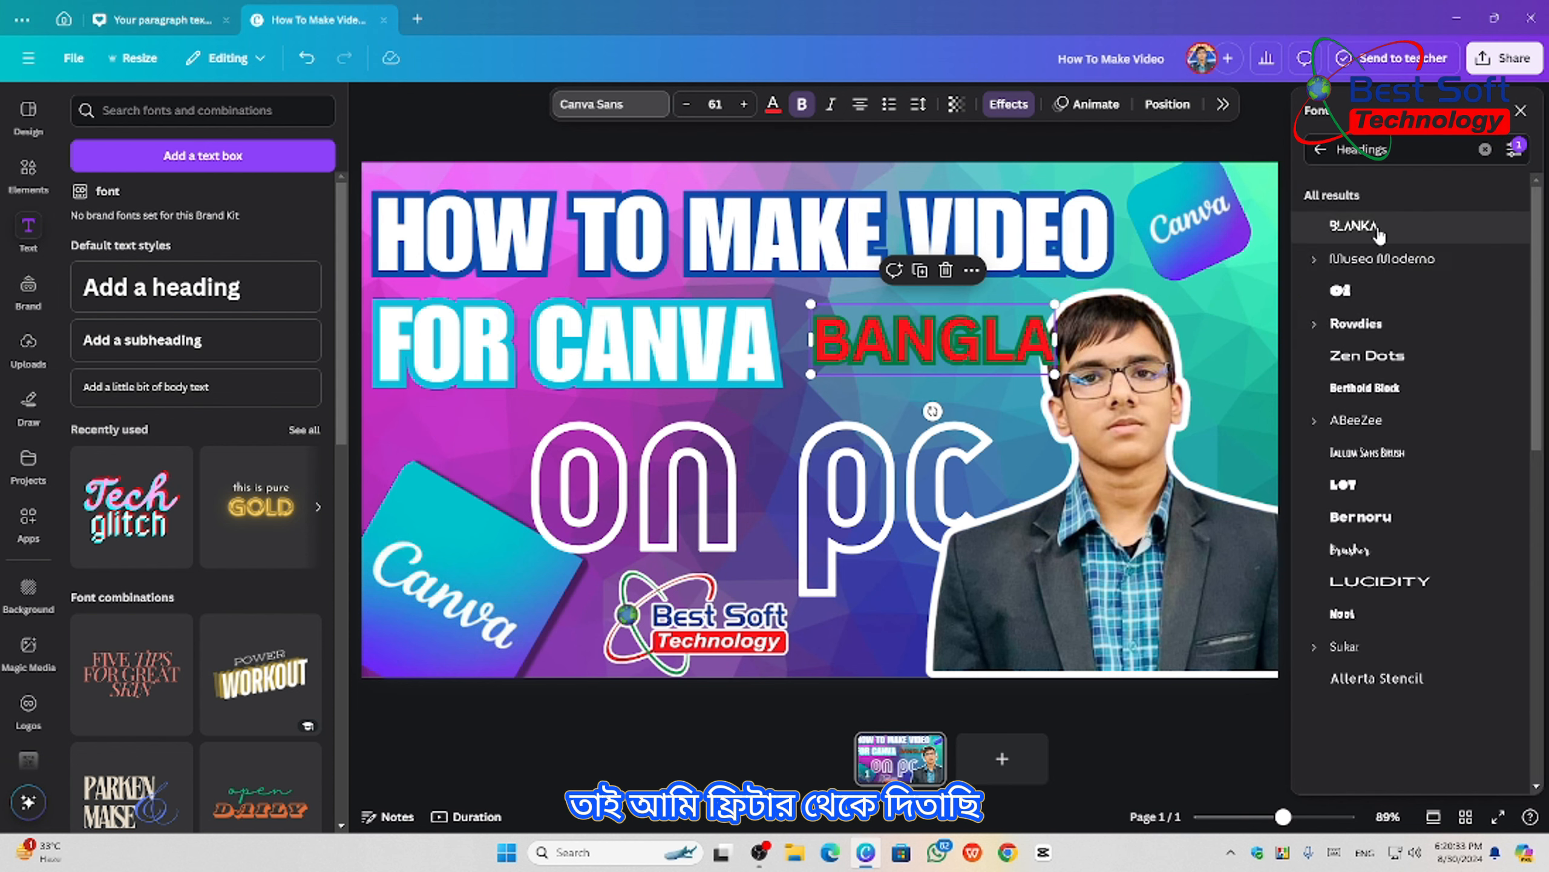
pyautogui.click(1370, 404)
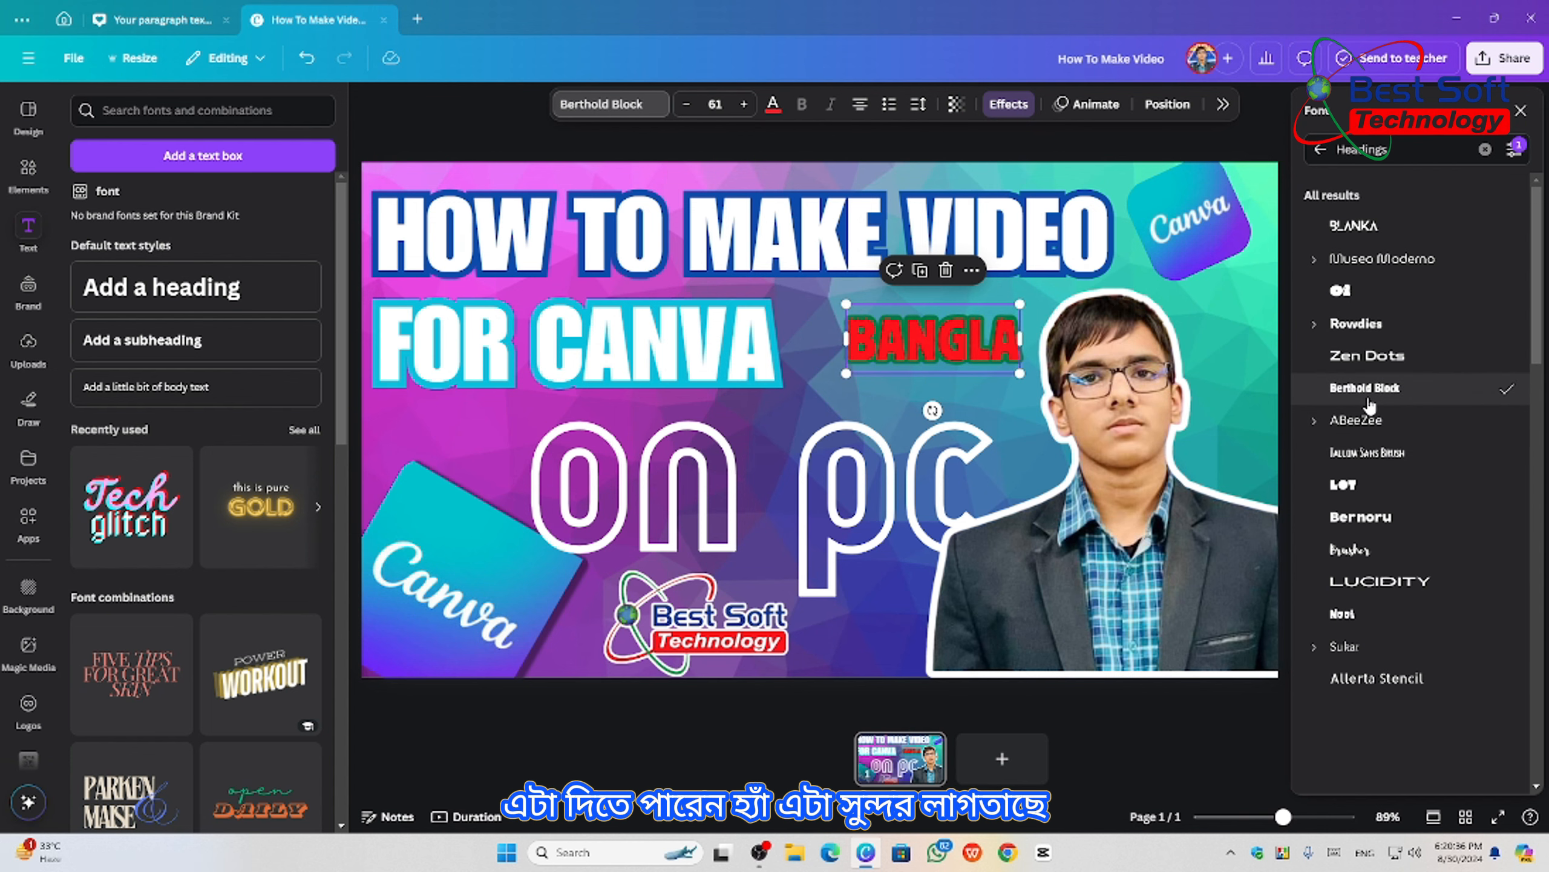
# - Enlarge the BANGLA text to size 77.1 and position it between the "FOR CANVA" title and the portrait
pyautogui.moveTo(1019, 372); pyautogui.dragTo(978, 358)
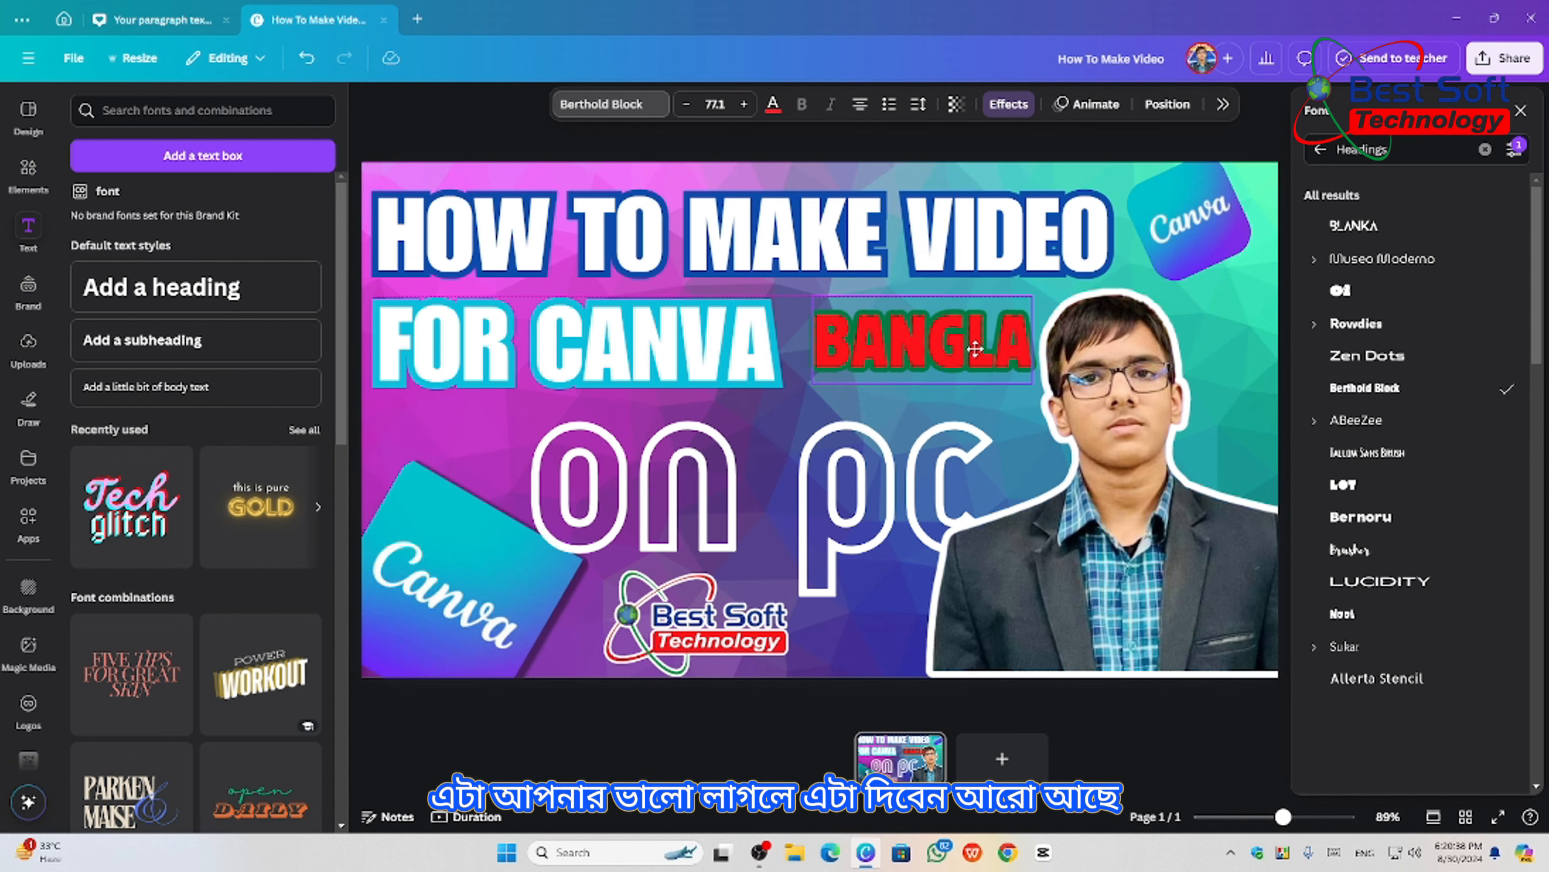
pyautogui.scroll(-10, 1389, 558)
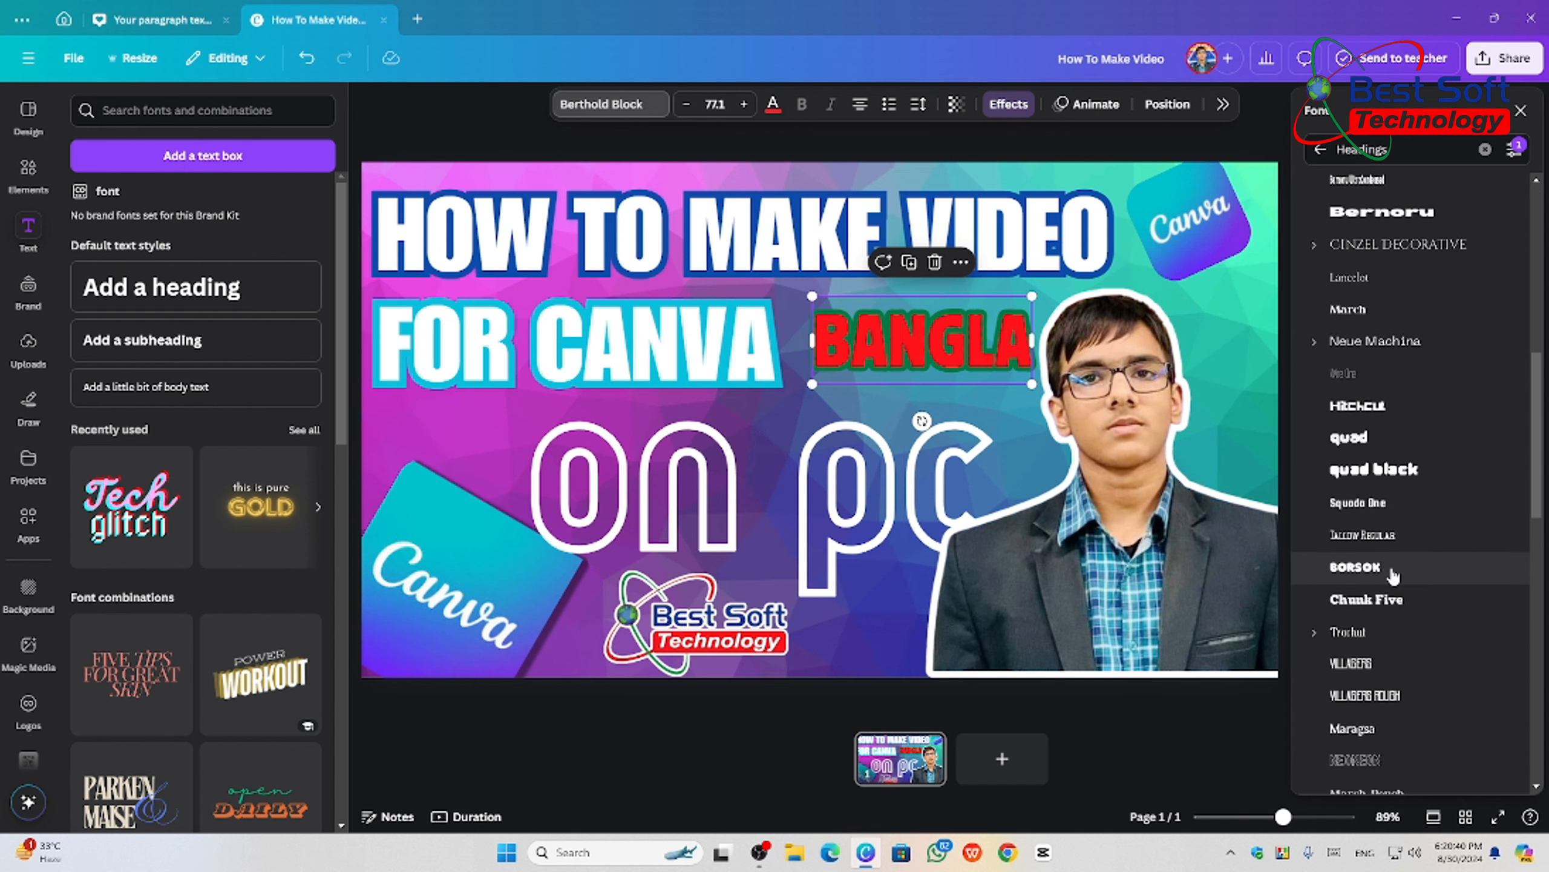
pyautogui.scroll(-3, 1389, 557)
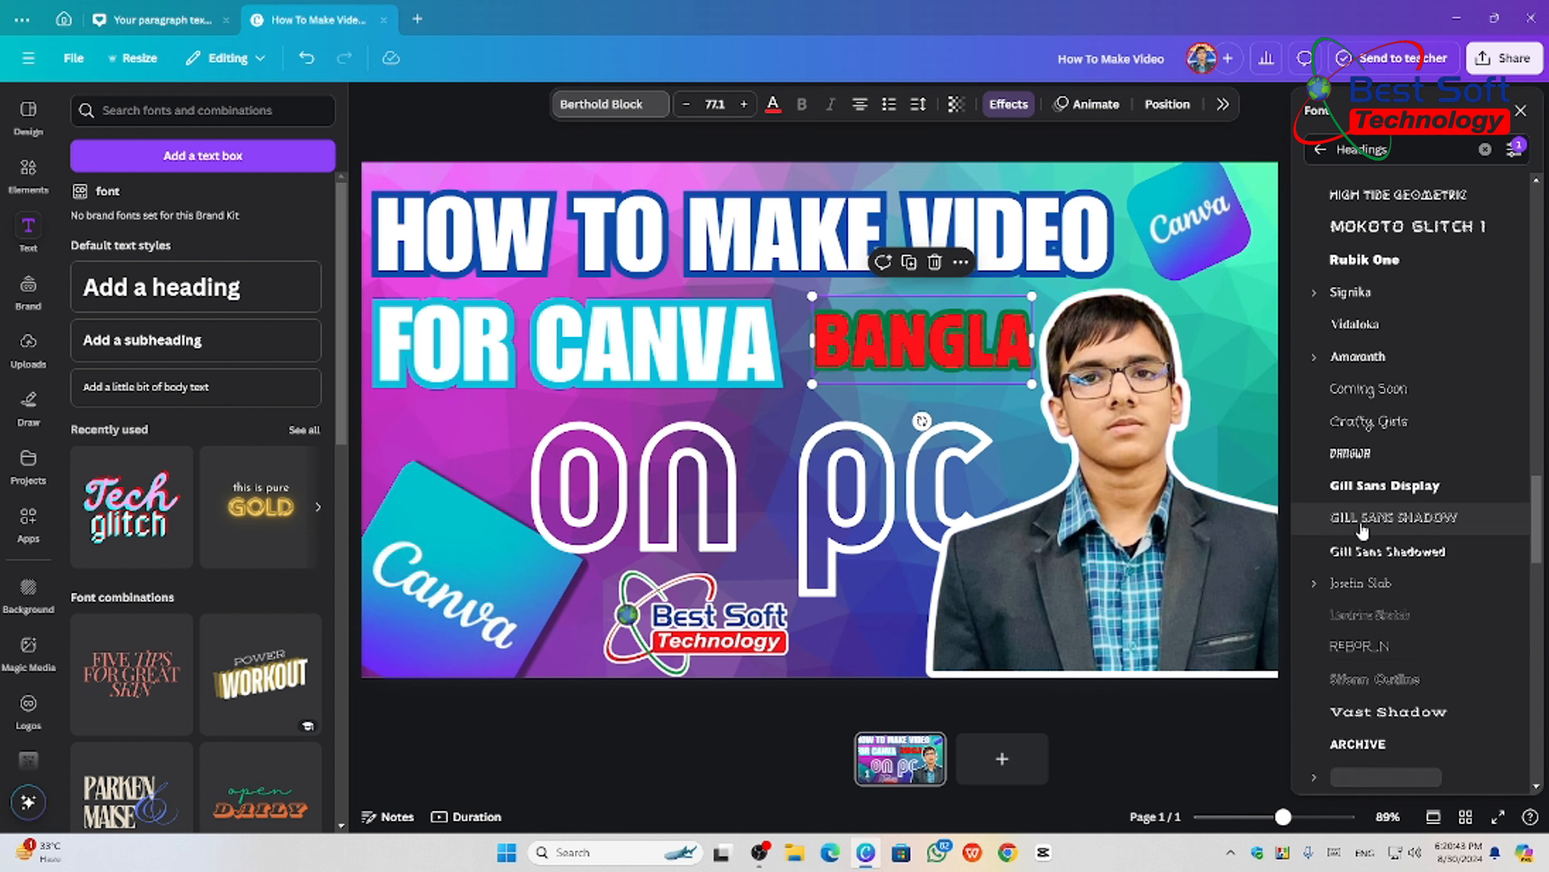
pyautogui.scroll(-7, 1362, 533)
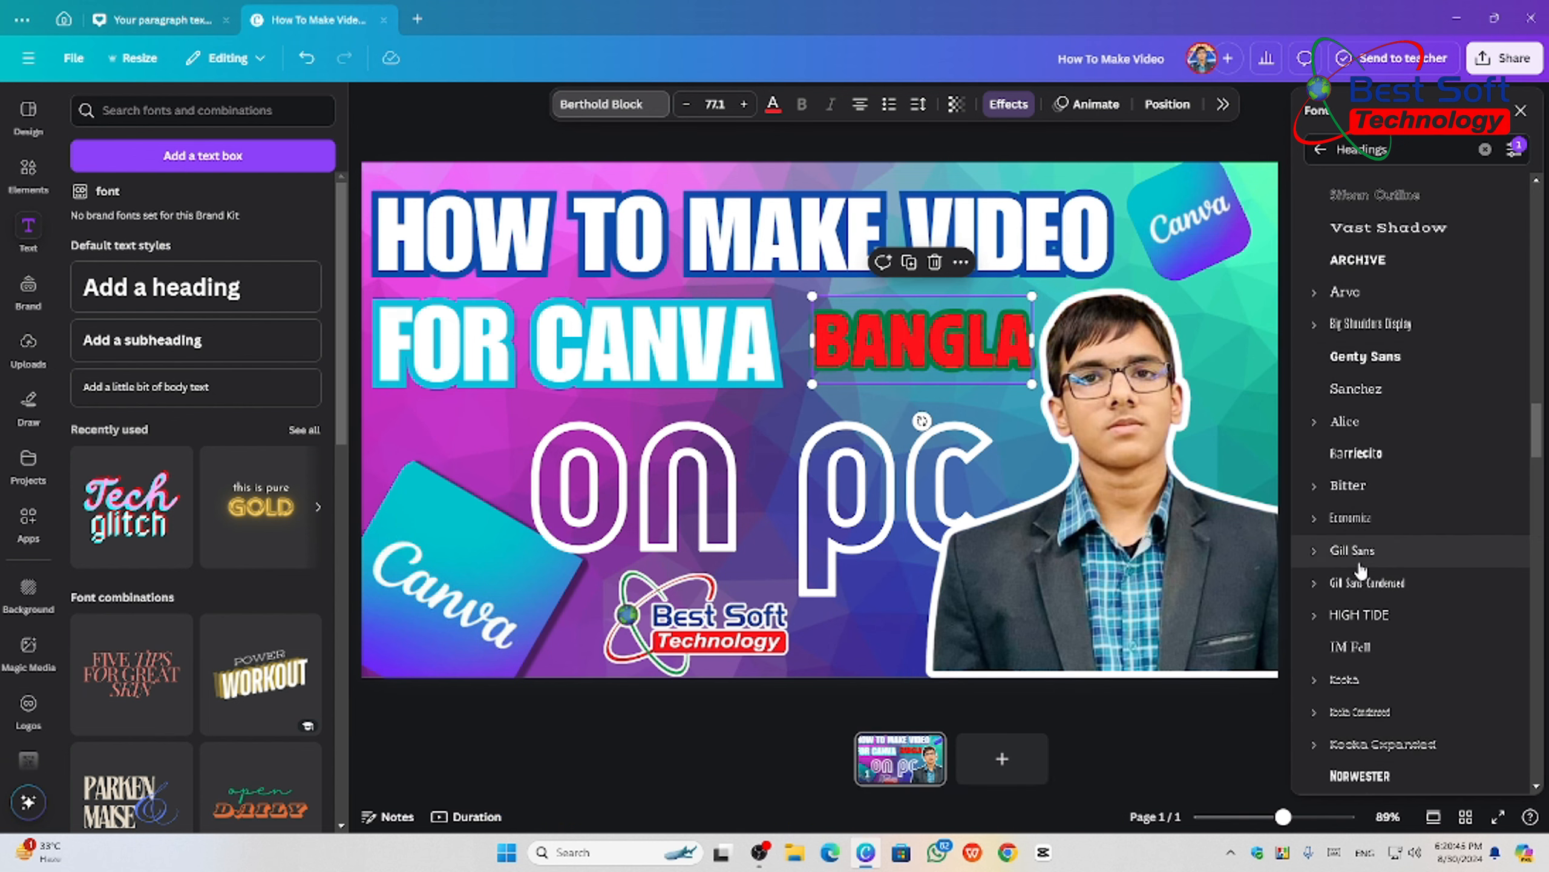
pyautogui.click(1518, 112)
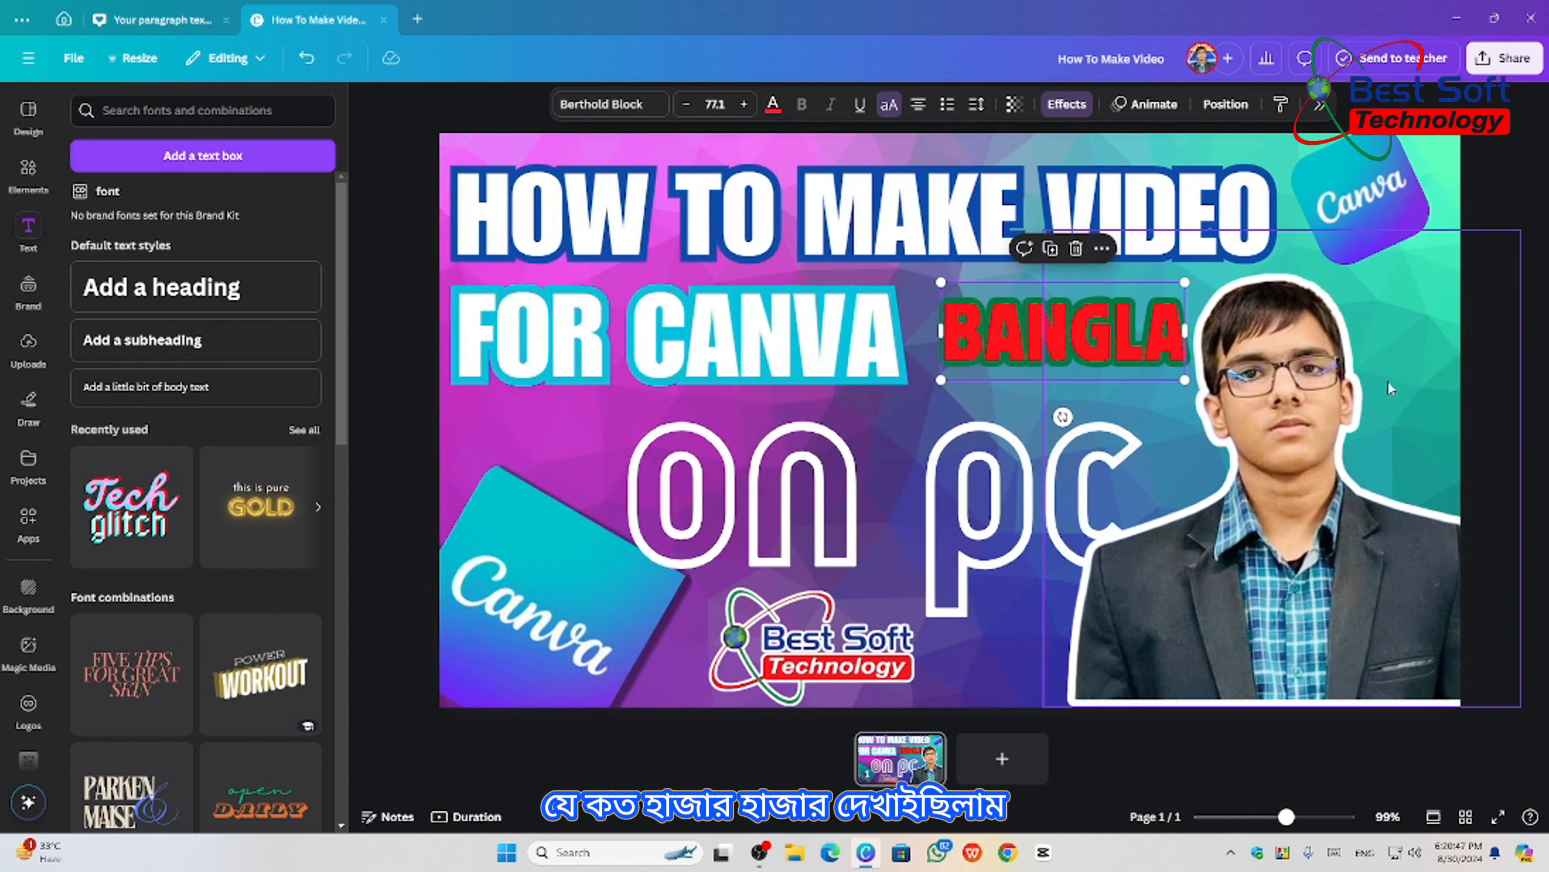
pyautogui.click(564, 447)
pyautogui.click(1071, 335)
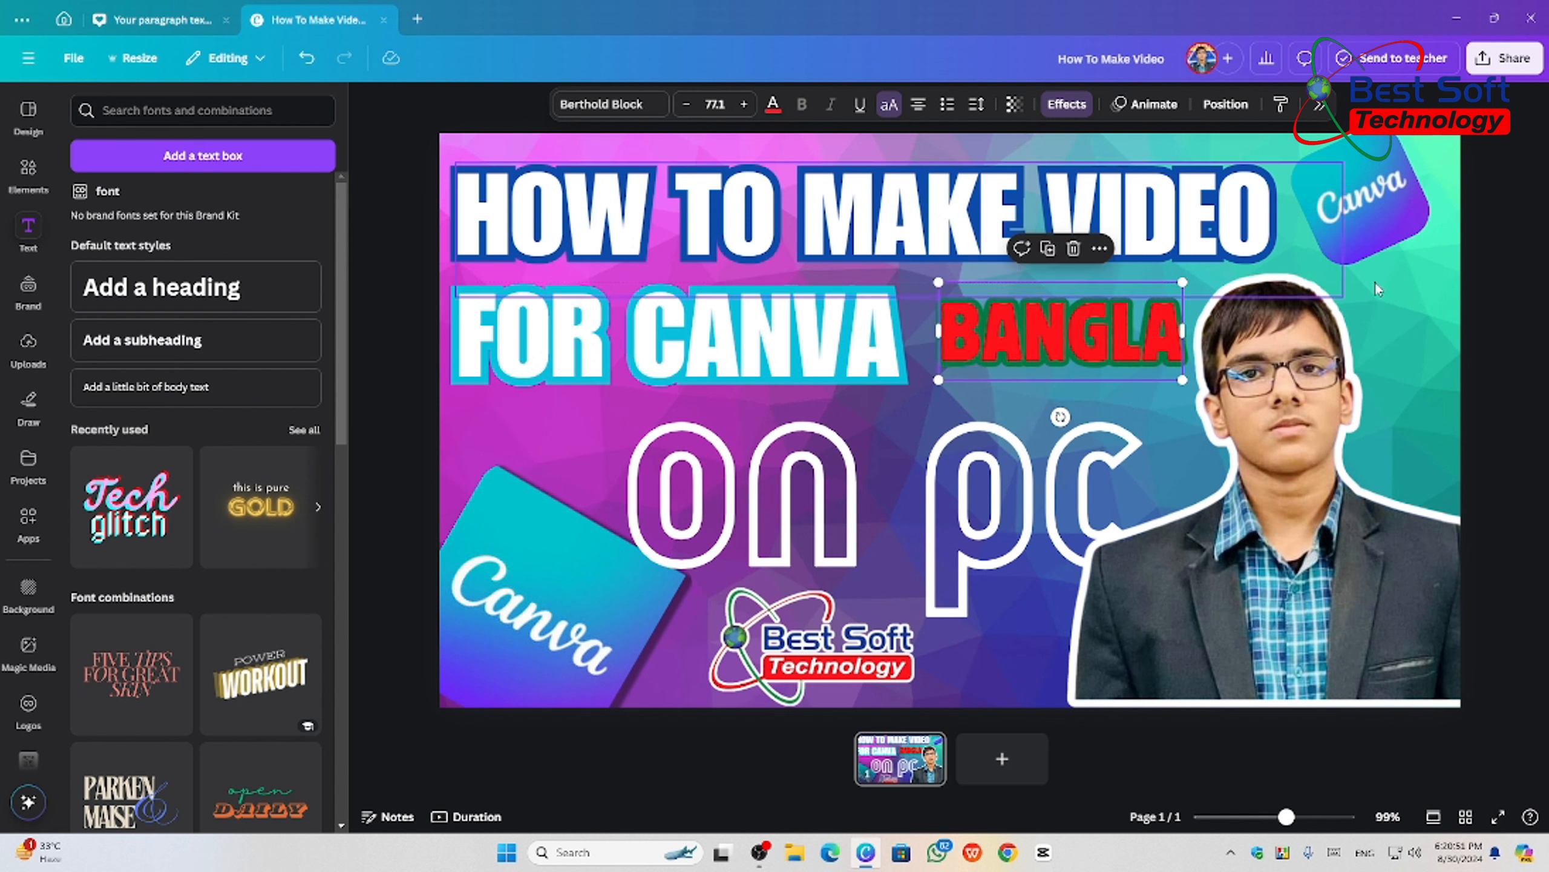
pyautogui.click(1500, 201)
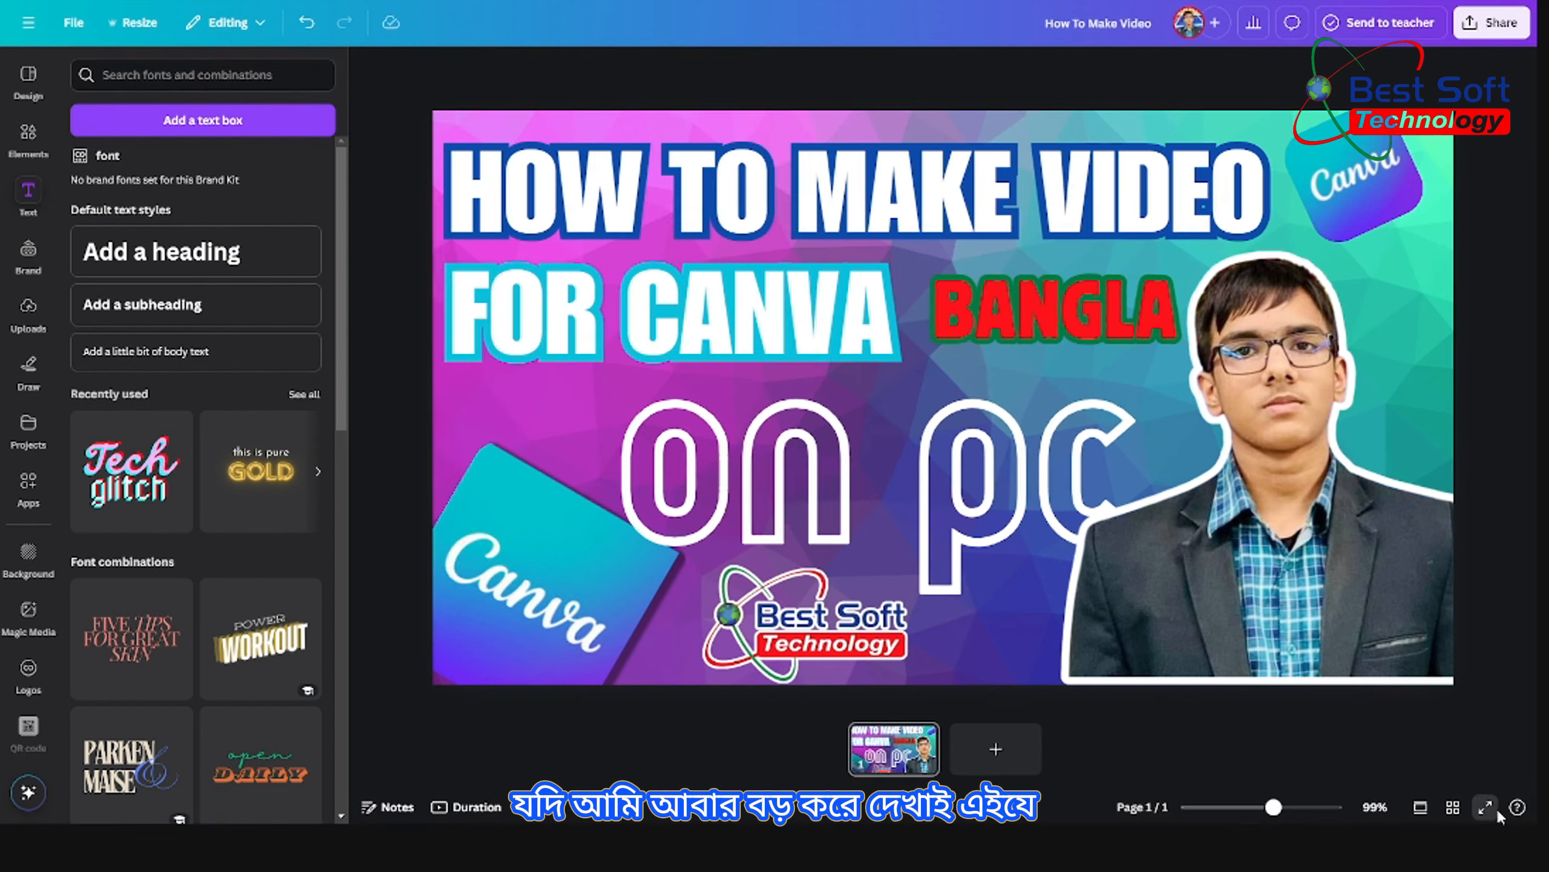
# - Present the thumbnail full screen and try the Blur and Quiet magic shortcuts on it
pyautogui.click(1497, 811)
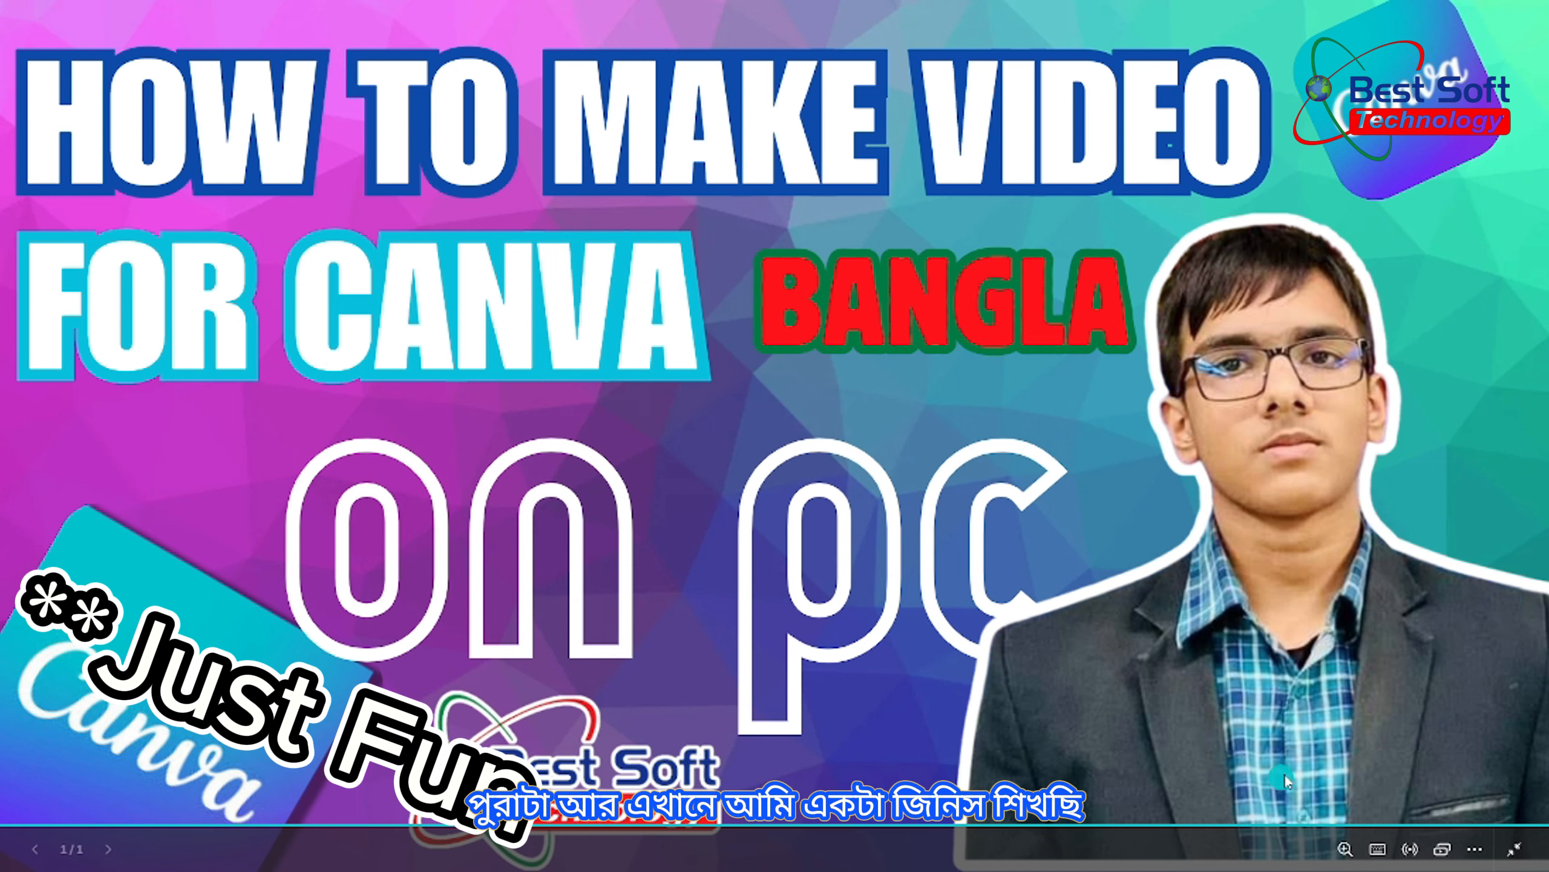
pyautogui.click(1377, 849)
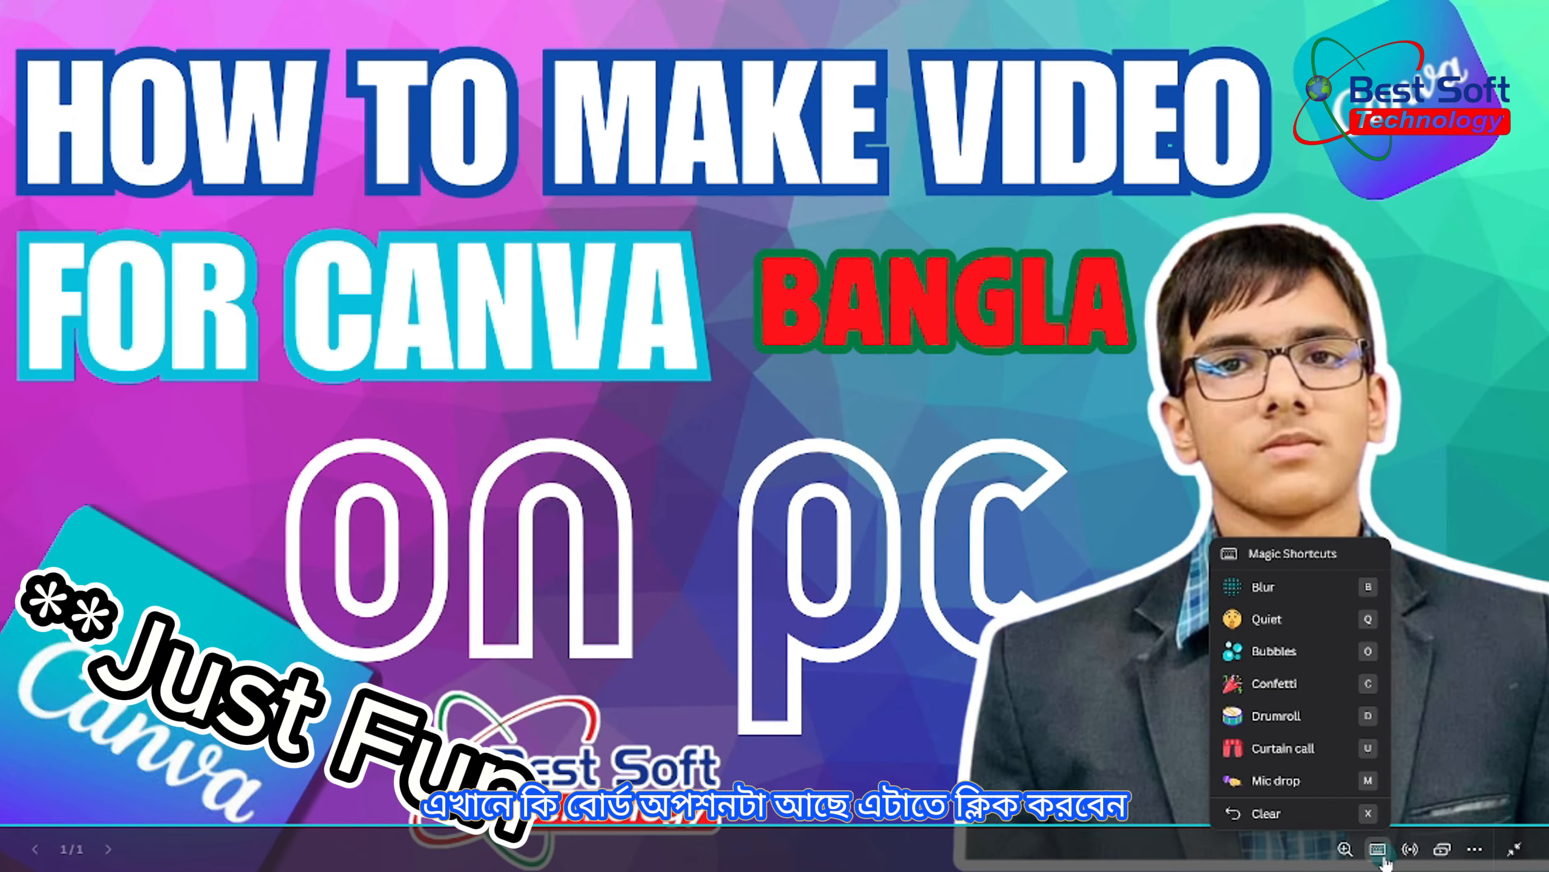
pyautogui.click(1291, 595)
pyautogui.click(1291, 595)
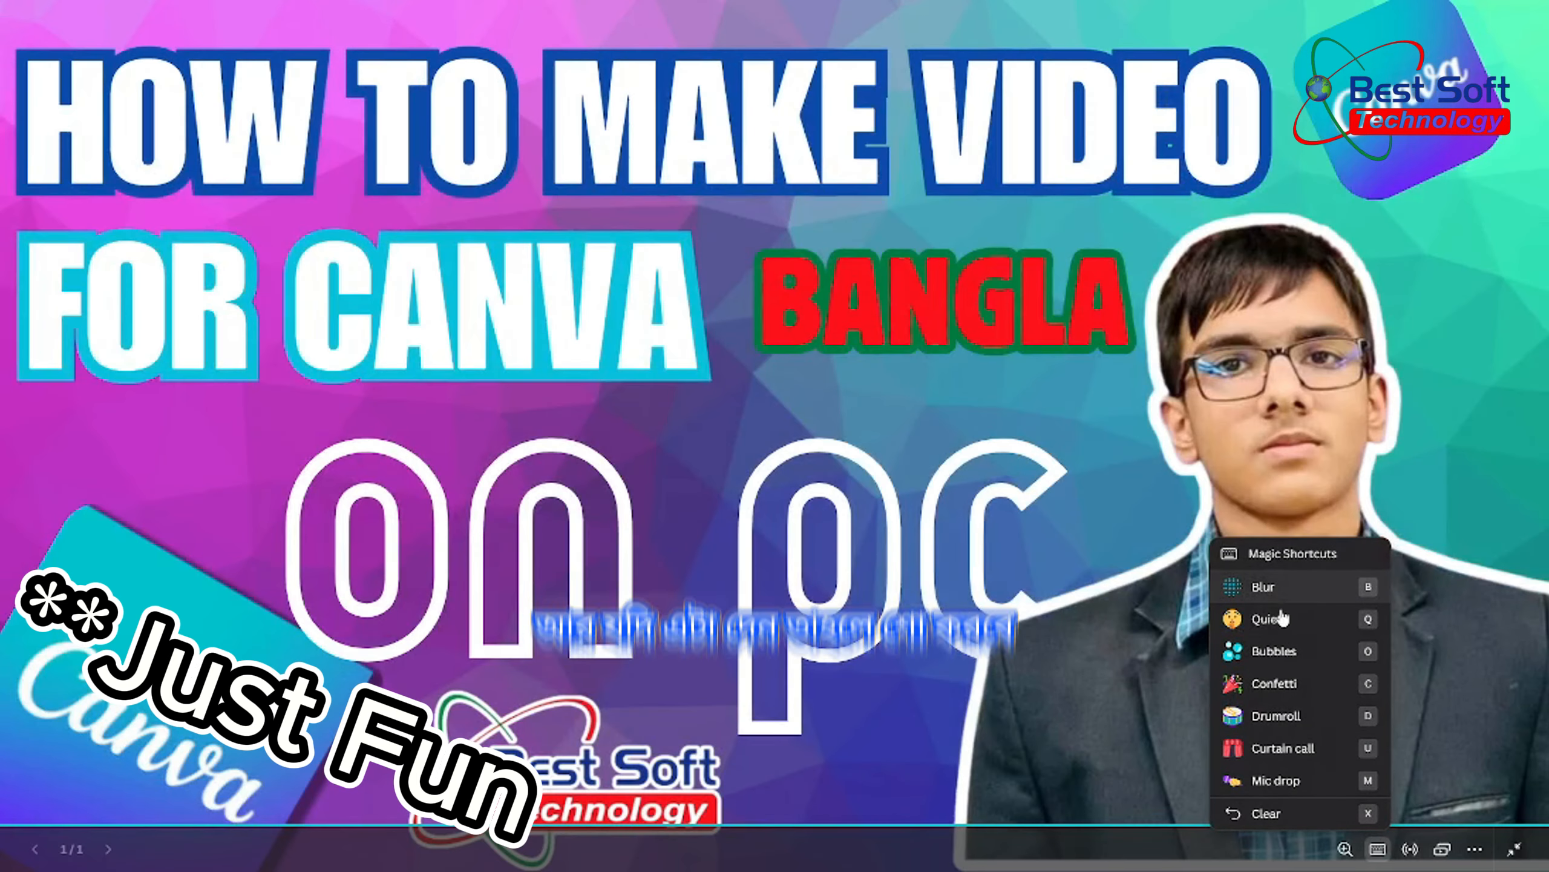
pyautogui.click(1276, 620)
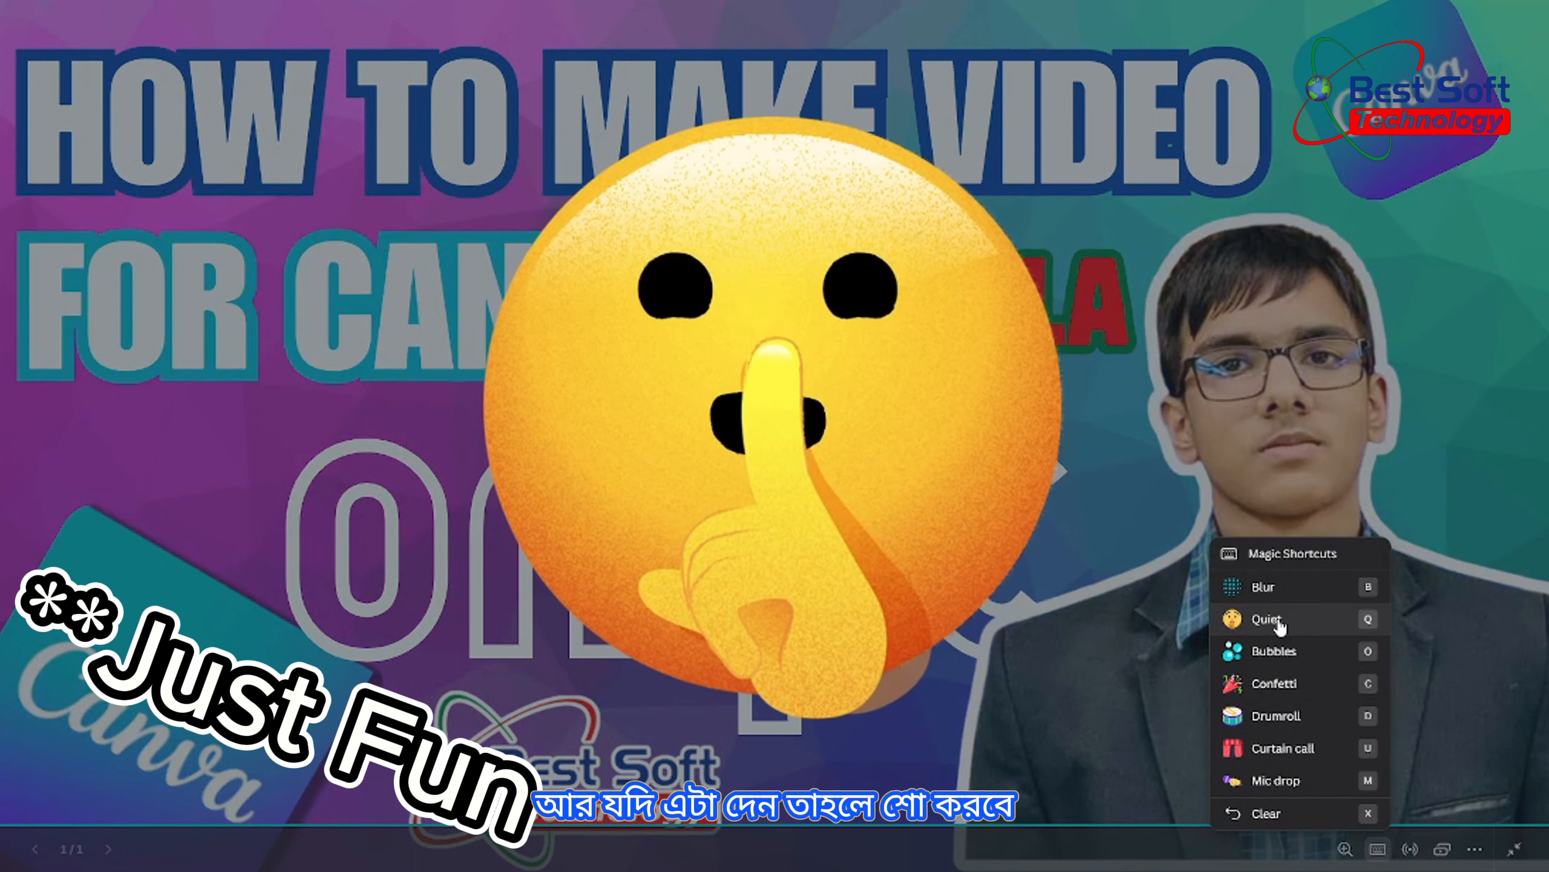